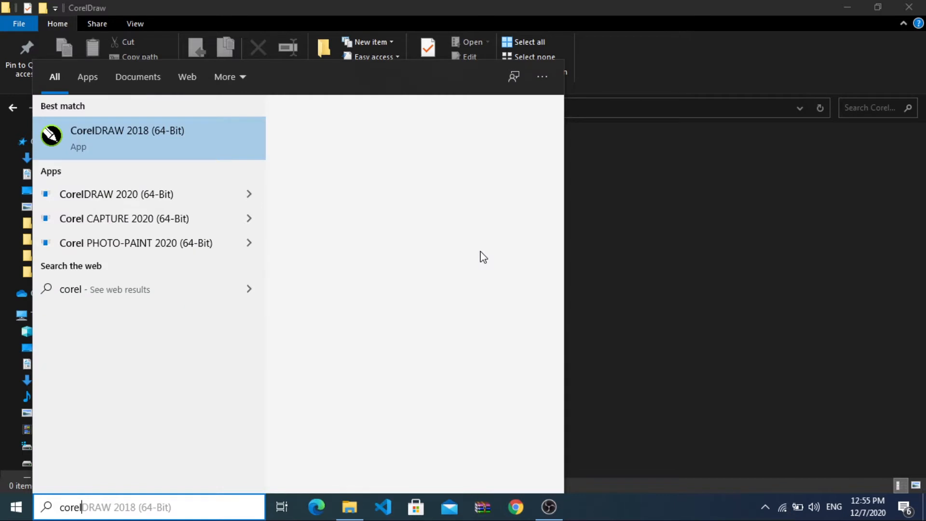
Launch CorelDRAW 2018 and set the new document's page size to A4
key(Return)
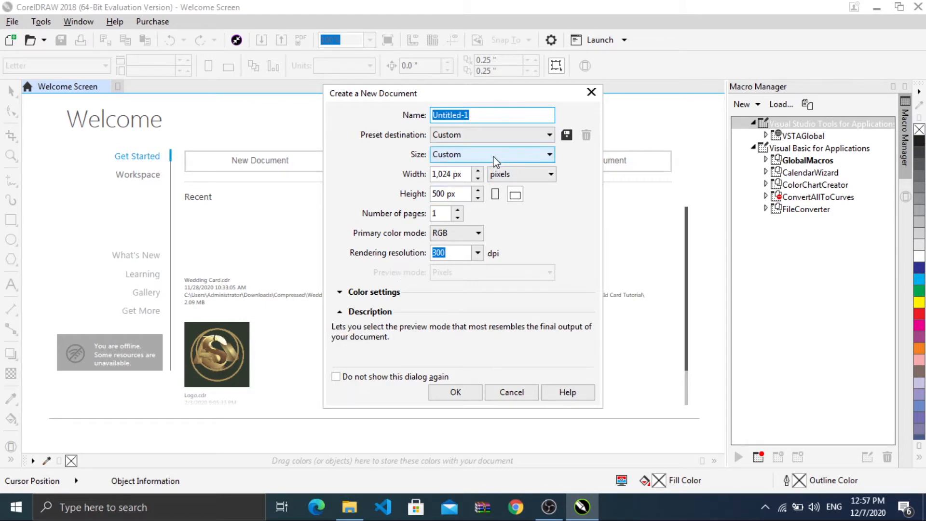
click(470, 139)
click(470, 139)
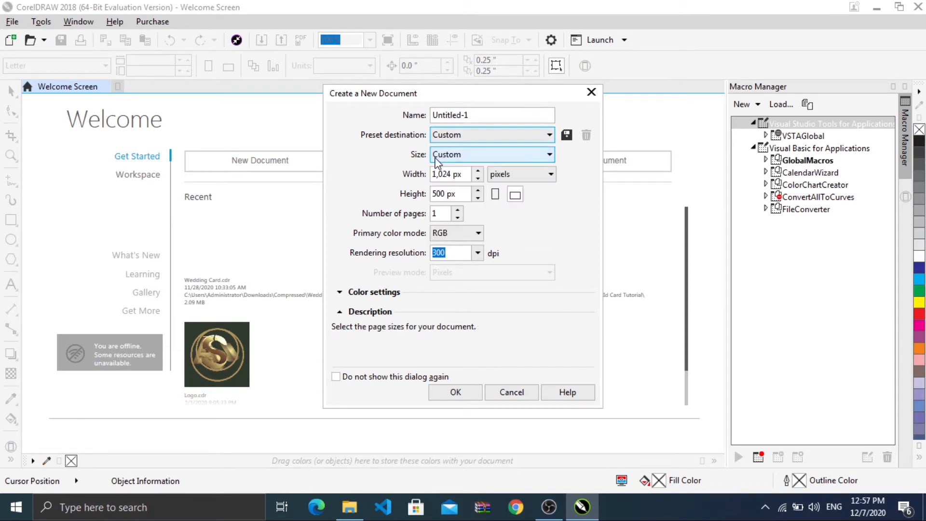
click(466, 155)
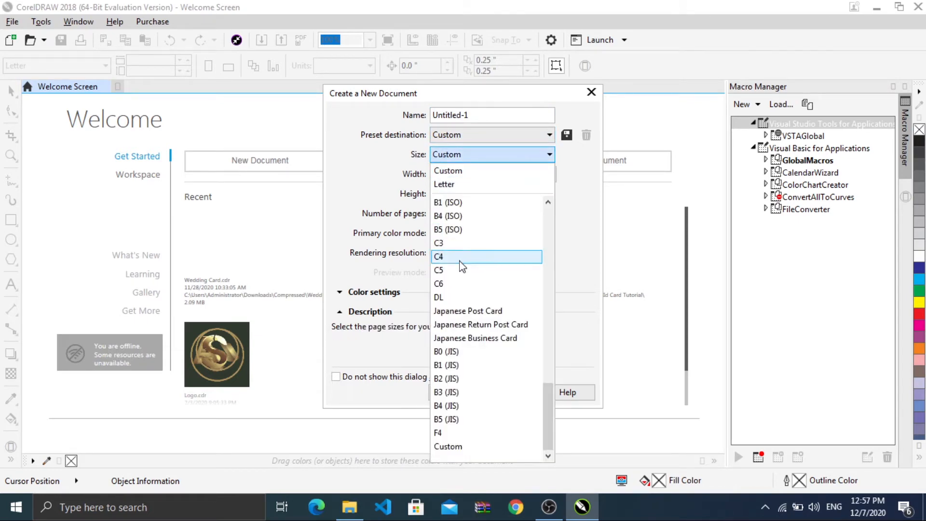
scroll(478, 415, up, 3)
scroll(477, 415, up, 3)
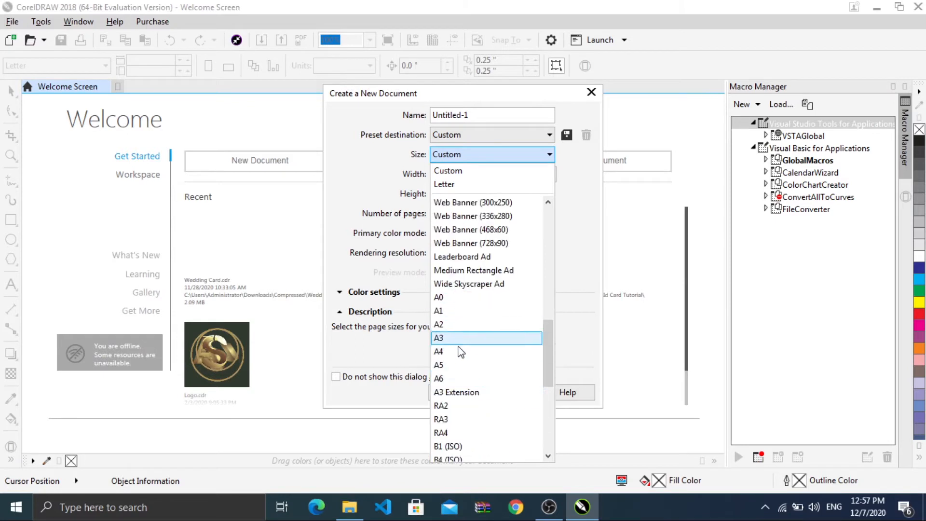
click(459, 355)
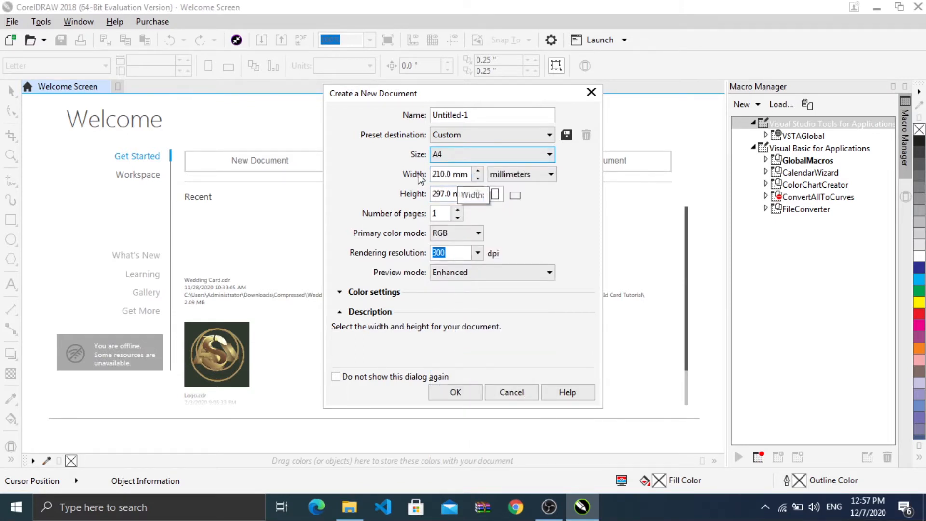
Create the document with millimeters as the unit and RGB as the primary color mode
click(514, 175)
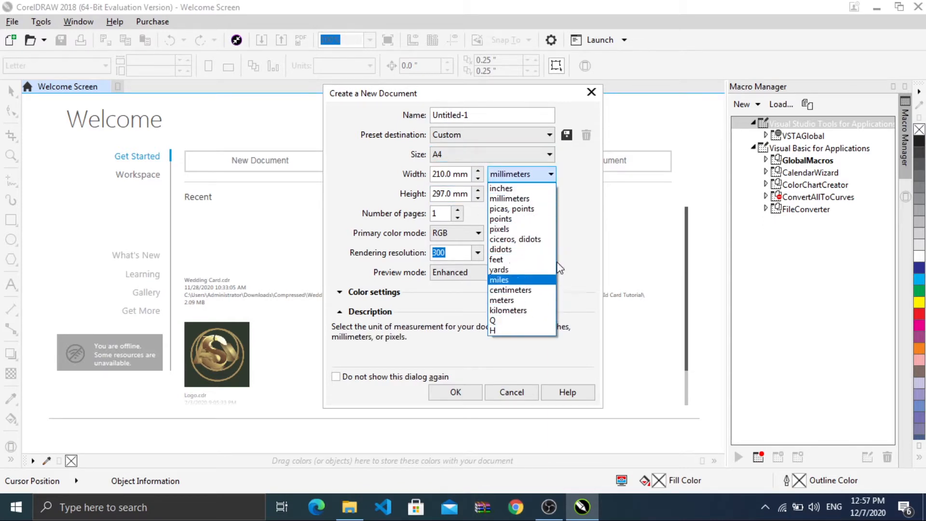
click(575, 220)
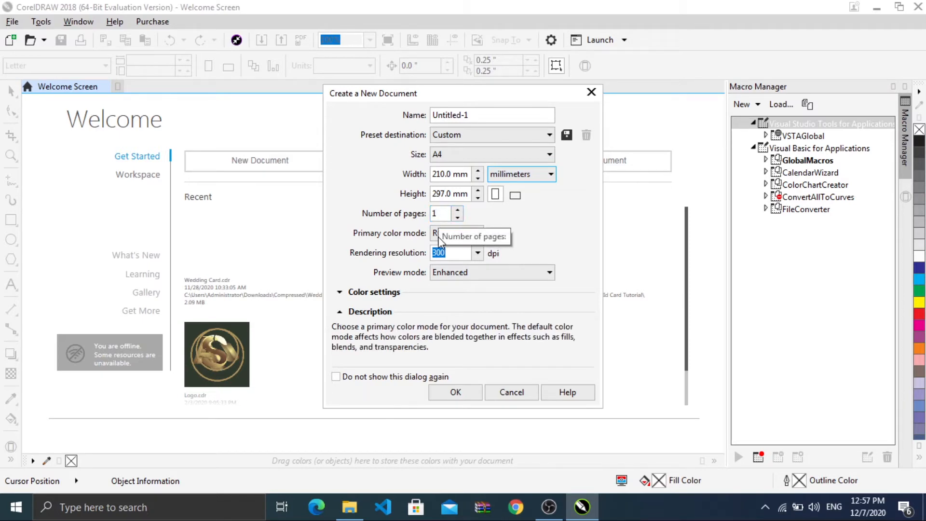
click(465, 236)
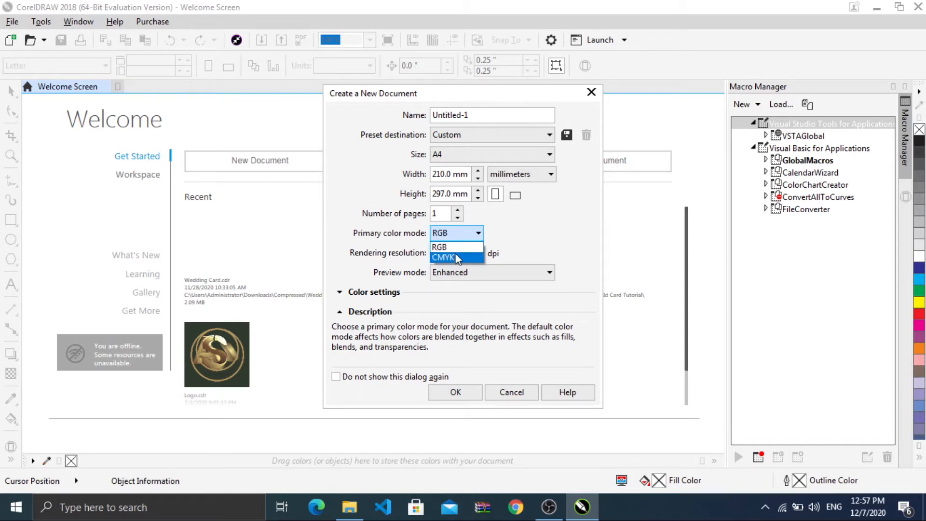
click(585, 231)
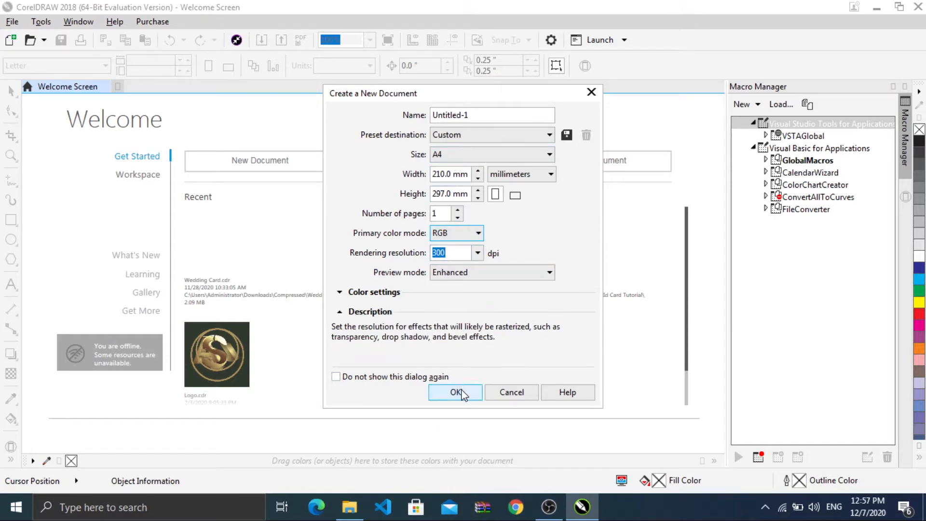
click(461, 393)
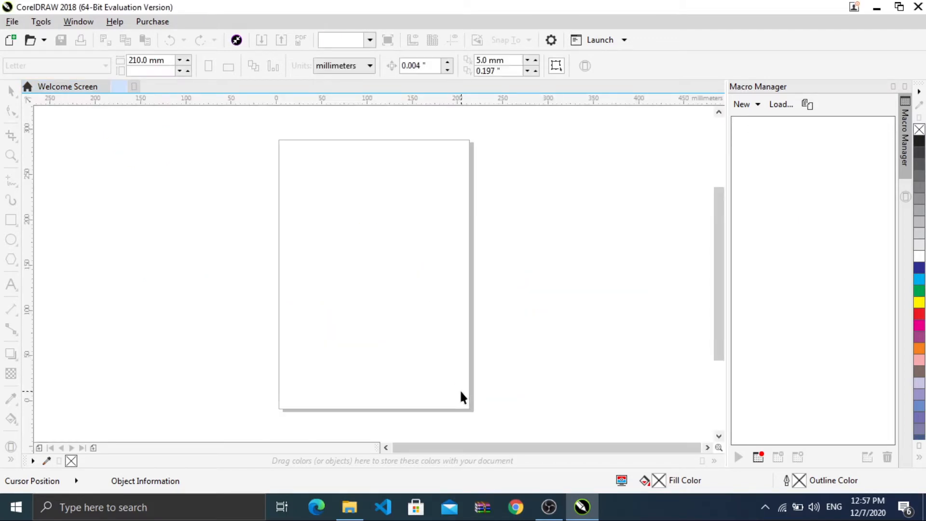
drag(277, 135, 482, 417)
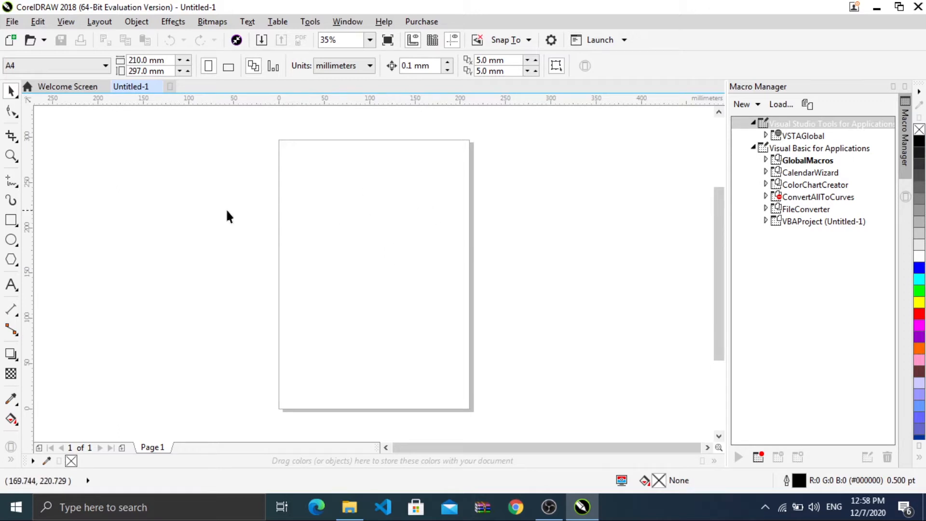
right_click(13, 95)
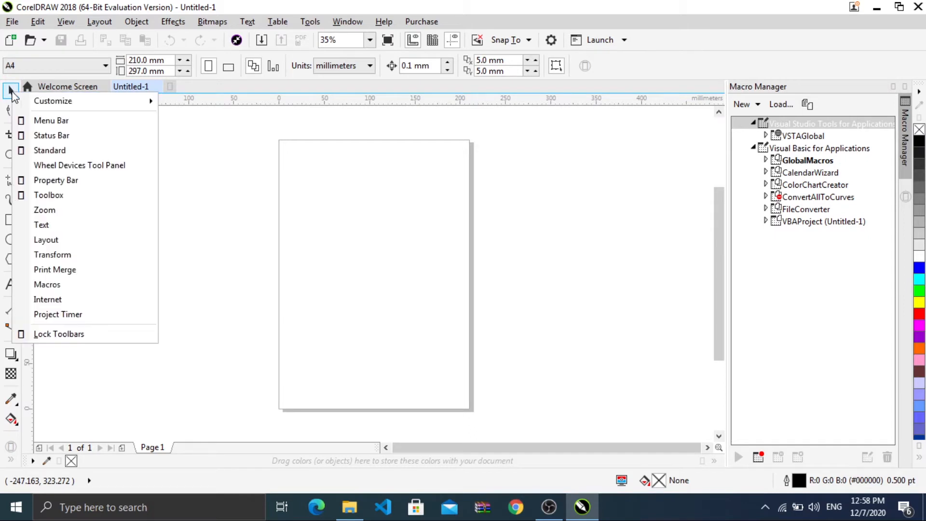
key(Escape)
click(17, 99)
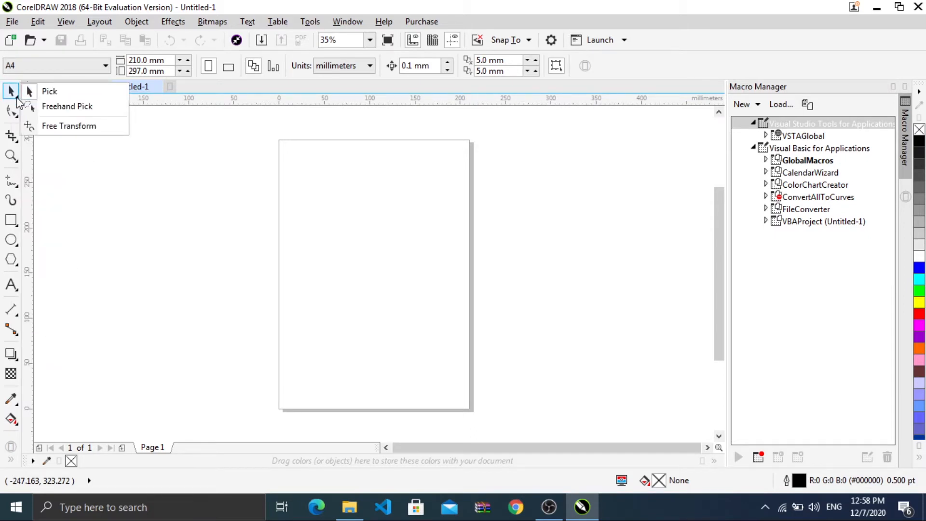
click(63, 95)
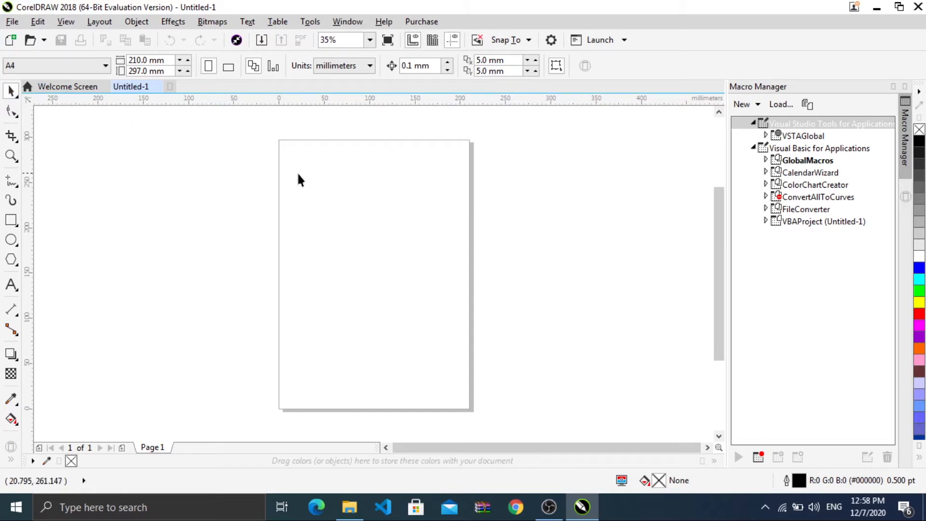
Draw a wide rectangle about 167 × 52 mm near the top of the page
click(10, 221)
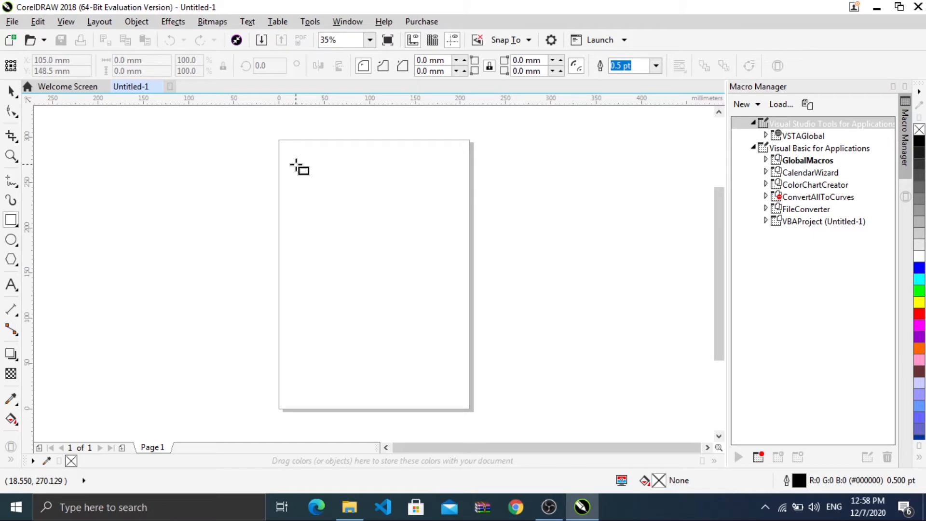
mouse_move(295, 164)
mouse_down()
mouse_move(322, 240)
mouse_move(434, 239)
mouse_move(447, 234)
mouse_move(461, 195)
mouse_move(467, 245)
mouse_move(381, 271)
mouse_move(366, 217)
mouse_move(381, 197)
mouse_move(418, 194)
mouse_move(448, 207)
mouse_move(444, 218)
mouse_move(458, 207)
mouse_move(447, 211)
mouse_up()
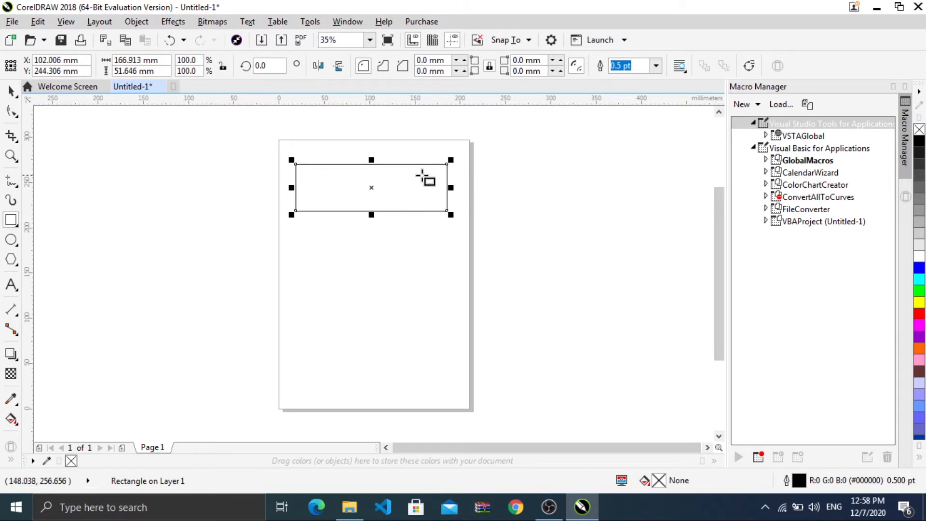
Draw two upright rectangles, about 46 × 79 mm and 63 × 86 mm, and shift the lower one slightly down and right
drag(430, 174, 414, 301)
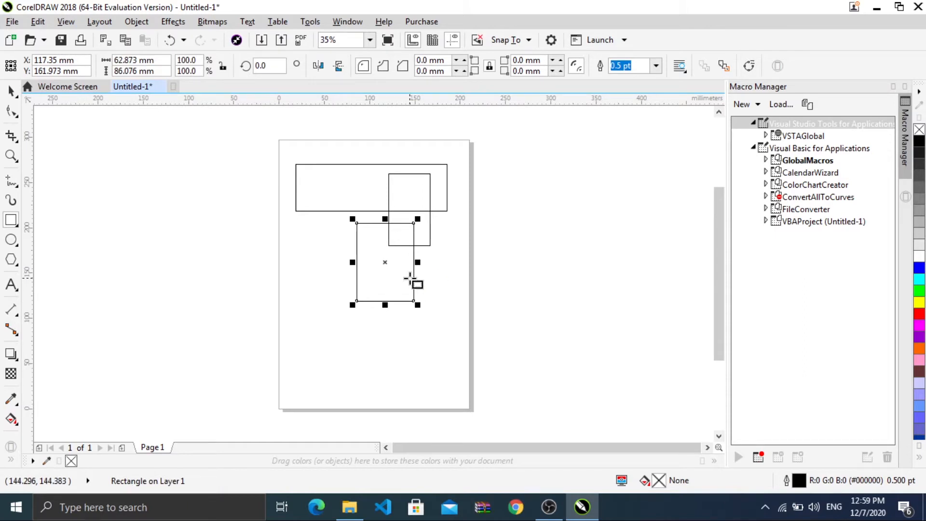
click(11, 221)
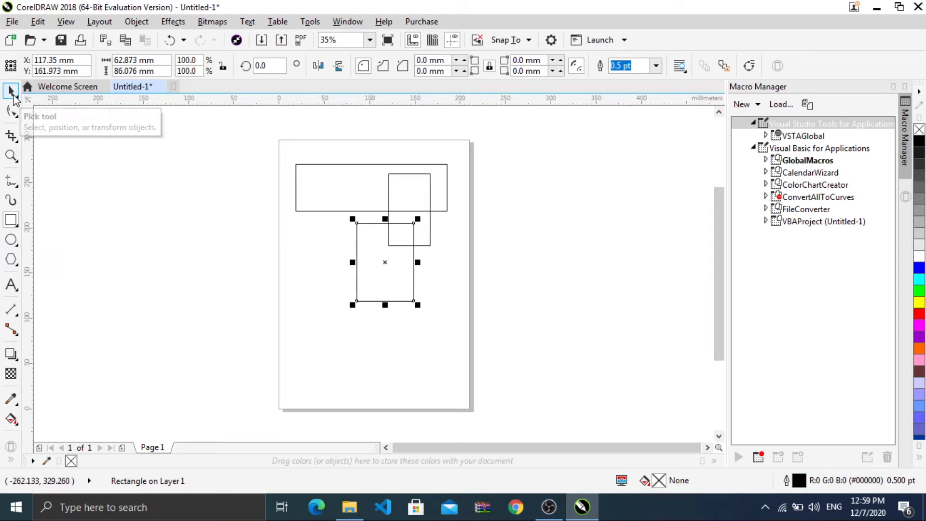
click(13, 95)
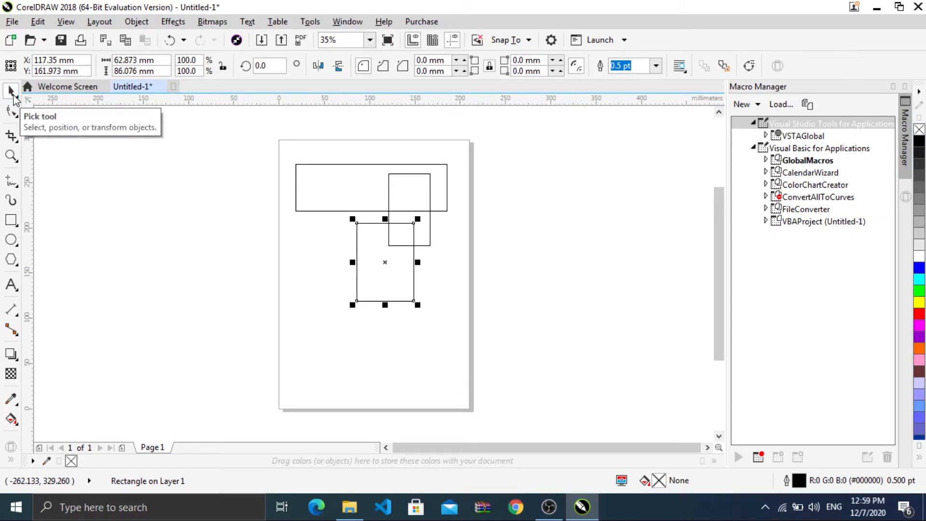
mouse_move(386, 264)
mouse_down()
mouse_move(330, 273)
mouse_move(436, 273)
mouse_move(398, 271)
mouse_up()
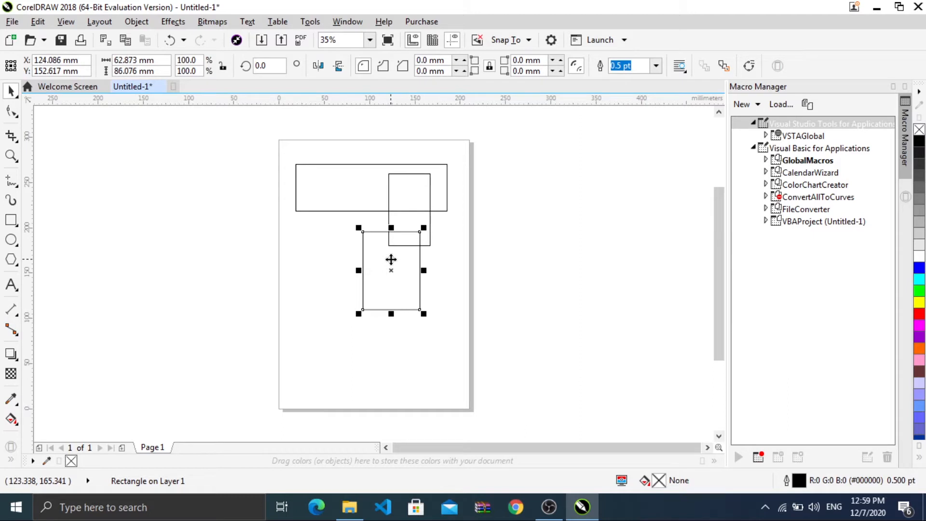
Delete the two upright rectangles, keeping only the wide one
key(Delete)
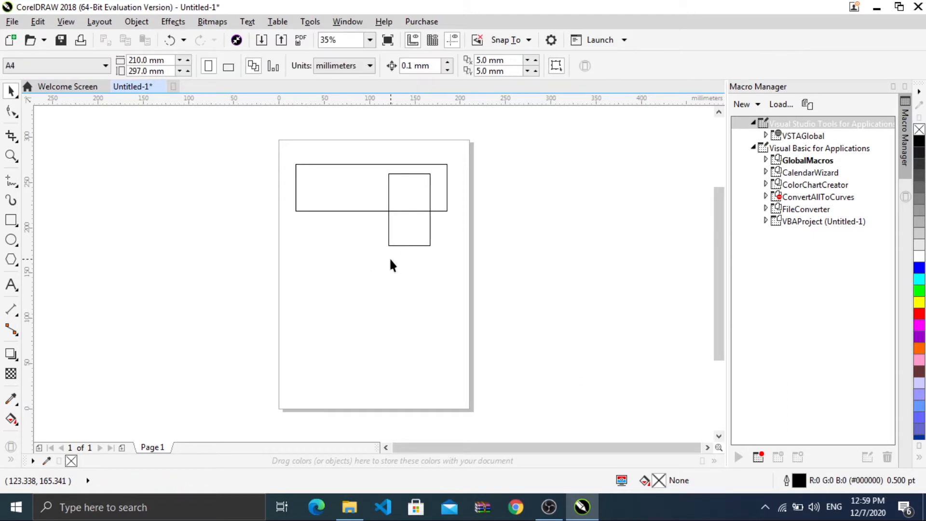
click(400, 223)
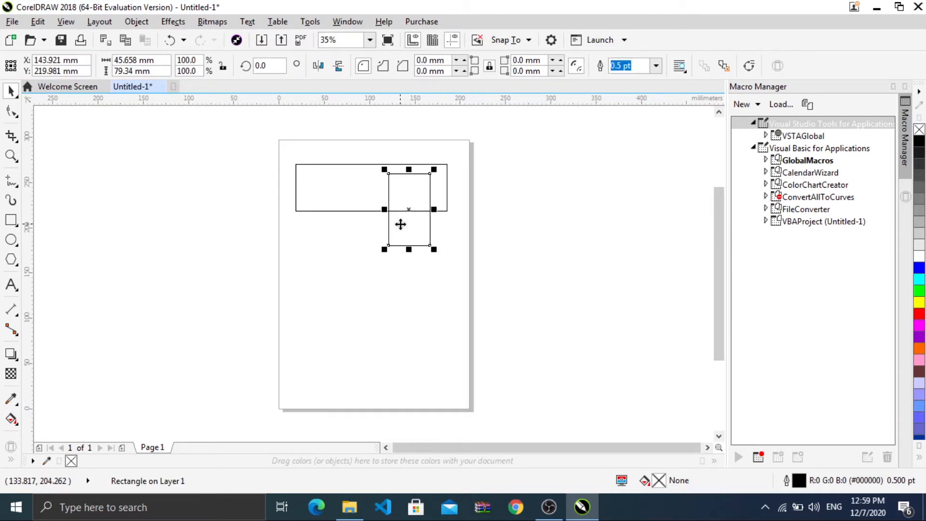
key(Delete)
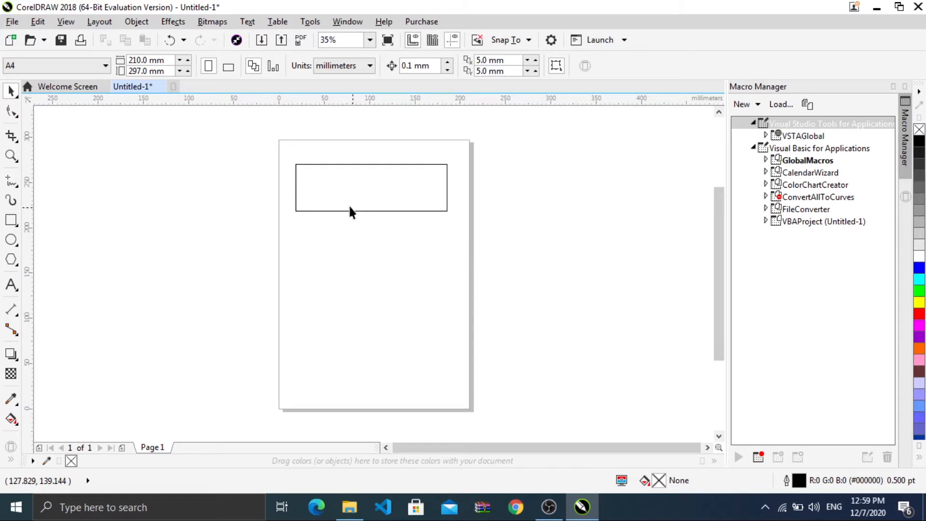
Switch the document units to inches and resize the rectangle to 10 inches wide by 10 inches high
click(343, 68)
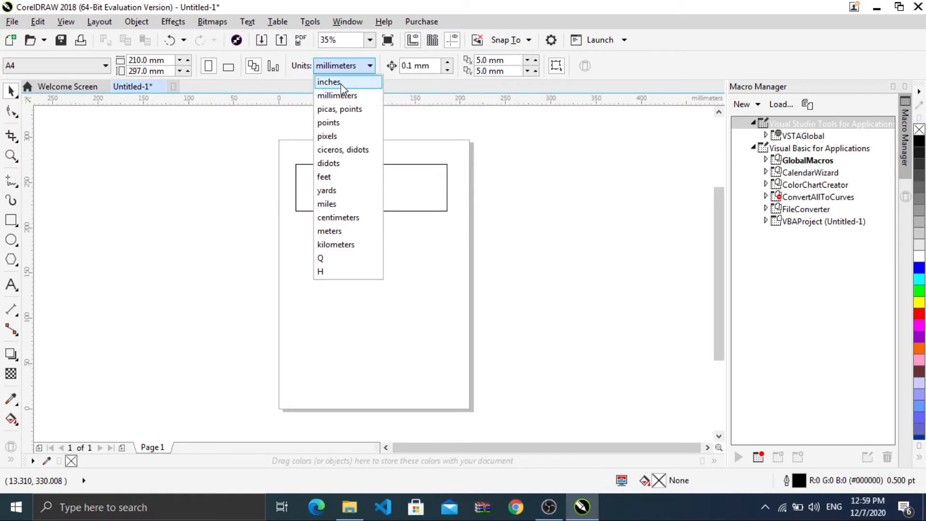
click(341, 86)
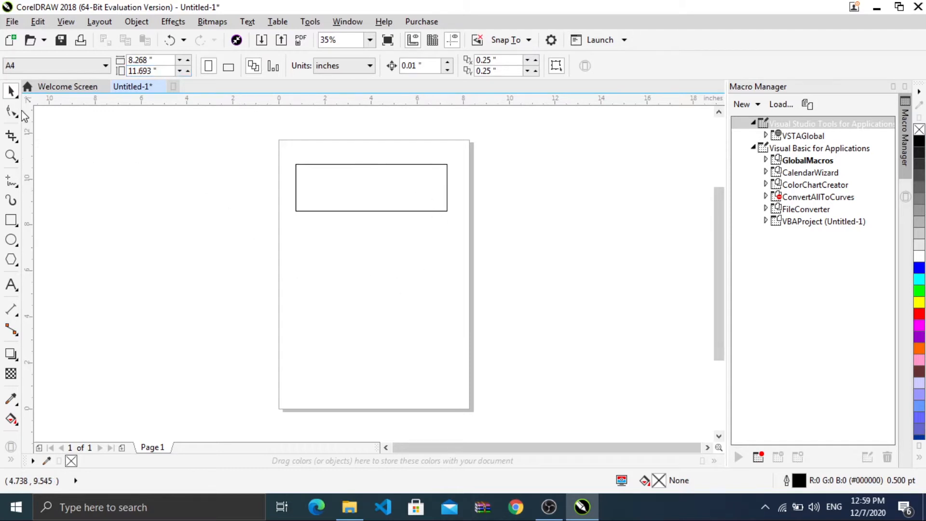
right_click(7, 89)
click(6, 88)
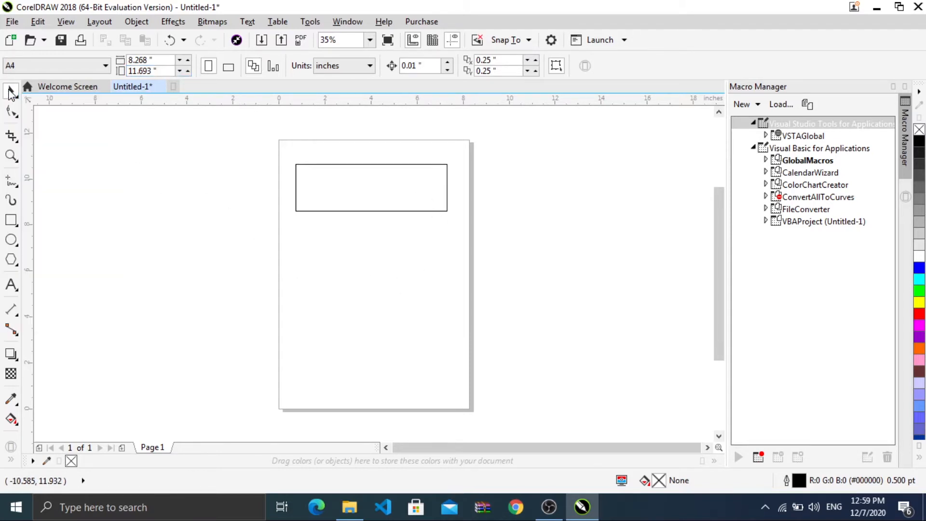
click(383, 179)
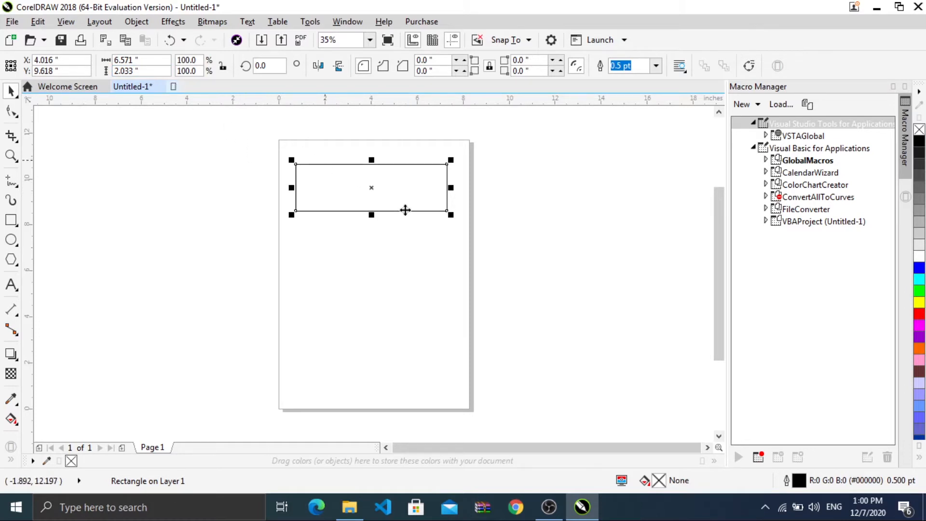
click(150, 61)
text(1)
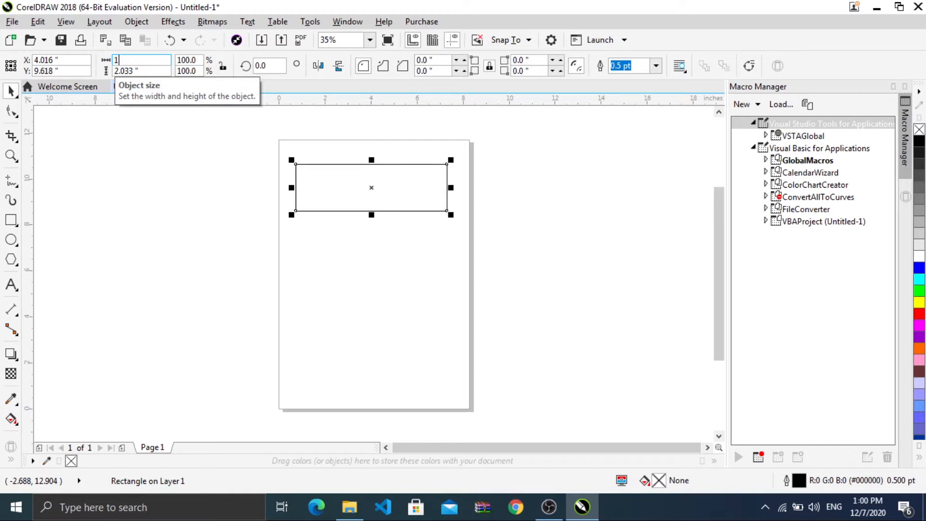
text(0)
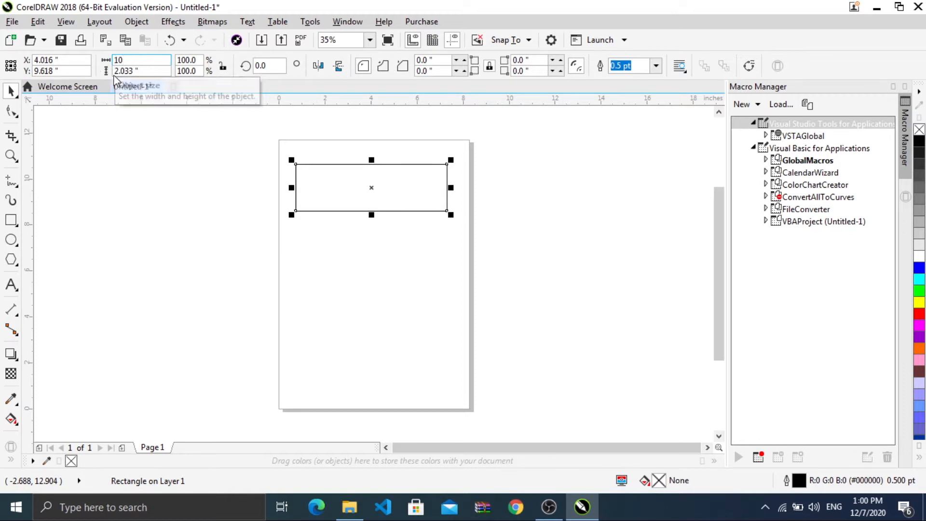
click(149, 71)
drag(142, 72, 102, 69)
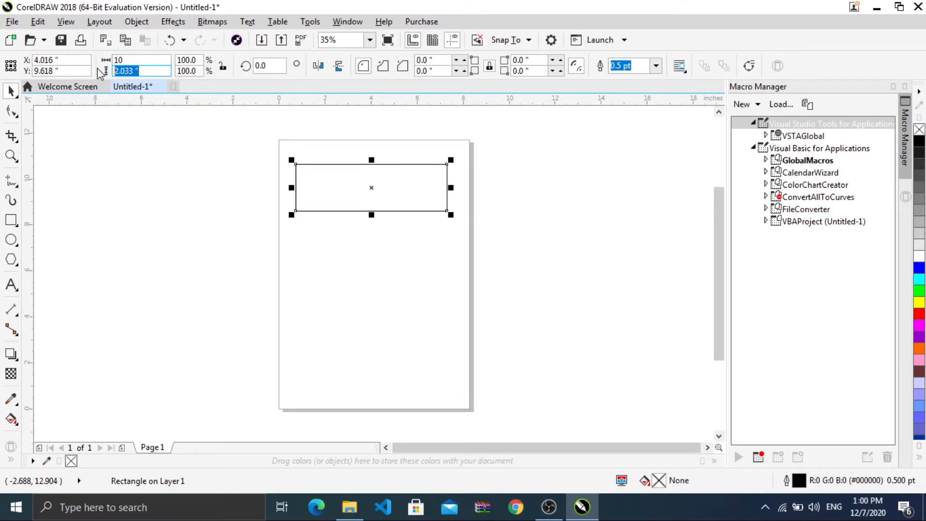
text(10)
key(Return)
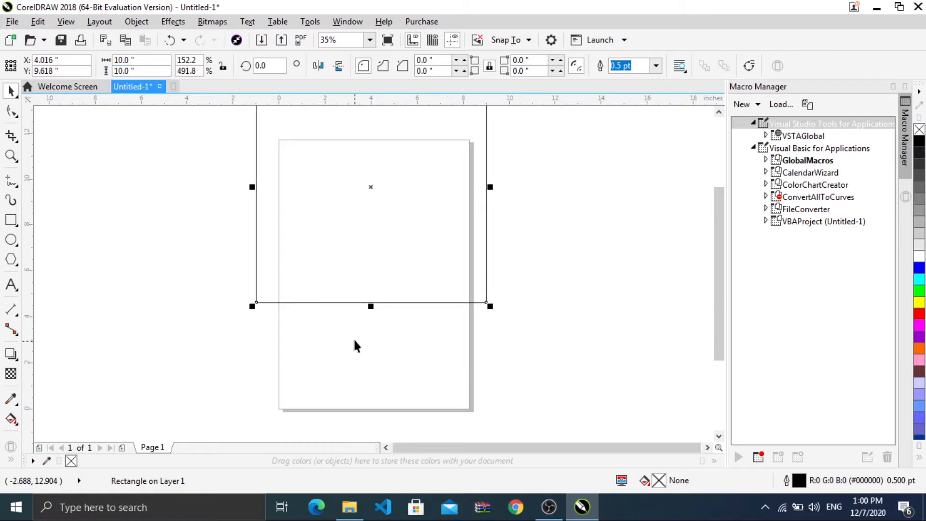
Move the square down over the middle of the page, with its center at about X 3.9, Y 6.3 inches
drag(371, 206, 366, 264)
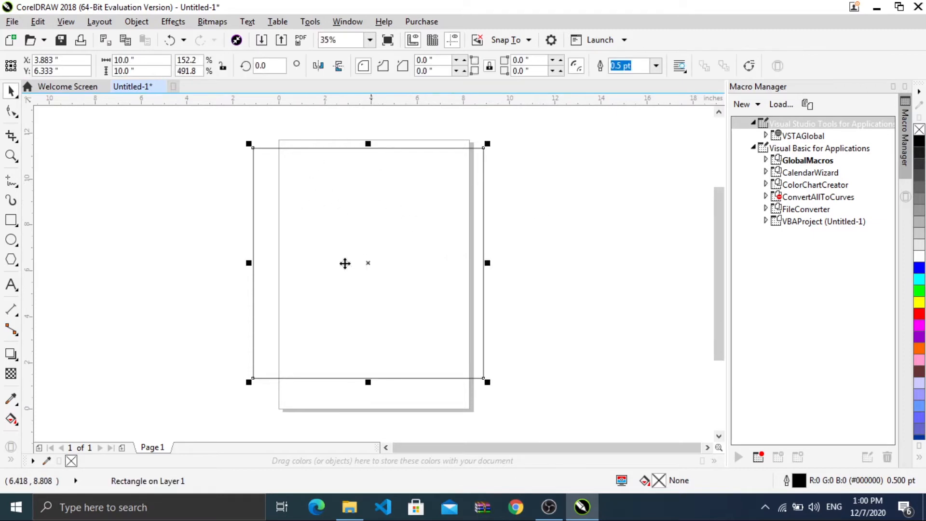
click(119, 190)
click(316, 203)
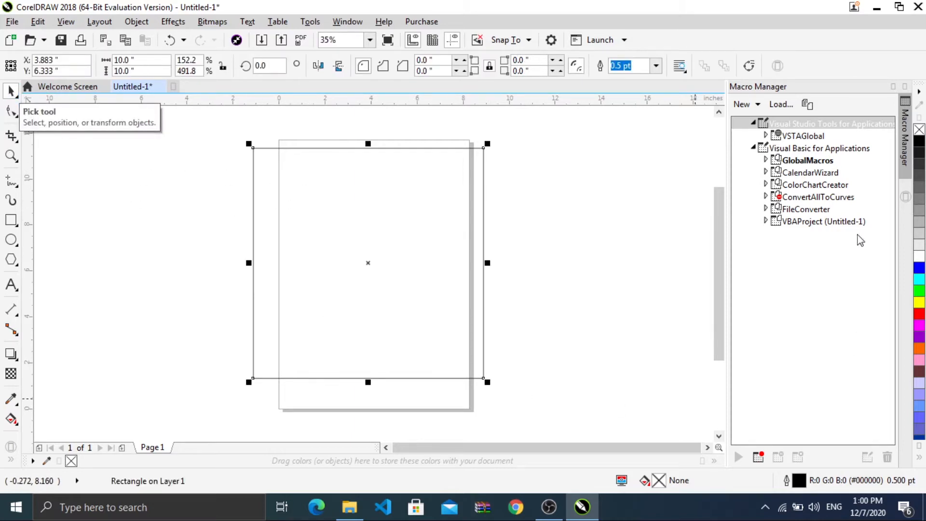
Try darker gray fills on the square and settle on the lightest gray in the color palette
click(919, 188)
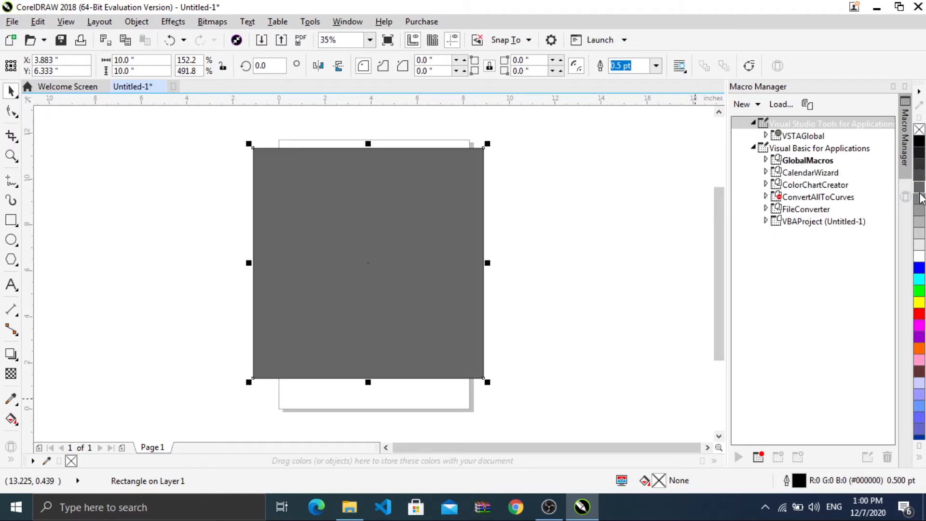
click(919, 210)
click(919, 244)
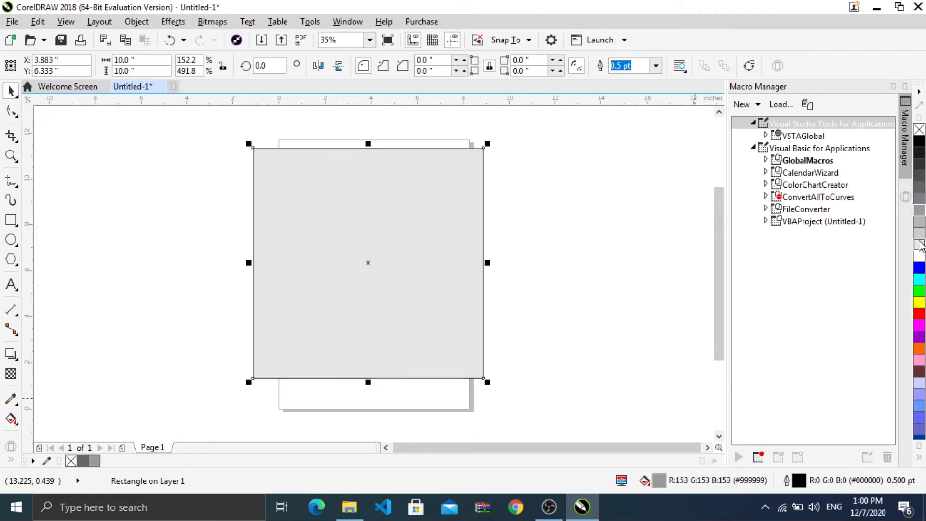
Try green, magenta, purple, yellow and light gray fills on the square and settle on cyan
click(919, 291)
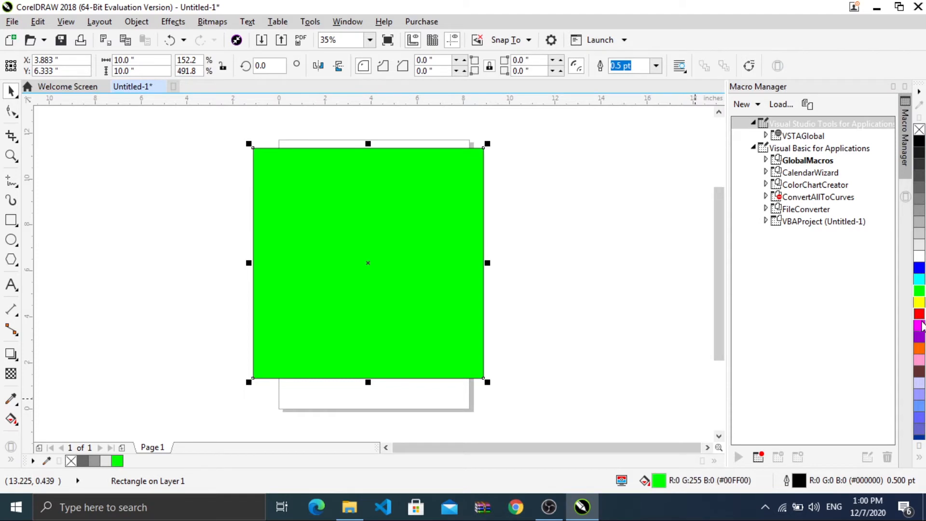
click(919, 324)
click(919, 336)
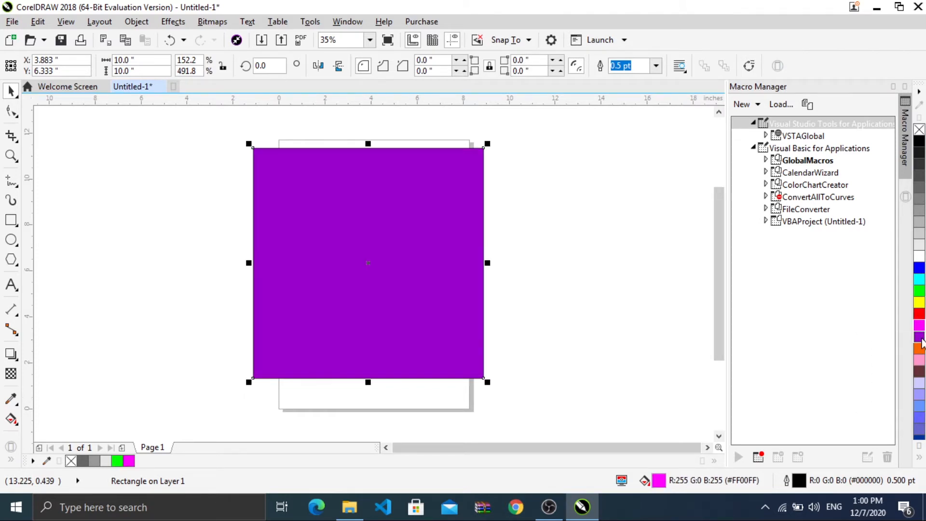
click(919, 301)
click(918, 234)
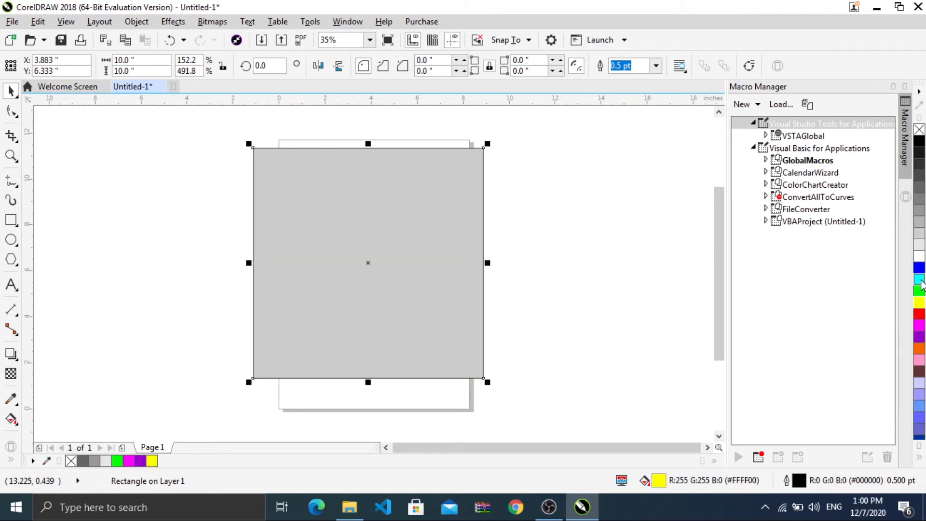
click(919, 279)
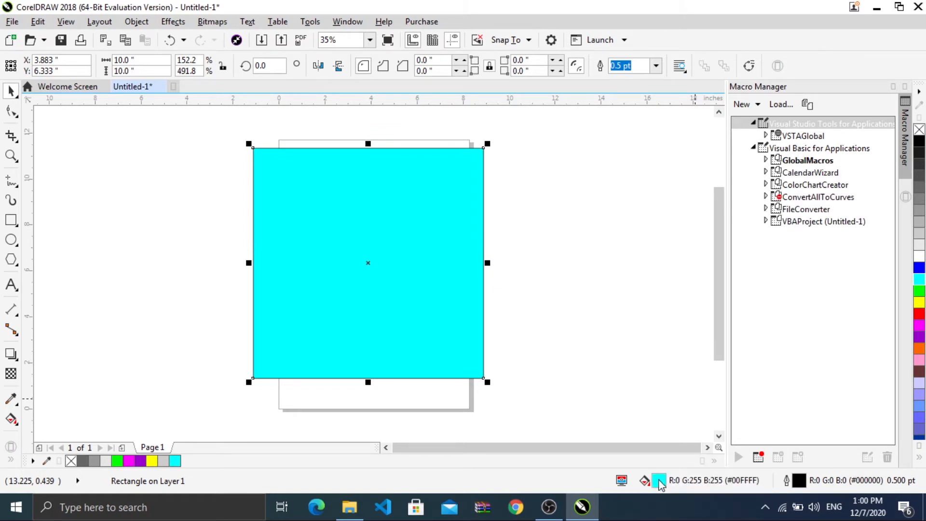
Edit the square's uniform fill color, choosing the pink #F03CD2, and keep the square in view for comparison
double_click(658, 481)
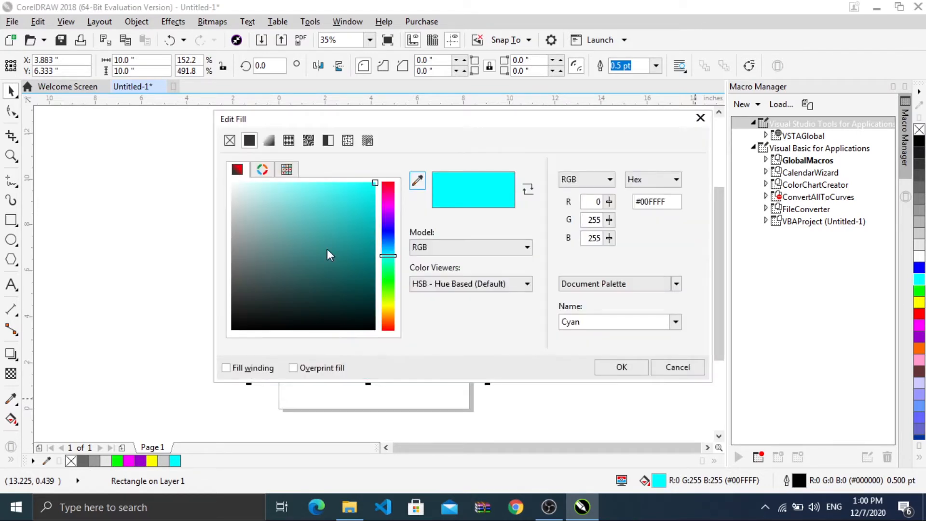
click(317, 224)
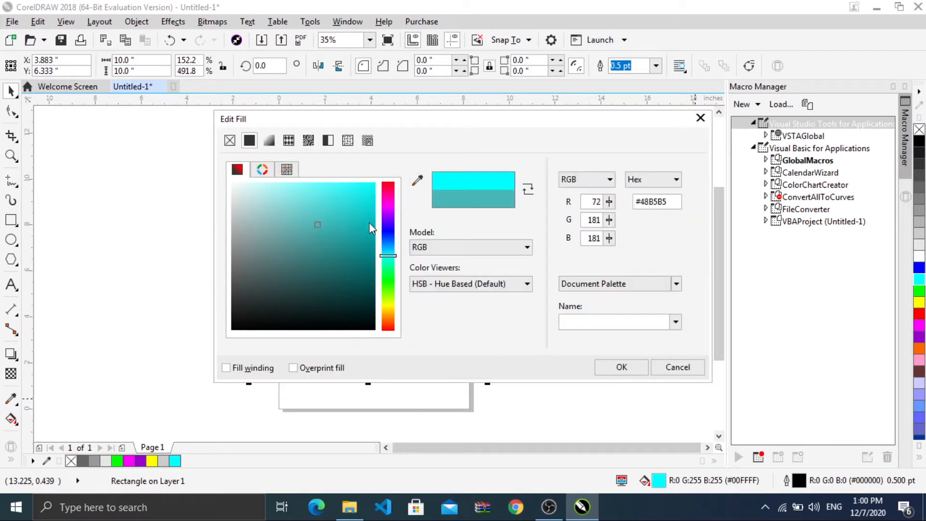
mouse_move(386, 236)
mouse_down()
mouse_move(392, 203)
mouse_move(389, 316)
mouse_move(390, 206)
mouse_up()
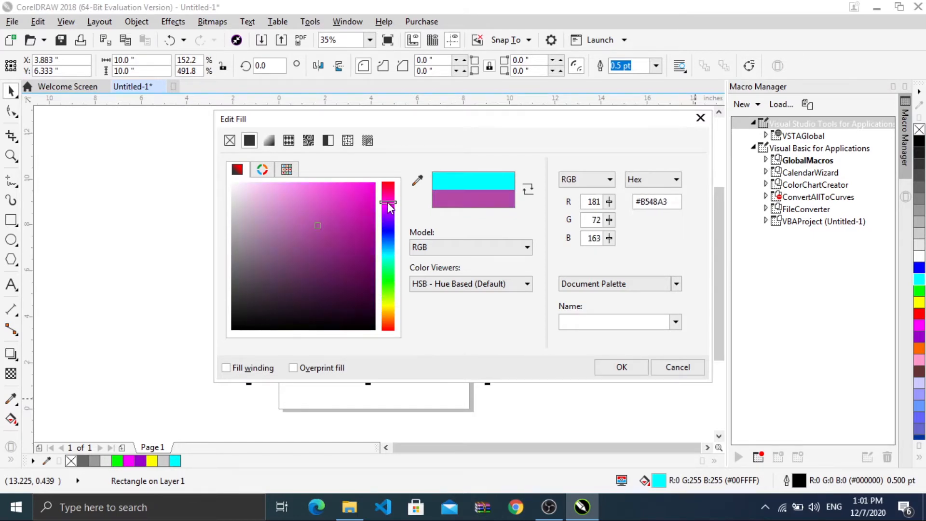
click(327, 194)
drag(337, 193, 340, 190)
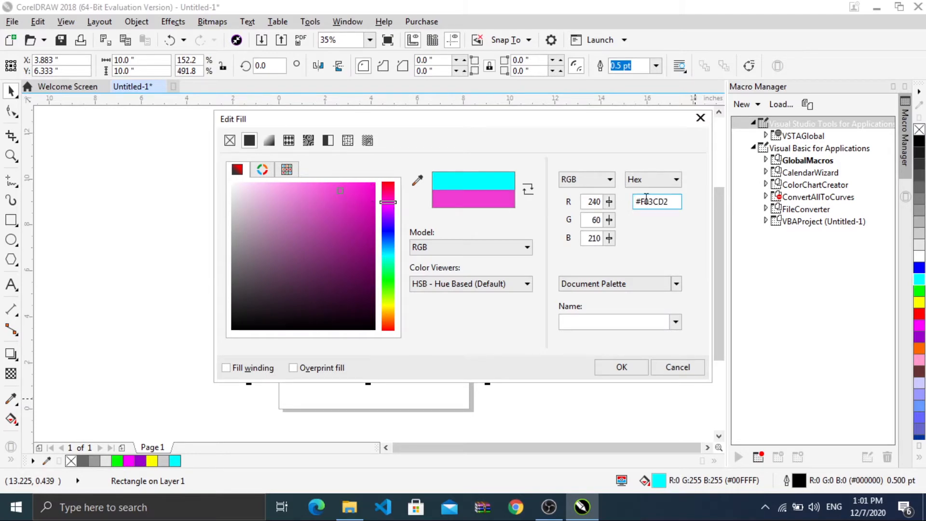
drag(671, 201, 633, 203)
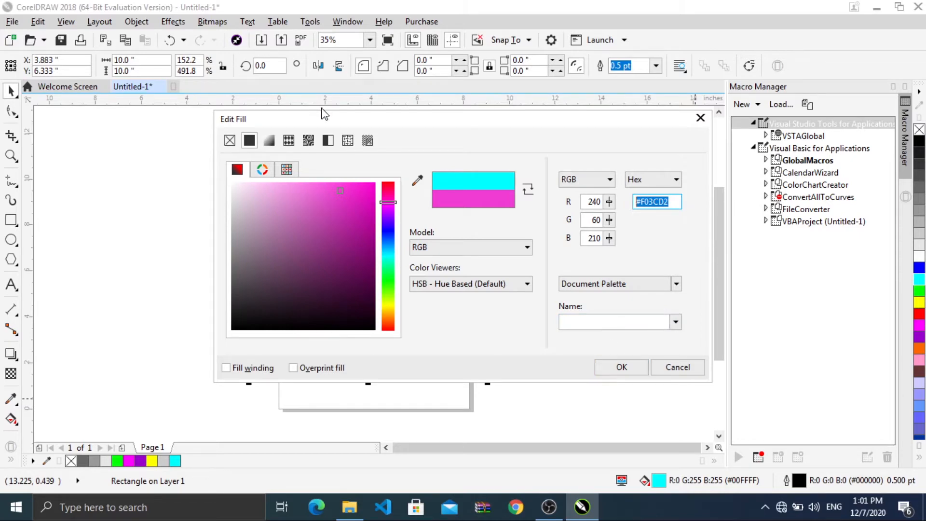
drag(327, 121, 604, 89)
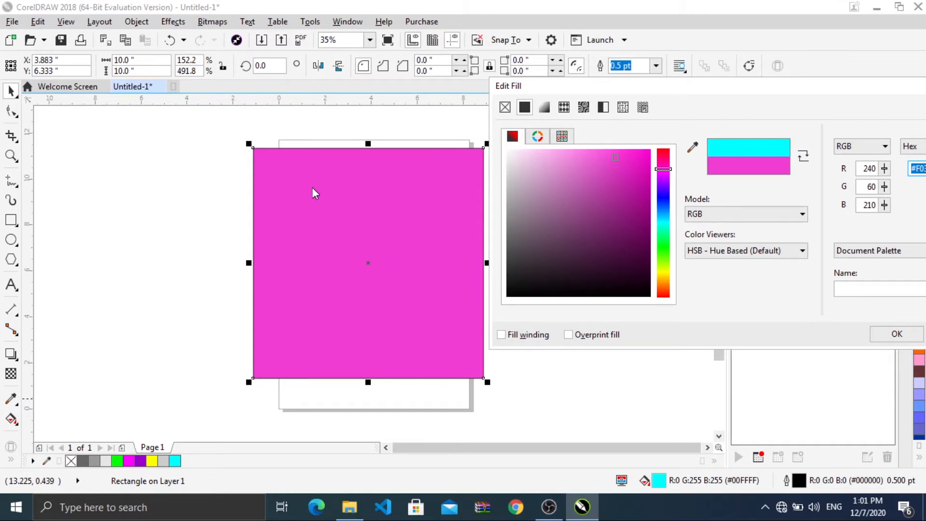
Switch the square to a fountain fill and recolor its start node, trying blues before settling on a light teal blue
click(544, 107)
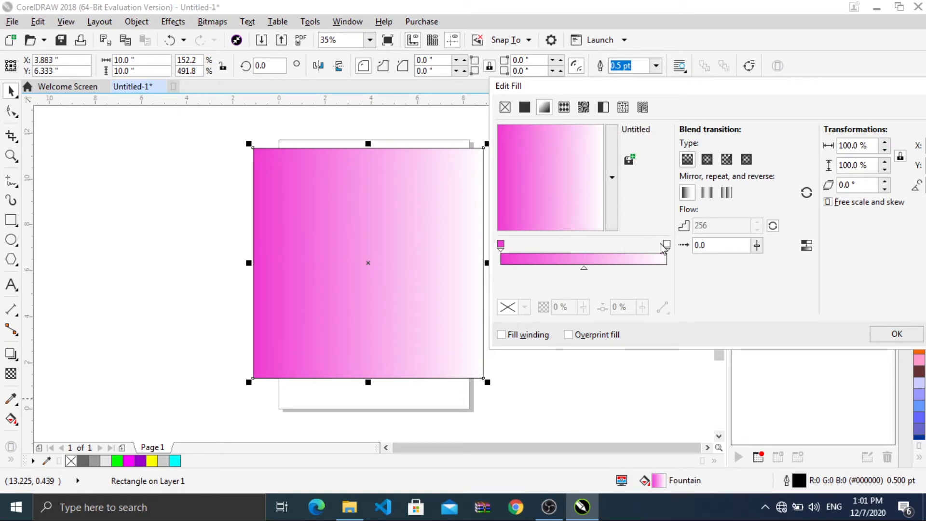
click(500, 244)
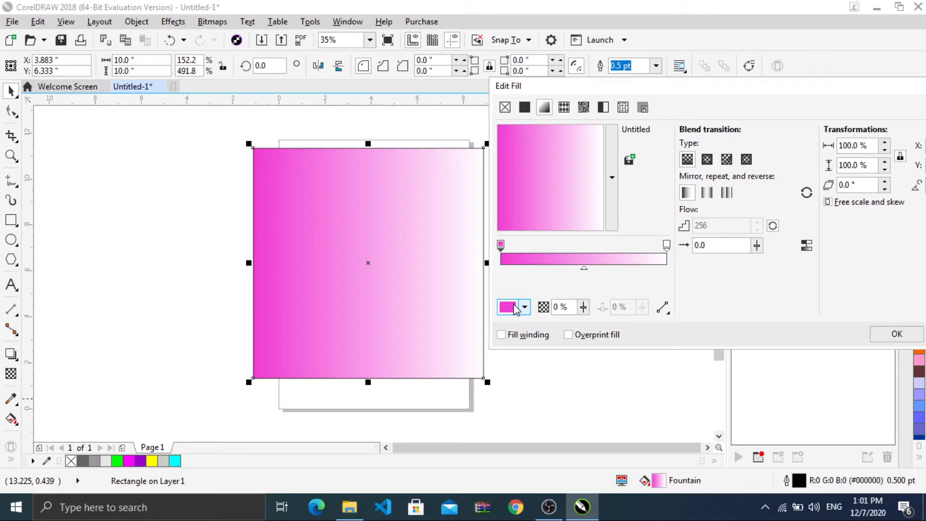
click(516, 309)
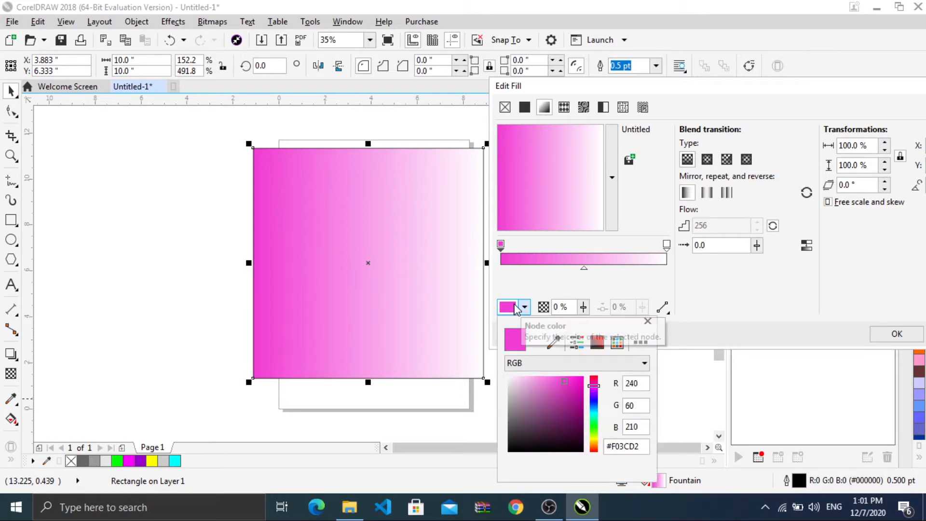
drag(594, 395, 594, 401)
click(572, 393)
click(577, 382)
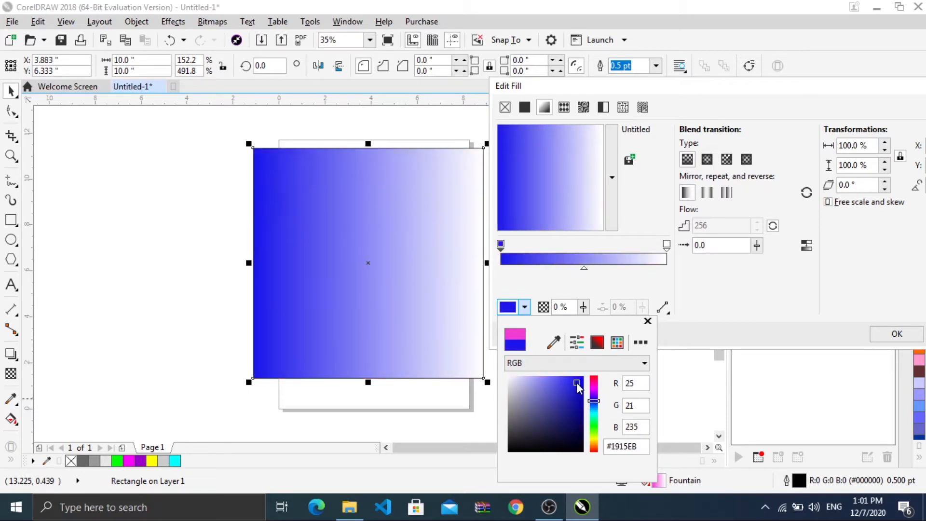
click(572, 397)
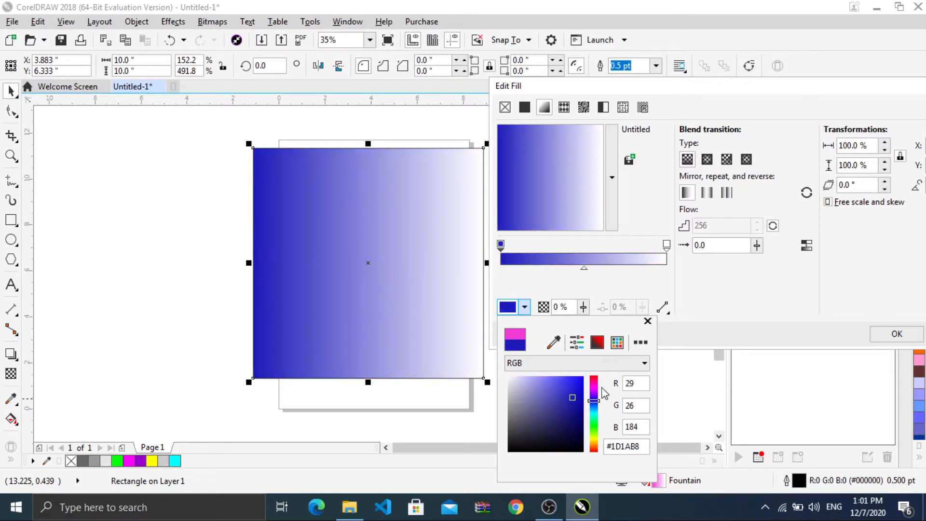
drag(596, 400, 595, 411)
click(576, 389)
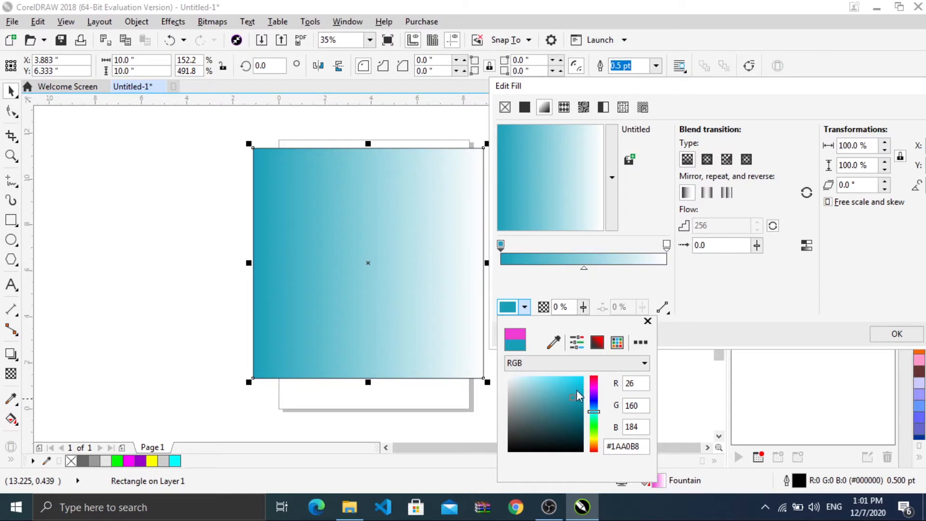
click(641, 271)
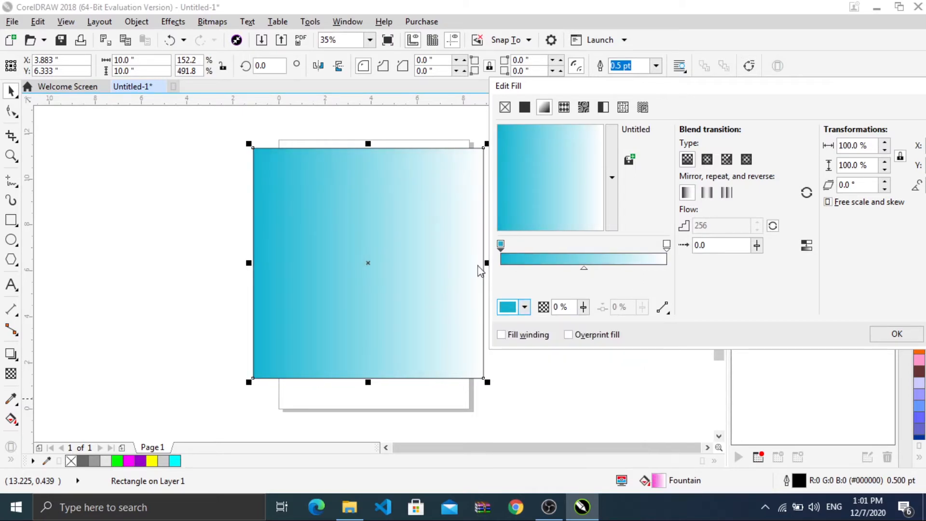
Set the fountain fill's end node to red #E30404 with 12% transparency
click(667, 245)
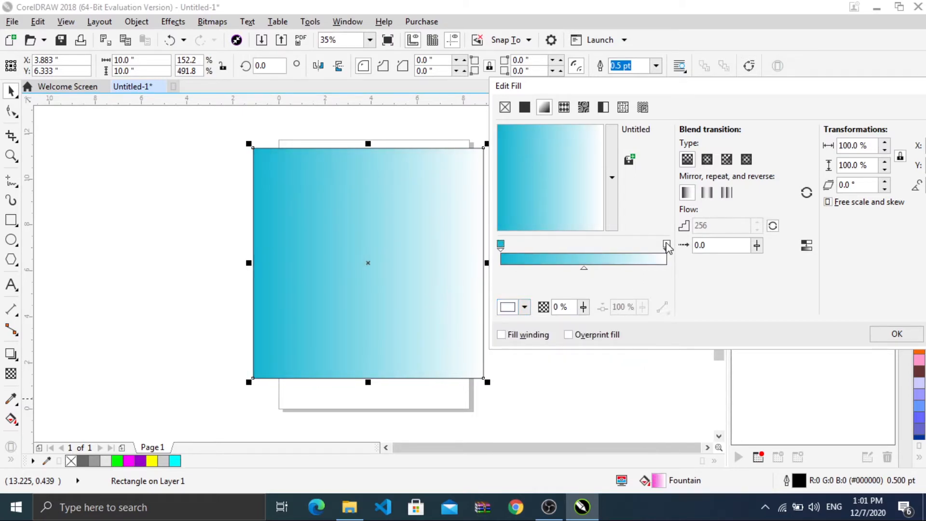
click(524, 309)
click(581, 383)
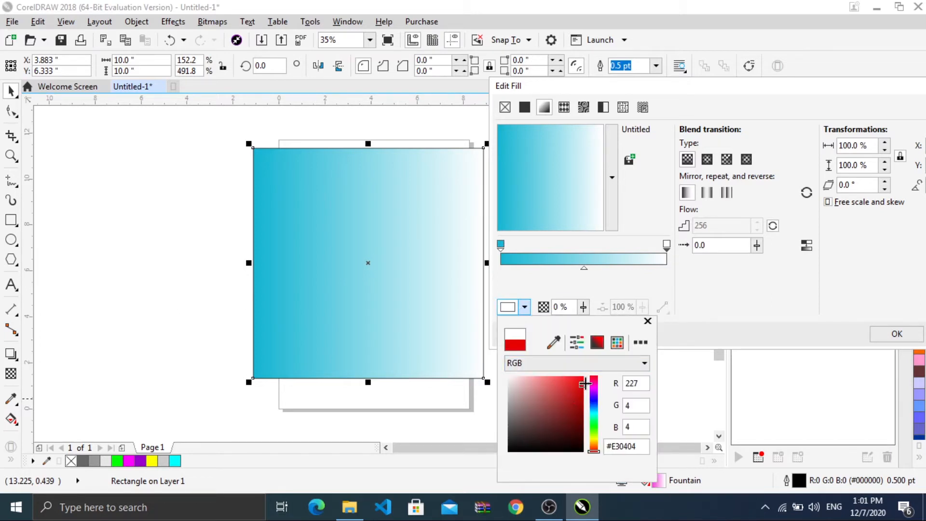
click(726, 292)
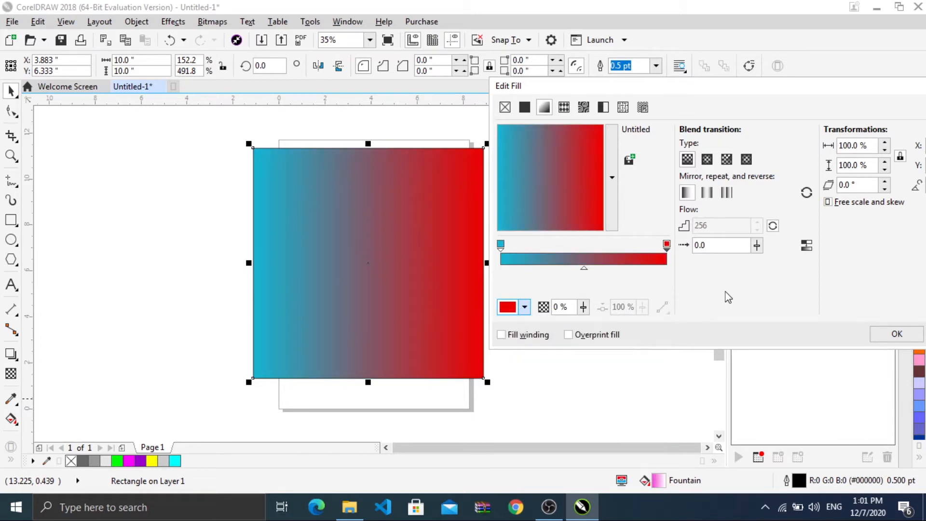
click(583, 308)
drag(581, 321, 587, 321)
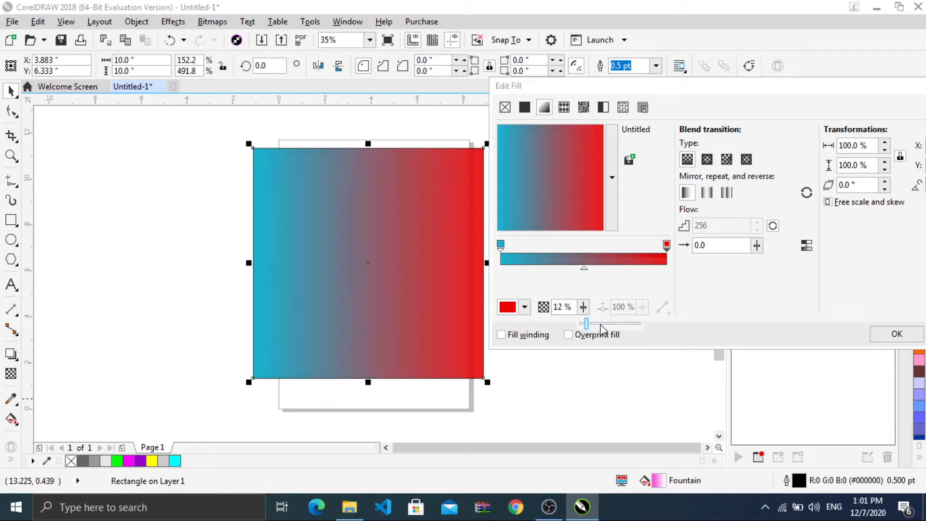
click(606, 325)
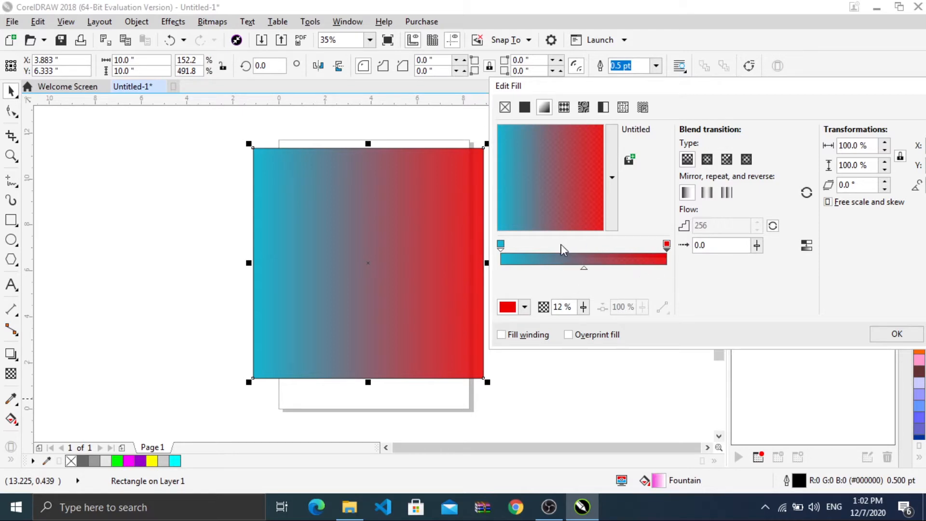
Add a color node at about 49% along the gradient and make it bright green
double_click(582, 247)
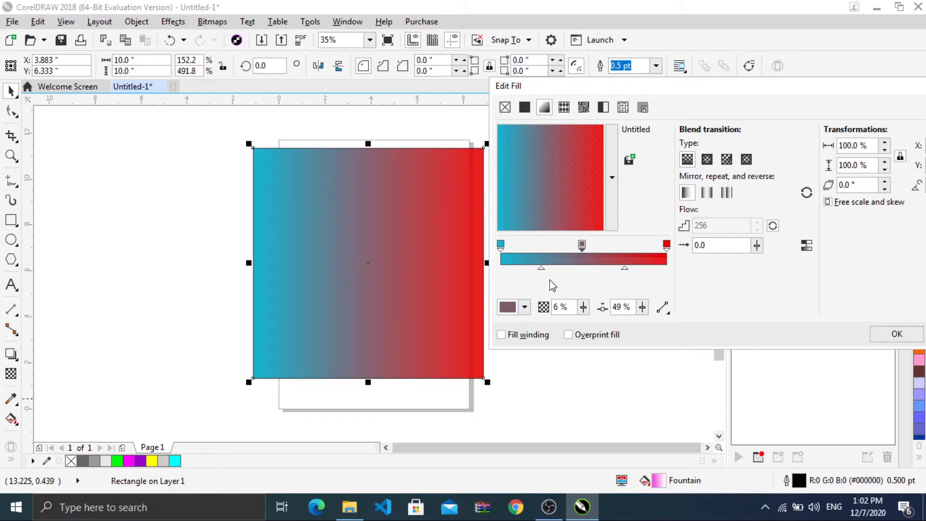
click(524, 308)
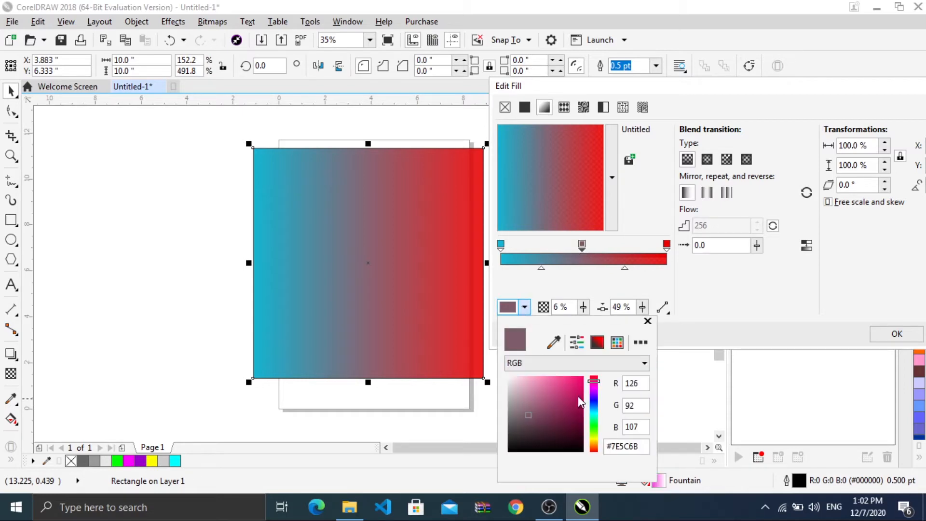
mouse_move(597, 398)
mouse_down()
mouse_move(596, 429)
mouse_move(577, 379)
mouse_up()
click(684, 301)
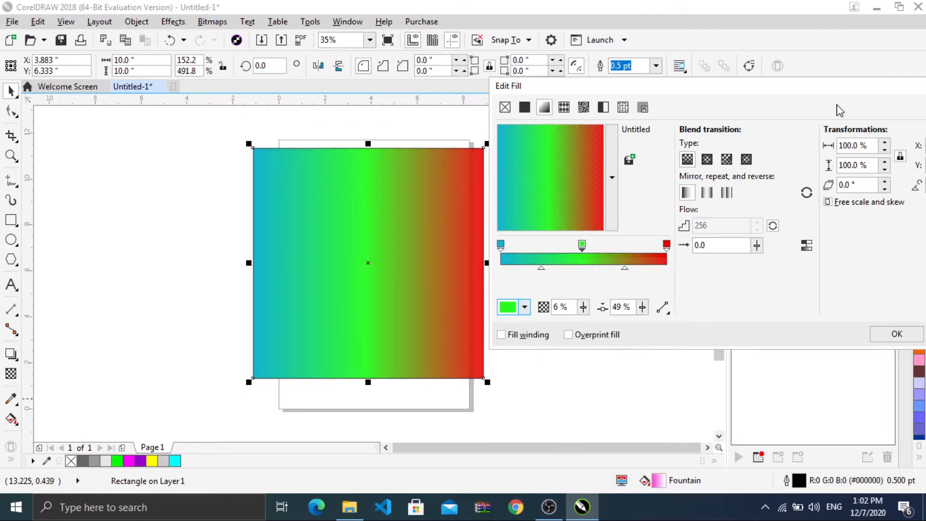
Rotate the fountain fill to 56° and skew it to -65°
drag(835, 91, 791, 79)
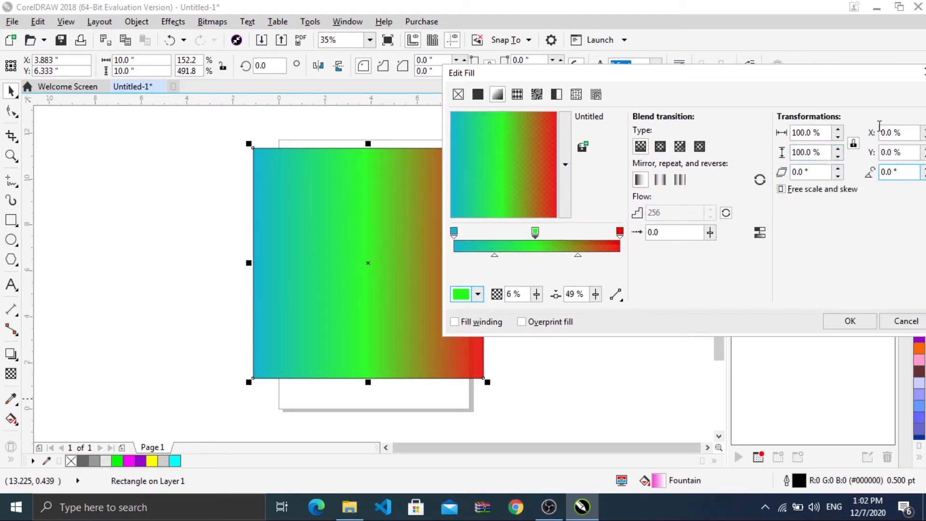
drag(841, 73, 801, 60)
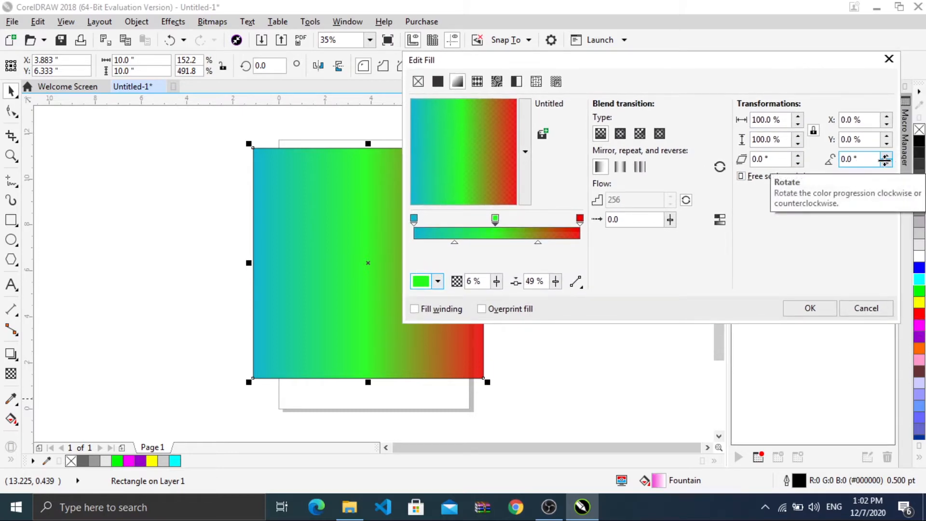
drag(885, 159, 885, 177)
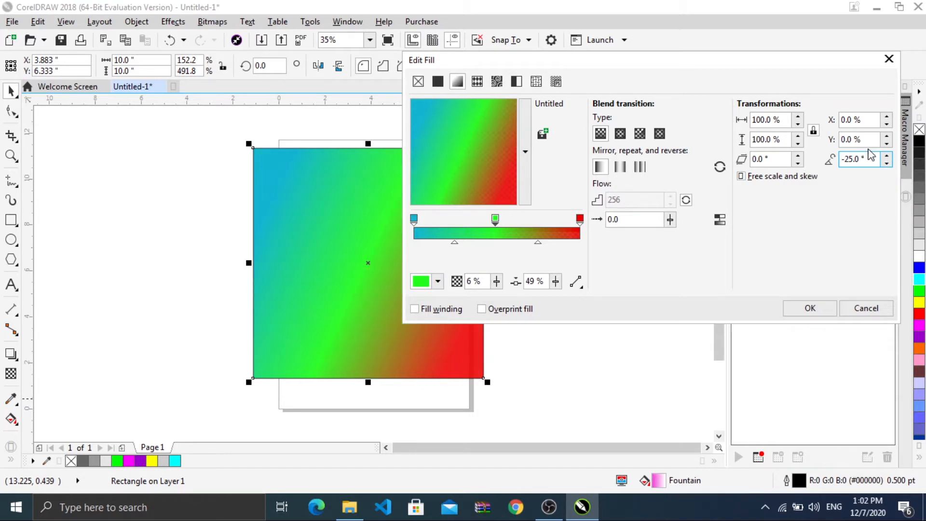
drag(885, 167, 886, 111)
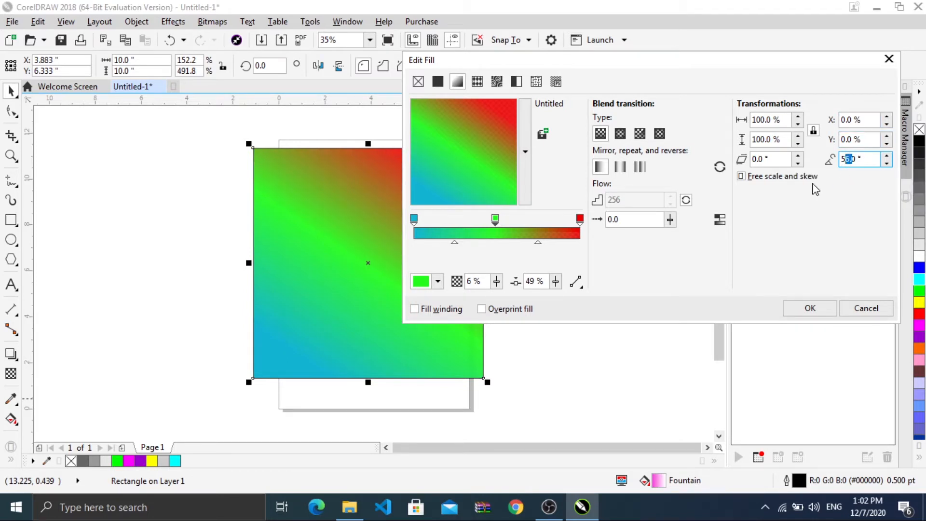
drag(797, 159, 799, 202)
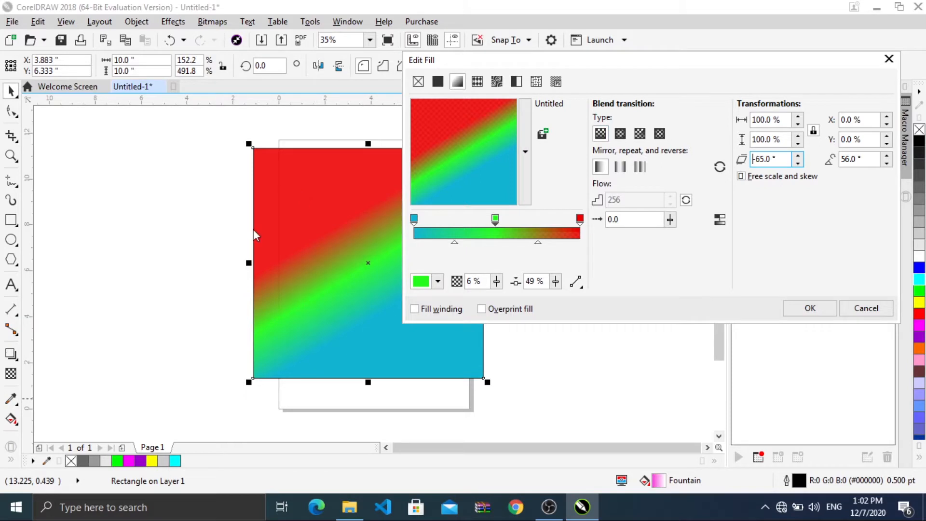
Change the fountain fill to the elliptical type, set its skew to 0°, apply it and deselect the square
click(650, 49)
drag(672, 63, 722, 71)
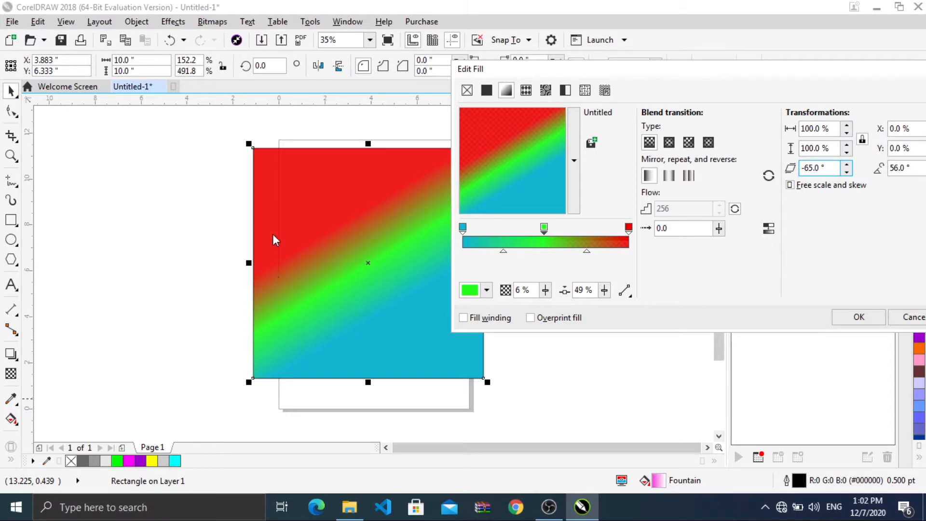
click(670, 144)
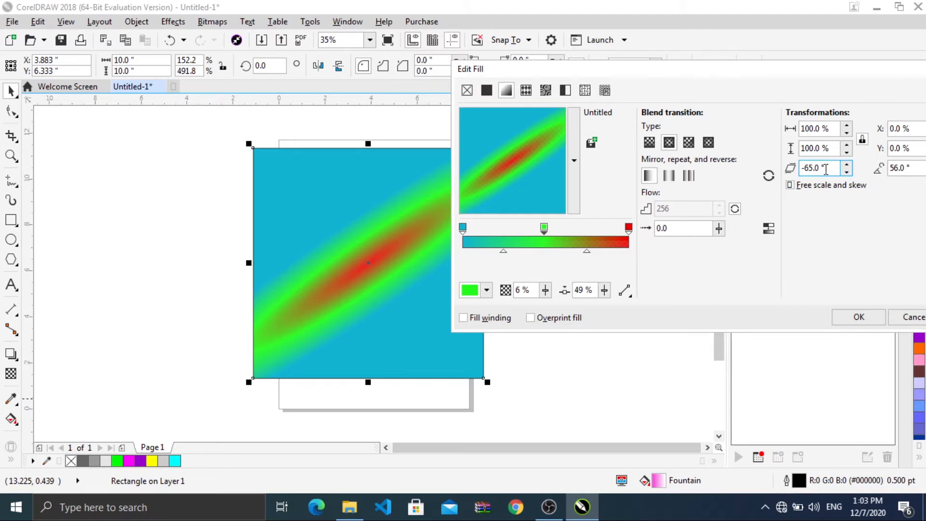
drag(841, 168, 842, 172)
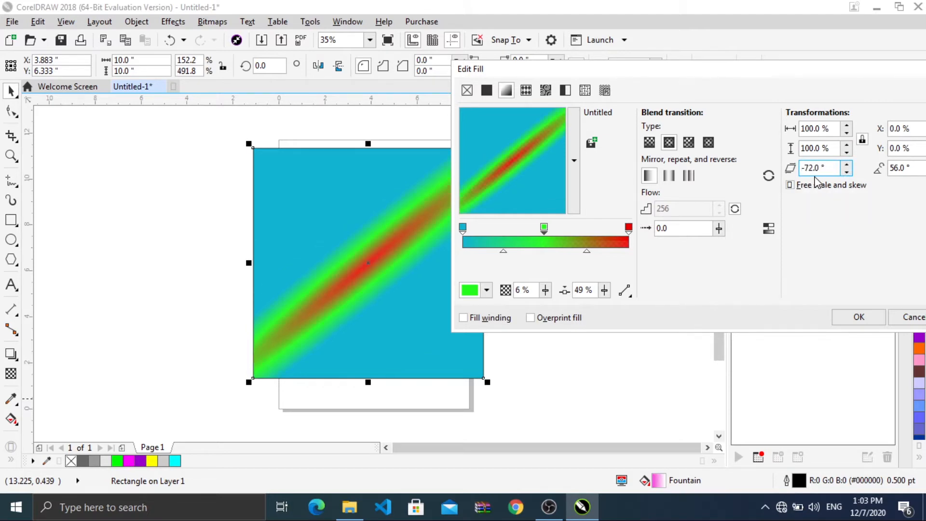
click(826, 167)
text(0)
key(Return)
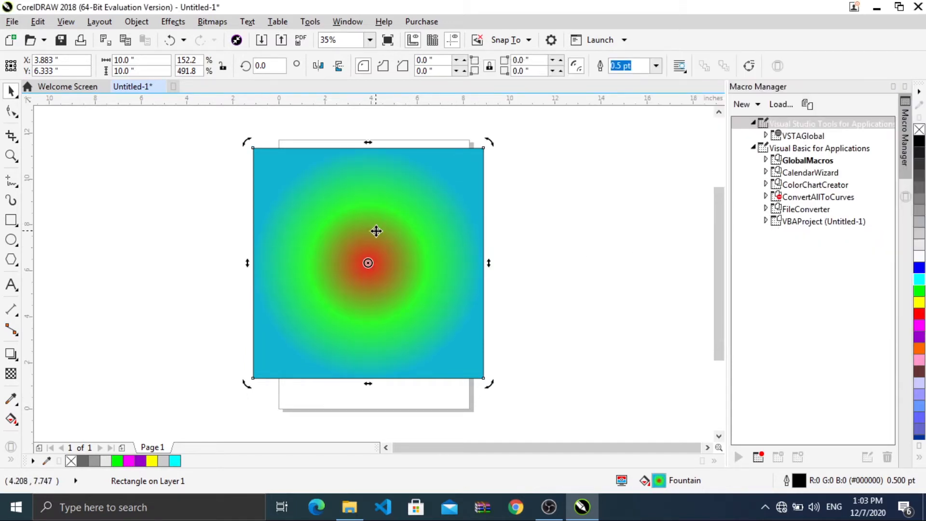
click(622, 198)
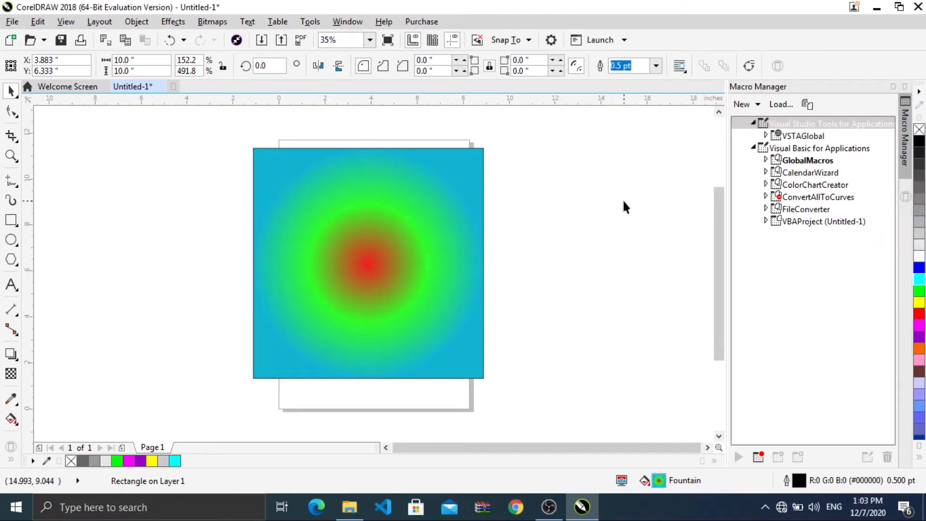
Change the square's fill to the Bumble Bees vector pattern
click(461, 246)
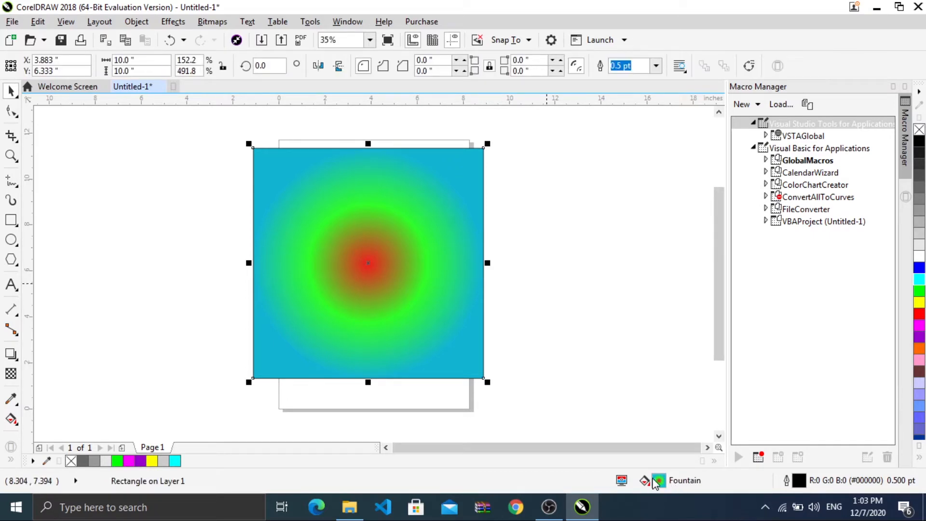
double_click(657, 480)
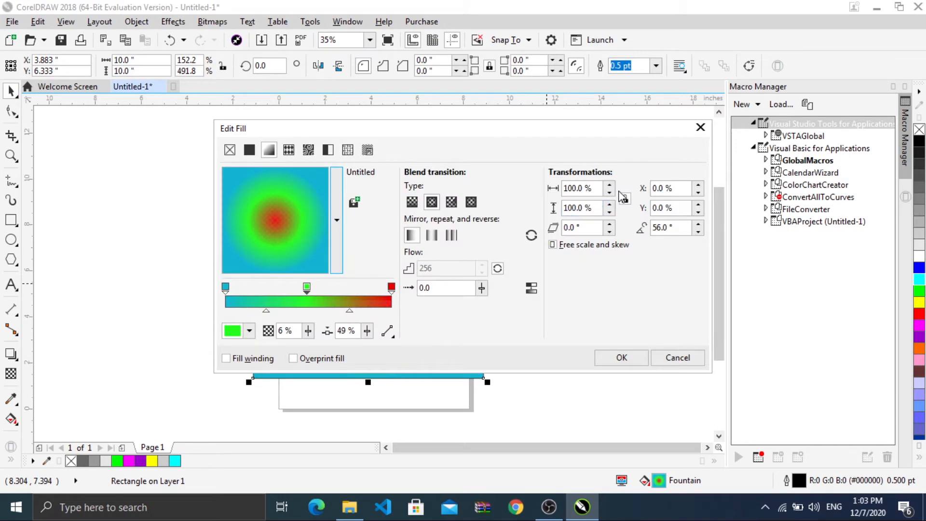
click(288, 153)
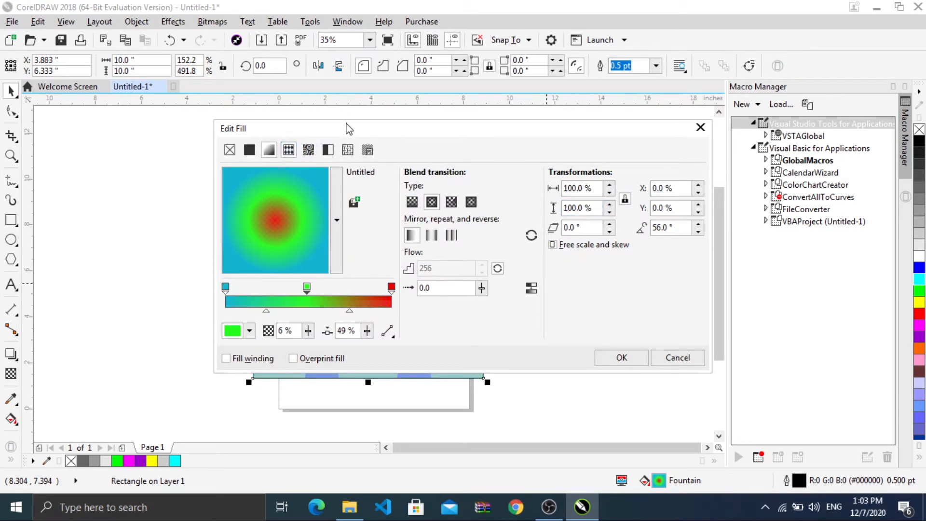
drag(347, 128, 482, 141)
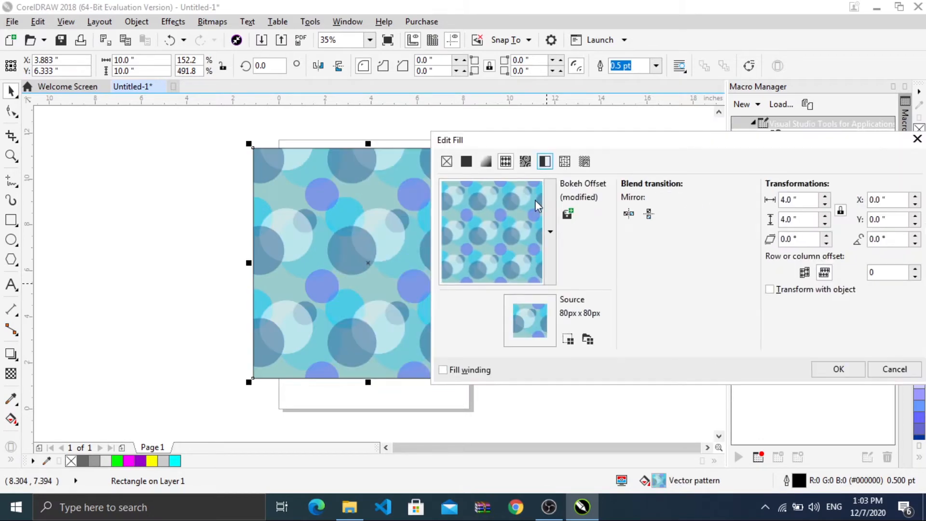
click(550, 230)
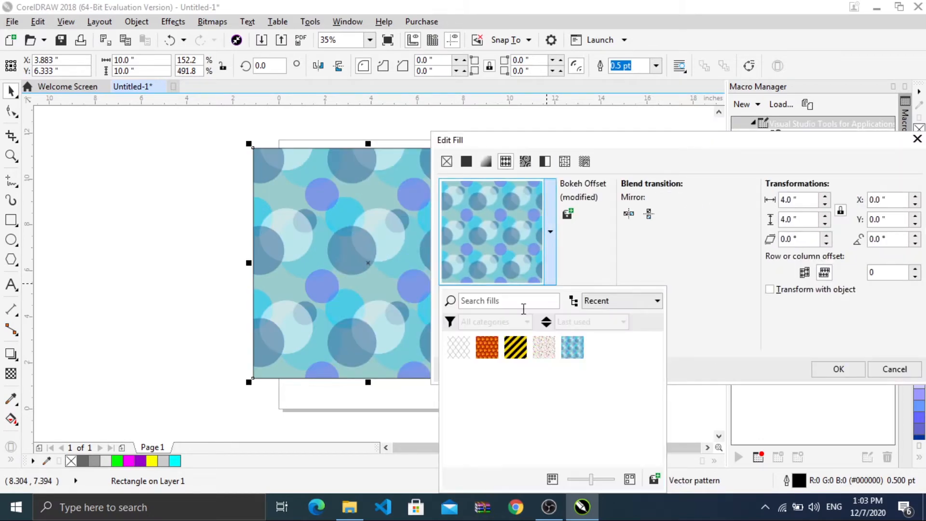
click(515, 347)
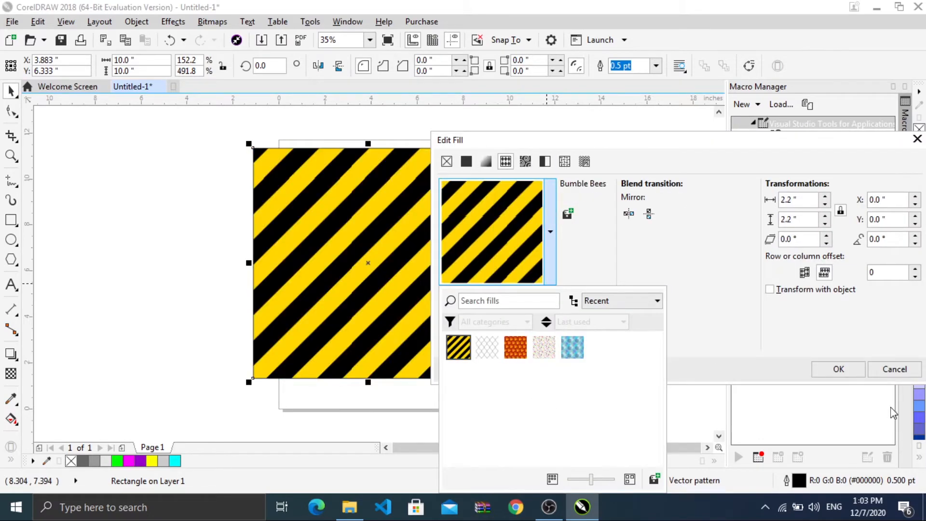
click(636, 147)
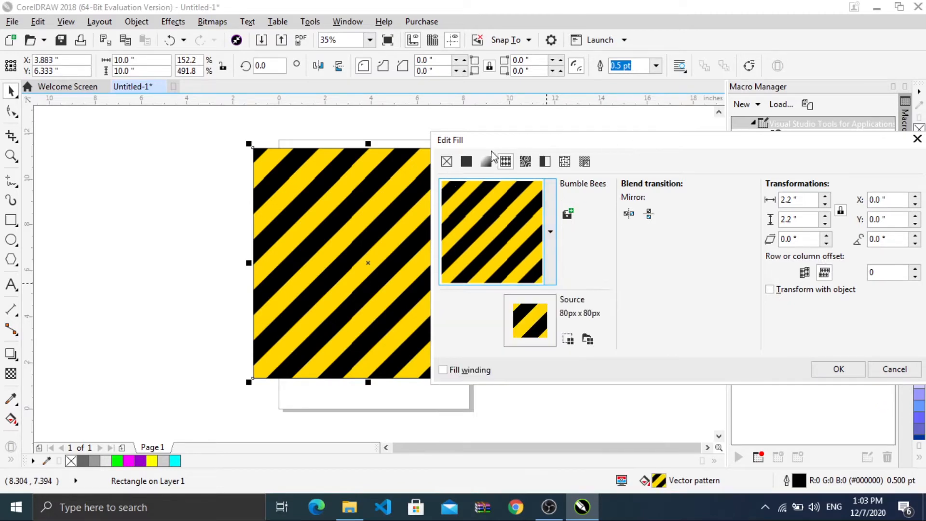
Switch the square's fill to a uniform fill in blue #13B4D1 and apply it
click(486, 161)
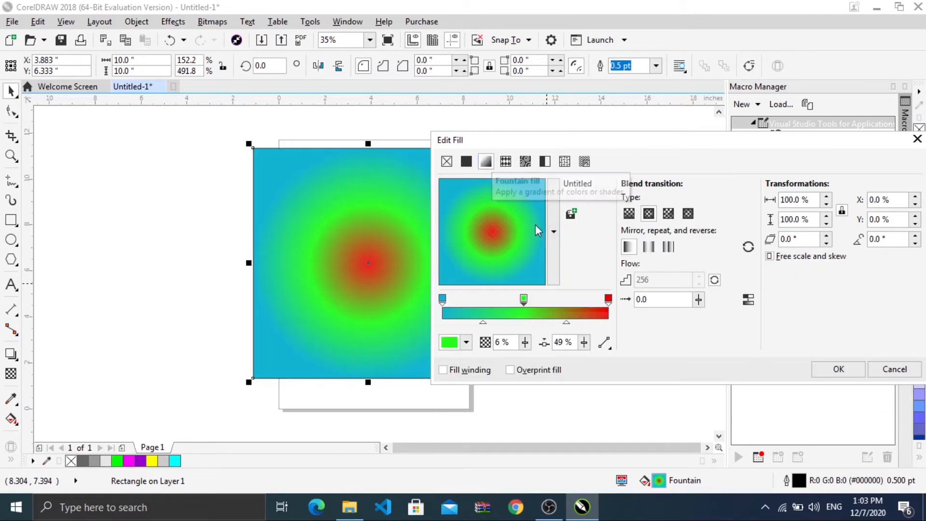
click(466, 161)
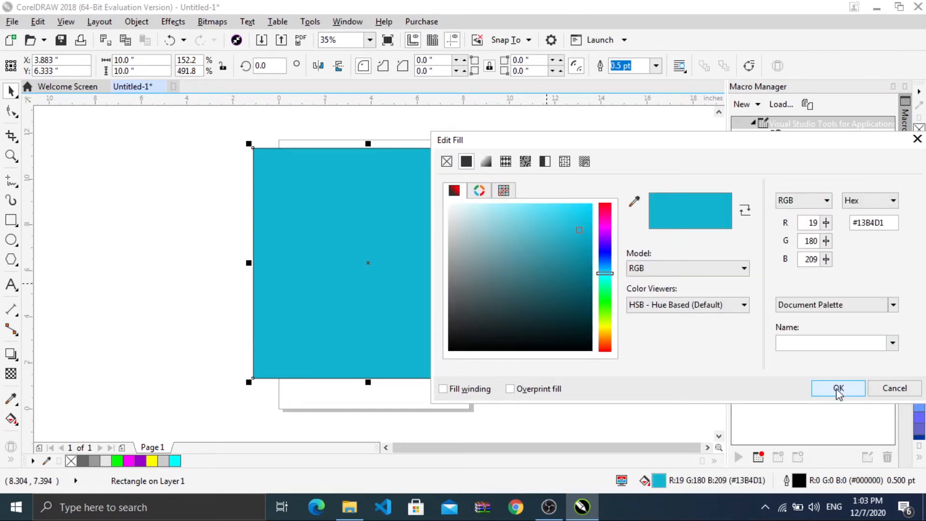
click(838, 388)
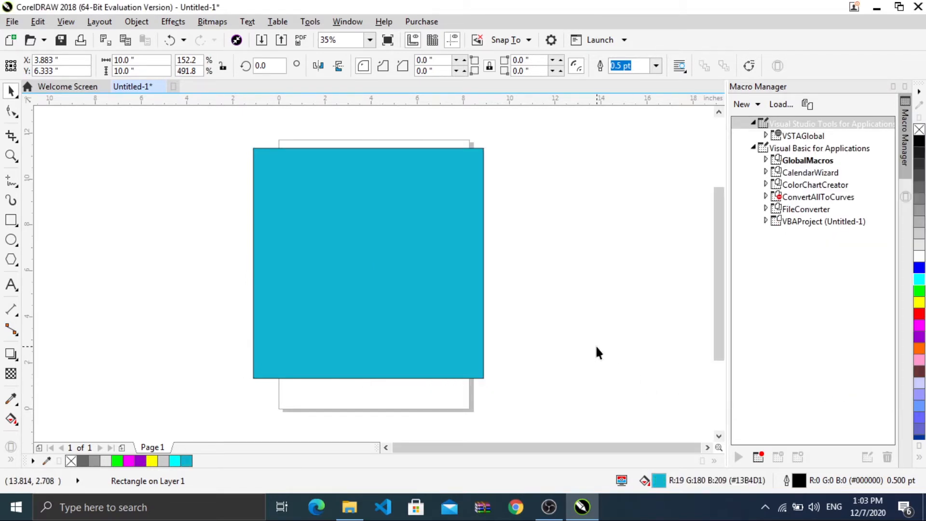
click(462, 288)
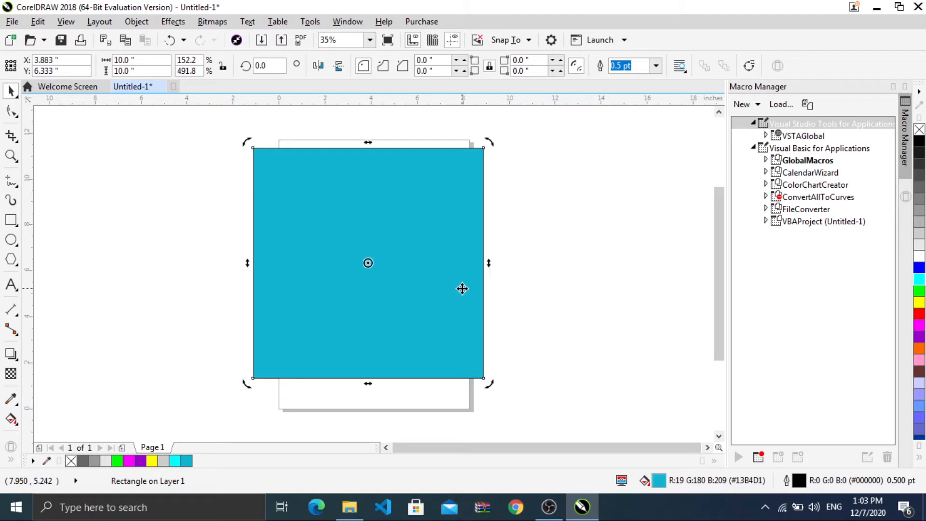
click(441, 251)
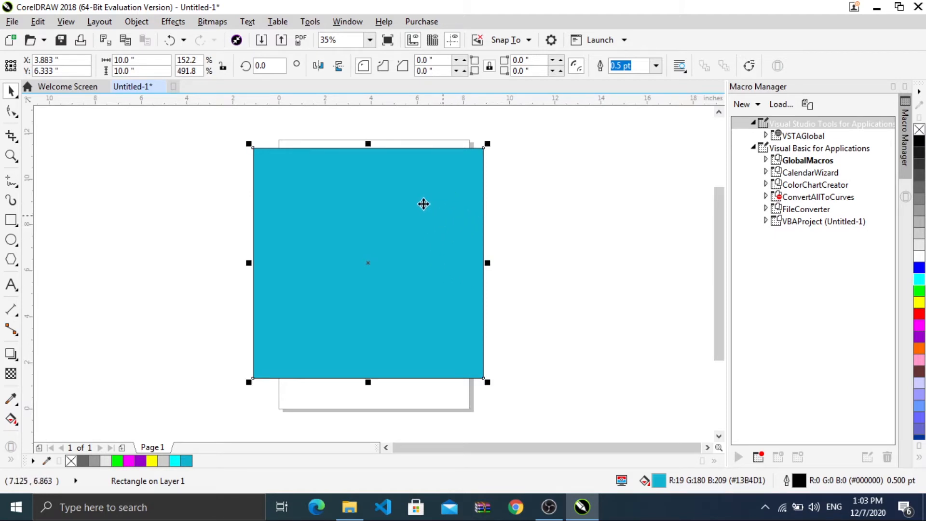
click(396, 198)
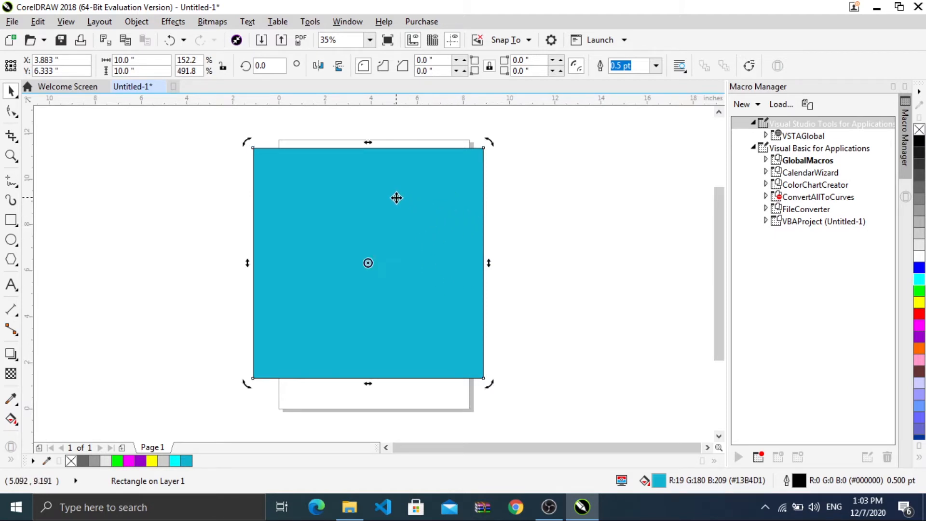
click(563, 172)
Color the square's outline green, and change the outline color to red (#FF0000)
click(397, 194)
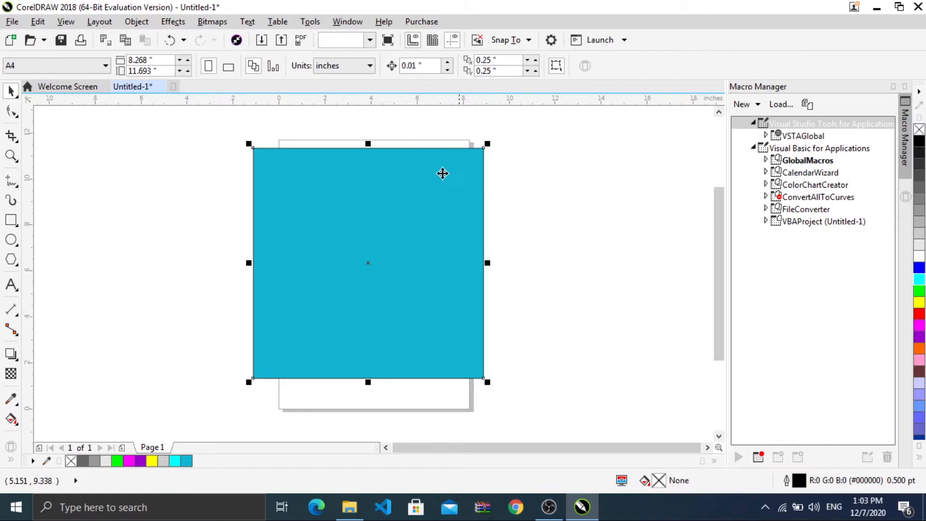
click(390, 156)
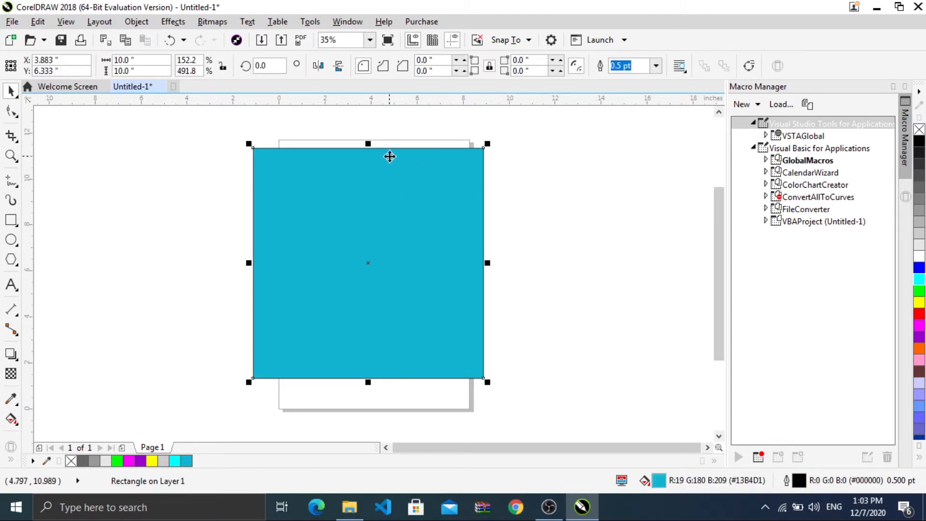
scroll(390, 156, up, 2)
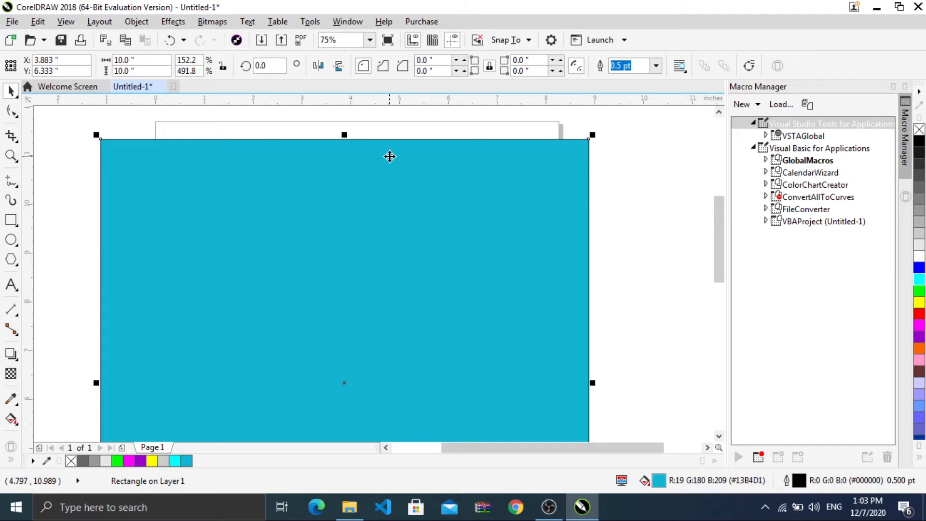
scroll(390, 156, up, 1)
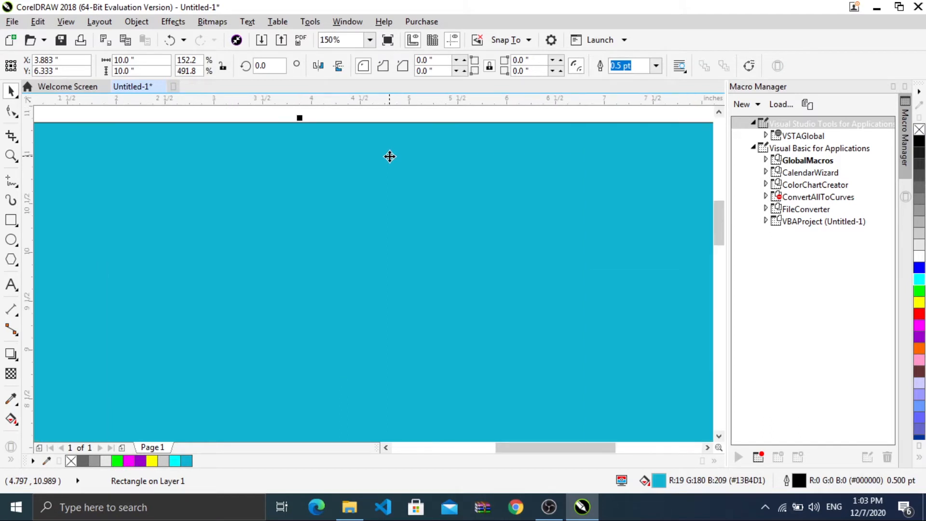
scroll(389, 155, down, 1)
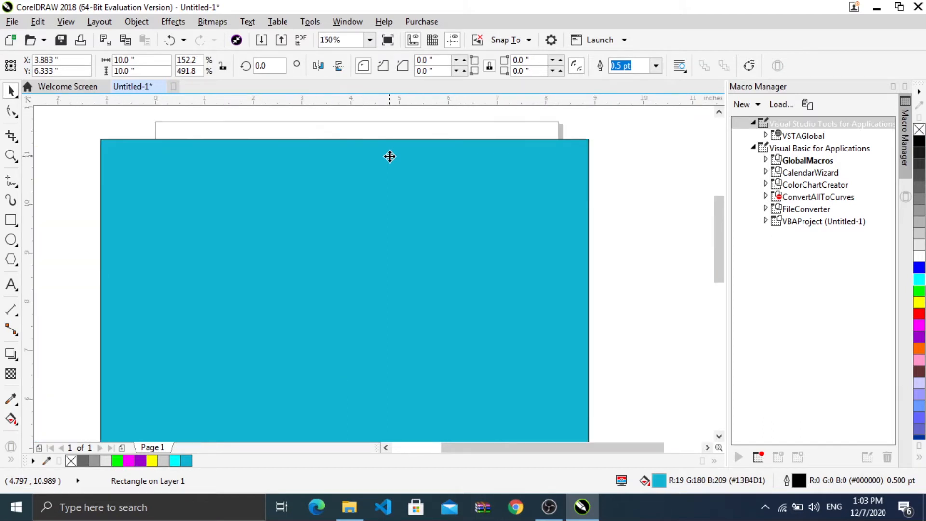
click(10, 156)
click(225, 139)
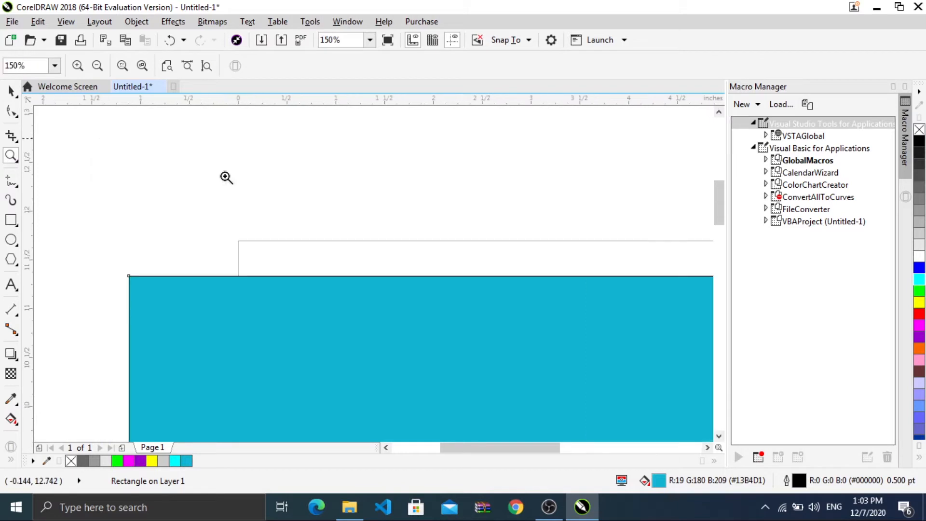
click(238, 292)
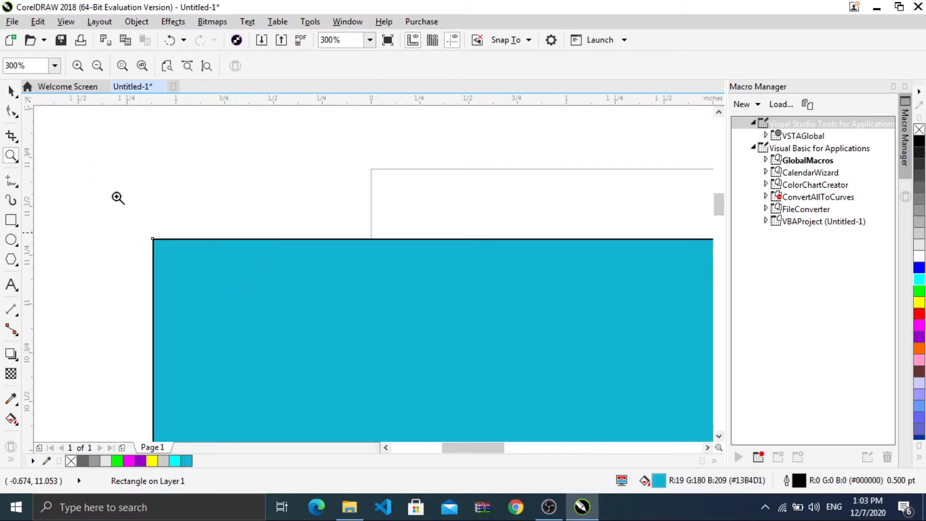
click(11, 91)
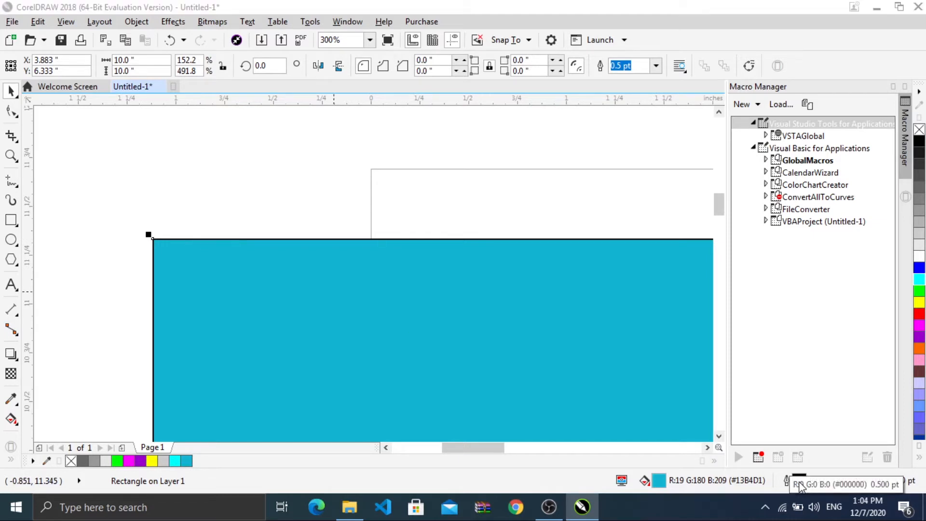
right_click(919, 292)
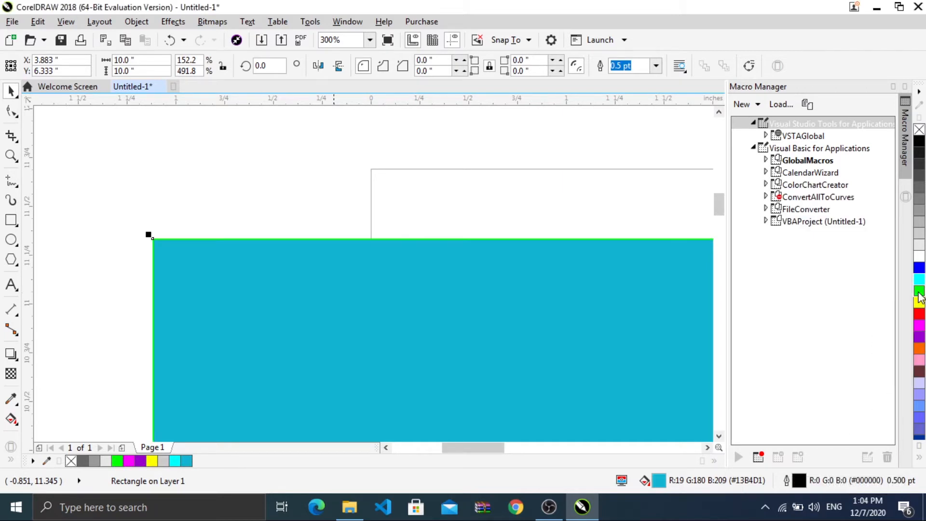
right_click(920, 316)
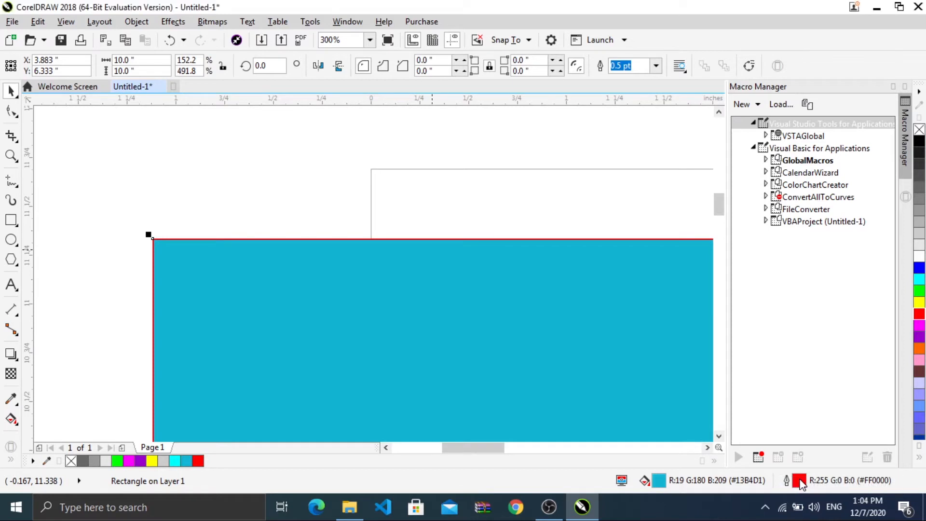
Open the outline settings for the square and set the outline width to 4 pt
key(F12)
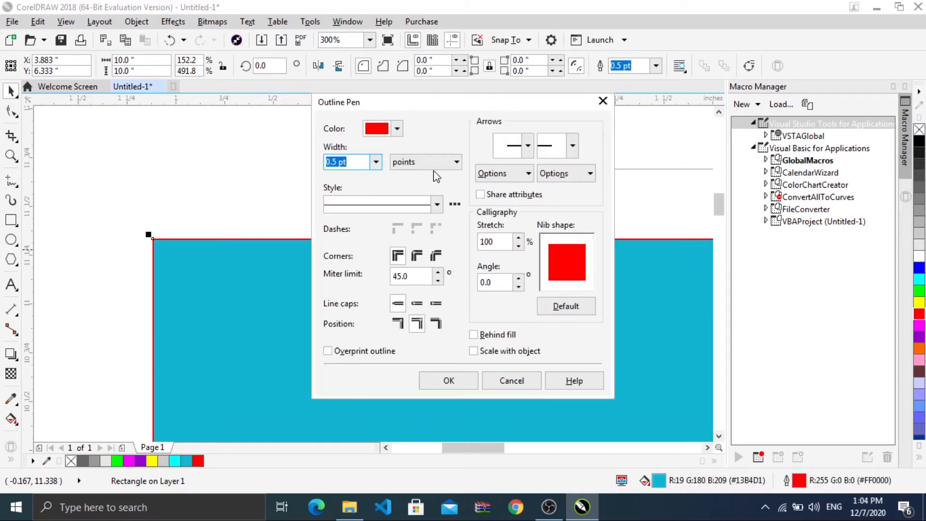
click(397, 128)
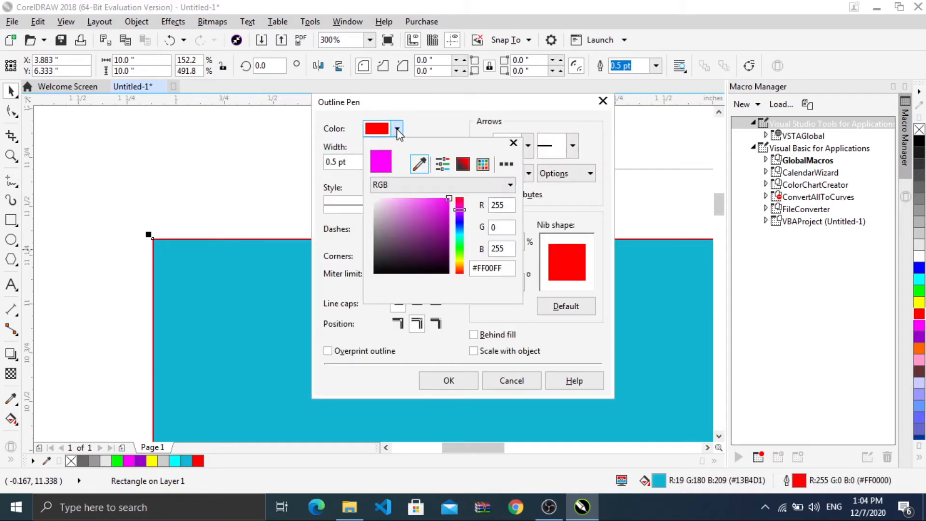
mouse_move(423, 204)
mouse_down()
mouse_move(402, 230)
mouse_move(444, 204)
mouse_move(450, 189)
mouse_up()
click(450, 135)
click(375, 165)
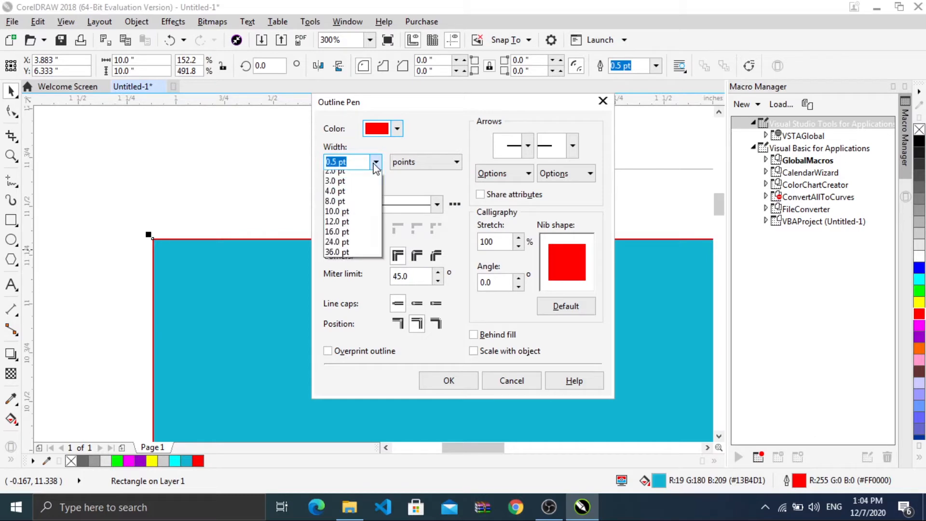
click(353, 257)
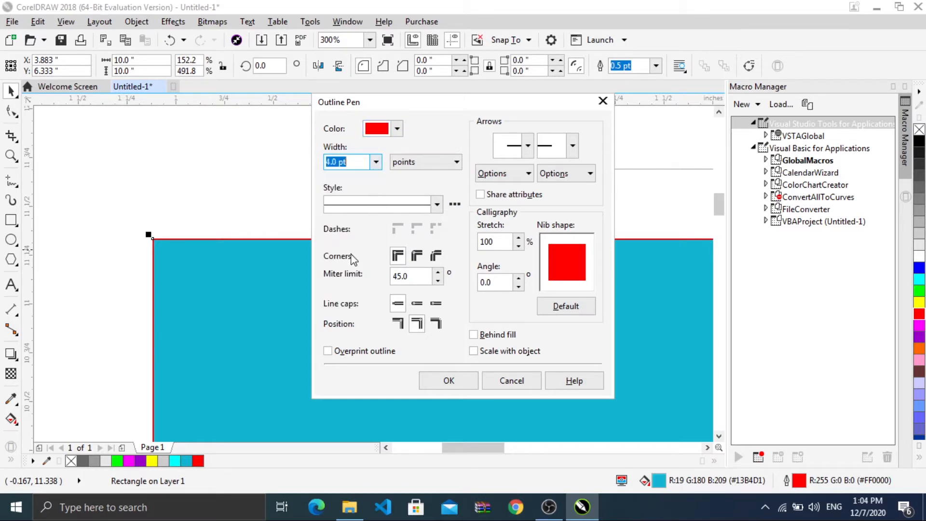
Switch the outline width unit to inches, set the width to 0.5 in and apply it to the square
click(424, 161)
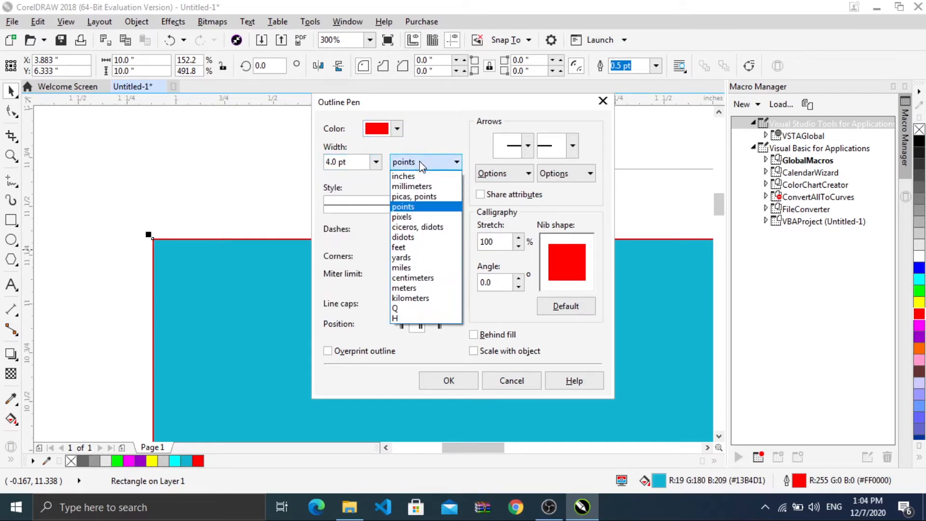
click(403, 176)
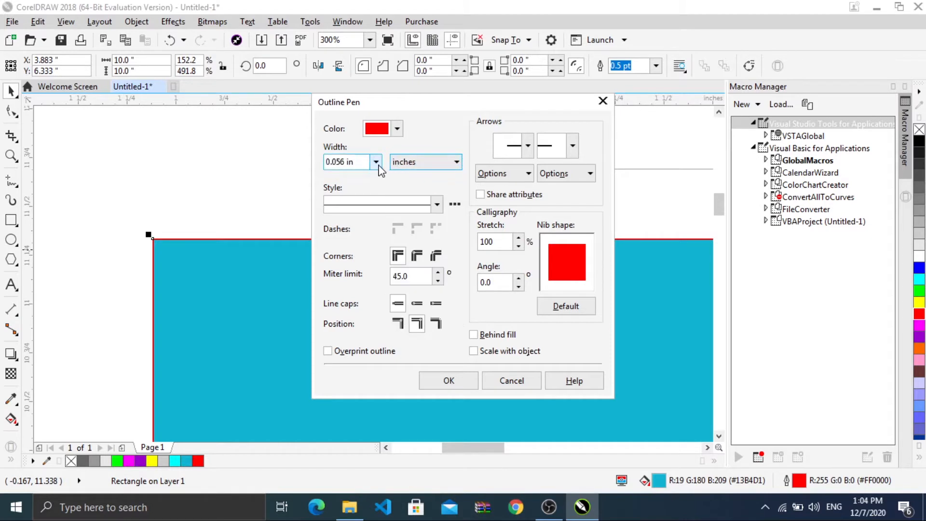
click(376, 162)
click(346, 308)
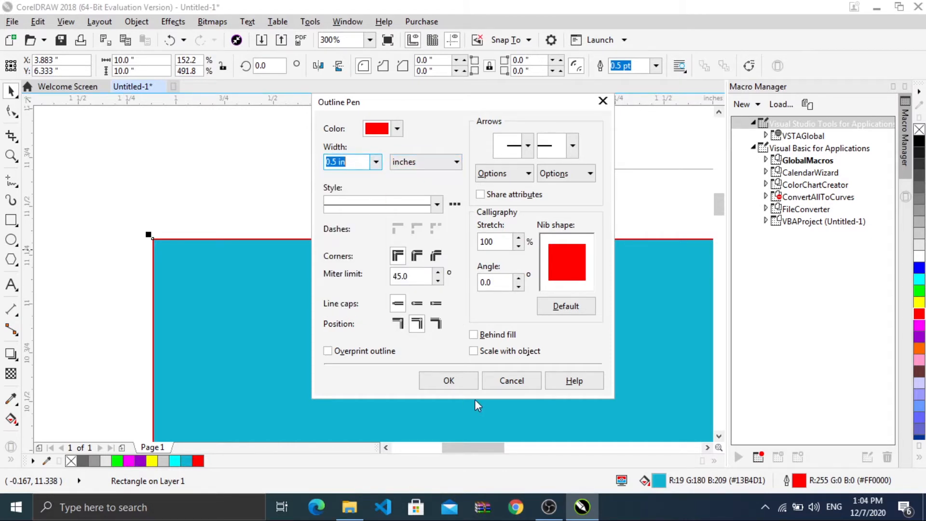
click(459, 385)
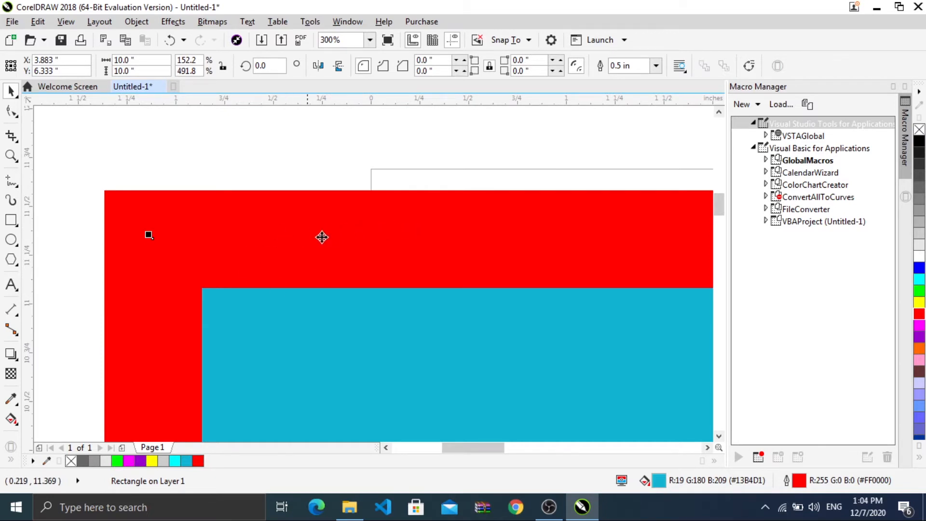
click(10, 156)
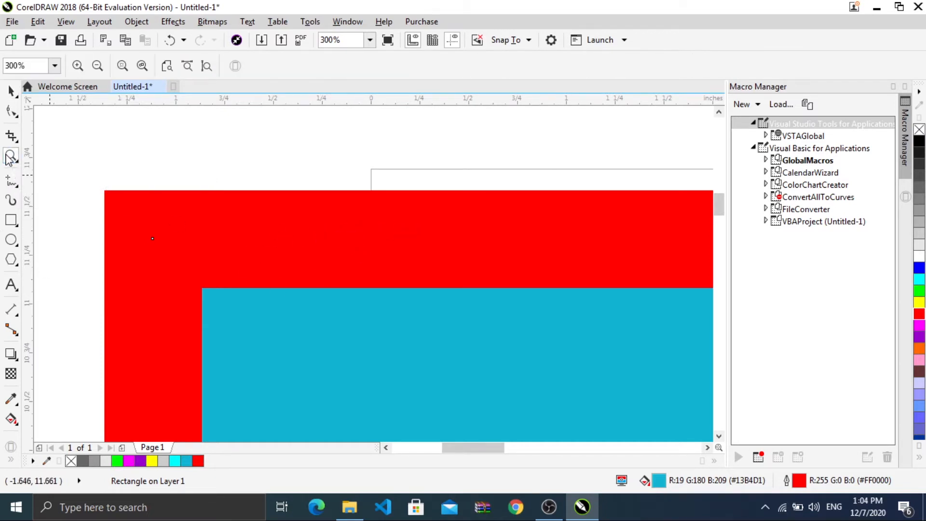
right_click(267, 223)
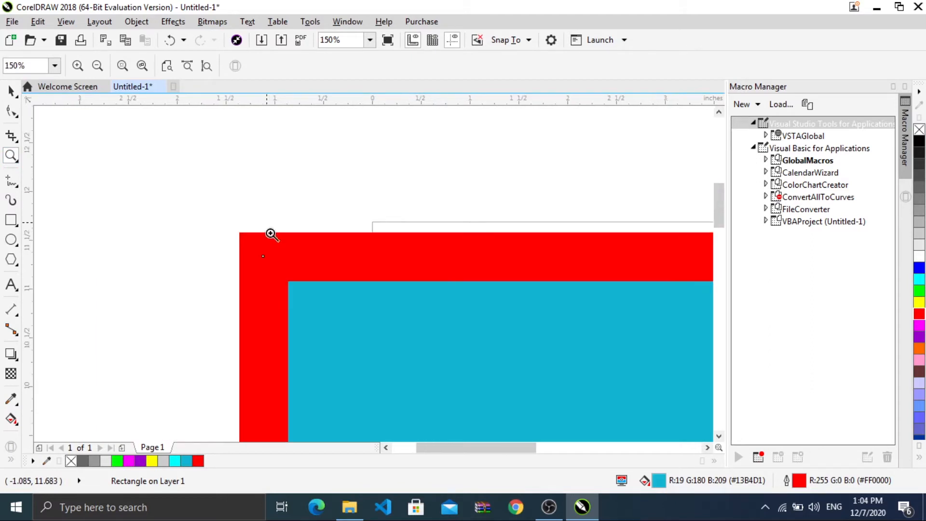
right_click(446, 323)
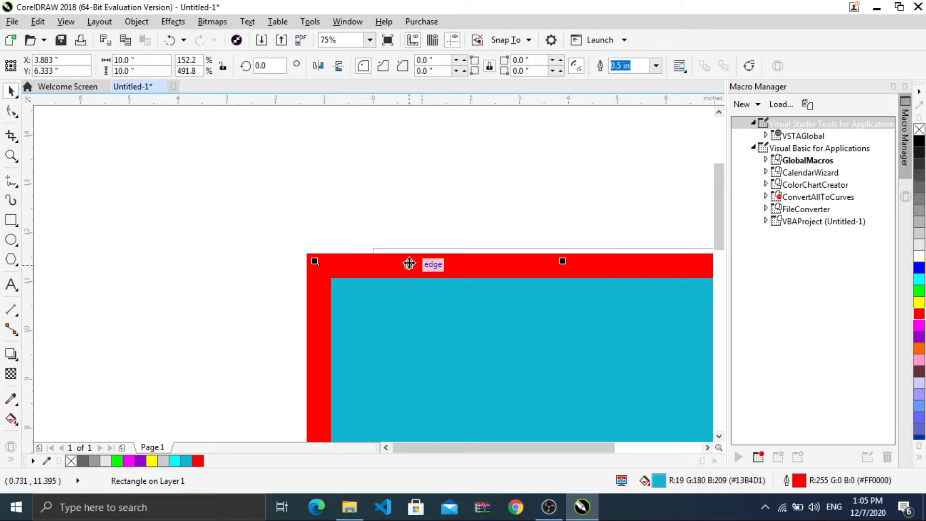
scroll(409, 262, down, 3)
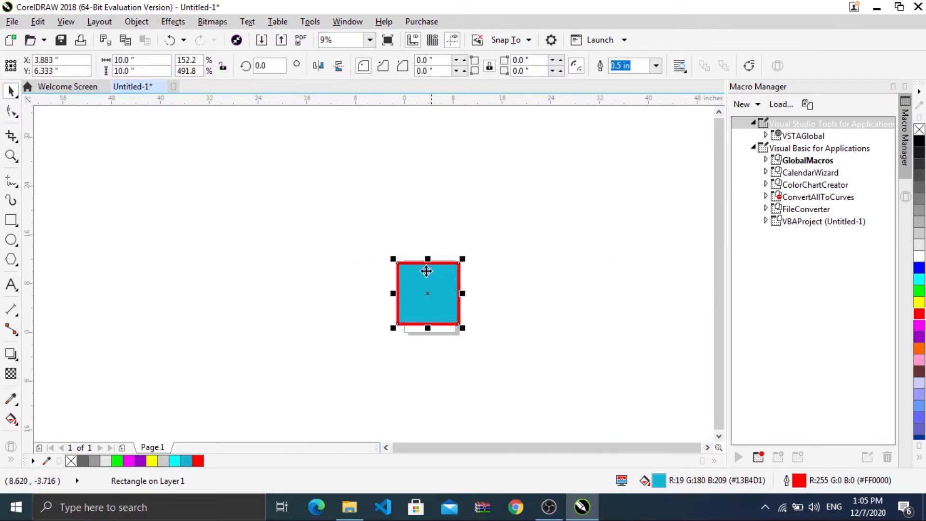
Move the square up and to the left on the page, and deselect it
scroll(419, 299, up, 1)
scroll(489, 277, up, 1)
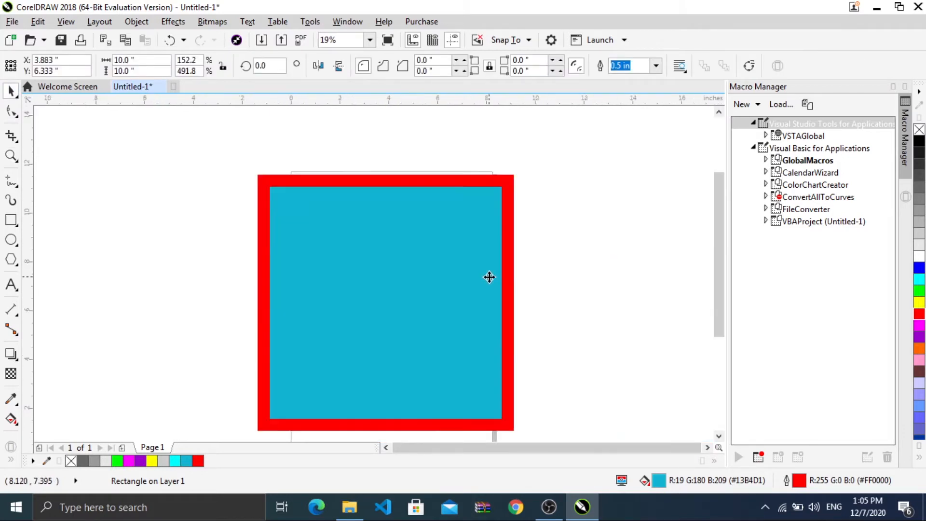
click(638, 265)
drag(448, 303, 404, 265)
click(622, 235)
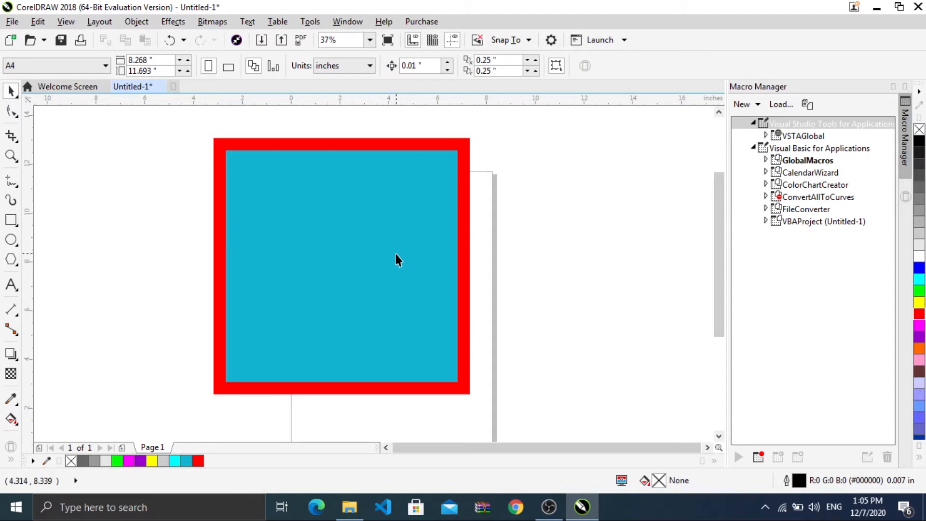
Draw a nearly round ellipse about 5.8 × 5.7 in overlapping the square's left edge
click(12, 240)
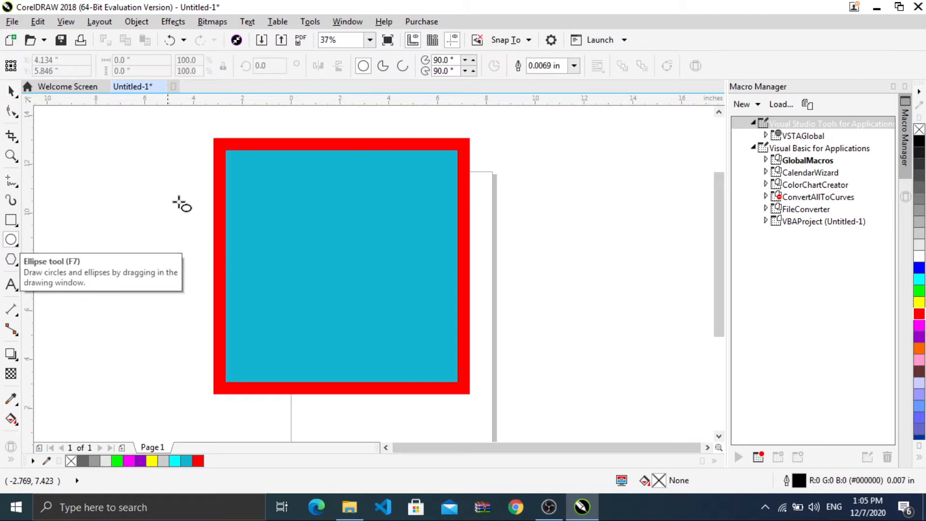
drag(198, 203, 342, 342)
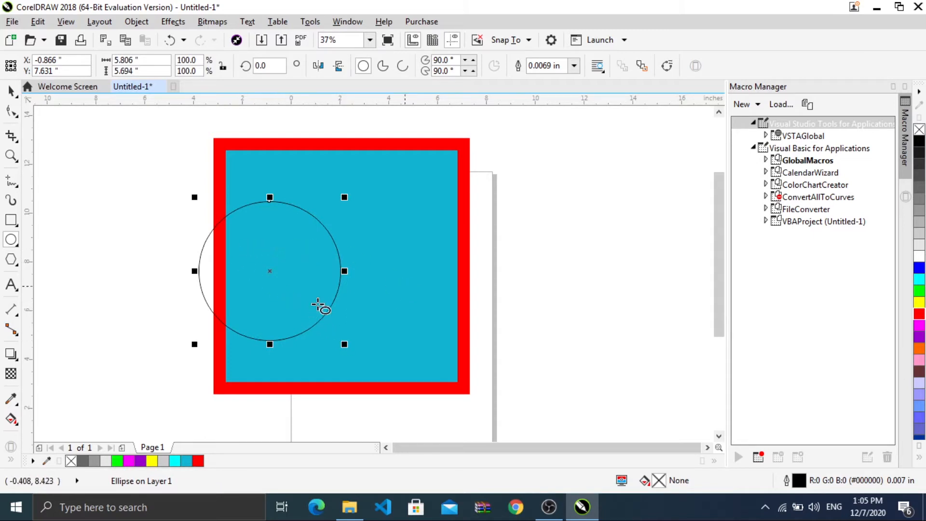
click(360, 154)
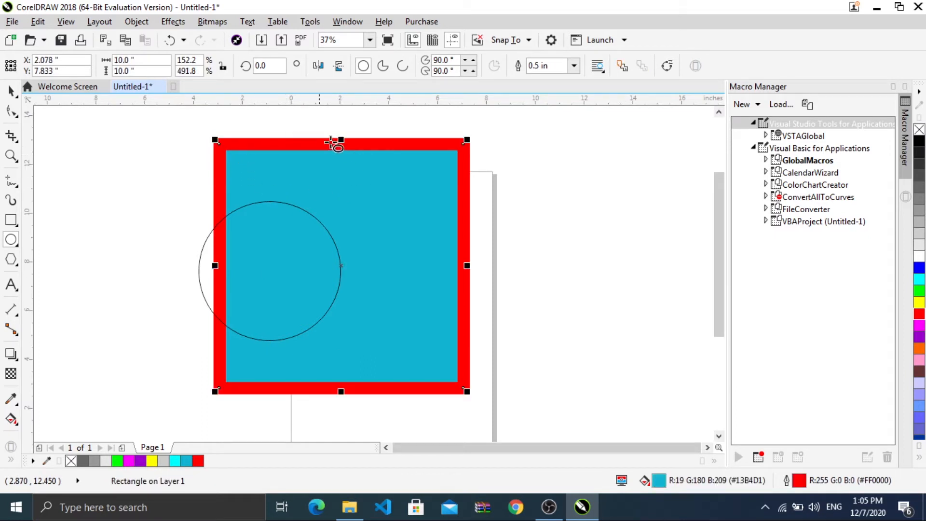
drag(349, 157, 375, 198)
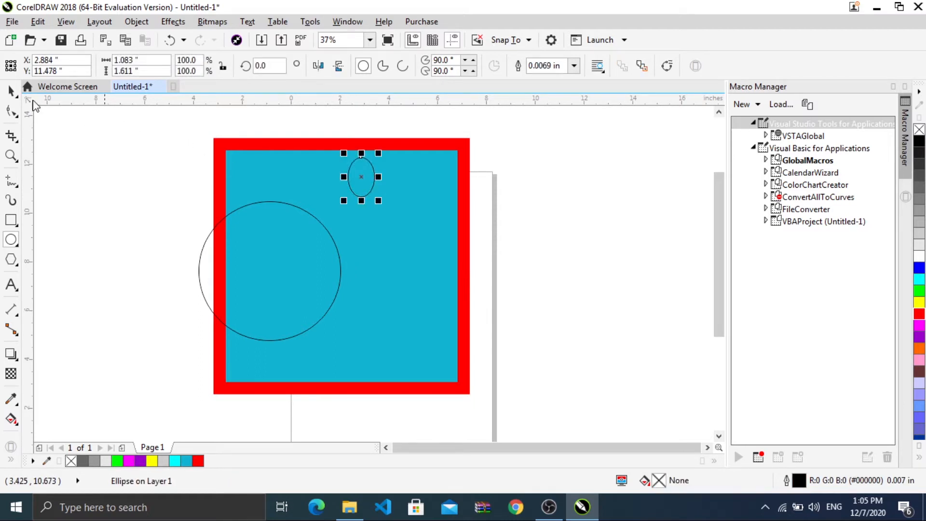
click(11, 91)
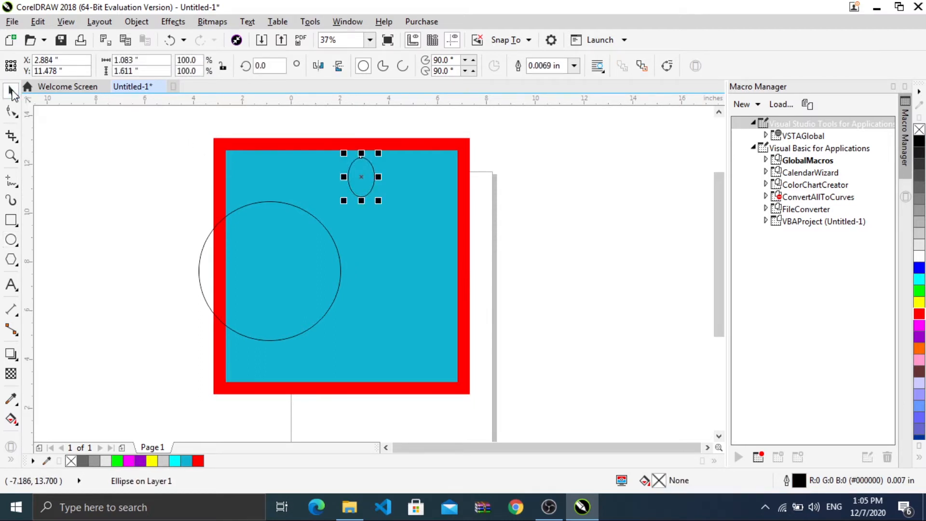
key(Escape)
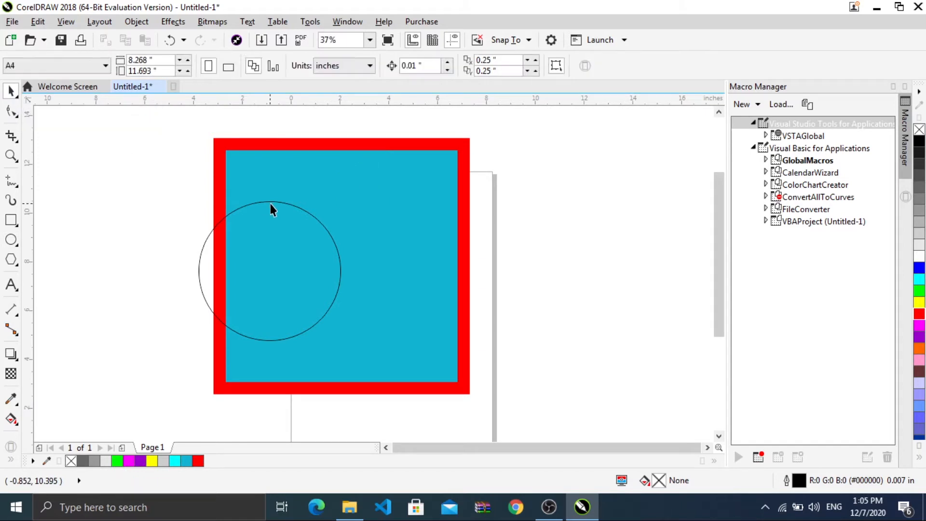
Fill the circle on the square's left edge with green (#00FF00) and deselect it
click(262, 276)
click(375, 172)
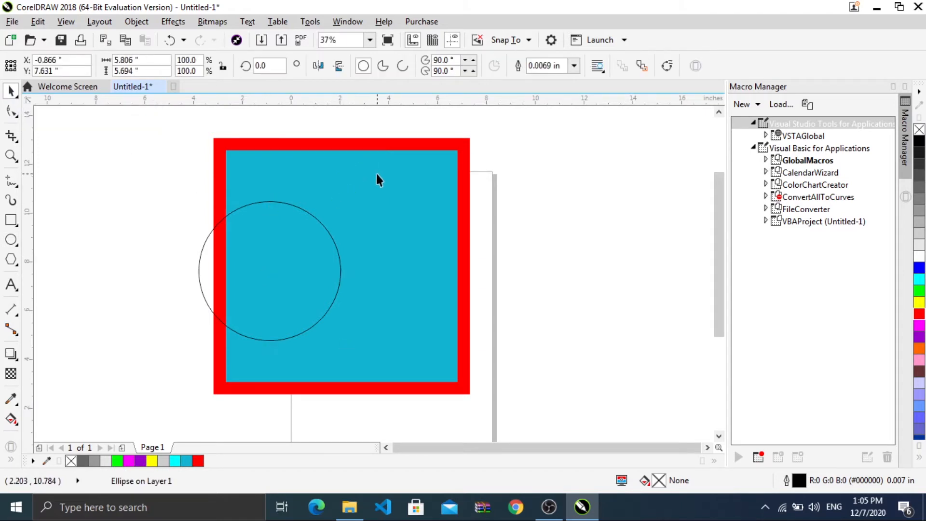
click(268, 279)
click(475, 198)
click(283, 261)
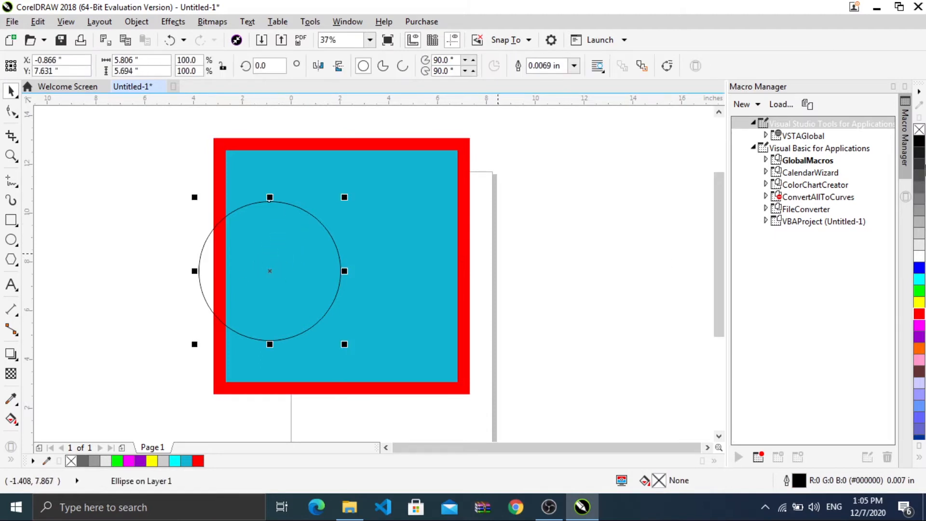
click(919, 291)
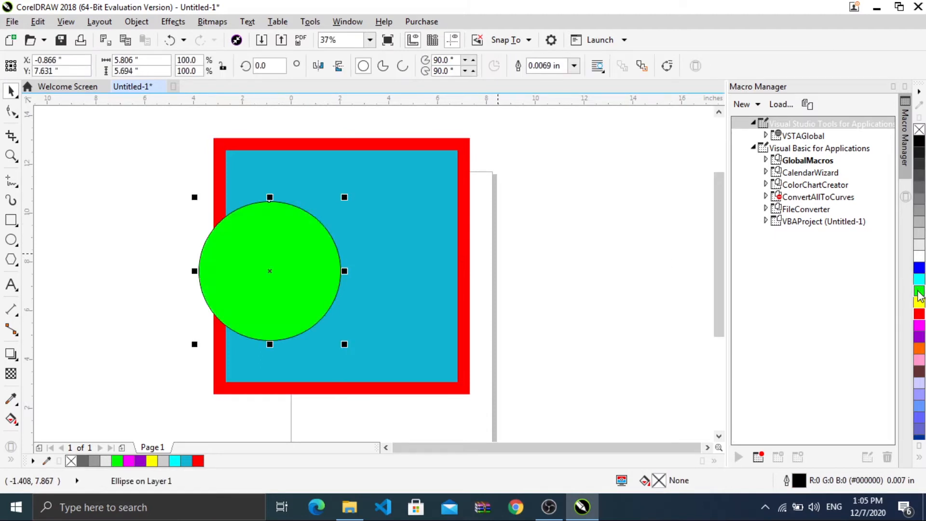
click(530, 188)
Remove the green circle's outline and move the circle further left, centered on the square's left edge
click(250, 256)
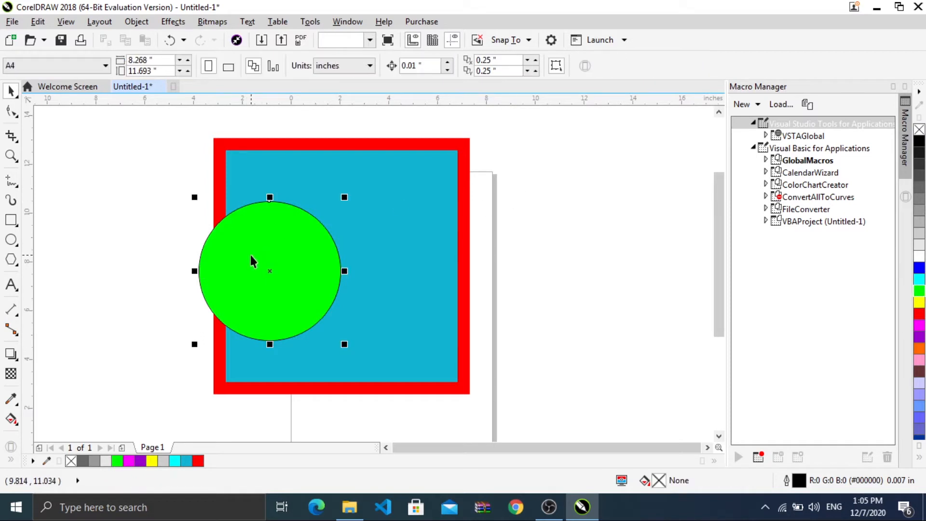
right_click(918, 130)
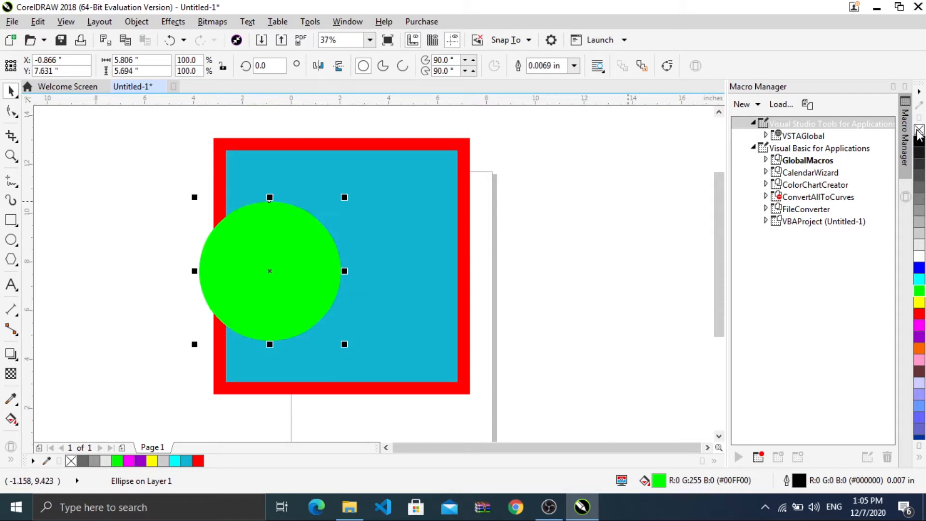
click(469, 220)
click(581, 213)
drag(273, 262, 223, 264)
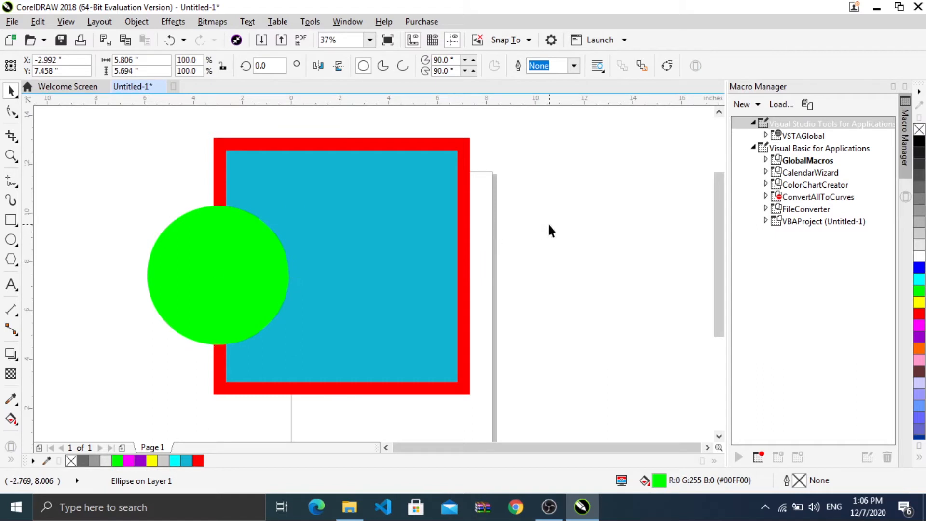
Select the green circle and the square together, try welding them into one shape, and undo the weld
click(270, 246)
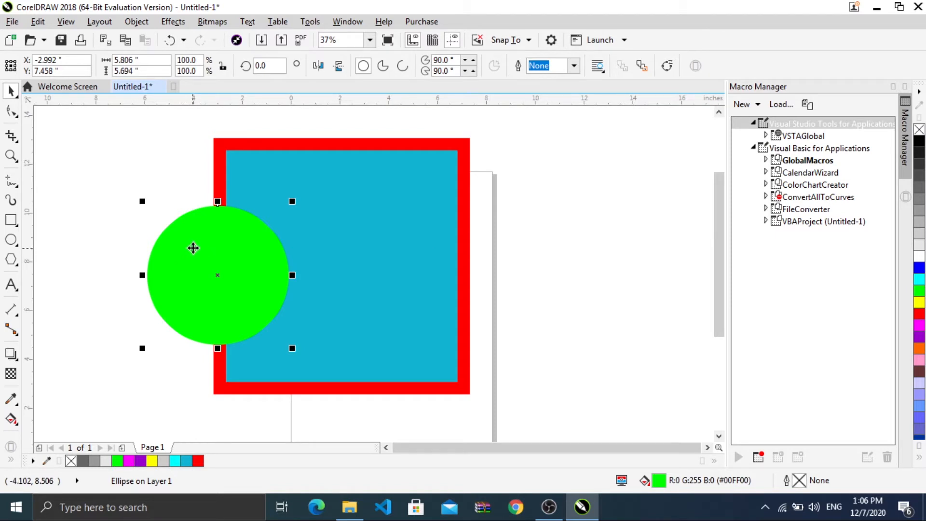
click(347, 210)
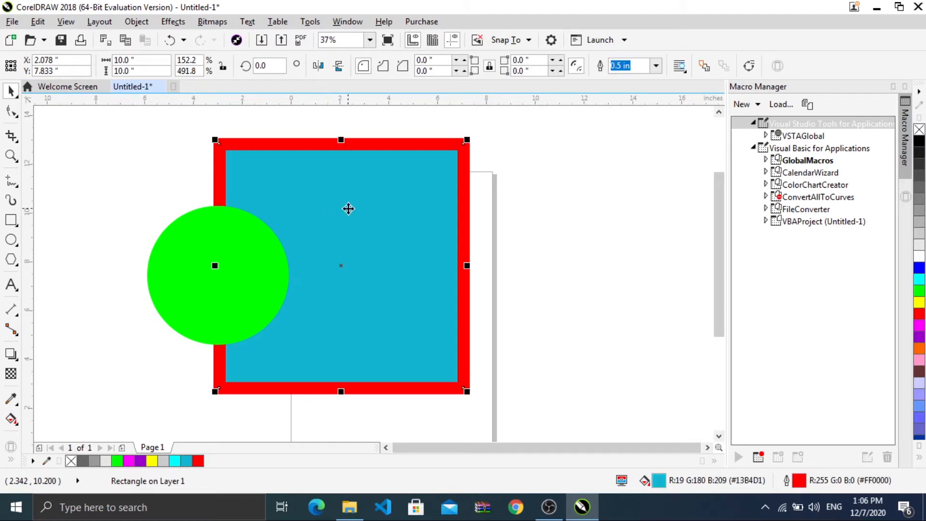
click(530, 129)
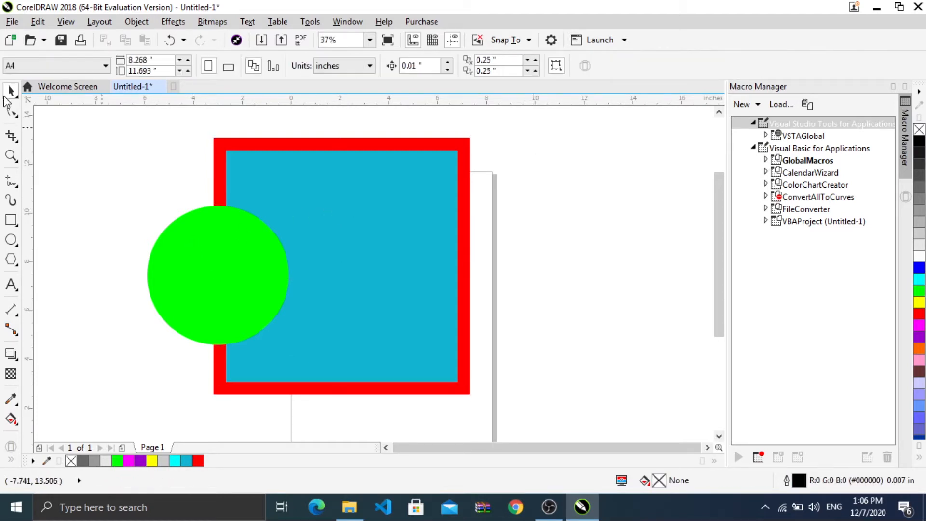
drag(551, 121, 371, 217)
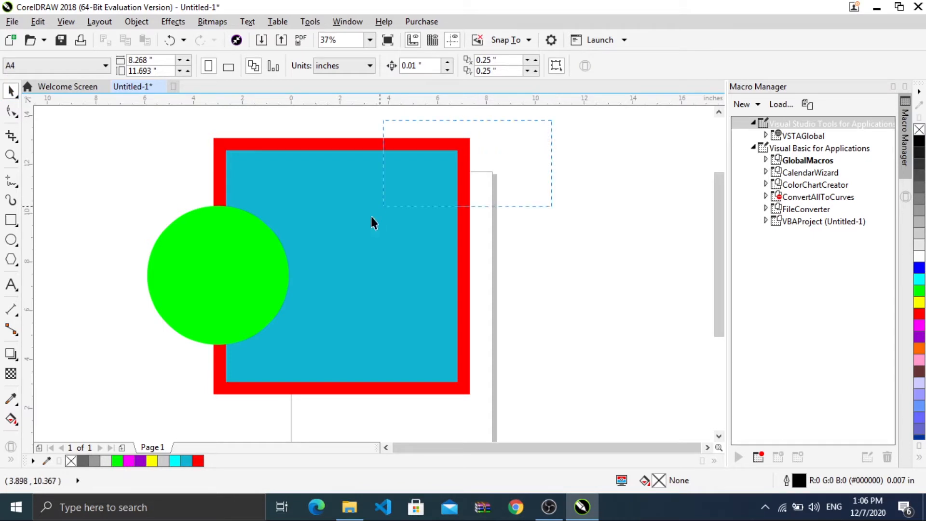
drag(264, 306, 107, 423)
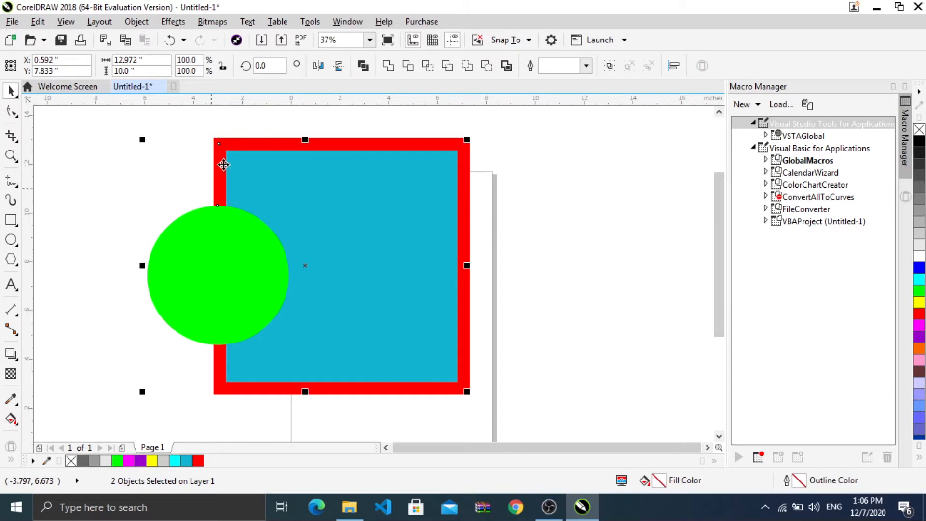
click(390, 68)
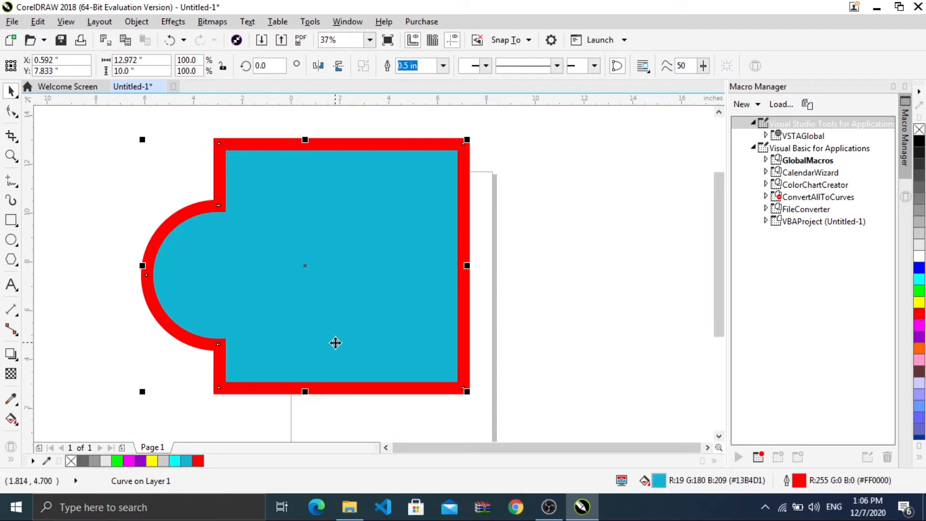
key(ctrl+z)
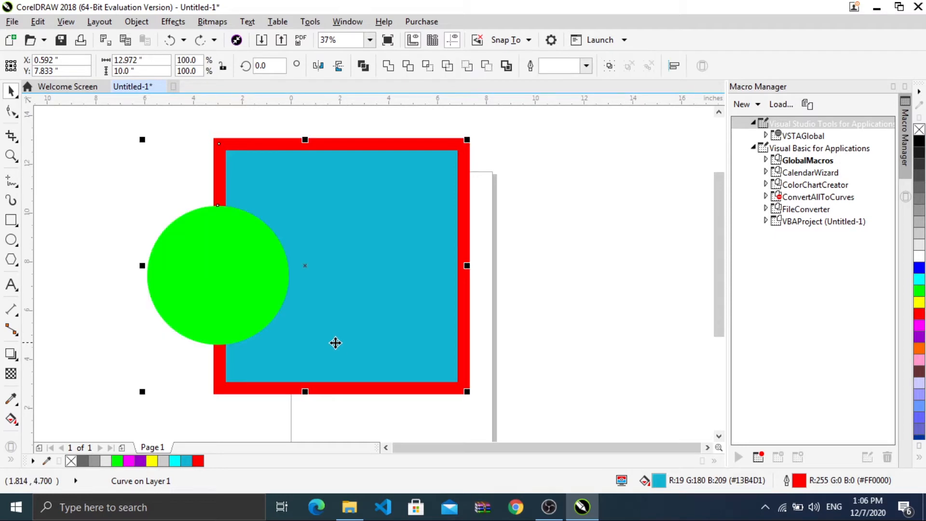
Try Front Minus Back twice and Simplify once on the selected square and circle, undoing each operation
click(466, 67)
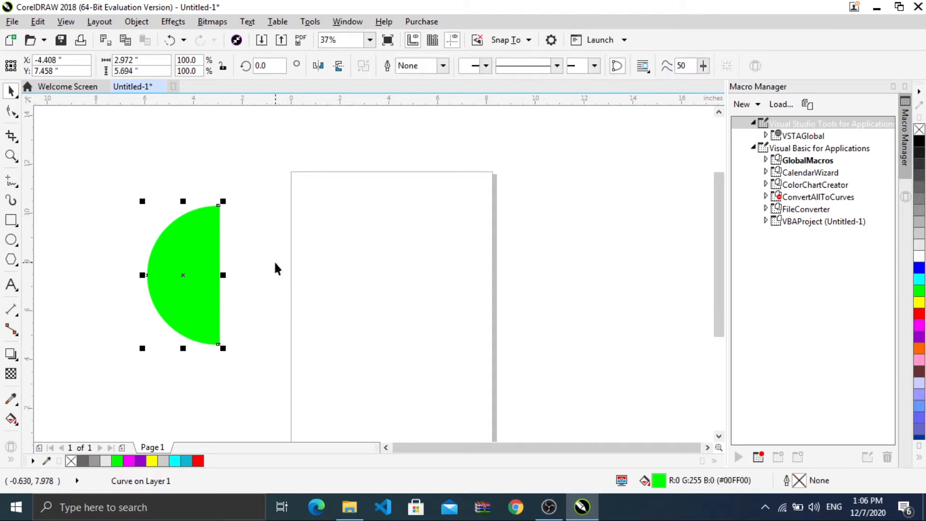
key(ctrl+z)
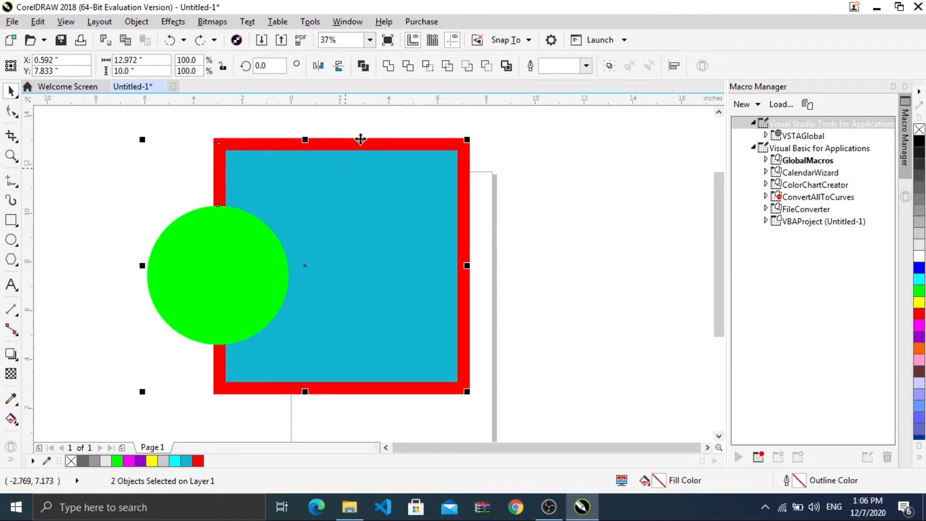
click(467, 66)
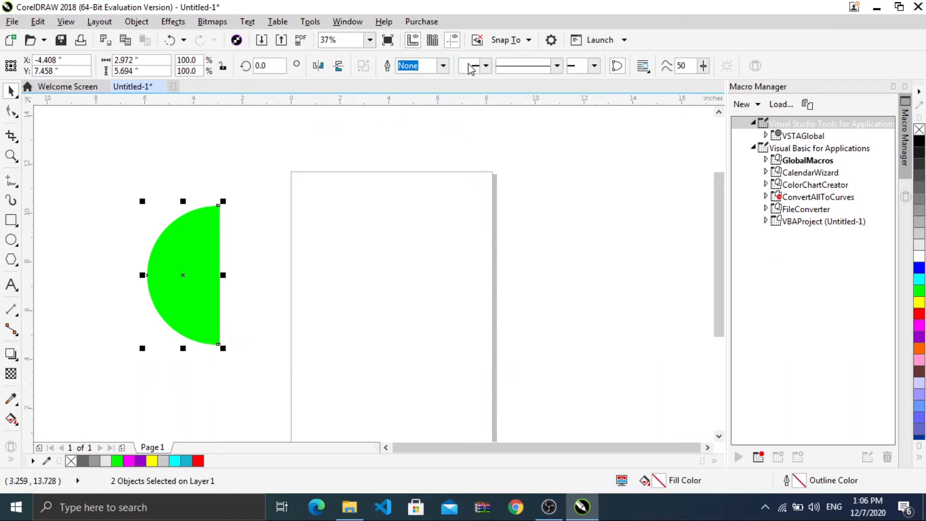
key(ctrl+z)
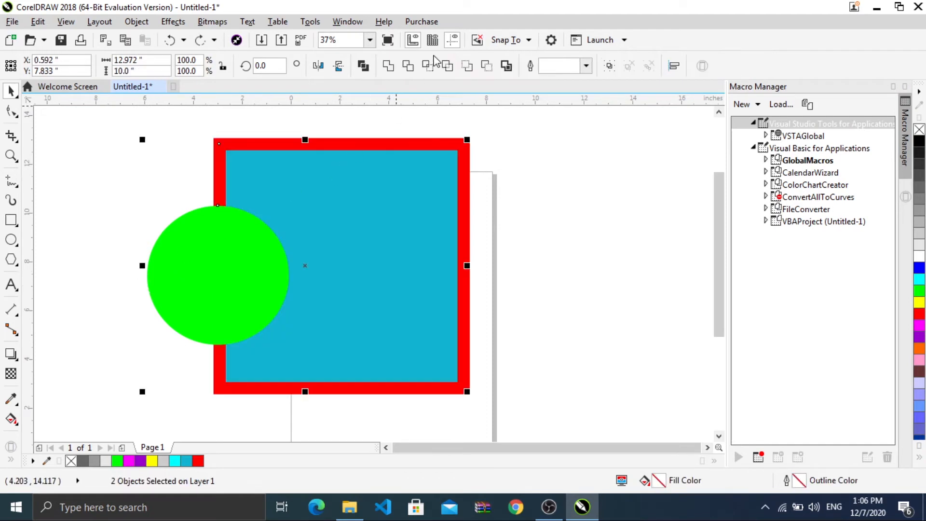
click(447, 66)
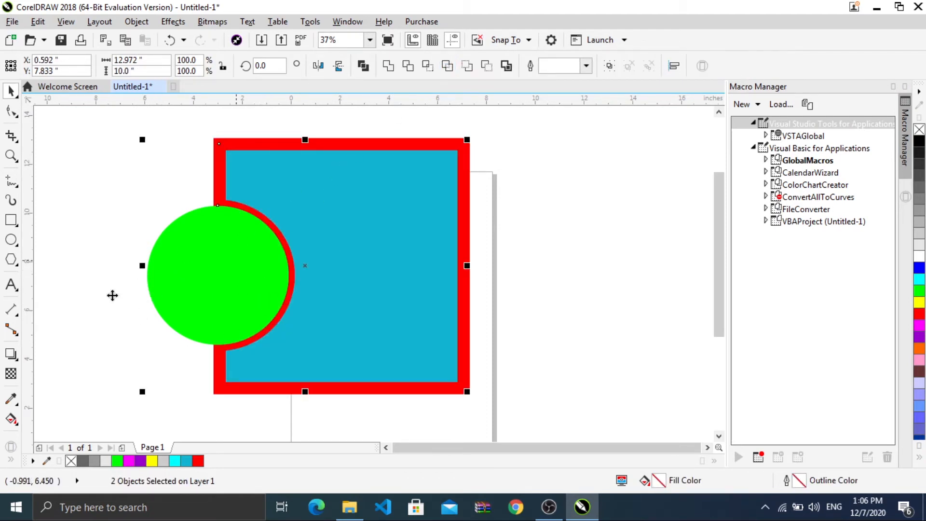
key(ctrl+z)
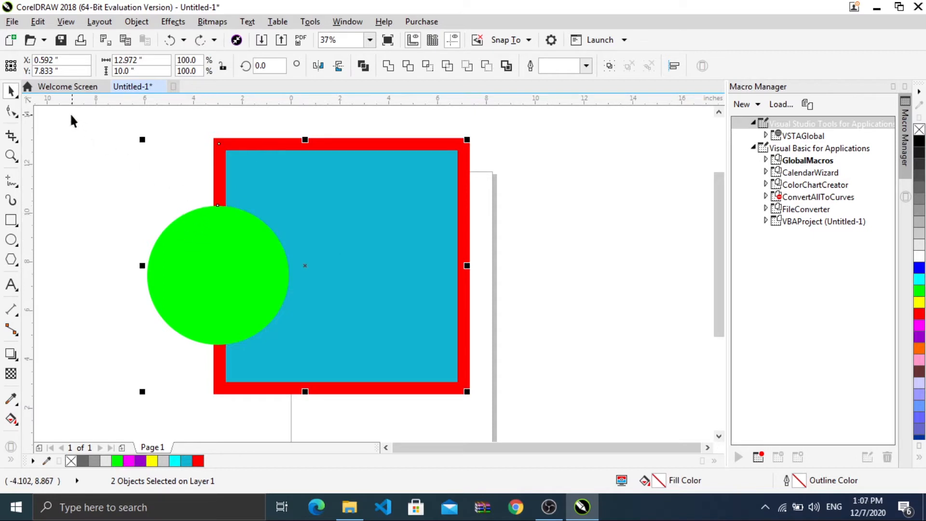
Move the green circle slightly up and to the left, still overlapping the square
click(216, 277)
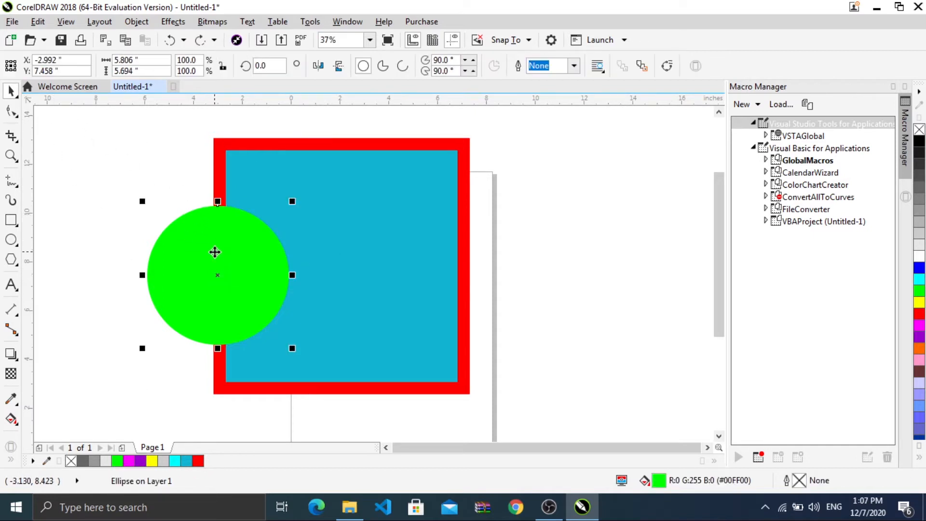
drag(227, 263, 193, 231)
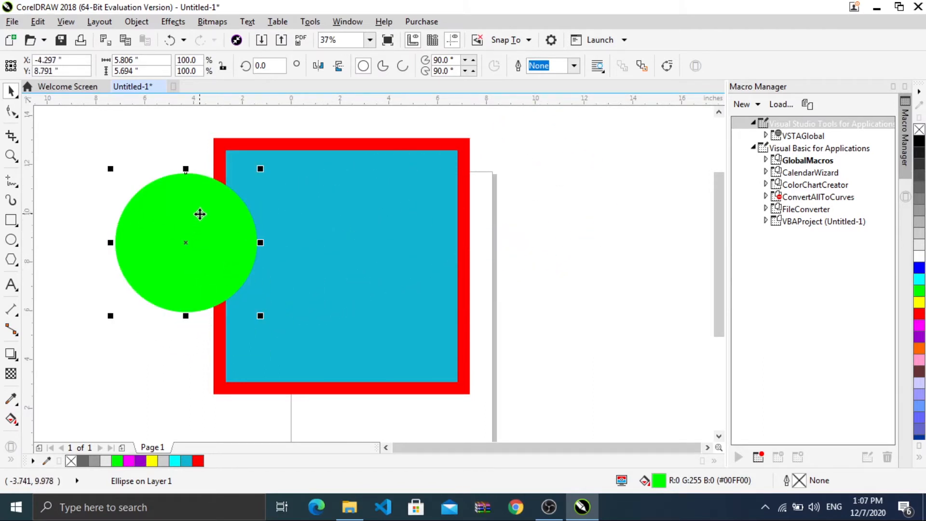
Place two vertically overlapping copies of the green circle to the right of the square and fill the front copy gray (#999999)
drag(196, 207, 555, 196)
right_click(560, 182)
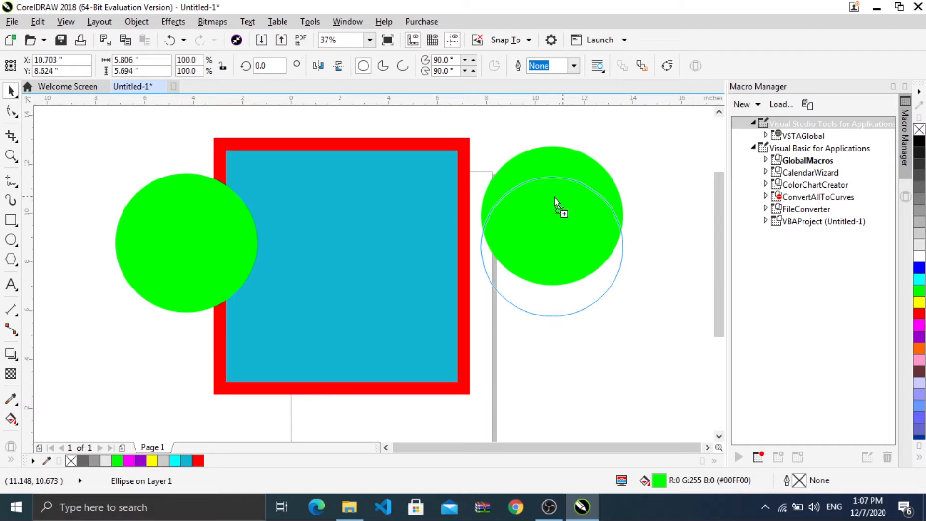
drag(554, 197, 554, 197)
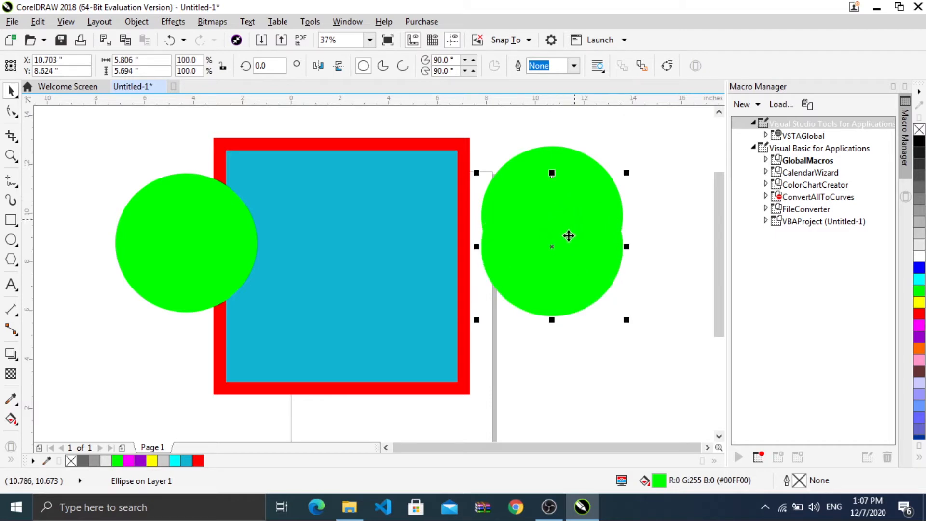
click(919, 212)
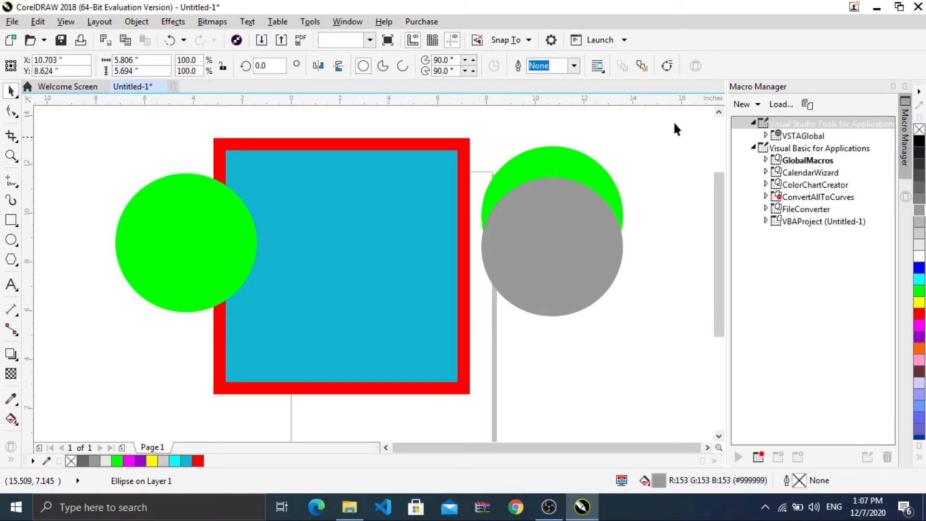
Select the two overlapping circles right of the square, try Back Minus Front on them, and undo it
drag(675, 121, 442, 369)
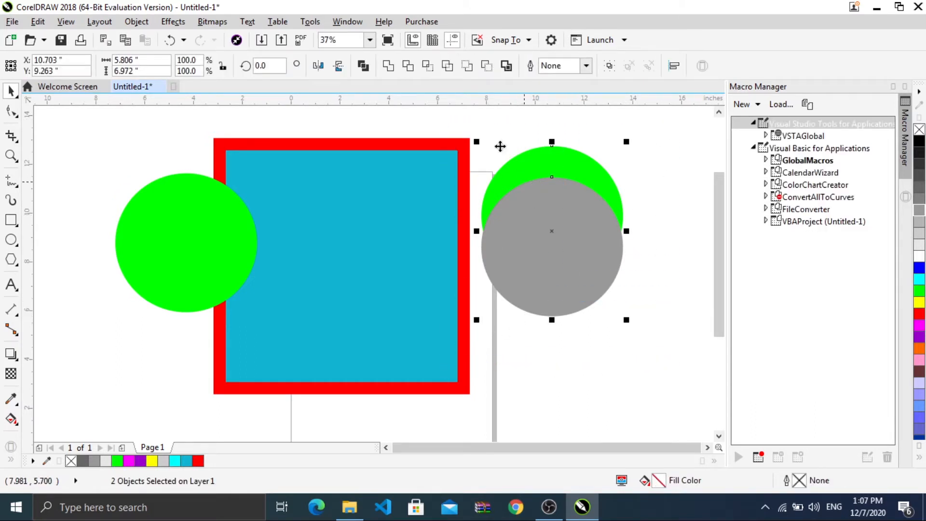
click(486, 69)
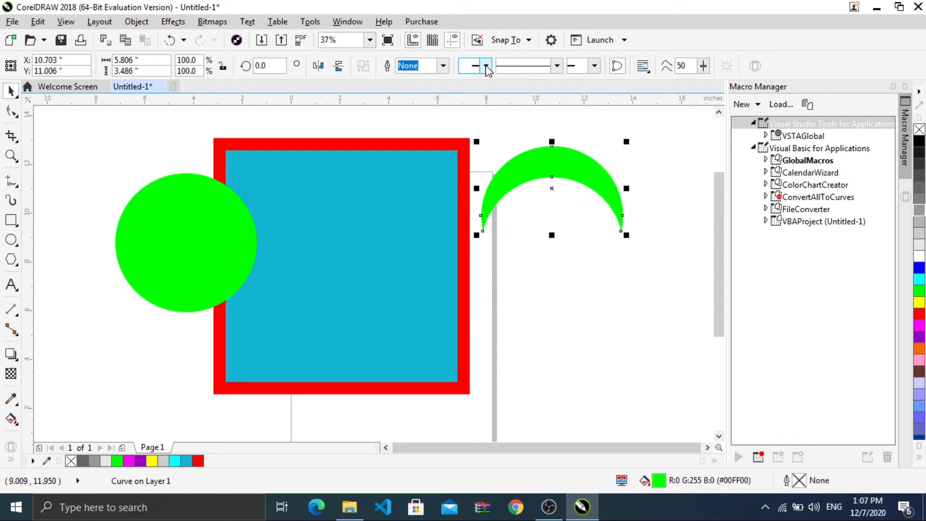
key(ctrl+z)
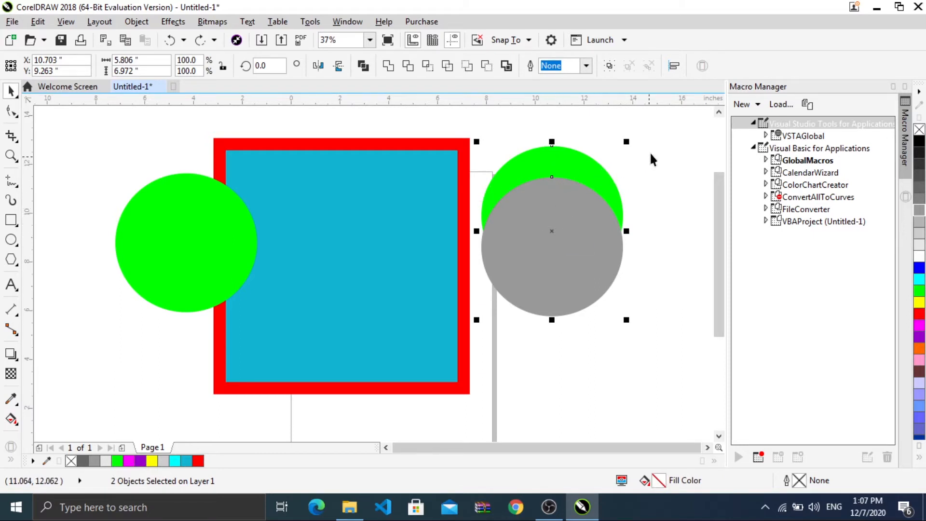
Apply Back Minus Front to the two overlapping circles to cut a crescent, and clear all shapes from the drawing
click(487, 66)
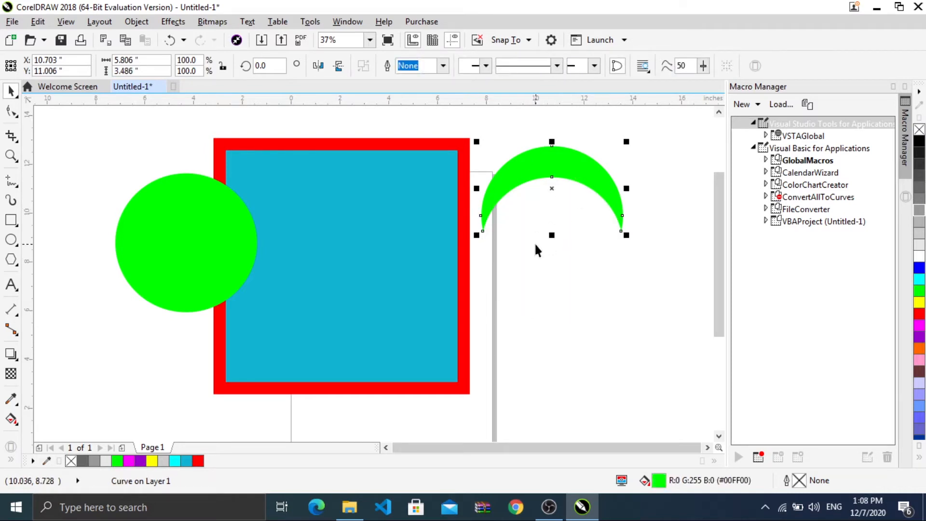
click(604, 318)
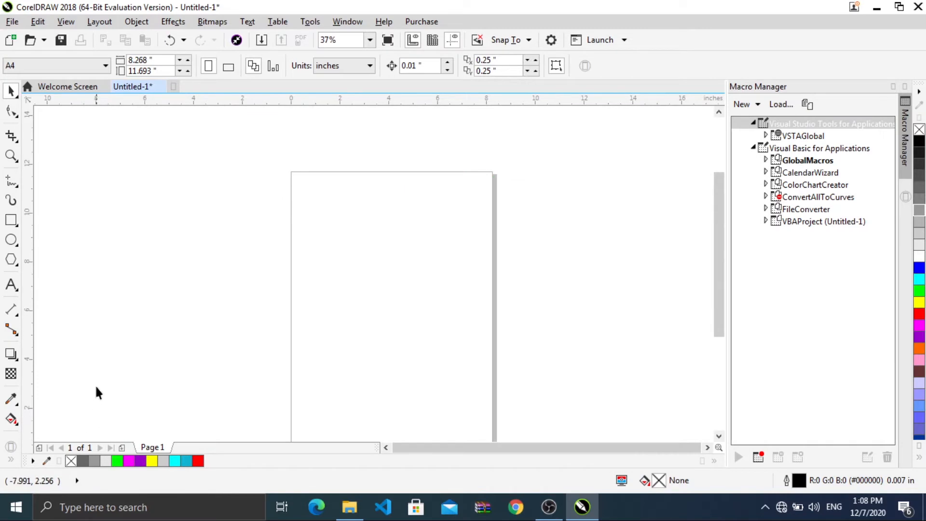
Draw a five-pointed star about 5.57 by 5.28 inches across the page's left edge and fill it near-black (#1A1A1A)
click(12, 260)
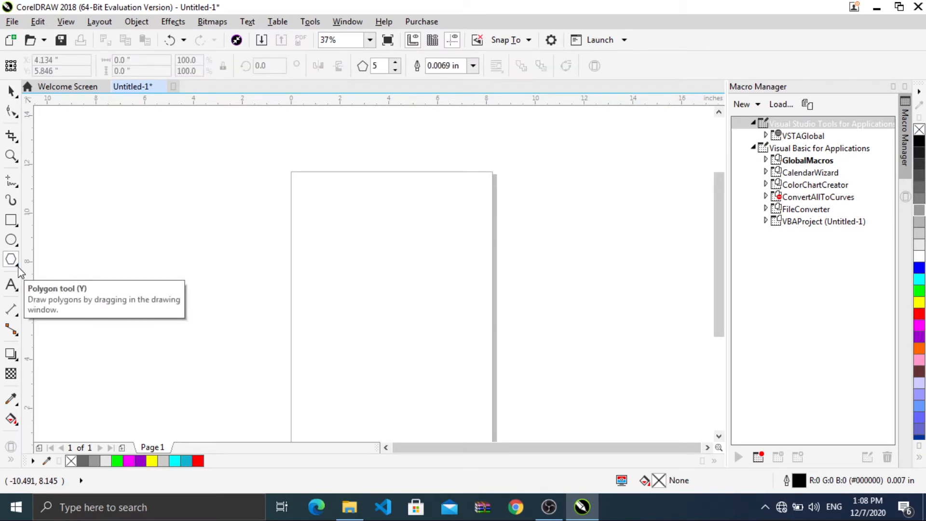
click(18, 264)
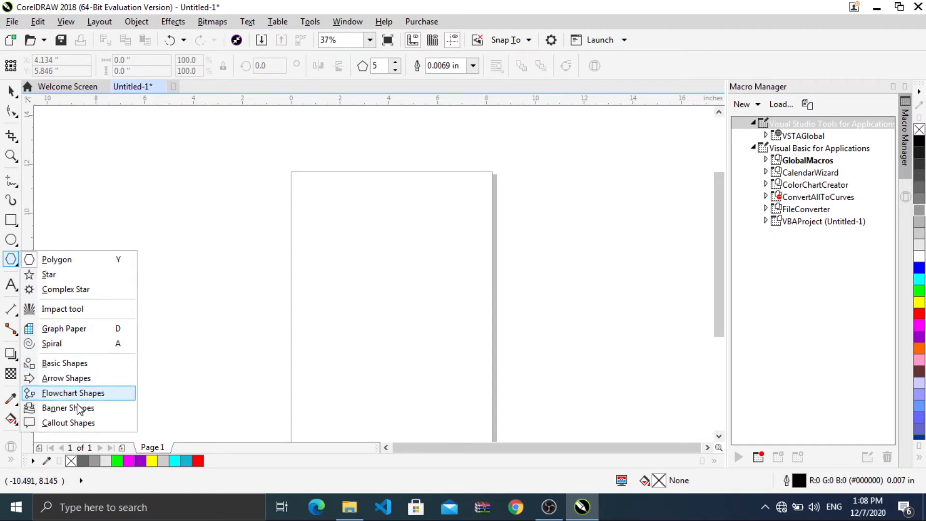
click(88, 278)
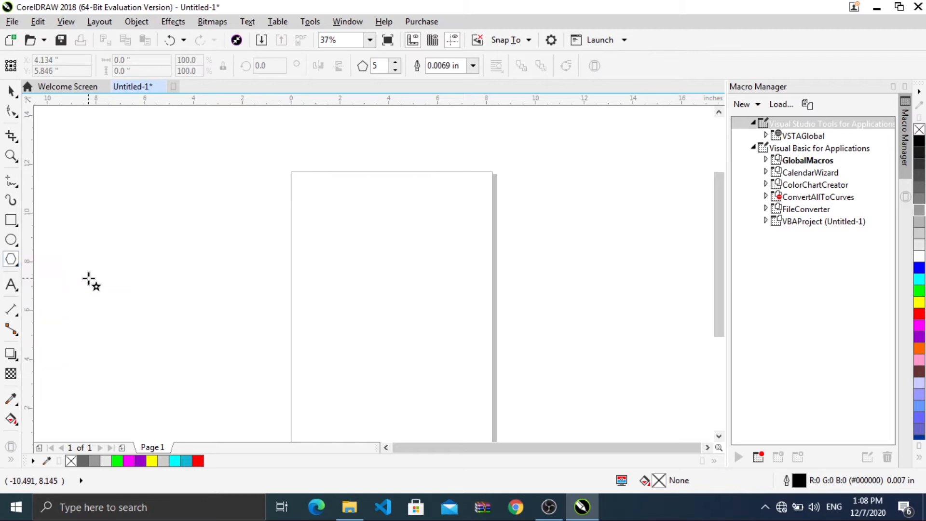
drag(161, 165, 303, 307)
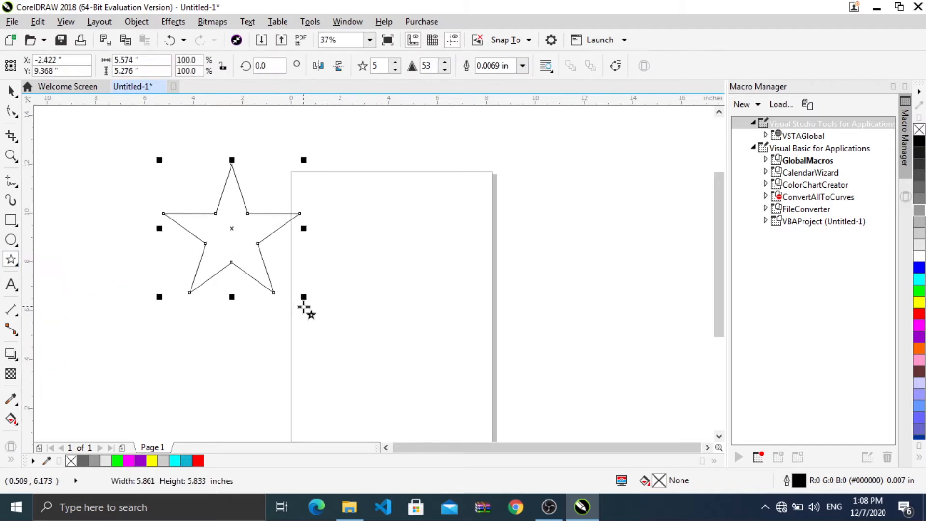
click(919, 141)
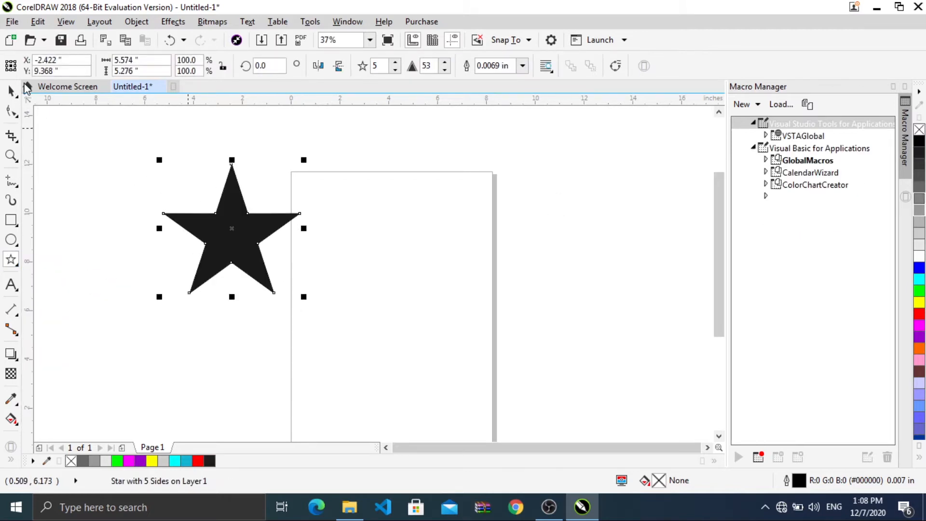
Draw a right-angled, upward-pointing arrow shape about 6.11 by 7.17 inches, right of the star
click(11, 259)
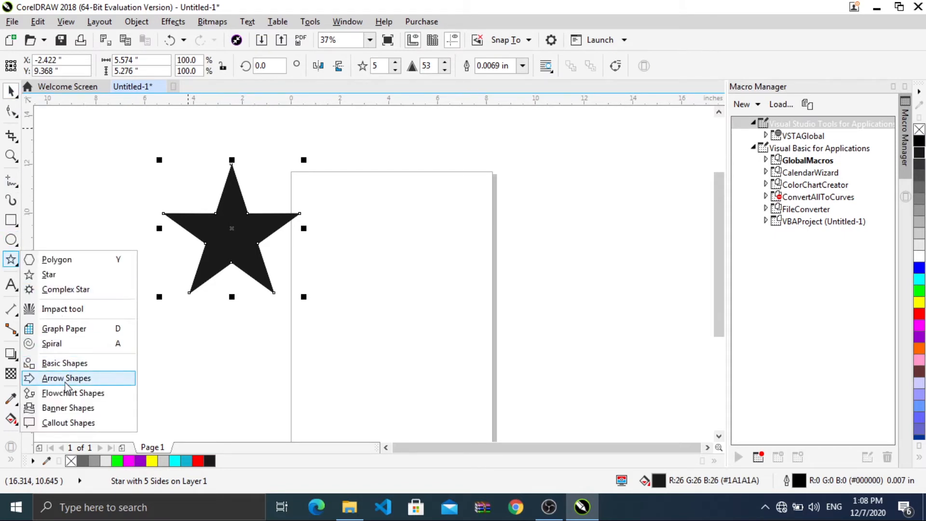
click(66, 379)
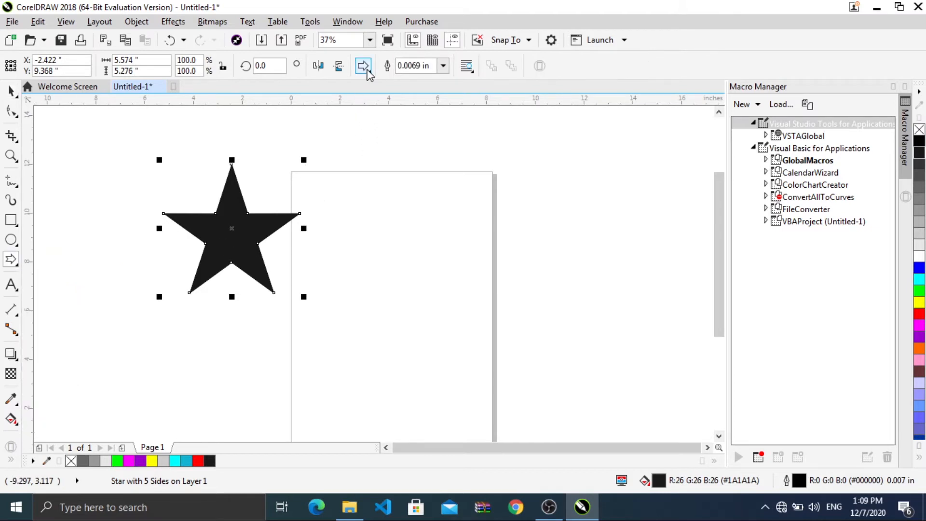
click(367, 70)
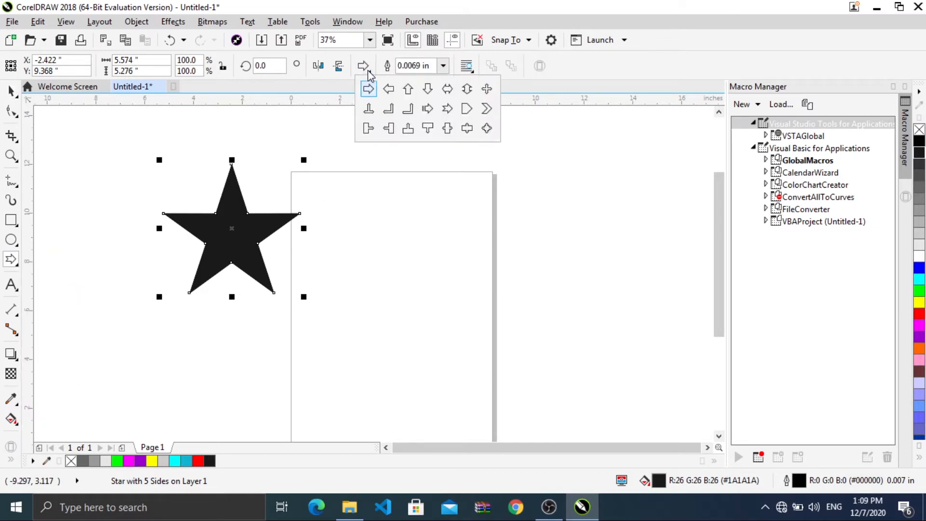
click(409, 113)
drag(349, 180, 499, 356)
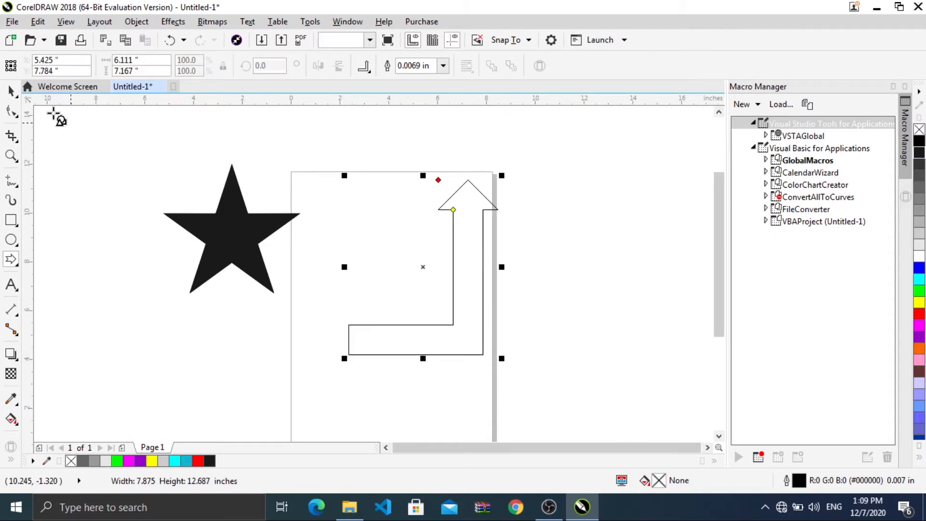
Delete the arrow and the star
click(12, 90)
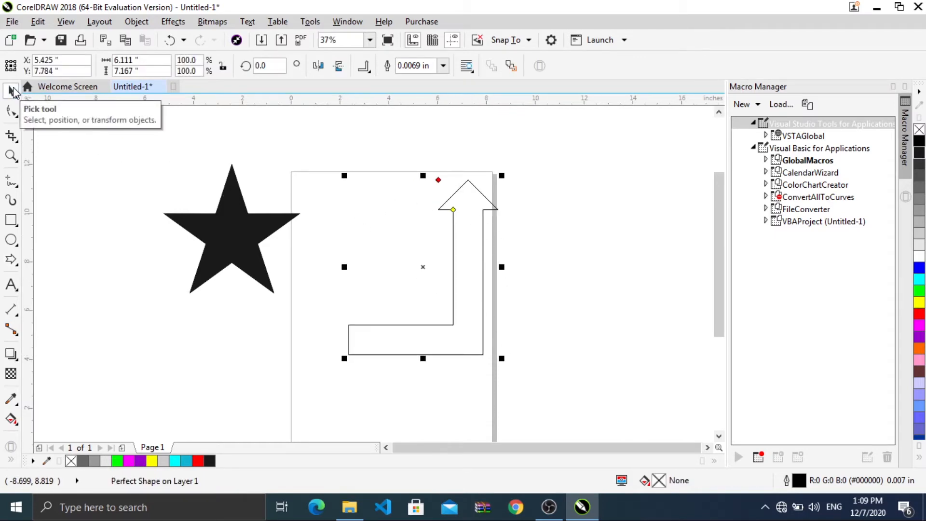
key(Delete)
click(237, 244)
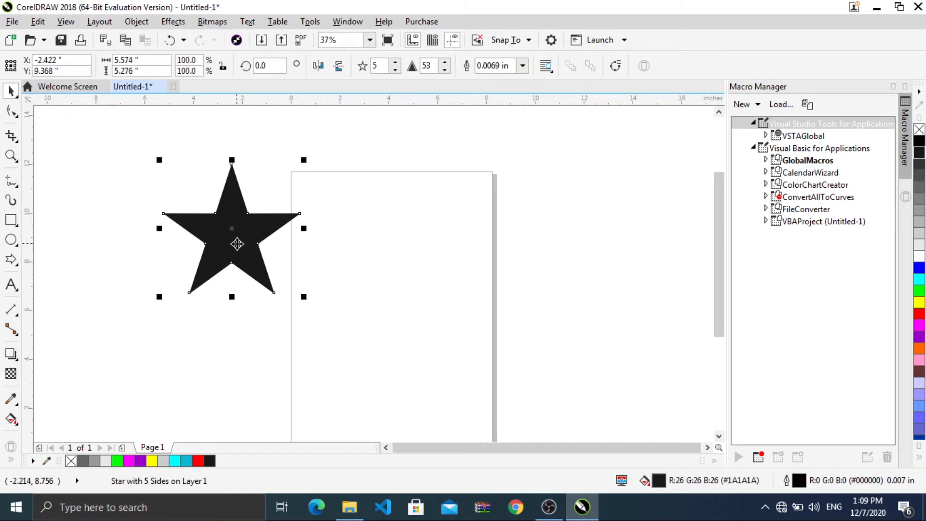
key(Delete)
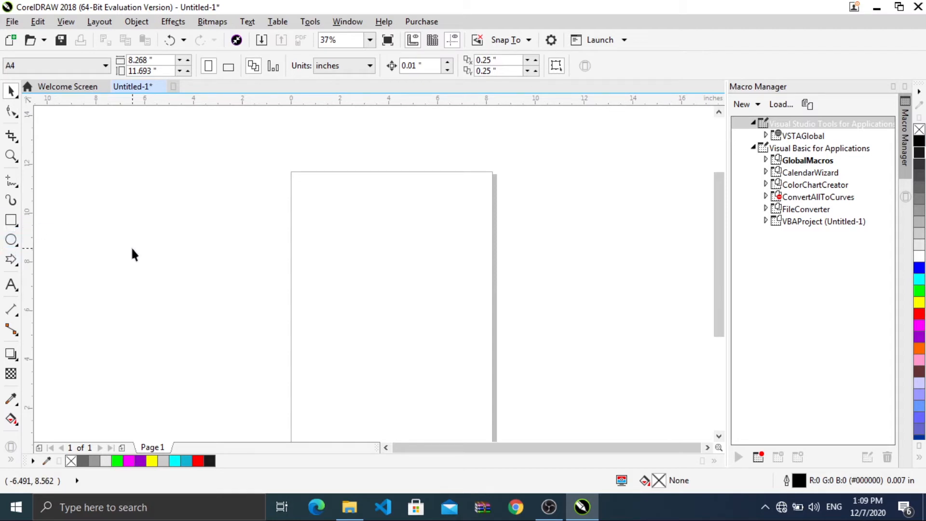
Draw a rectangle about 16.67 by 6.17 inches across the upper part of the page and convert it to curves
click(10, 220)
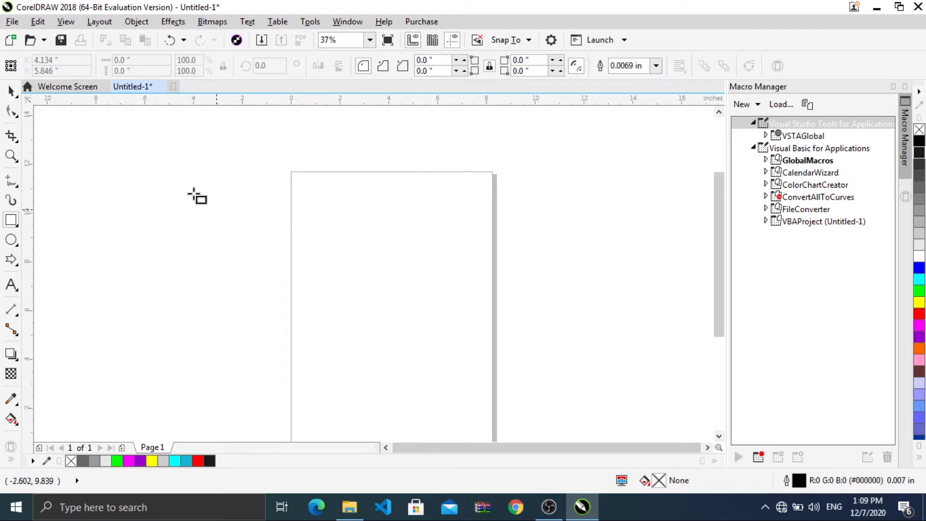
drag(144, 157, 552, 310)
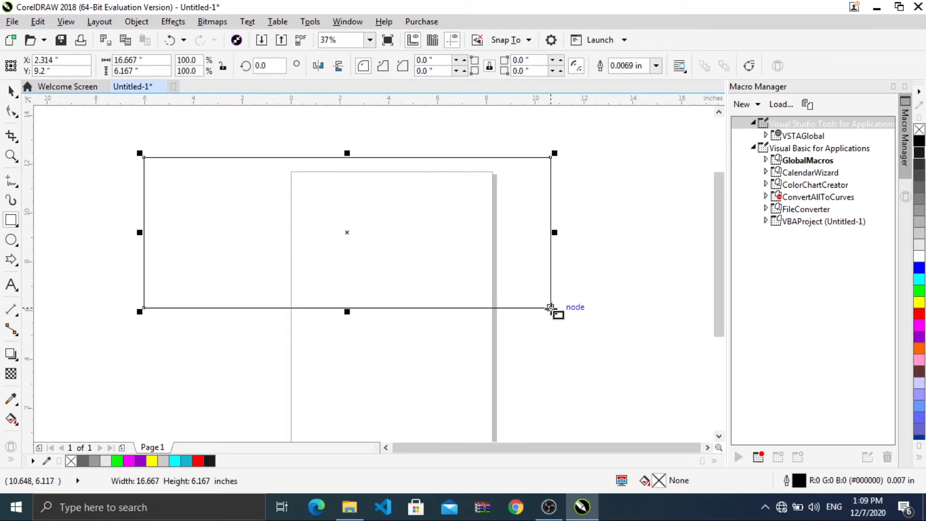
click(12, 90)
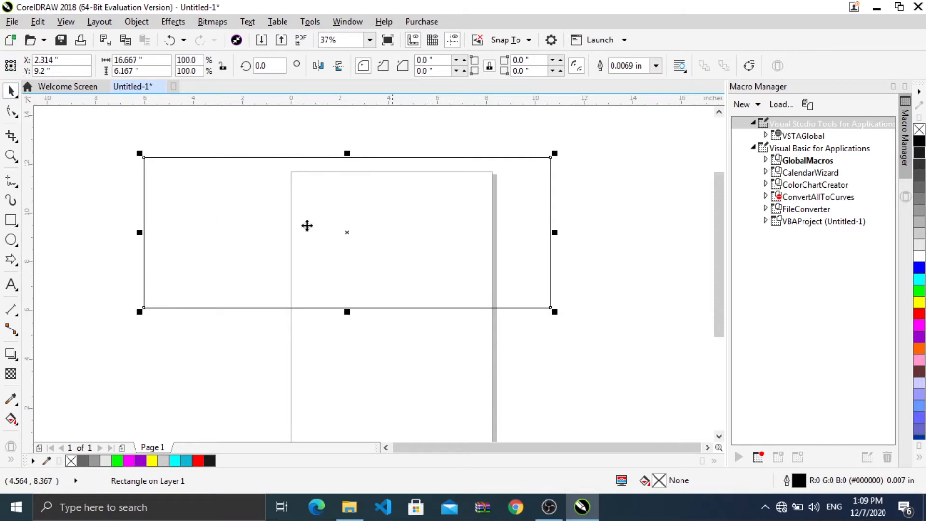
click(12, 112)
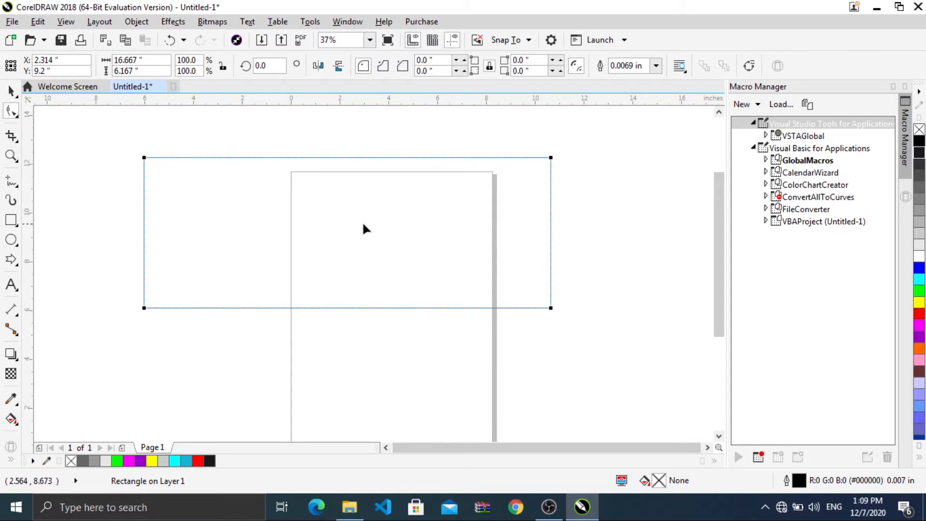
right_click(317, 234)
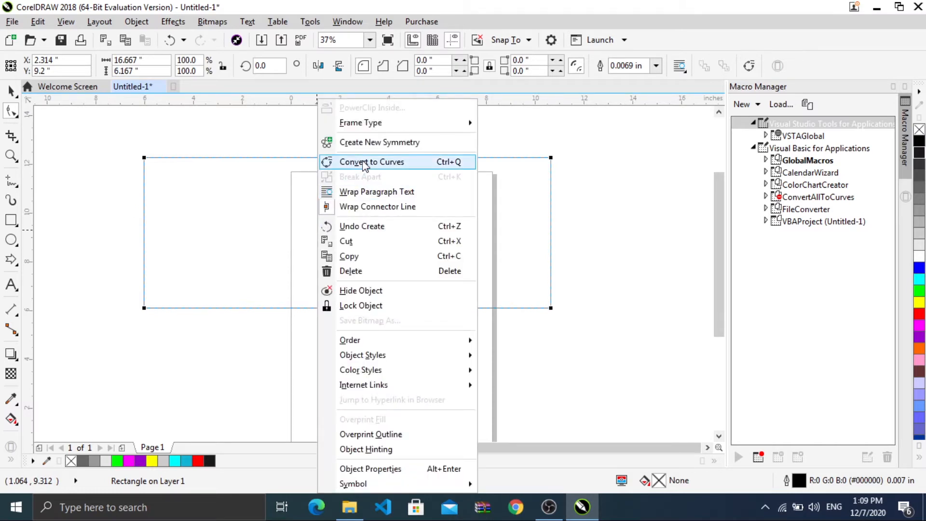
click(400, 162)
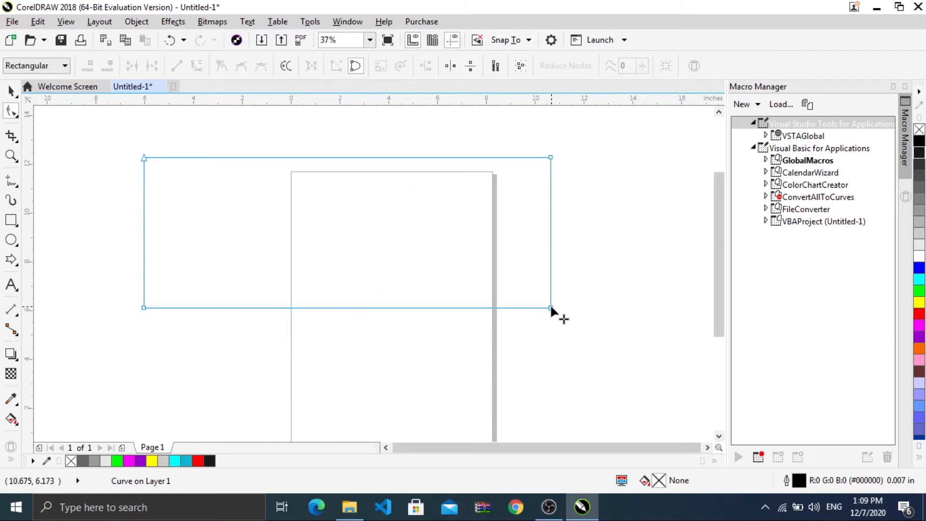
Try moving the rectangle's lower-right corner node with the Shape tool, and undo the move
drag(551, 308, 571, 290)
key(ctrl+z)
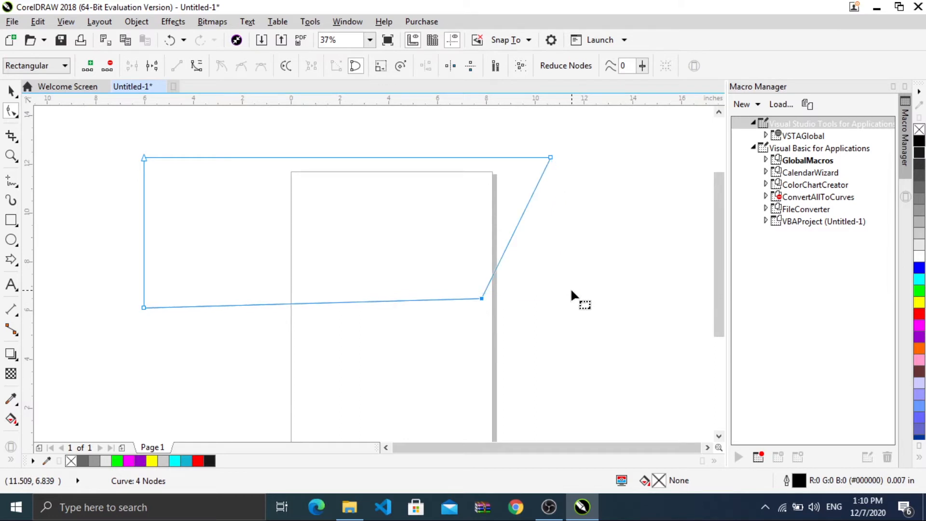
key(ctrl+z)
key(ctrl+z)
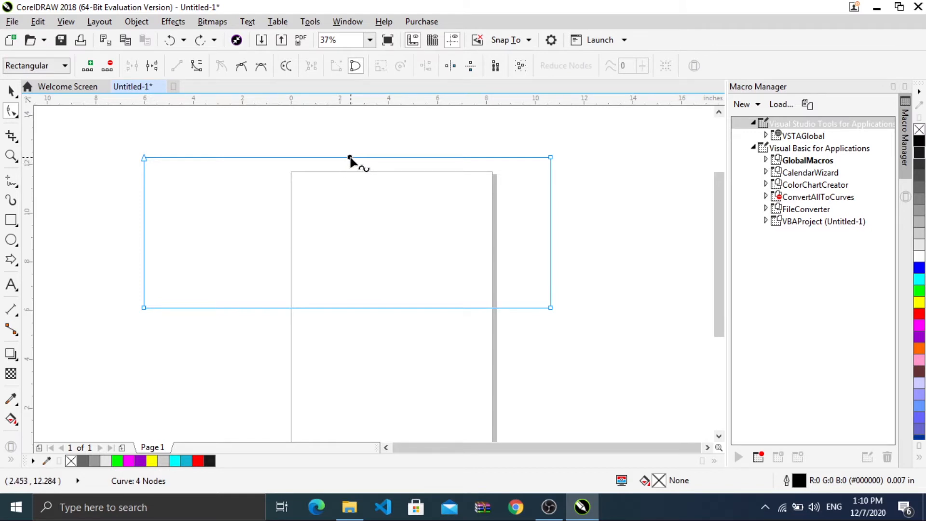
Convert the rectangle's top edge to a curve and bend it into a wave, dipping on the left and rising on the right
right_click(350, 158)
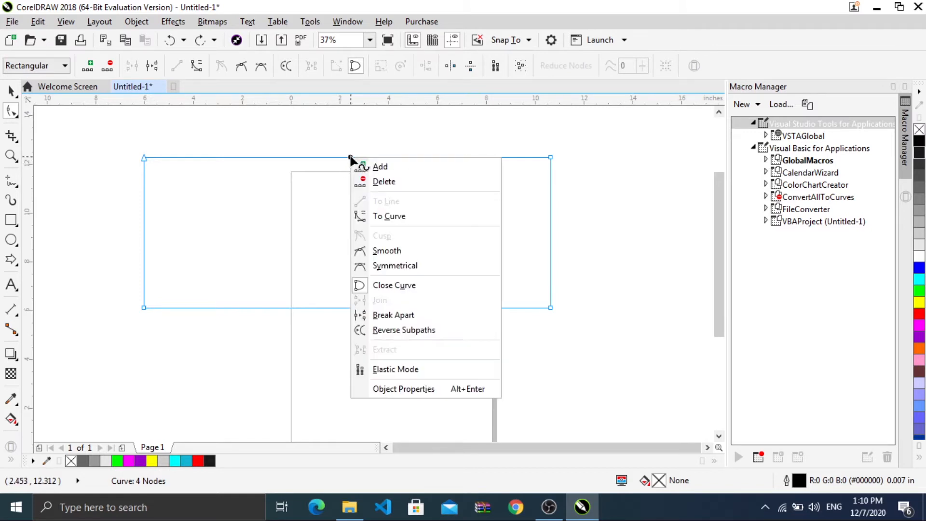
click(380, 218)
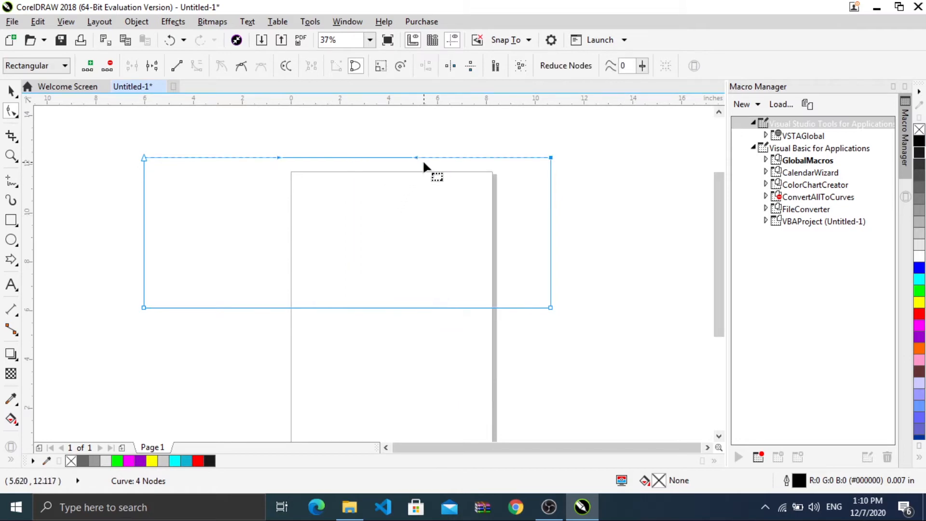
click(277, 154)
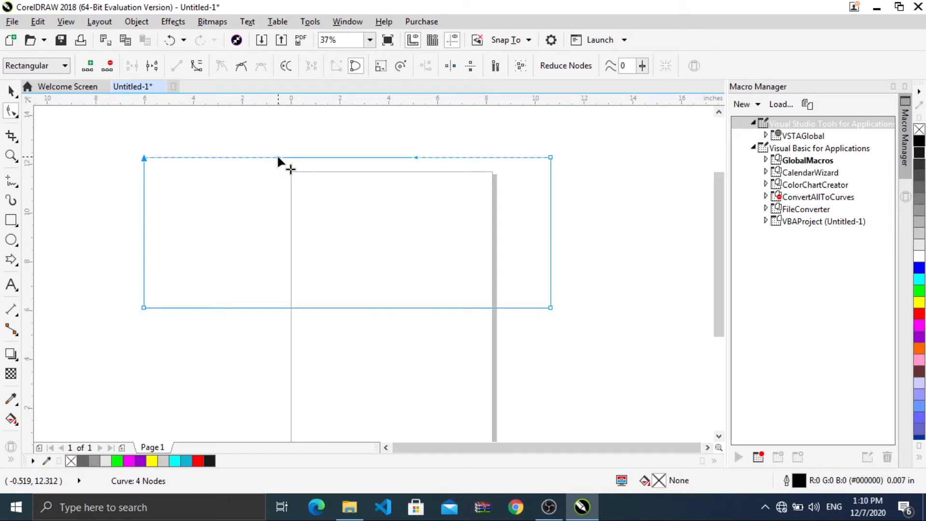
drag(278, 157, 264, 268)
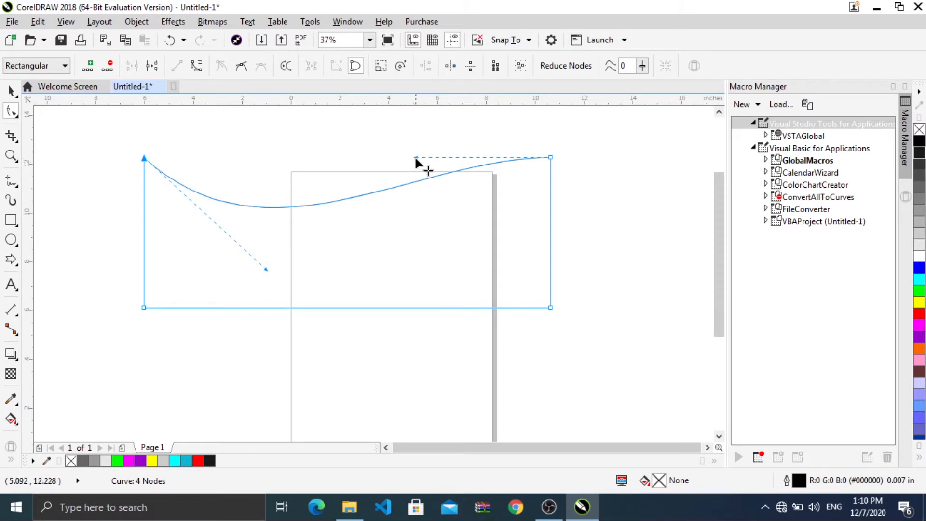
drag(415, 156, 331, 118)
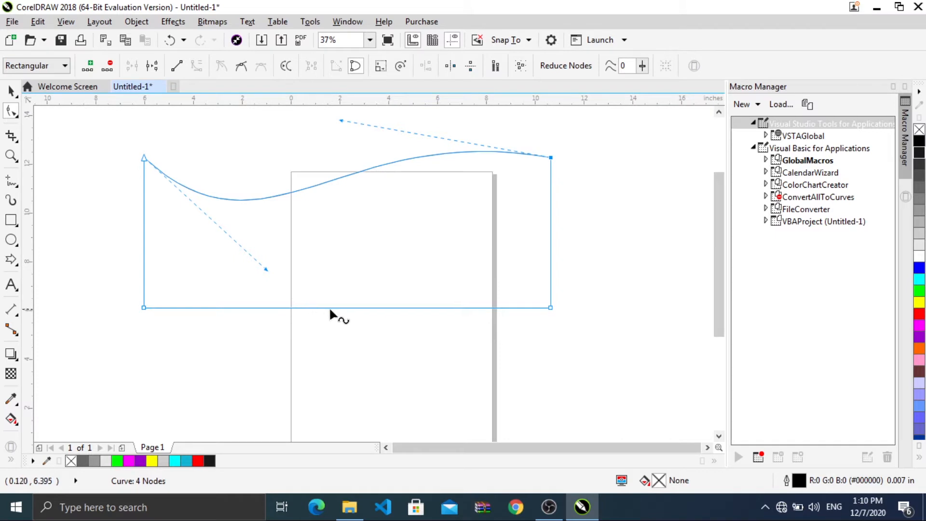
Convert the shape's straight bottom edge to a curve and arch its middle upward
click(345, 306)
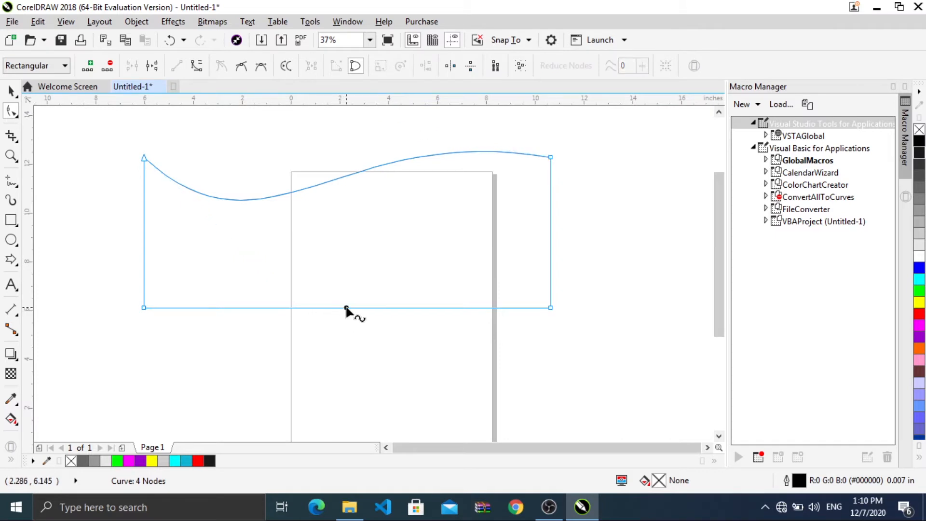
right_click(346, 308)
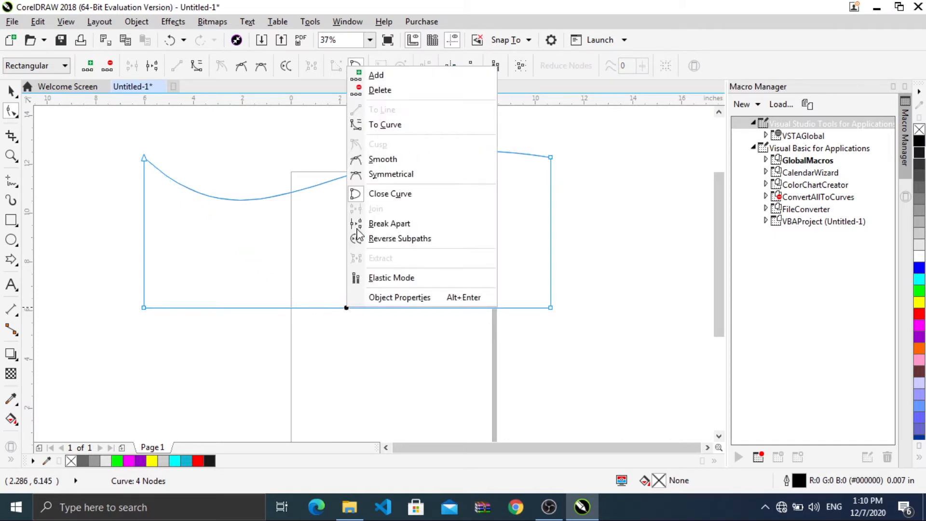
click(386, 126)
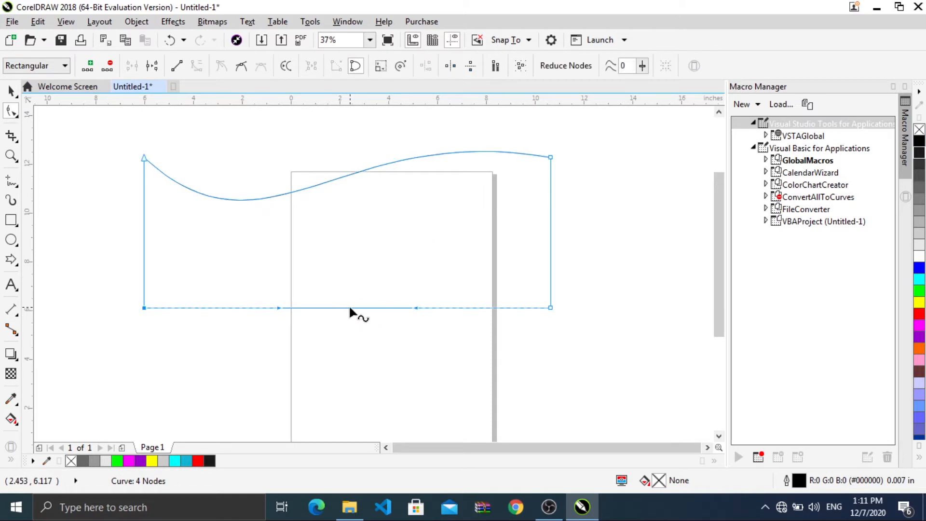
drag(350, 307, 357, 256)
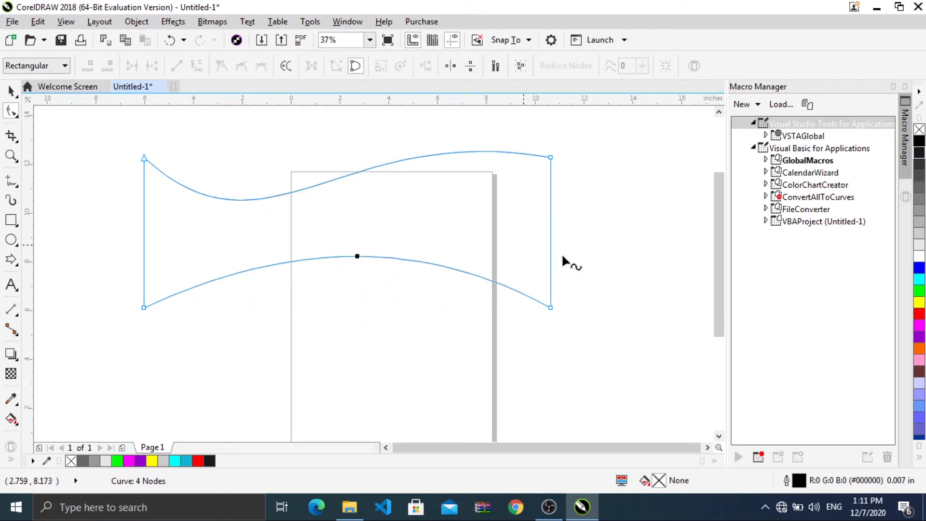
Convert the shape's straight right edge to a curve and bow its middle slightly inward
right_click(550, 216)
click(582, 276)
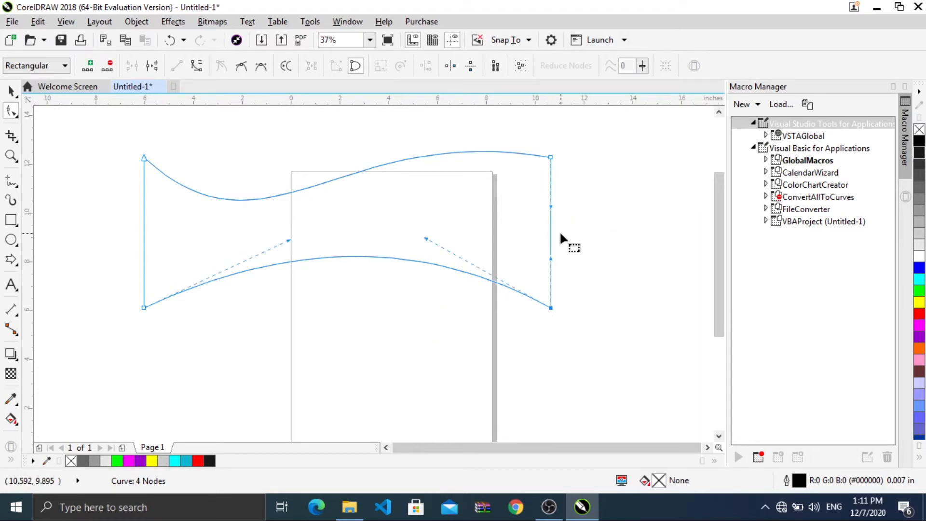
drag(550, 226, 525, 228)
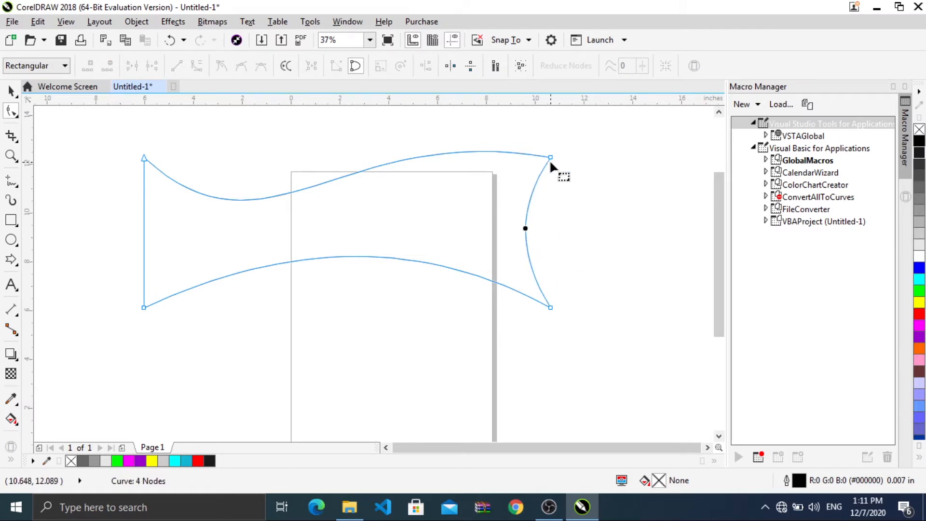
Convert the curved shape's inward-bowed right edge back to a straight line
click(525, 228)
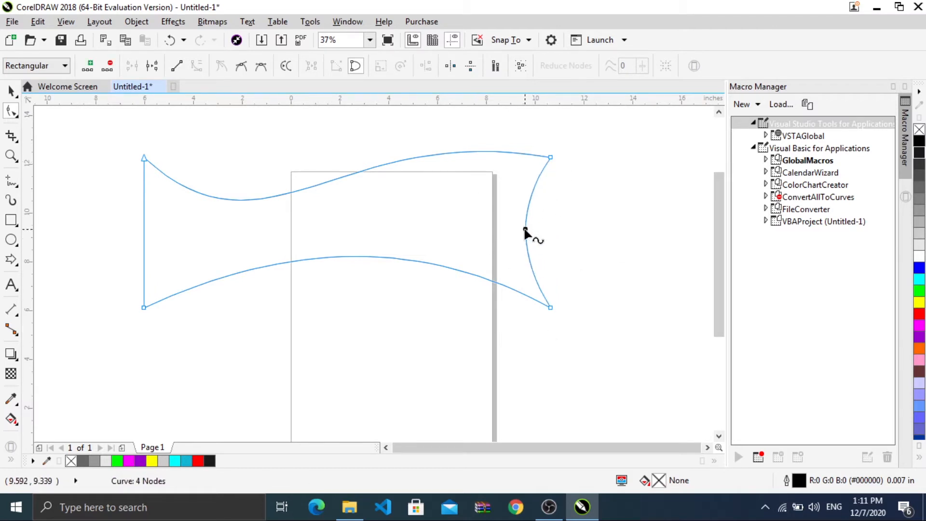
right_click(524, 228)
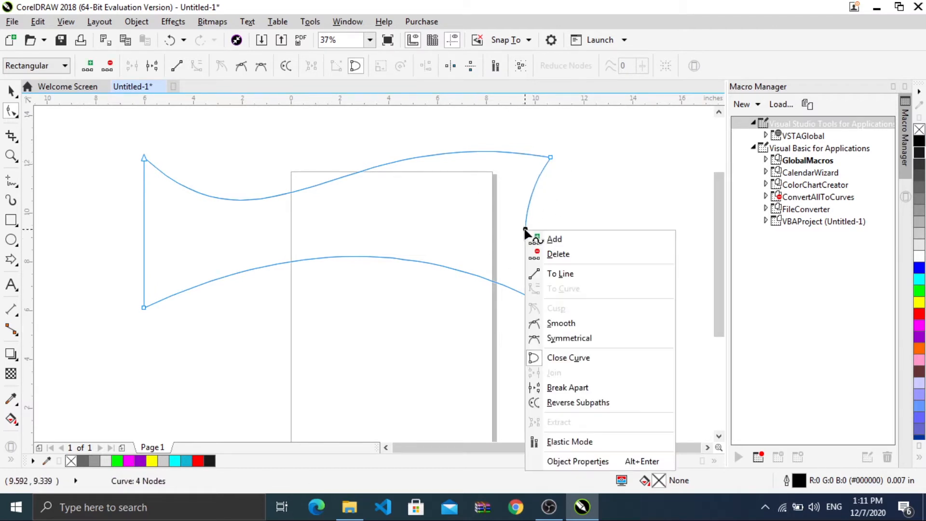
click(560, 274)
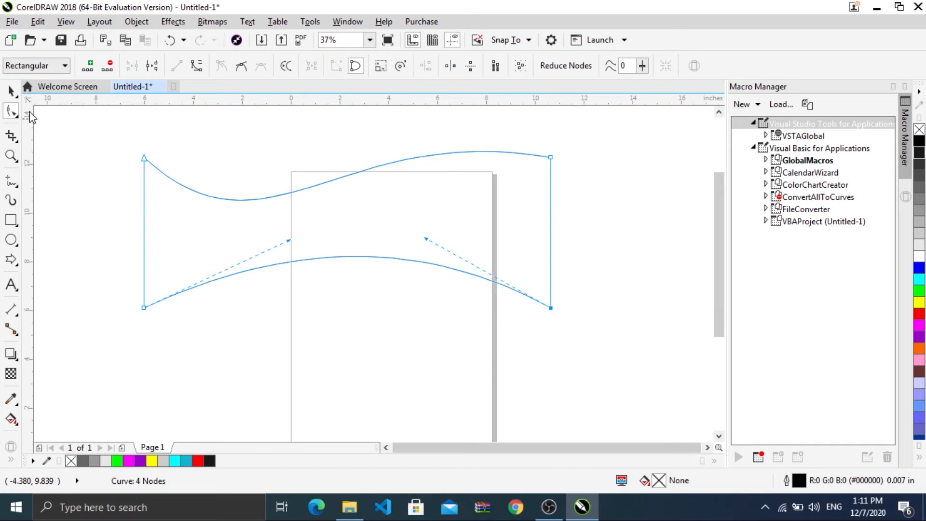
Try a blue fill on the reshaped rectangle, and delete the whole shape from the page
click(12, 90)
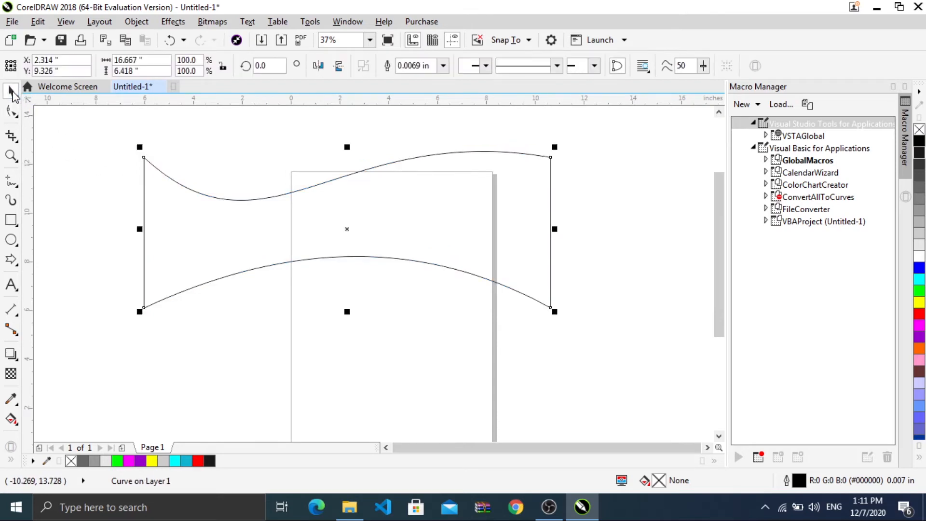
drag(434, 248, 480, 227)
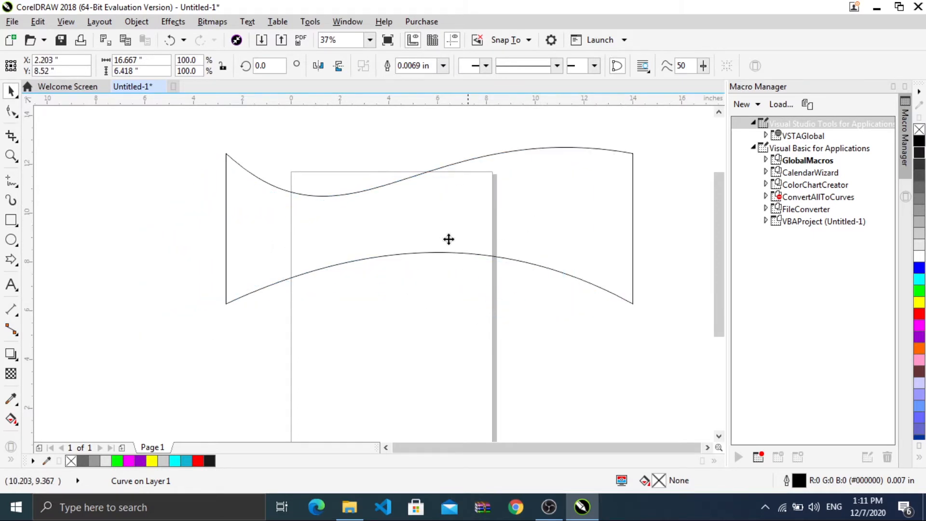
click(620, 191)
click(545, 260)
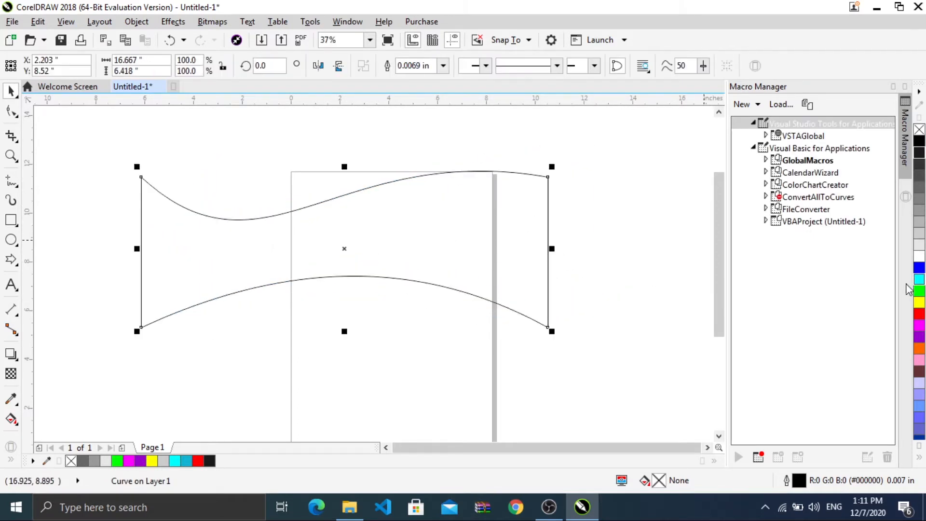
click(919, 267)
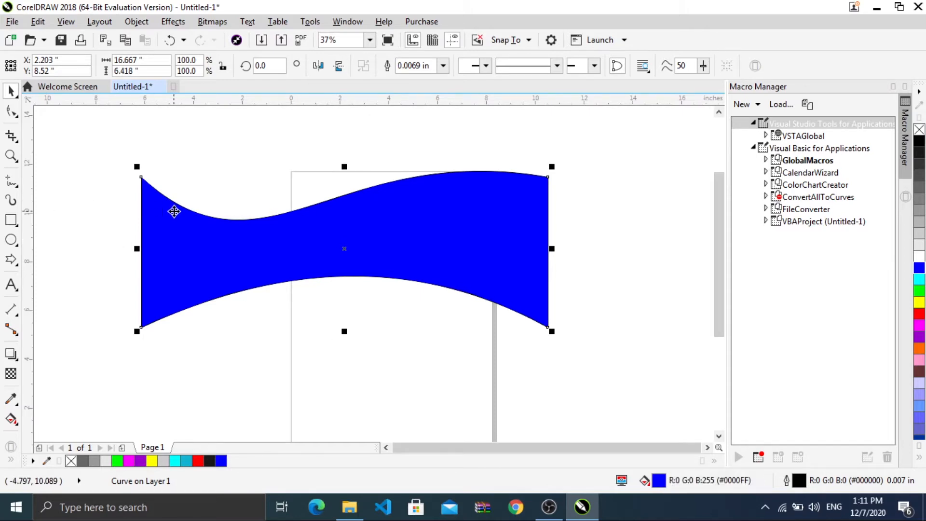
key(Delete)
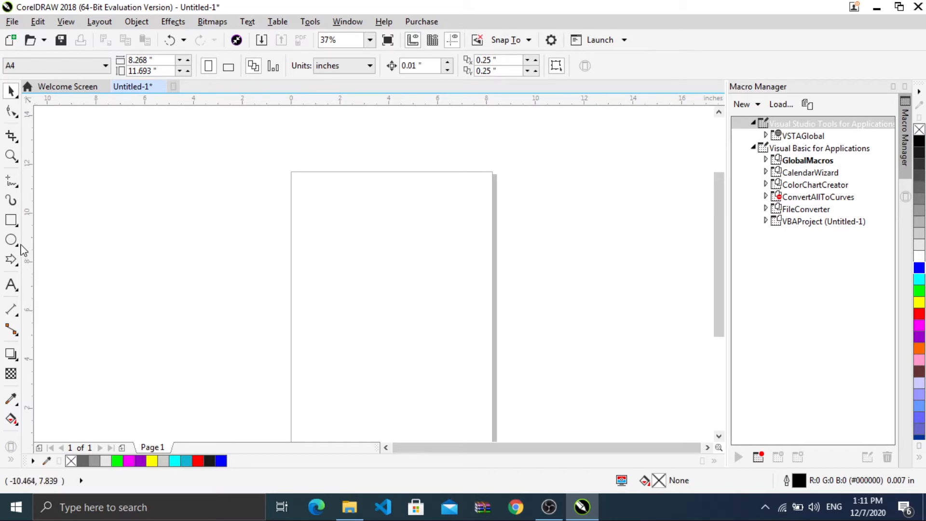
Try a horizontal 2-Point Line about 12.6 inches long across the page's upper left edge, and delete it
click(18, 192)
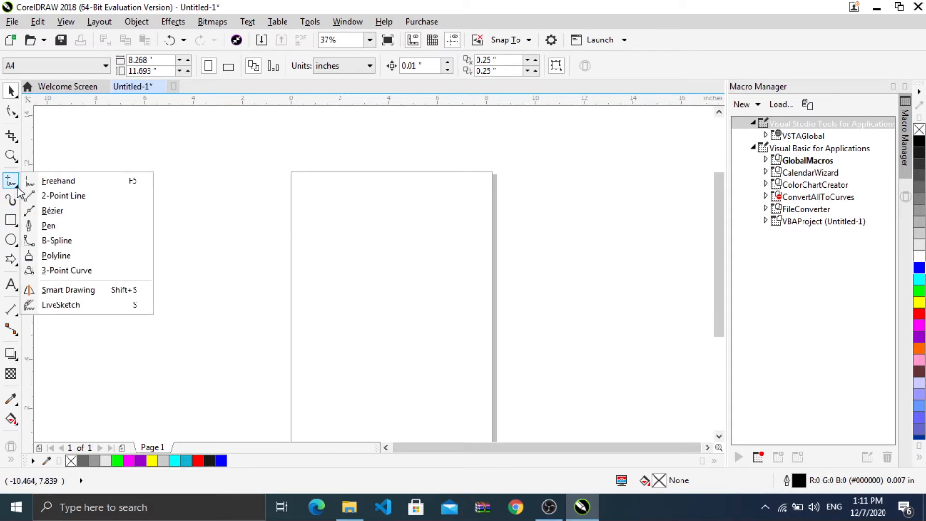
click(77, 196)
drag(147, 201, 449, 155)
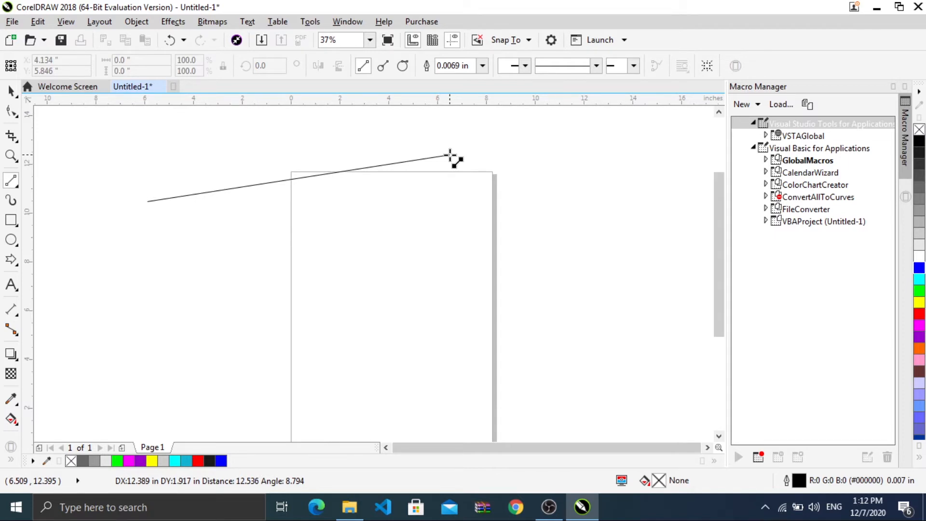
mouse_move(449, 156)
mouse_down()
mouse_move(433, 212)
mouse_move(512, 207)
mouse_move(337, 201)
mouse_move(550, 190)
mouse_move(374, 203)
mouse_move(457, 201)
mouse_up()
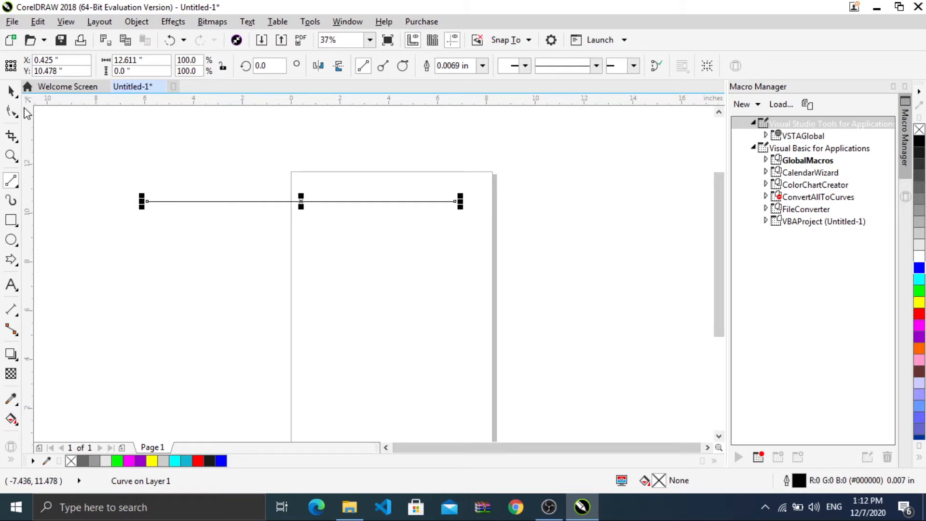
key(Delete)
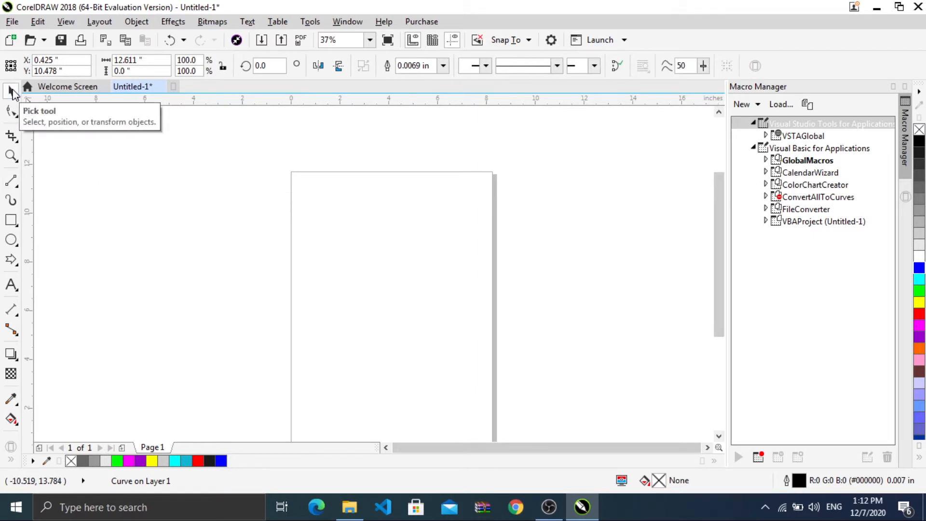
Draw a closed, leaf-like five-node shape about 7.2 by 5.6 inches with the Bézier tool, overlapping the page's upper left corner
click(16, 187)
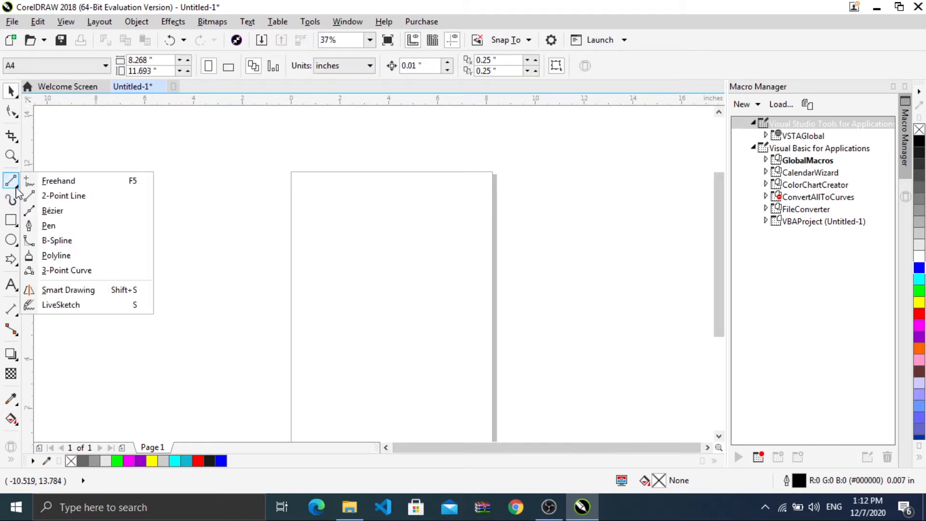
click(63, 213)
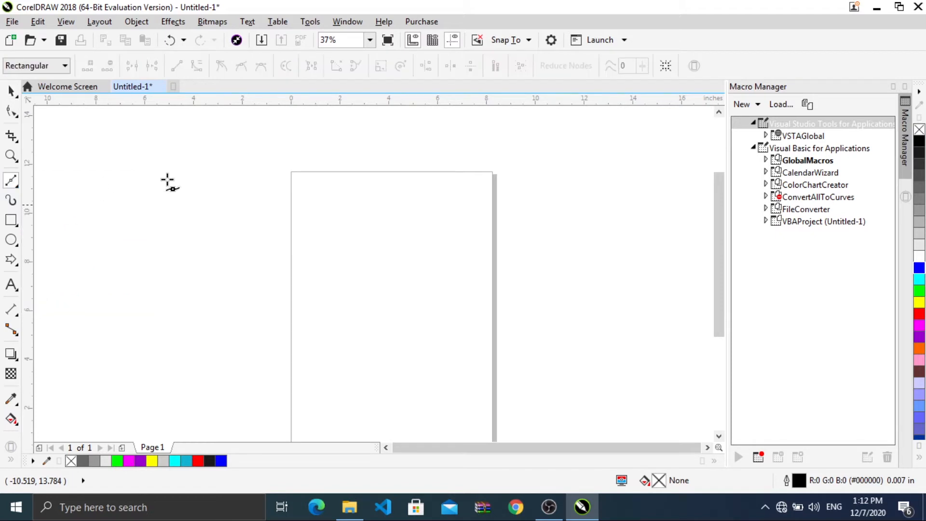
click(205, 172)
click(143, 221)
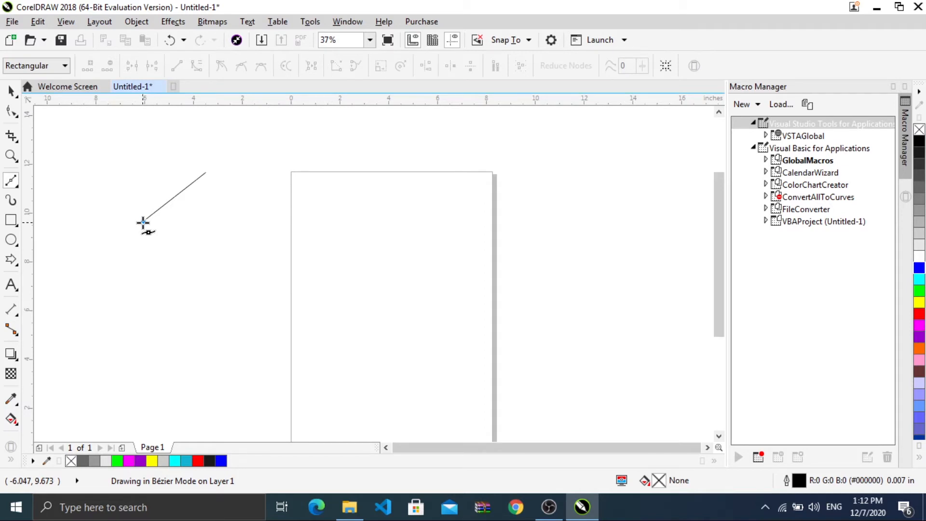
drag(143, 222, 138, 269)
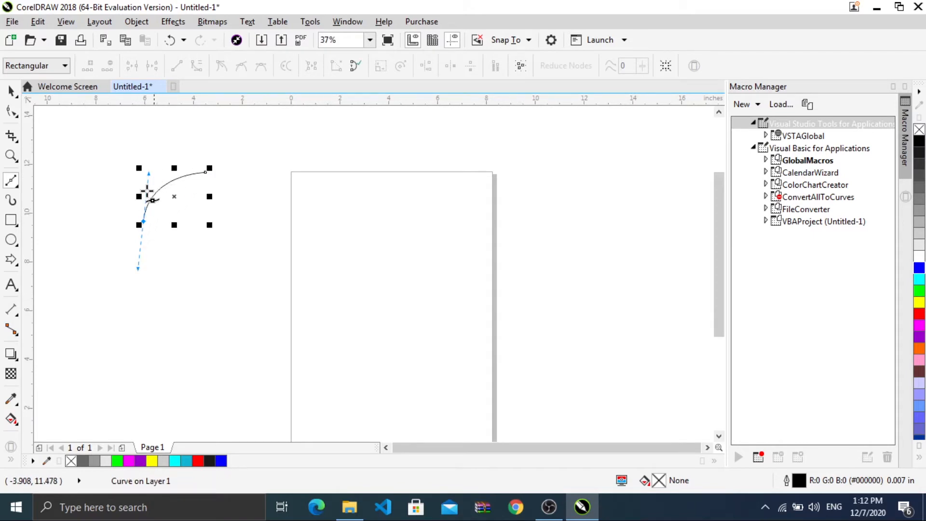
click(170, 309)
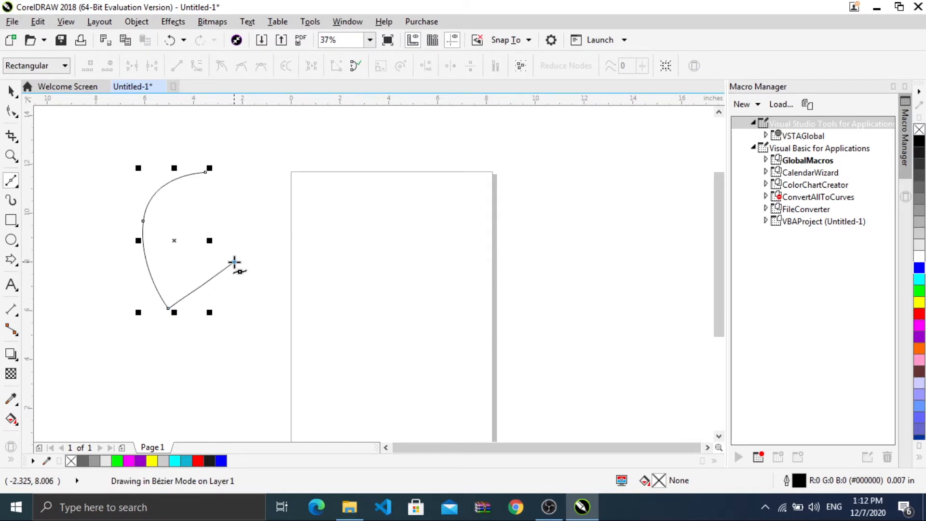
drag(234, 262, 328, 260)
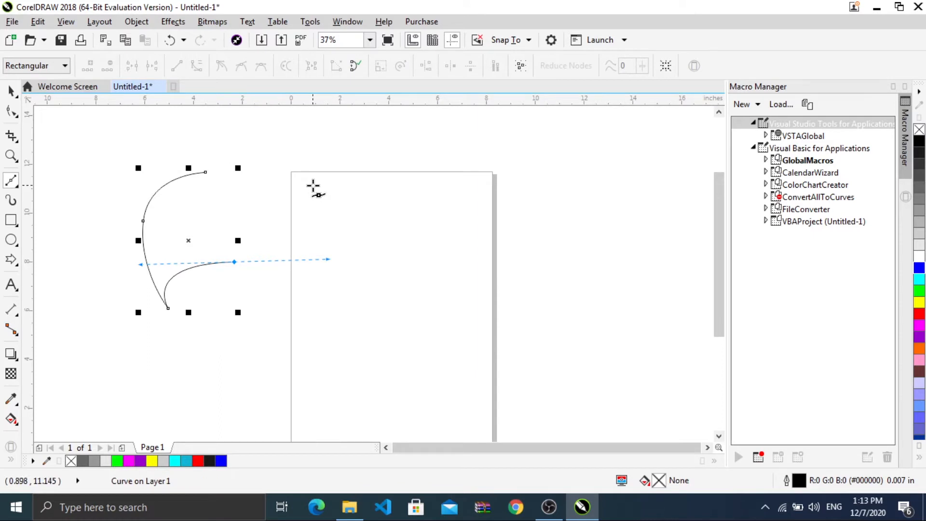
drag(313, 185, 300, 180)
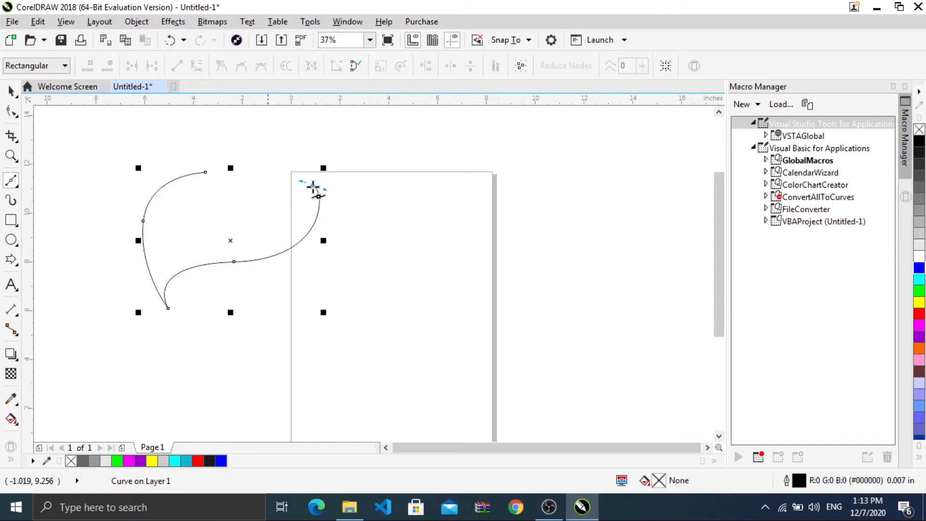
click(206, 172)
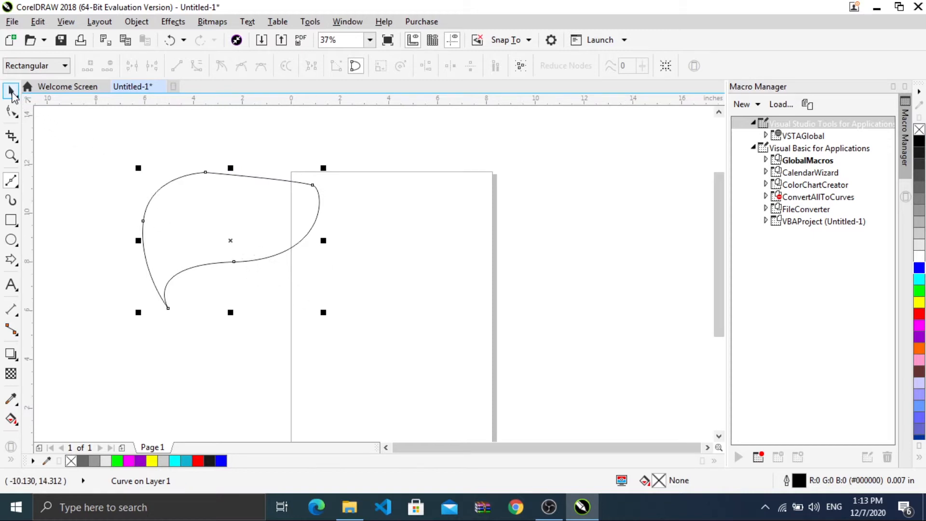
Fill the closed Bézier shape with green and check the join at its top node up close
click(12, 94)
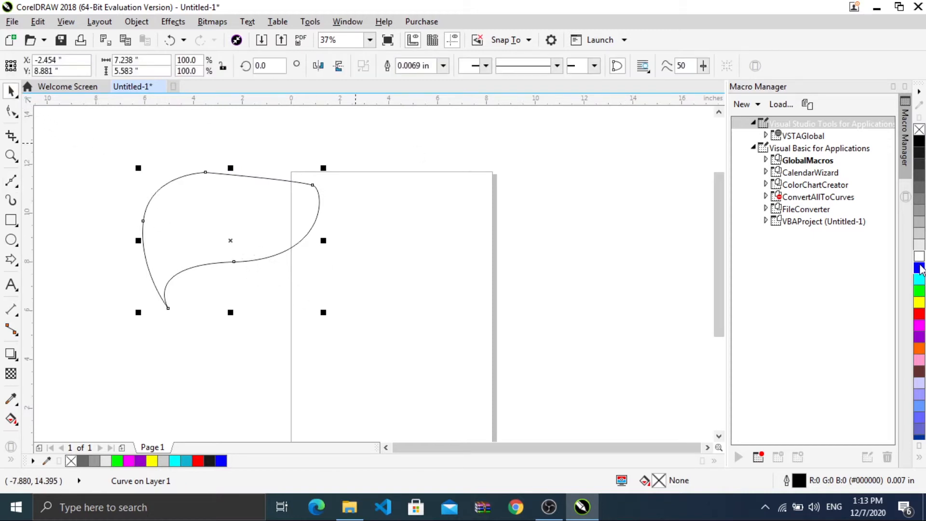
click(919, 290)
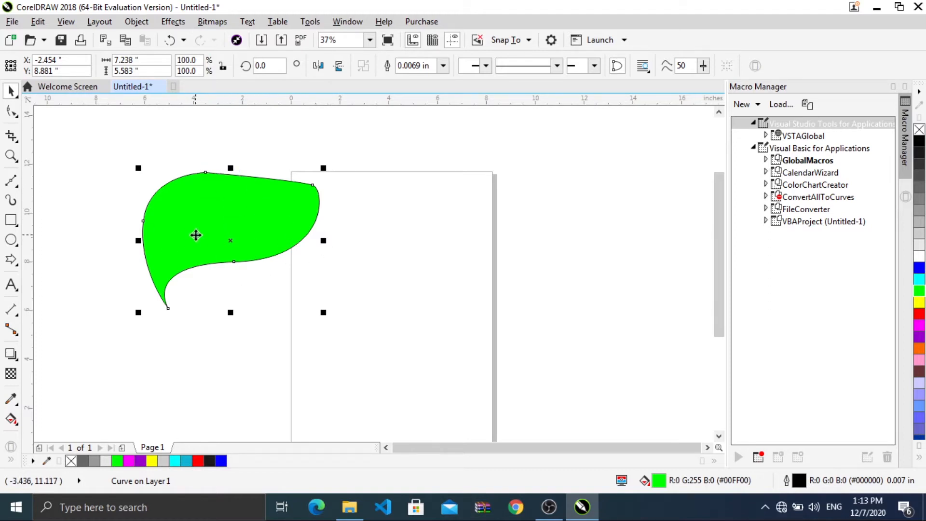
scroll(207, 179, up, 1)
scroll(206, 179, up, 3)
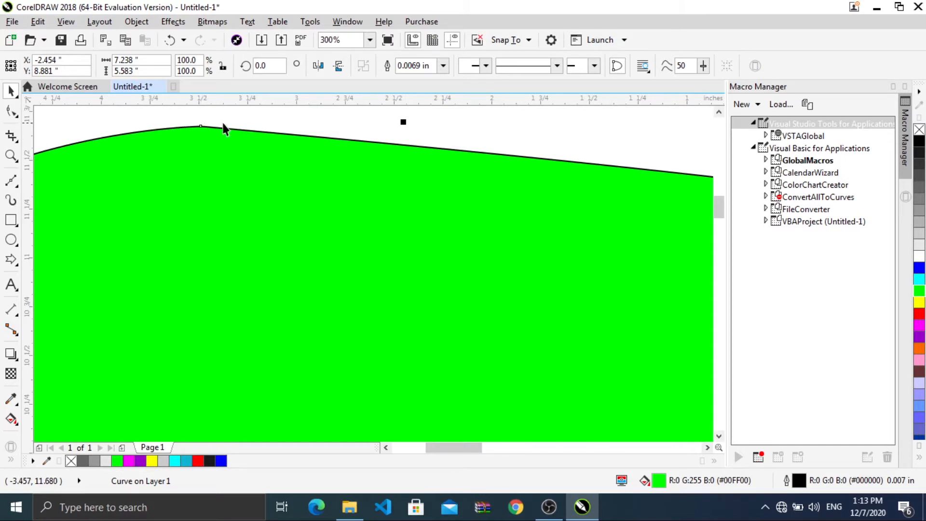
scroll(193, 123, up, 2)
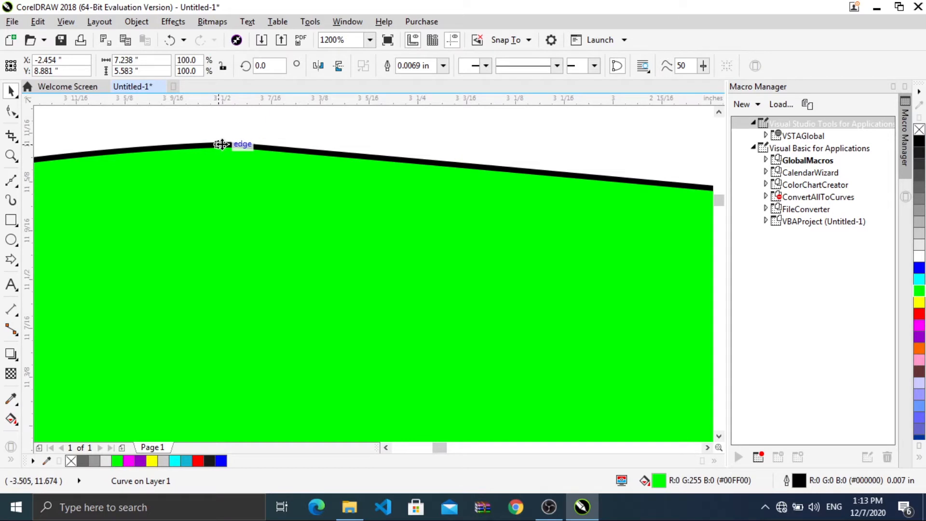
scroll(268, 370, down, 3)
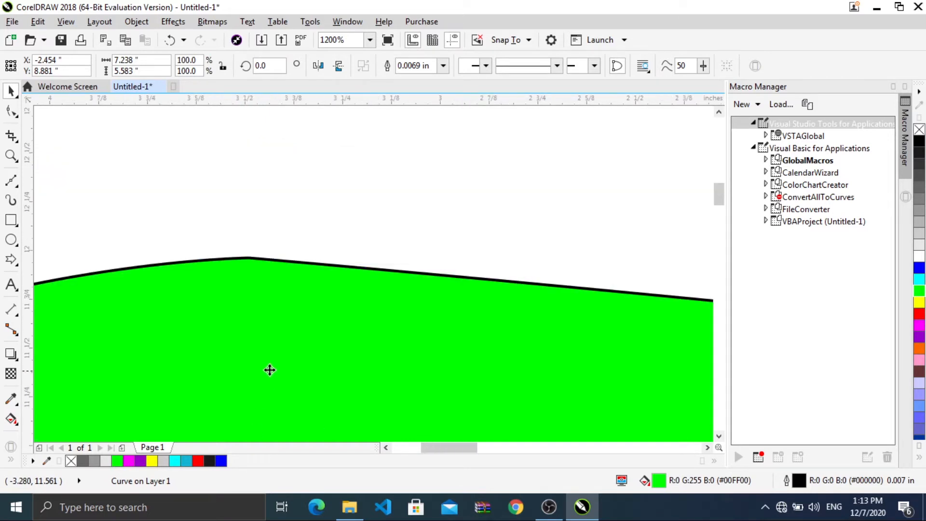
Draw a closed, egg-shaped outline with a narrow bottom, about 3.3 by 4.9 inches, above the green shape with the Pen tool
click(18, 187)
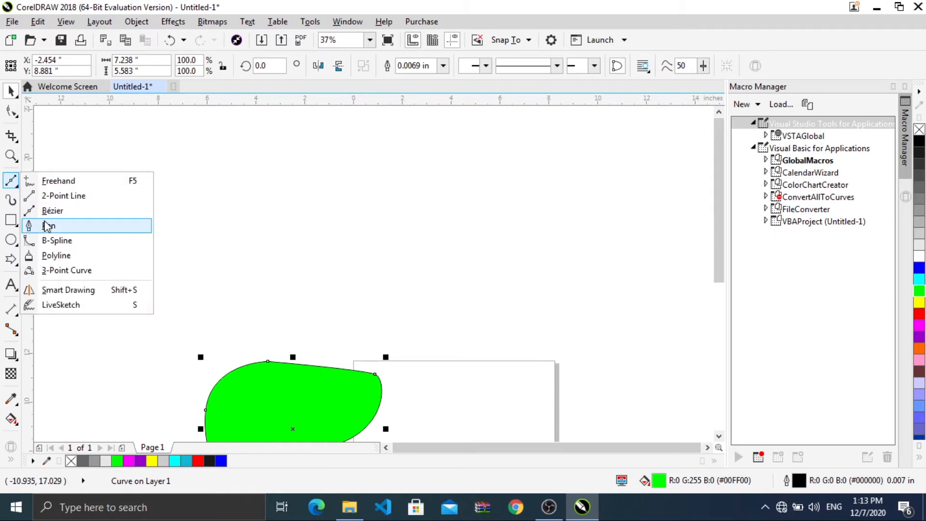
click(72, 225)
drag(311, 217, 310, 258)
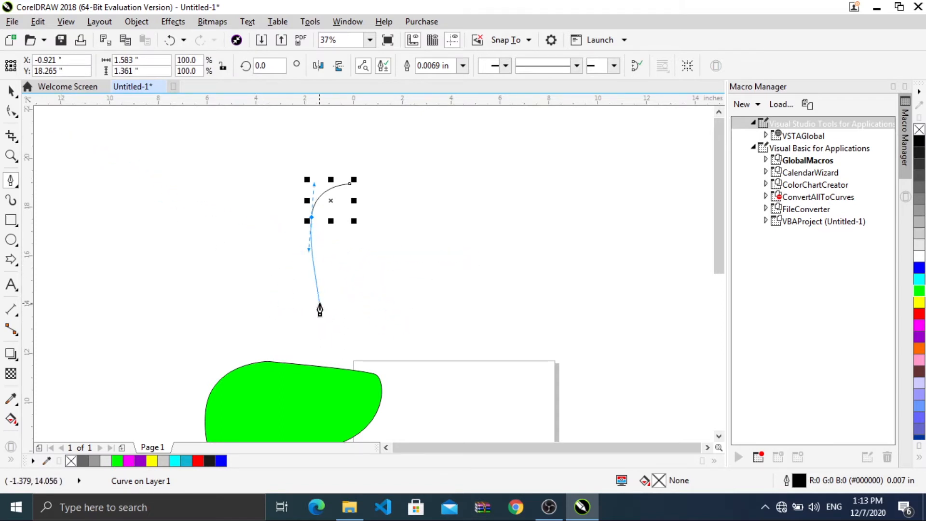
drag(318, 303, 334, 338)
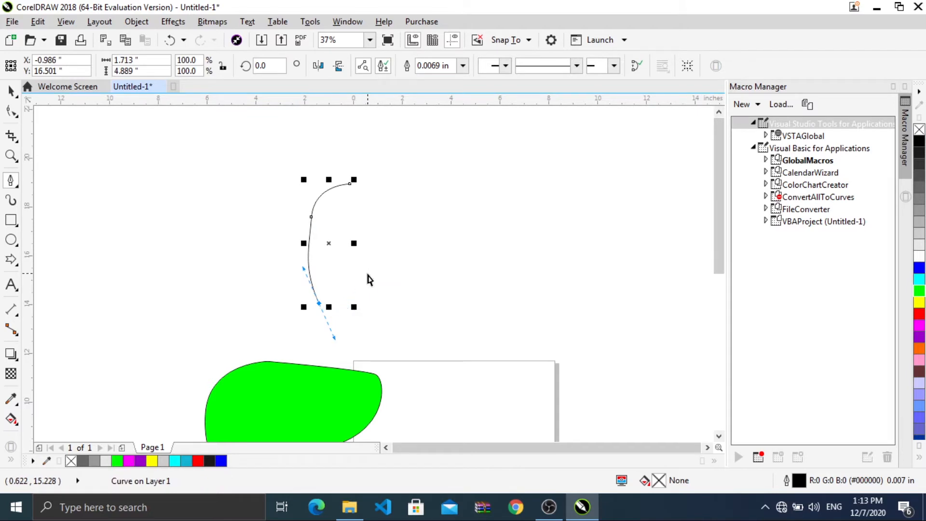
click(319, 303)
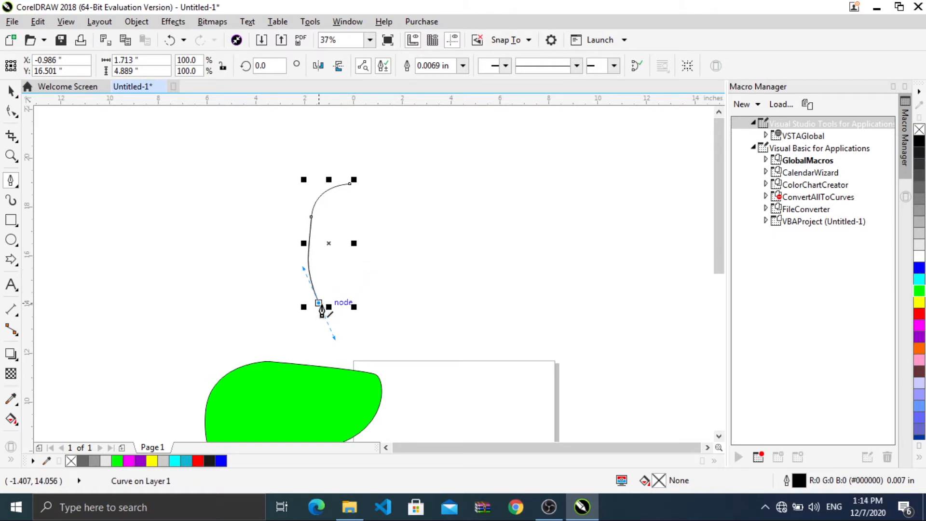
mouse_move(321, 306)
mouse_down()
mouse_move(351, 292)
mouse_move(351, 301)
mouse_up()
click(390, 223)
drag(390, 223, 394, 170)
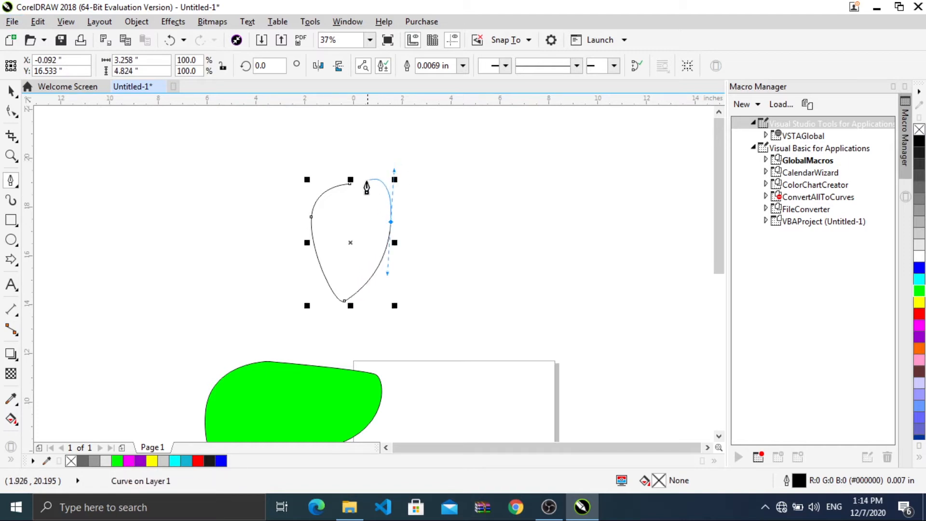
click(351, 191)
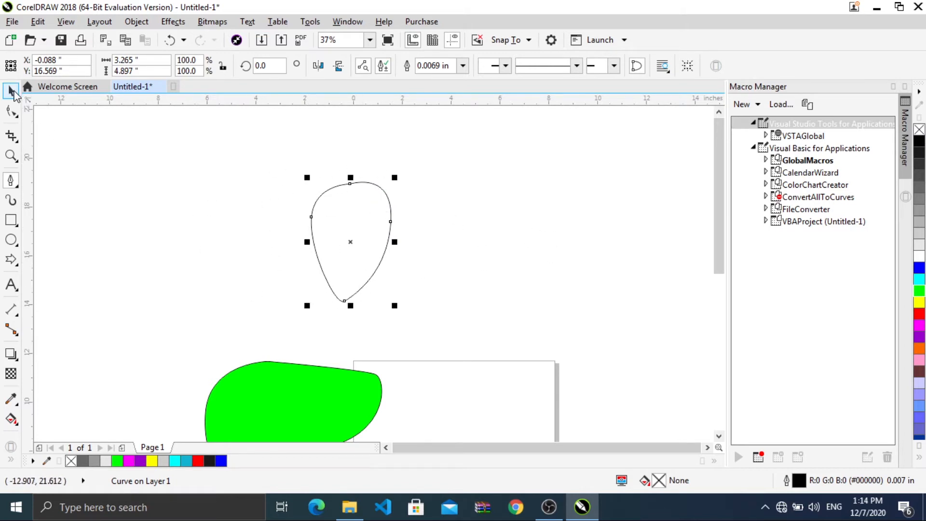
click(11, 90)
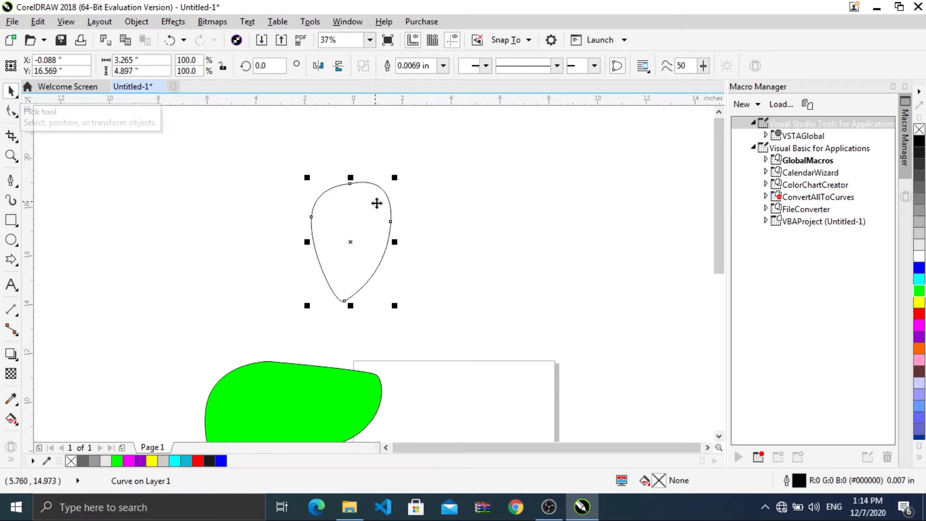
Raise the egg-shaped outline's top node into a peak with the Shape tool and tilt the right node's upper handle outward
click(11, 111)
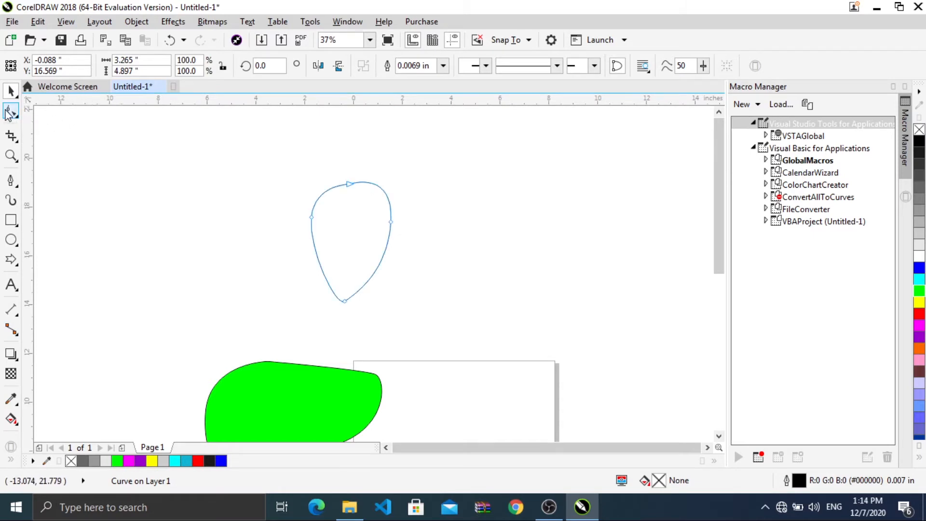
scroll(362, 190, up, 2)
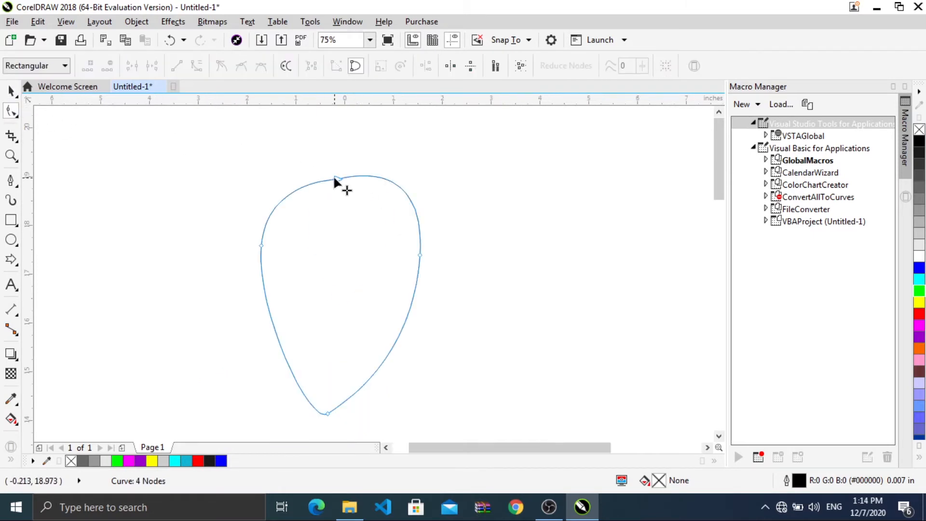
click(337, 177)
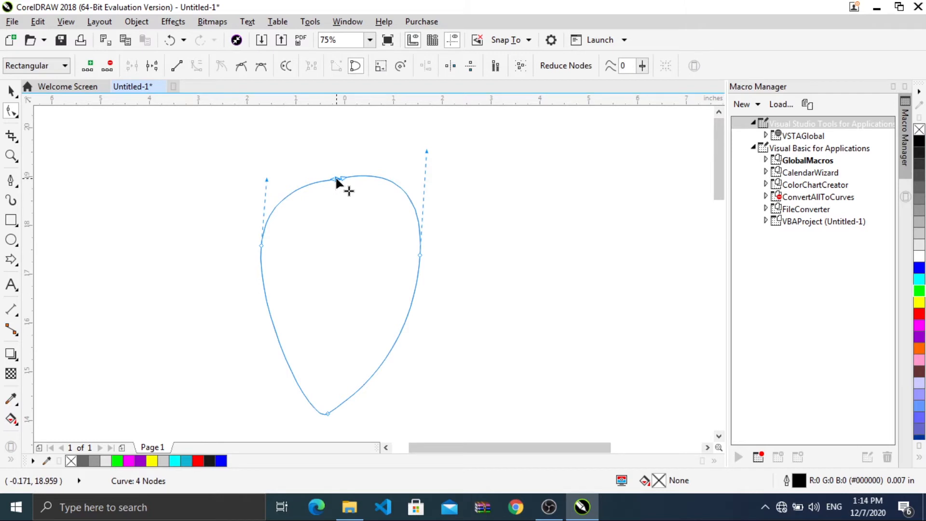
drag(337, 176, 359, 140)
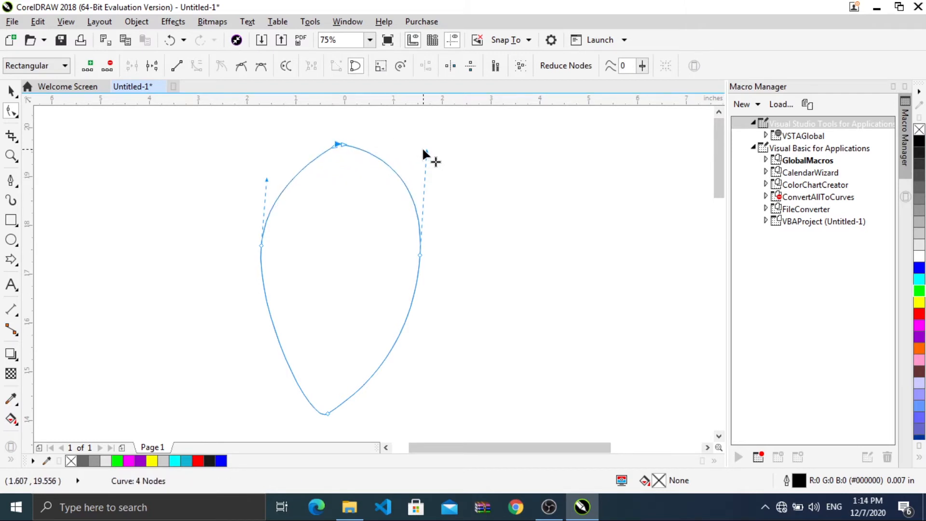
drag(424, 150, 448, 173)
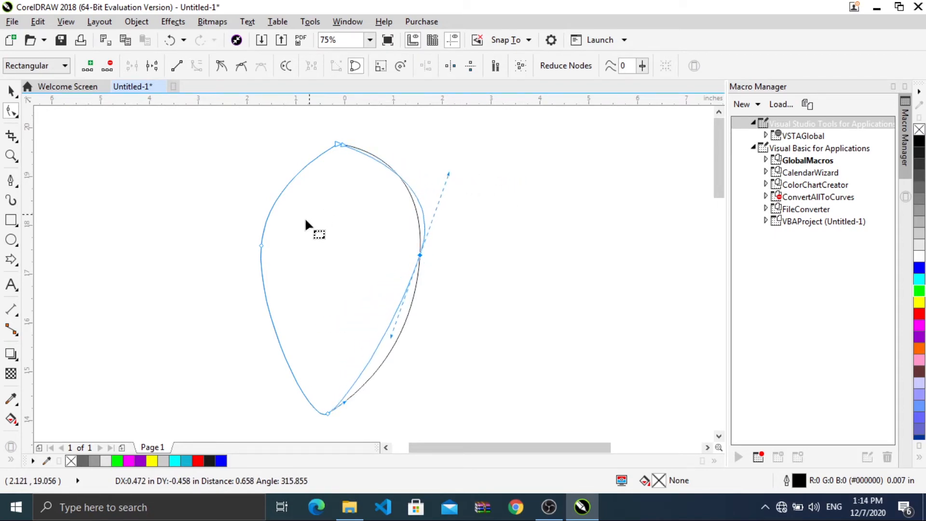
Move the left node inward and adjust both side nodes to form a pointed teardrop about 2.5 by 5.5 inches
click(261, 245)
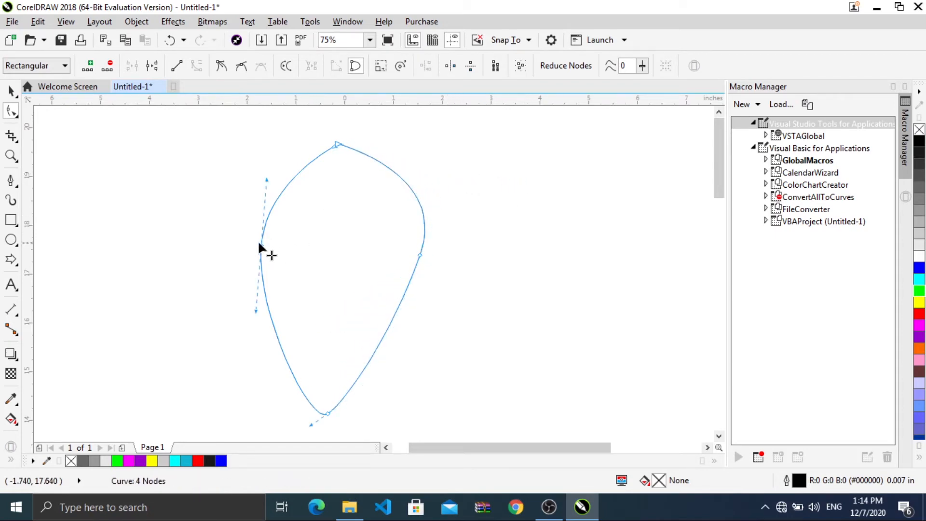
drag(259, 245, 286, 262)
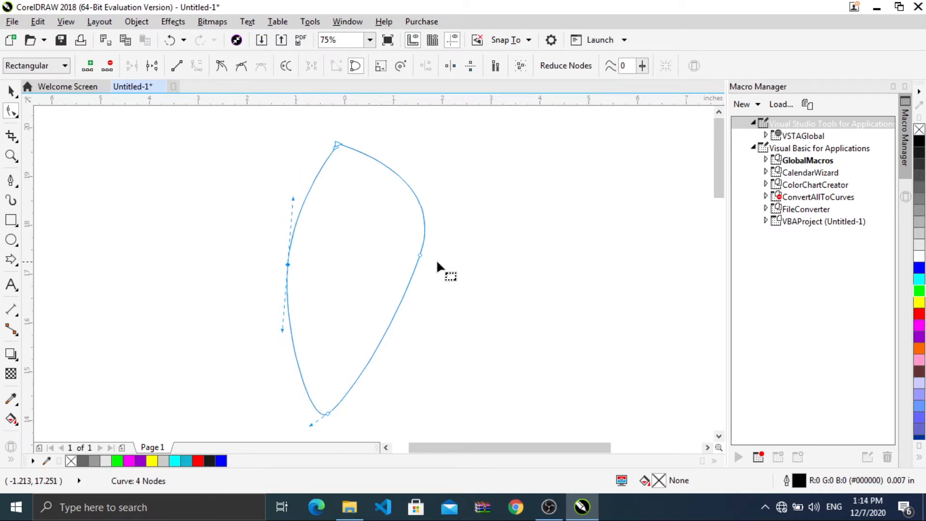
drag(420, 255, 371, 205)
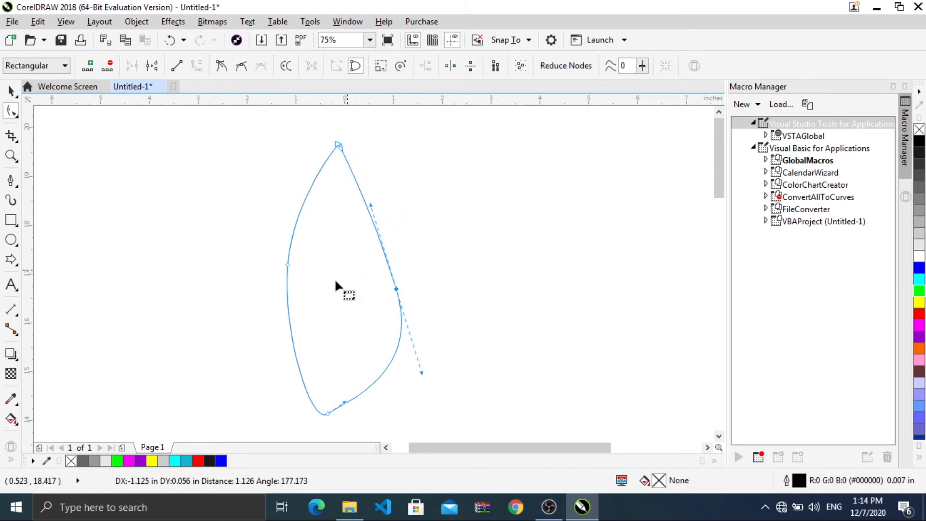
click(287, 266)
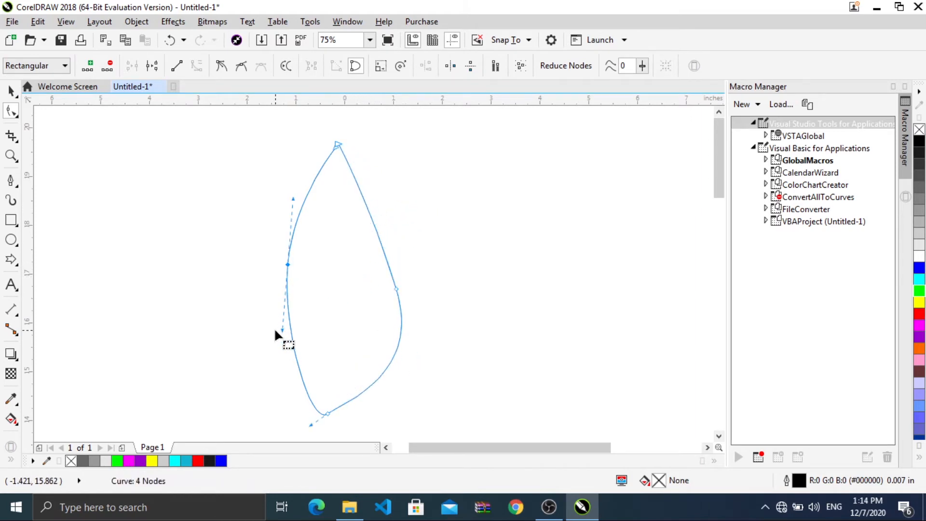
drag(283, 328, 266, 326)
click(12, 90)
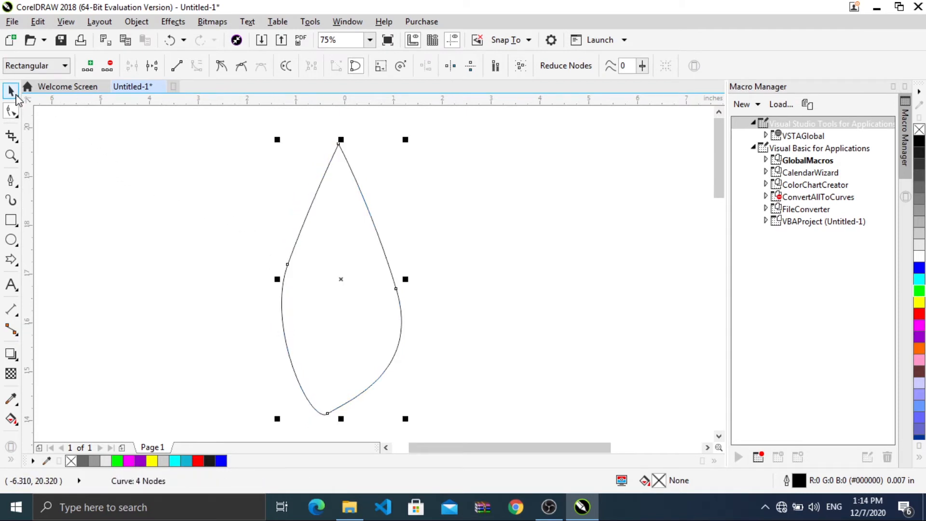
scroll(381, 239, down, 1)
click(417, 232)
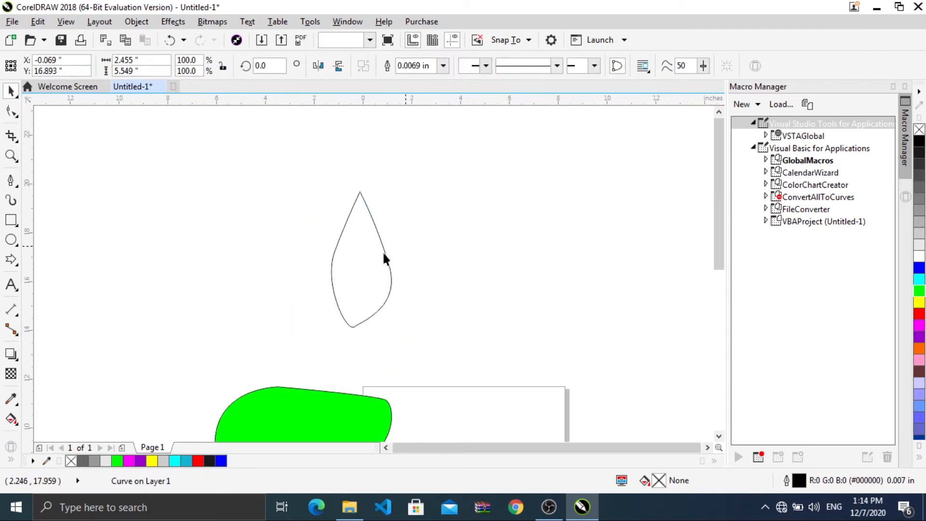
Fill the teardrop with red and remove its outline
click(364, 261)
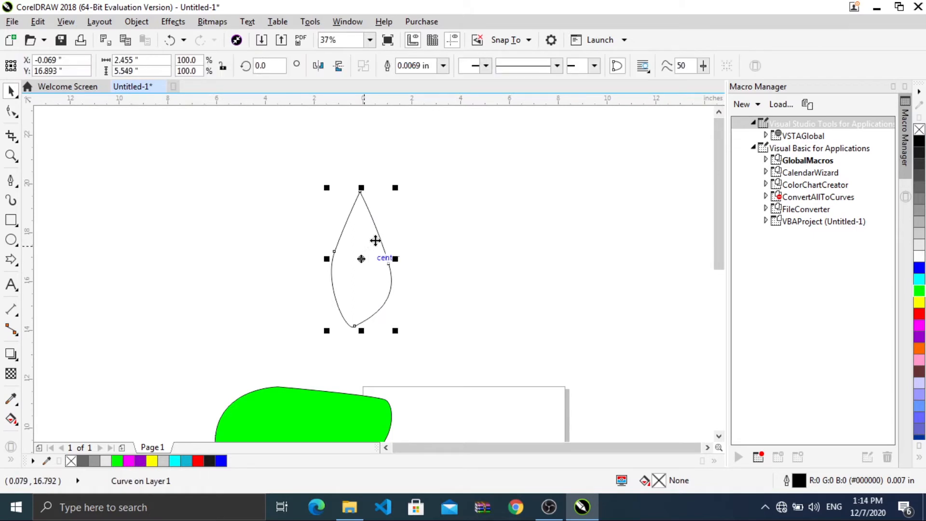
click(918, 314)
click(407, 223)
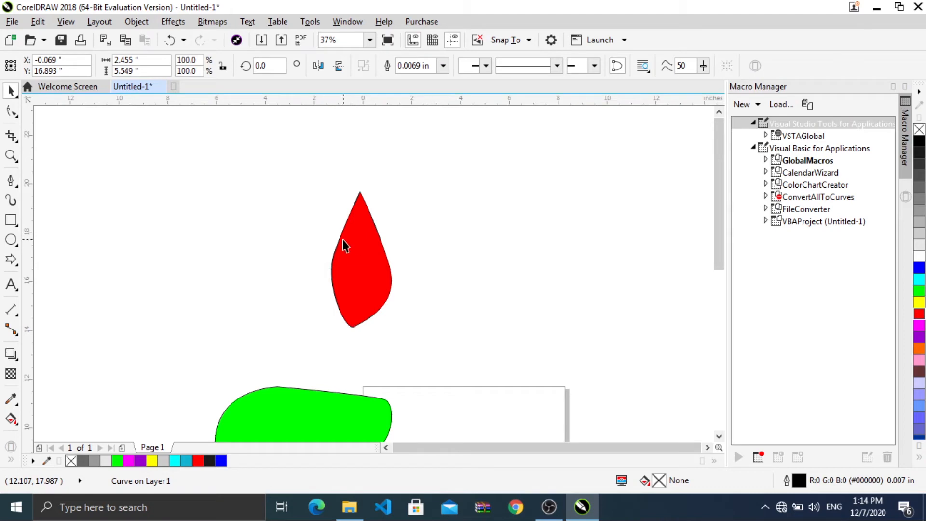
click(343, 240)
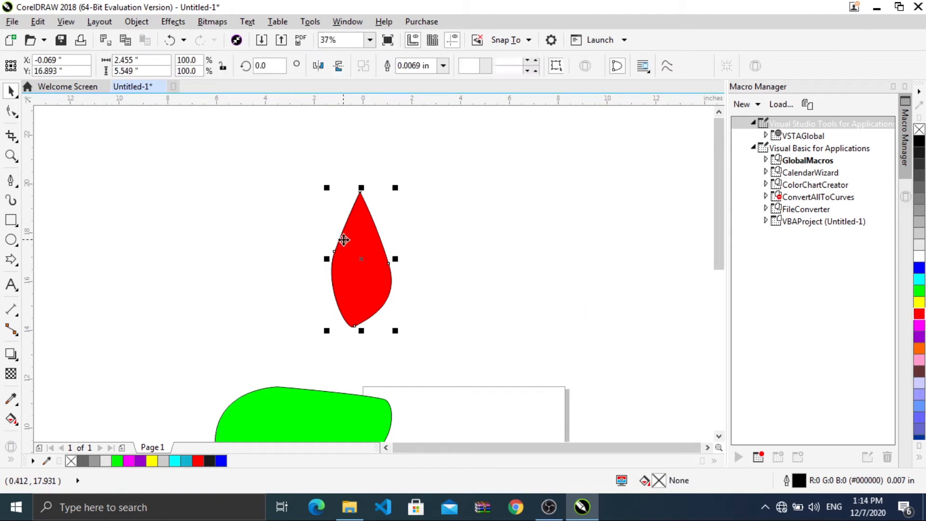
right_click(919, 130)
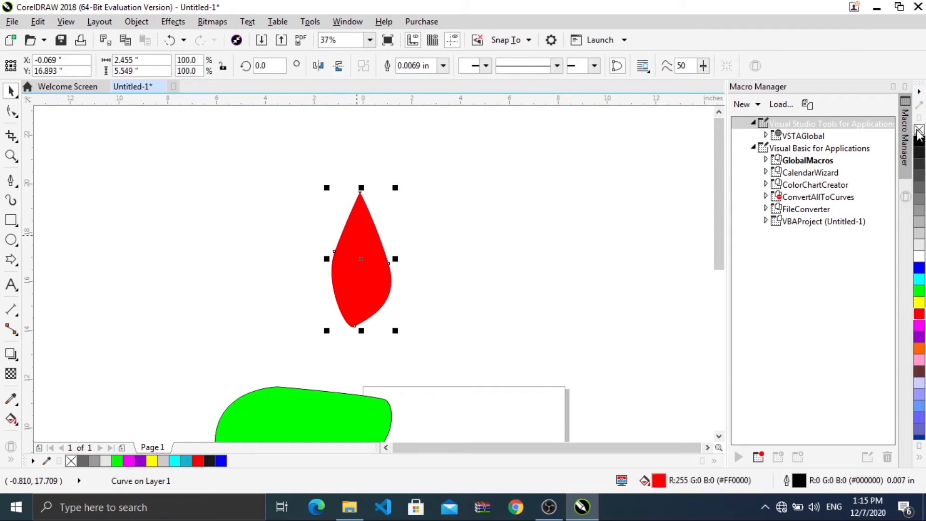
click(430, 263)
Move the red teardrop slightly up and to the left, and place a copy about 4.4 inches to its right
click(357, 285)
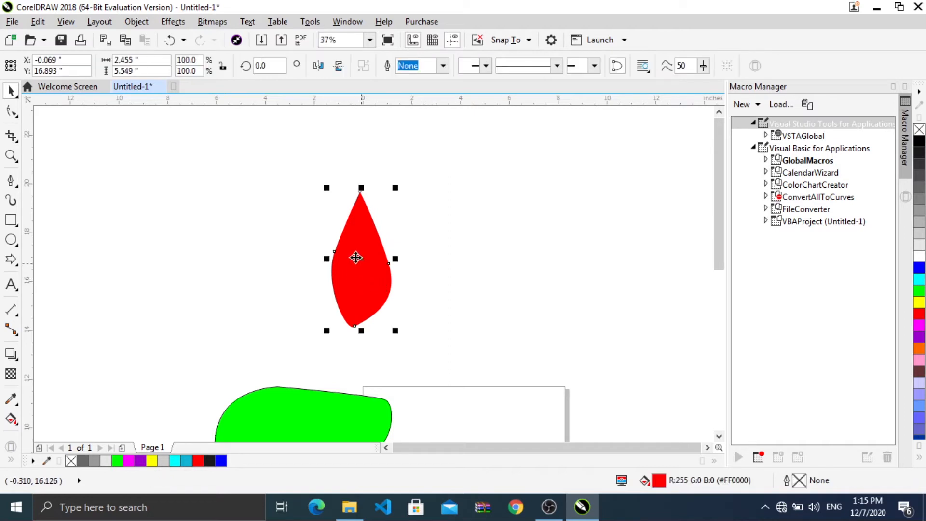
drag(355, 256, 312, 241)
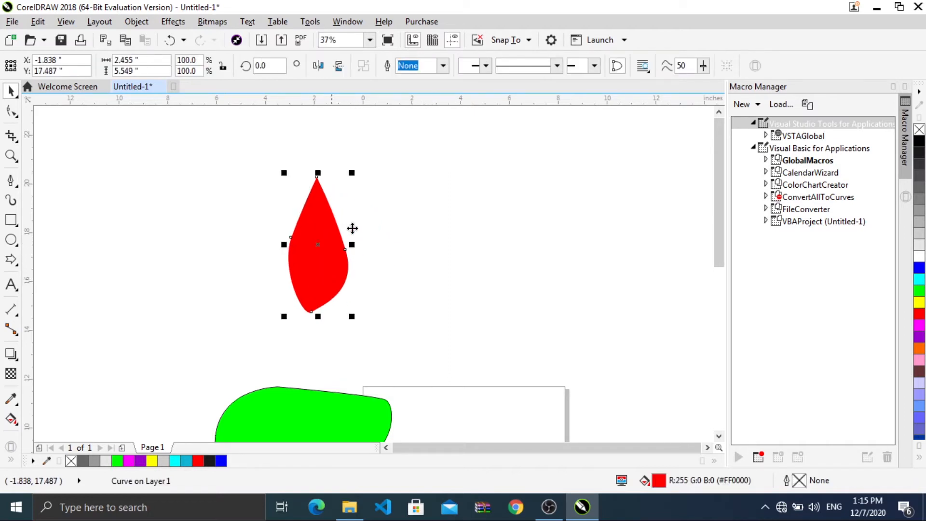
click(423, 236)
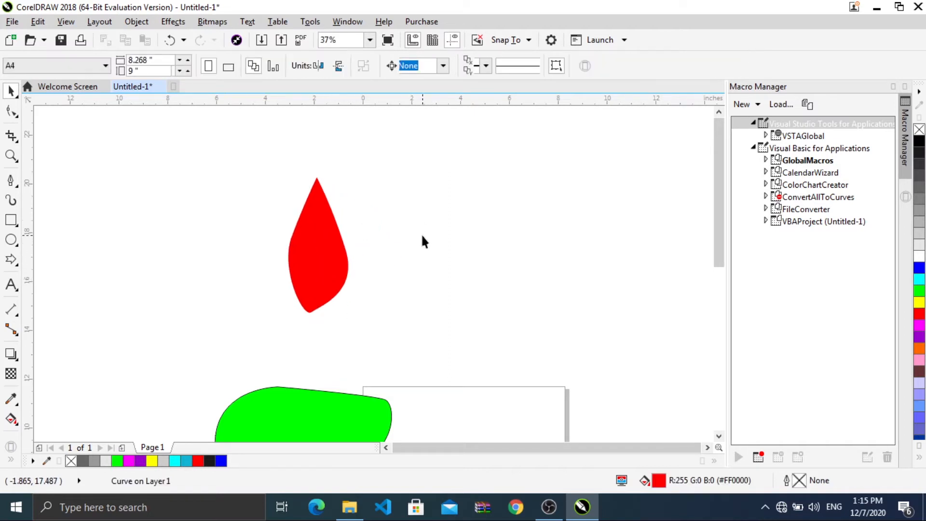
click(336, 254)
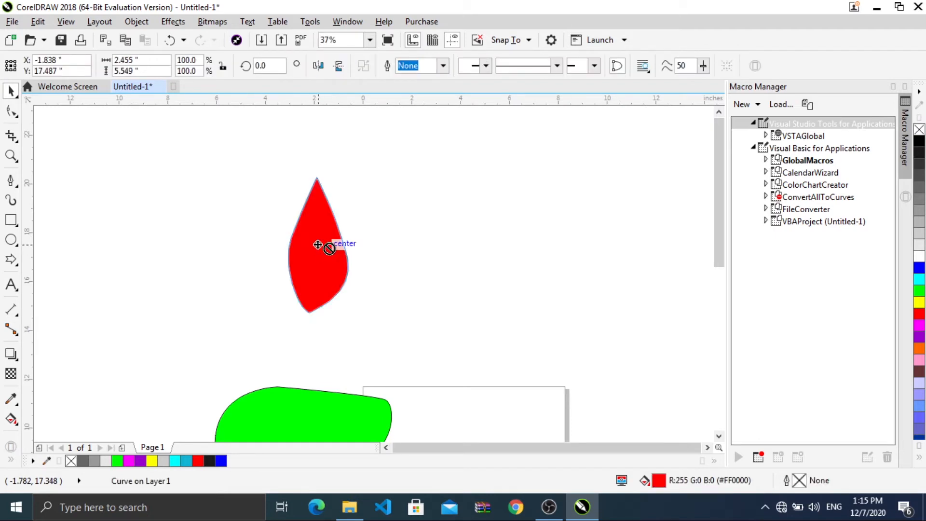
drag(319, 248, 426, 244)
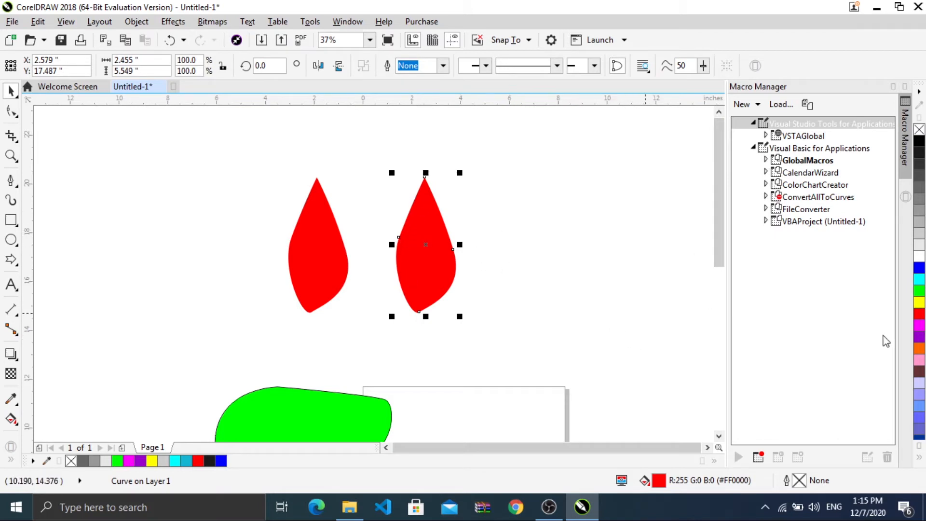
Change the copied teardrop's fill to amber #FFAF03
click(918, 349)
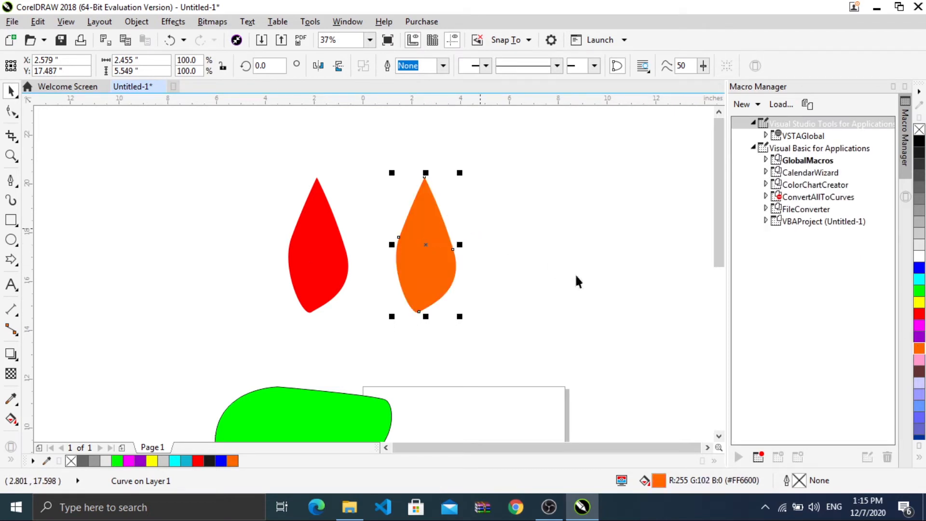
double_click(658, 480)
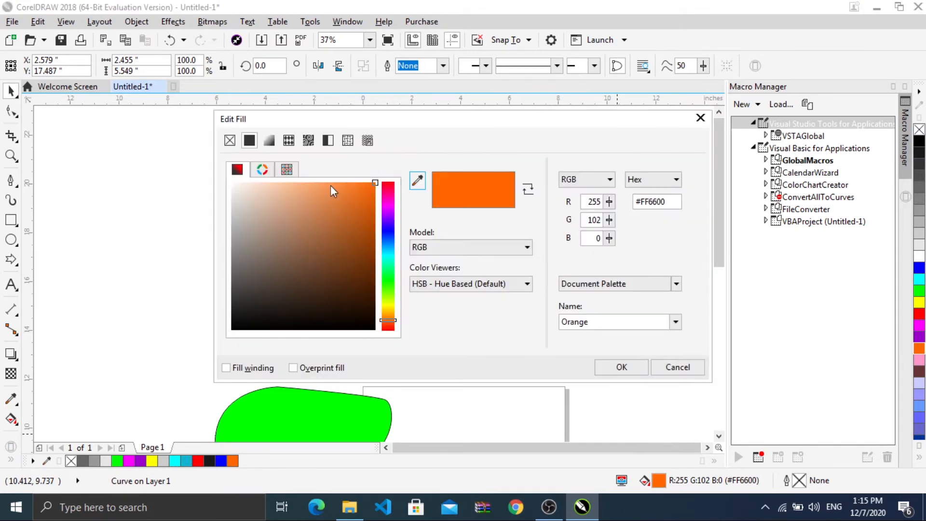
drag(461, 112, 718, 145)
drag(643, 354, 642, 347)
mouse_move(612, 234)
mouse_down()
mouse_move(609, 218)
mouse_move(629, 216)
mouse_up()
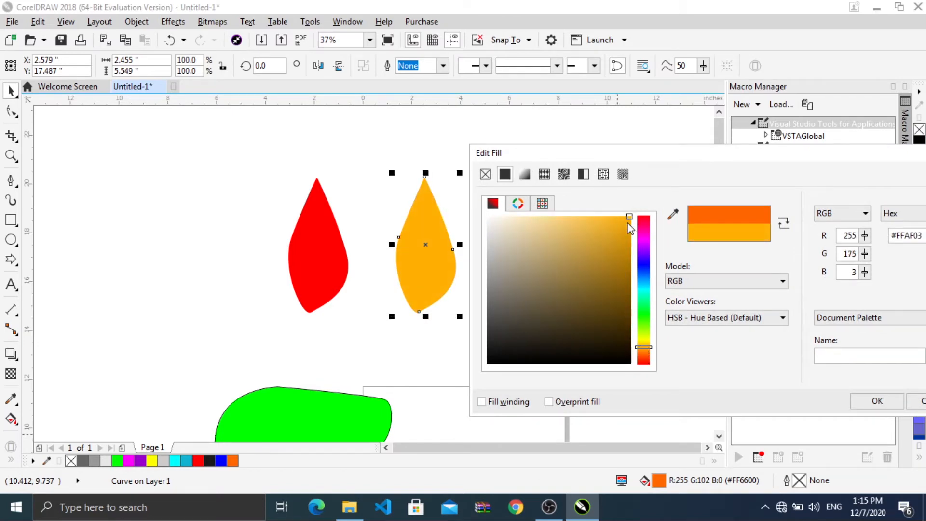
click(863, 401)
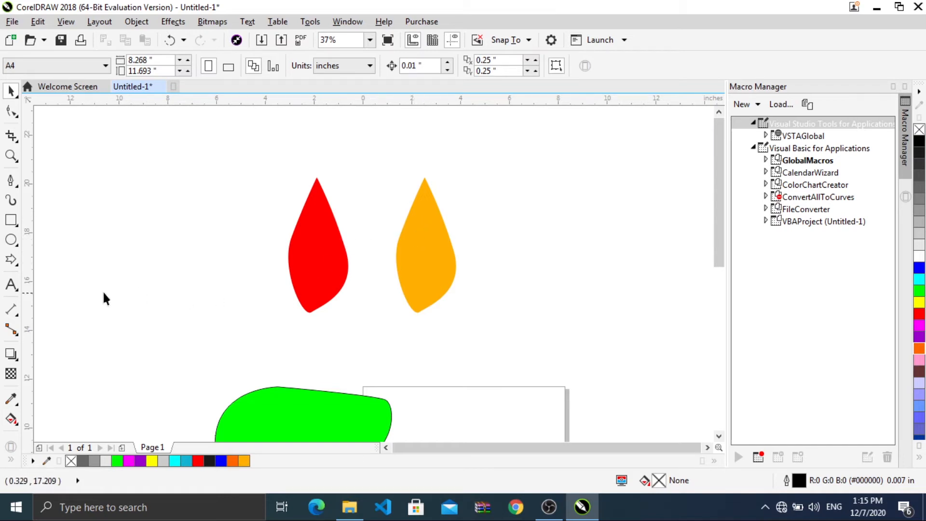
Create a 20-step Blend from the center of the red teardrop to the center of the amber teardrop
click(21, 342)
click(18, 337)
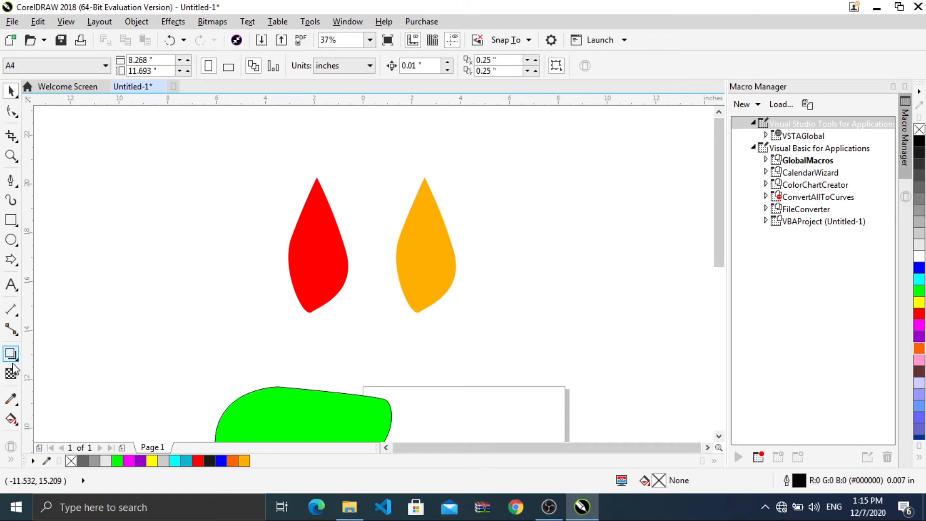
click(17, 359)
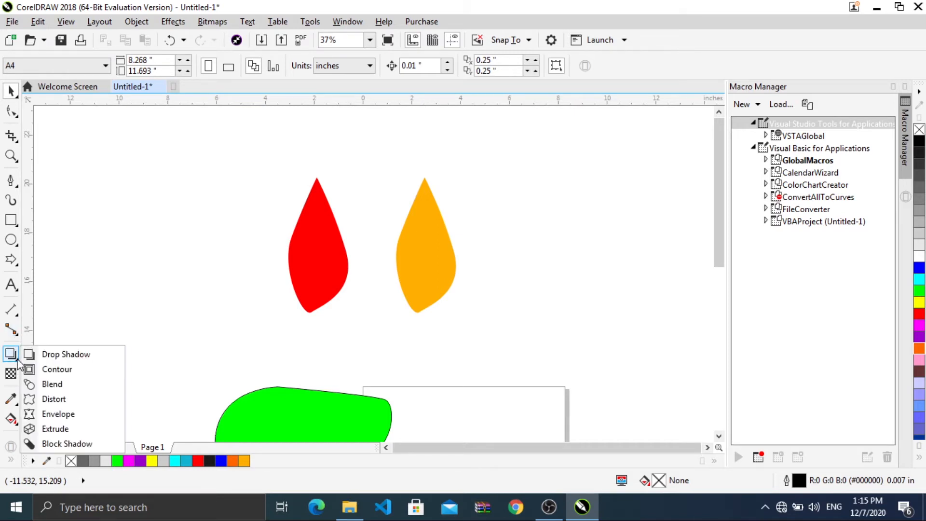
click(51, 385)
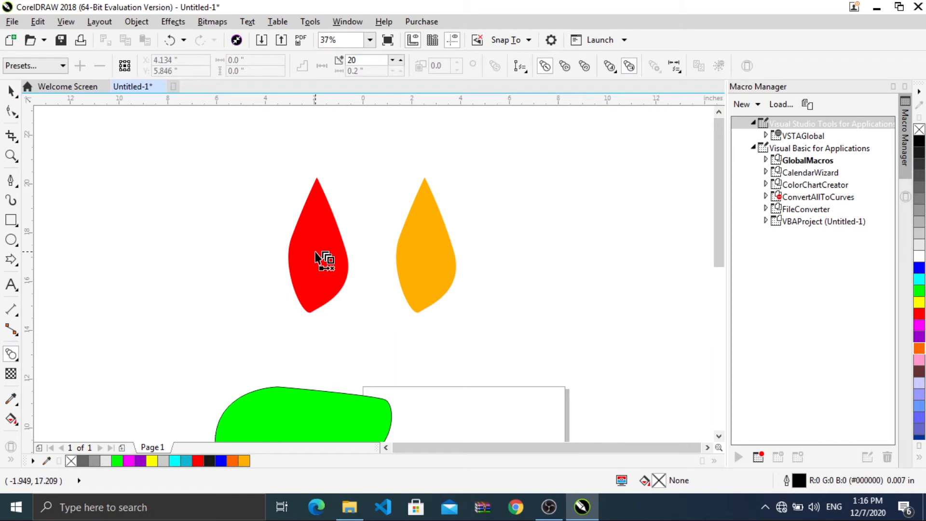
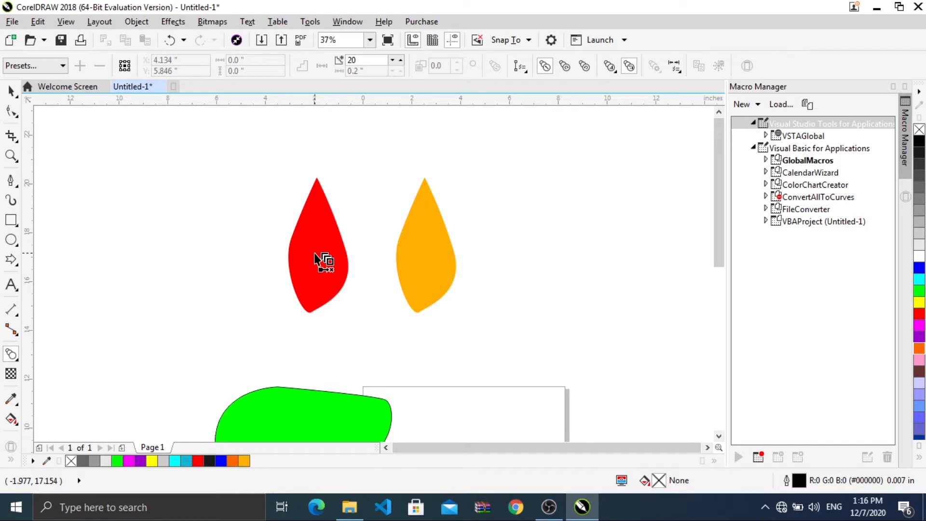
drag(314, 253, 428, 246)
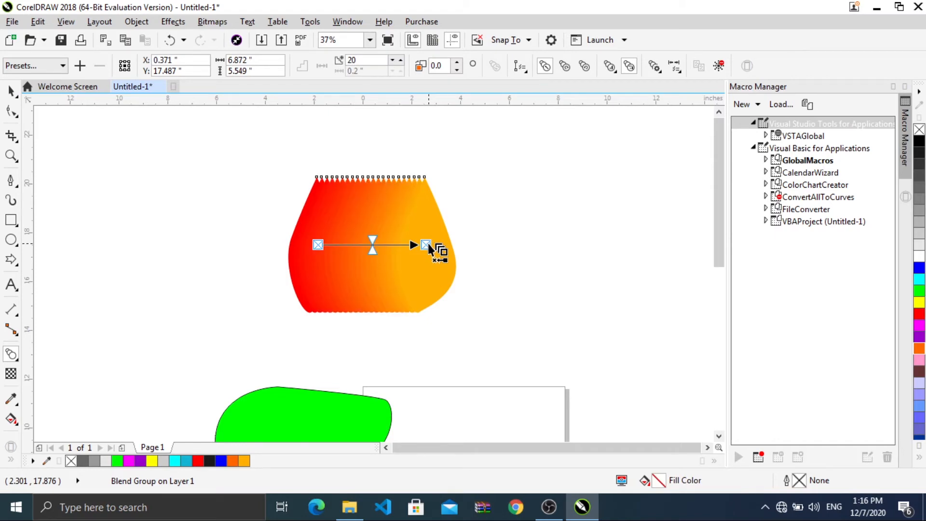
Select the blend's amber end shape and the whole blend group in turn, and examine the color transition up close
click(11, 90)
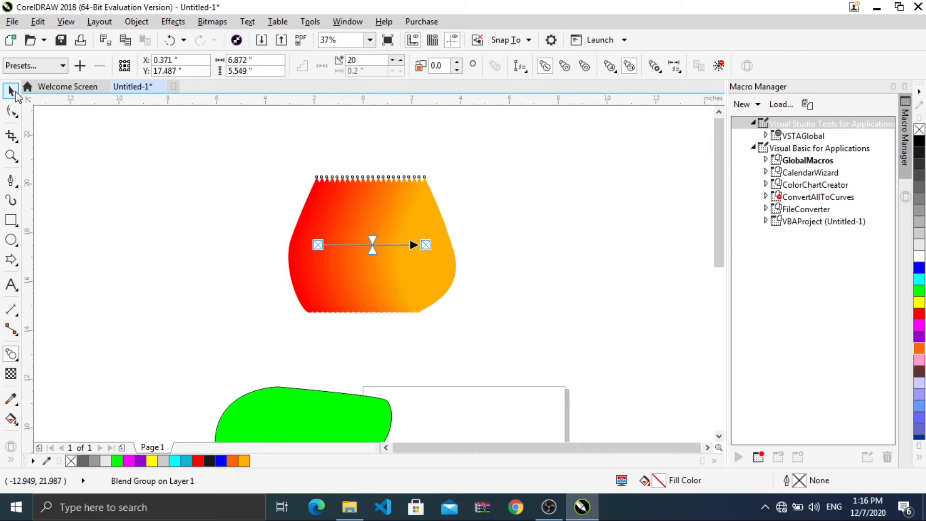
click(417, 242)
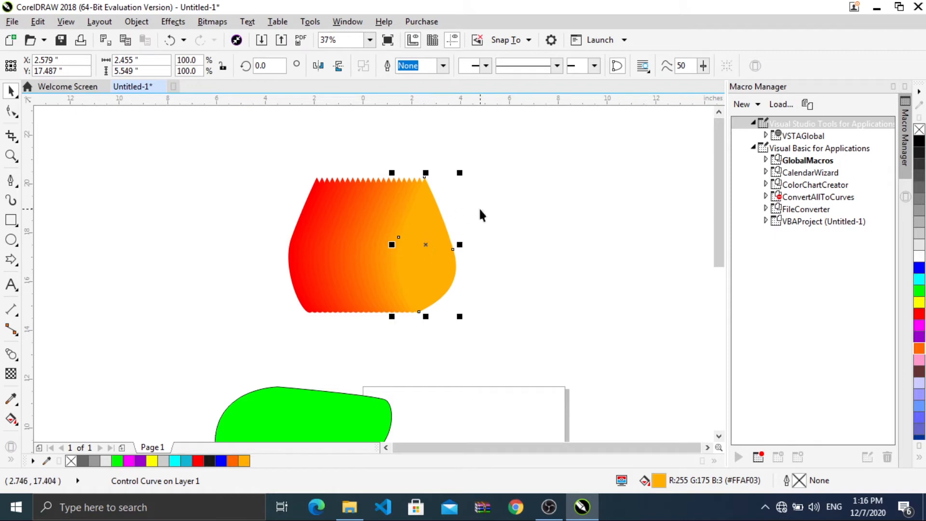
click(510, 207)
click(372, 240)
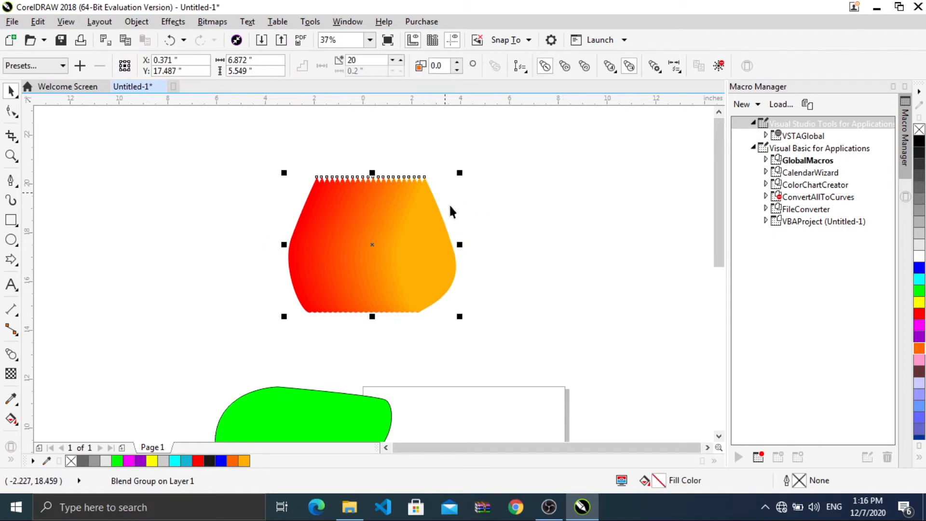
click(495, 210)
scroll(325, 204, up, 2)
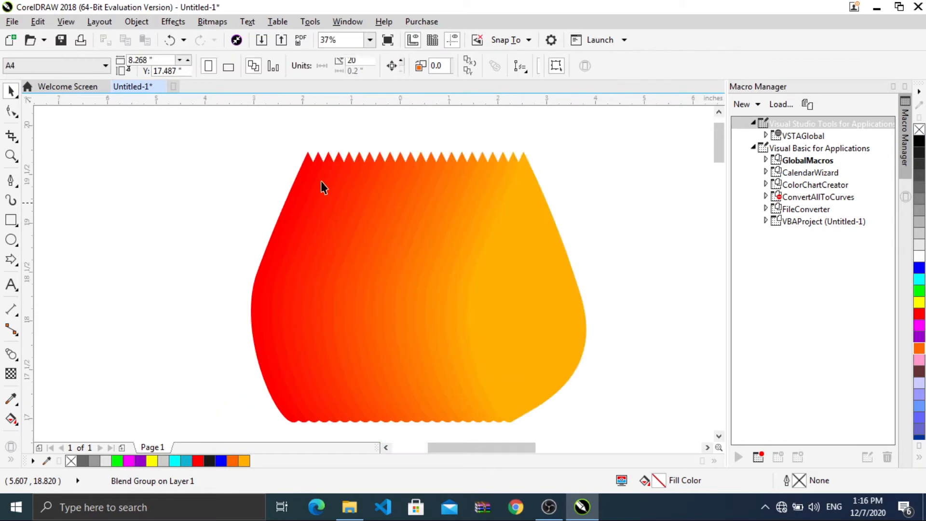
scroll(323, 187, up, 3)
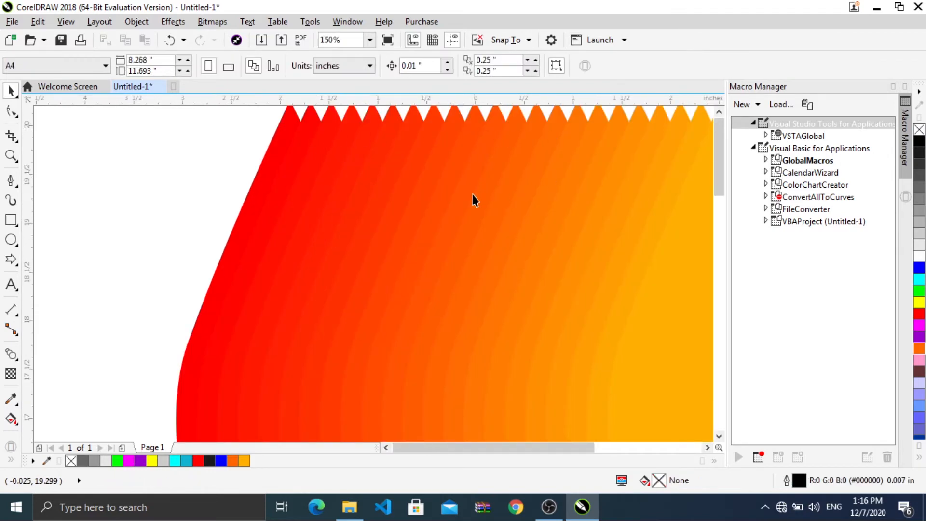
scroll(472, 200, down, 4)
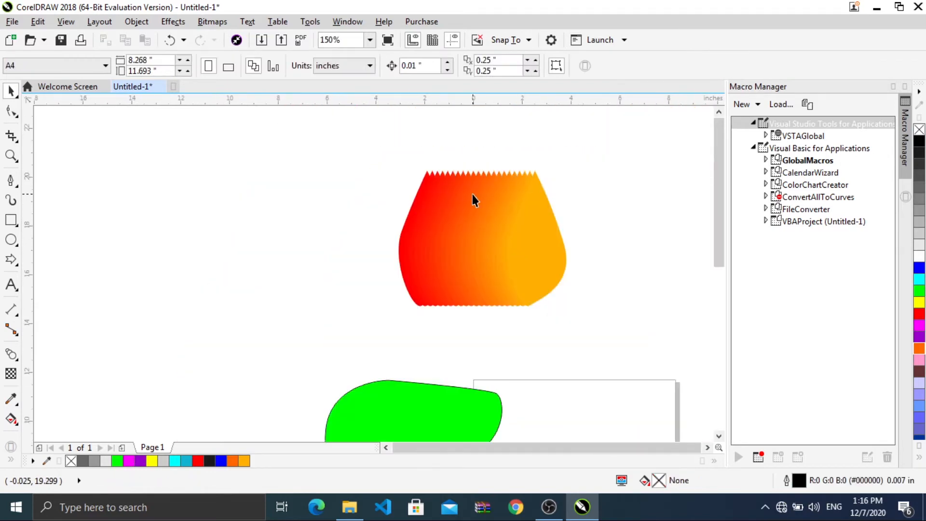
Stretch the blend by moving its amber end shape about 4.8 inches to the right
click(537, 241)
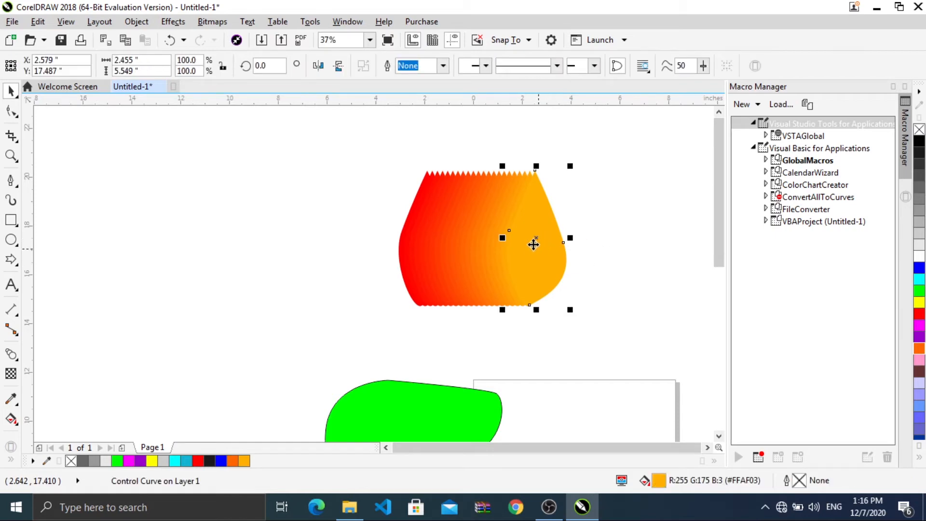
scroll(537, 229, up, 2)
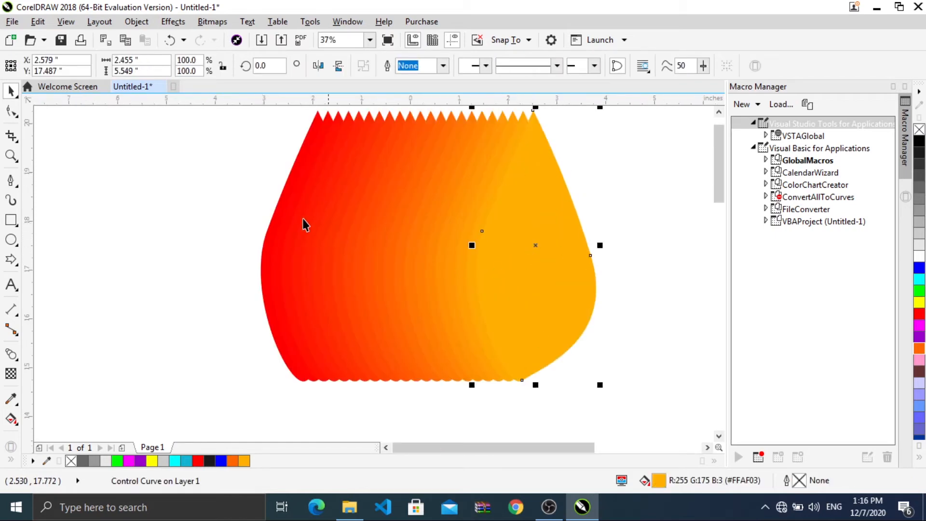
scroll(505, 261, down, 2)
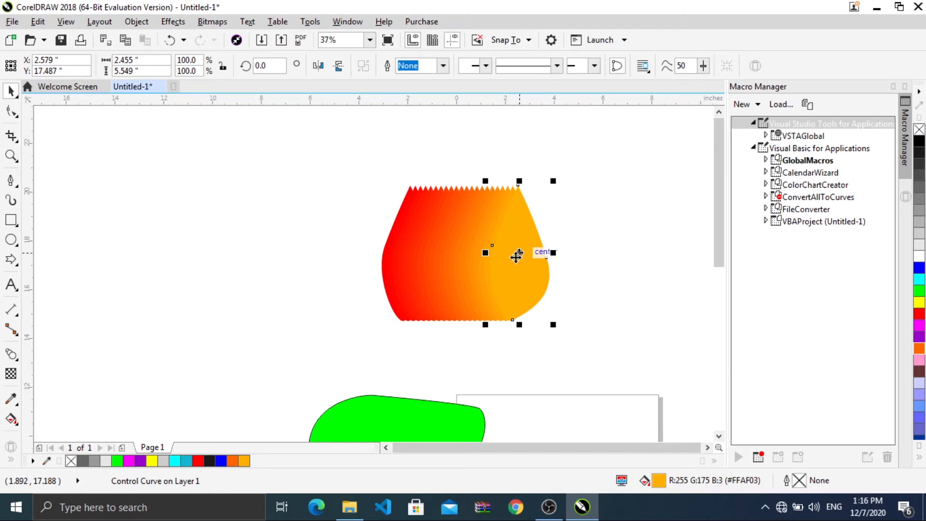
drag(516, 259, 635, 262)
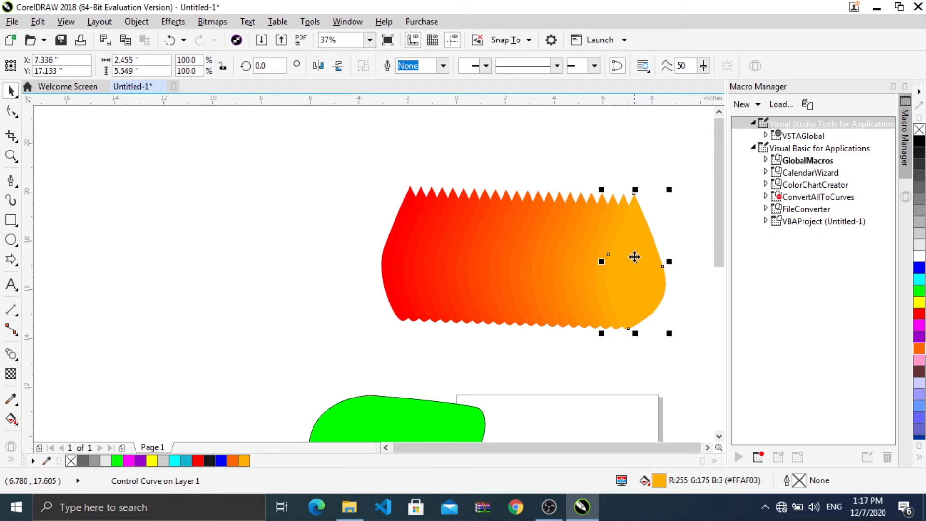
Move the blend's amber end shape over the red teardrop, with its center at about X -1.72, Y 17.35 inches
drag(634, 261, 414, 252)
key(ctrl+z)
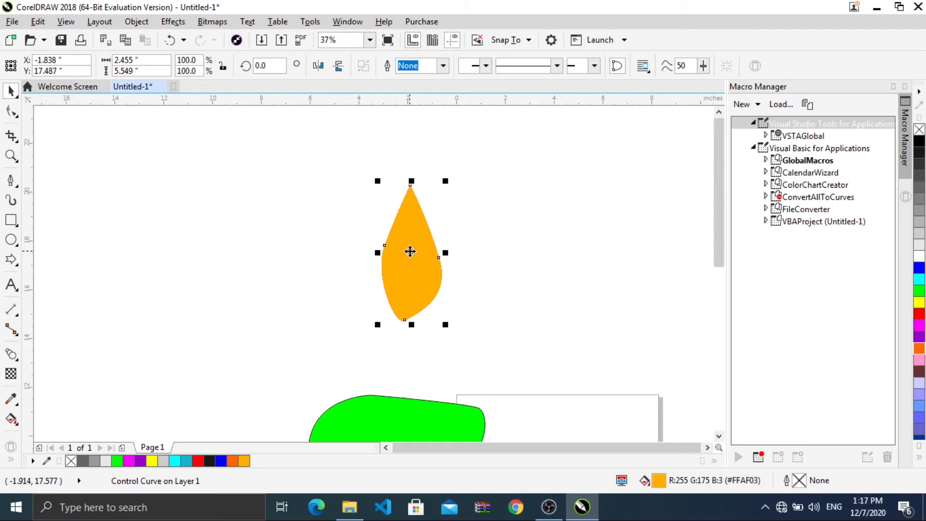
scroll(386, 266, up, 3)
scroll(379, 268, up, 6)
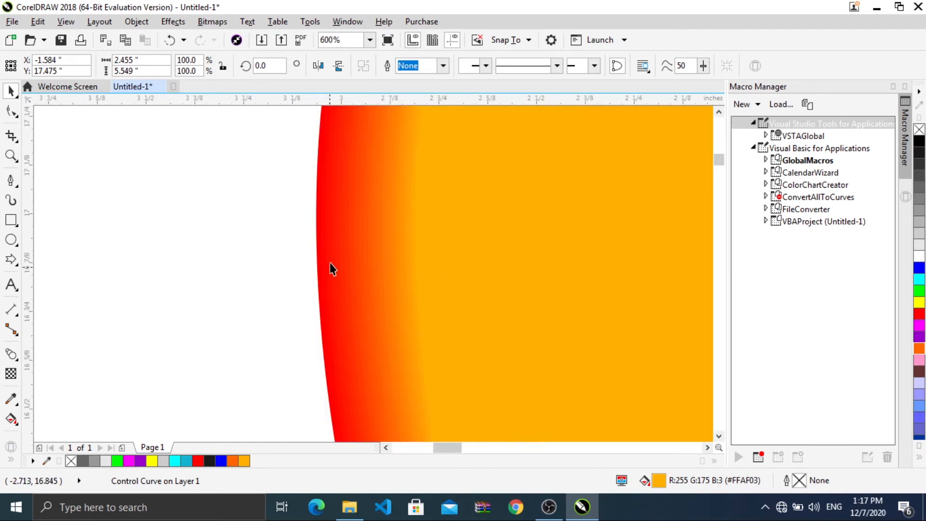
scroll(351, 239, down, 4)
scroll(352, 241, down, 2)
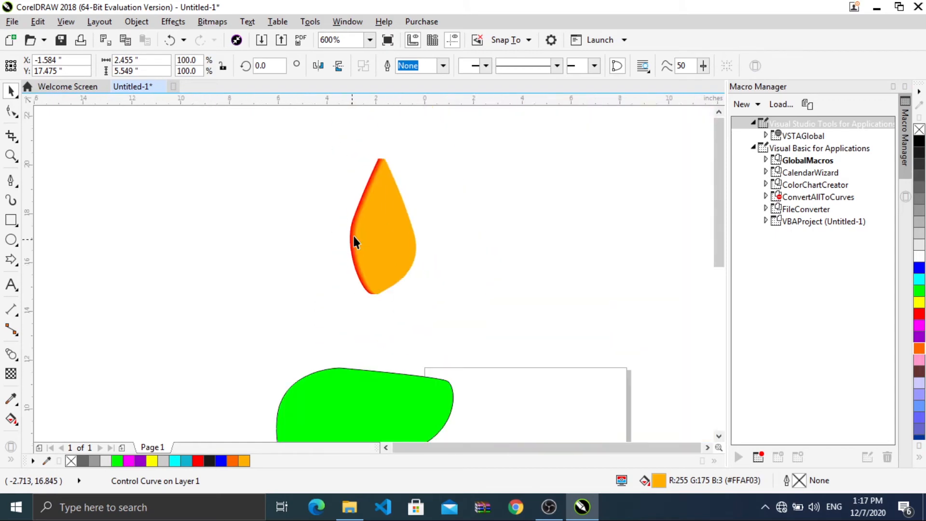
scroll(363, 219, up, 2)
drag(386, 219, 383, 223)
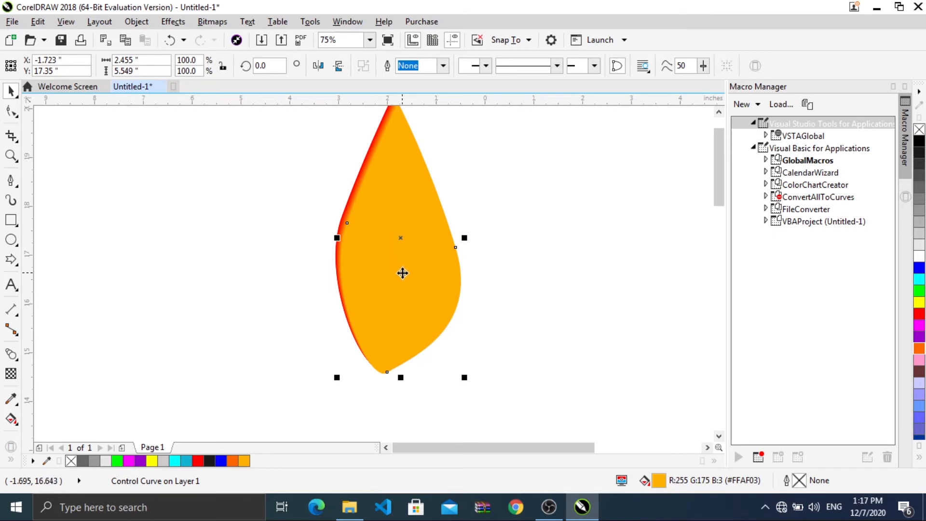
Scale the amber end shape to 42.5% and center it inside the red teardrop, at X -1.834, Y 17.447 inches
drag(466, 379, 450, 357)
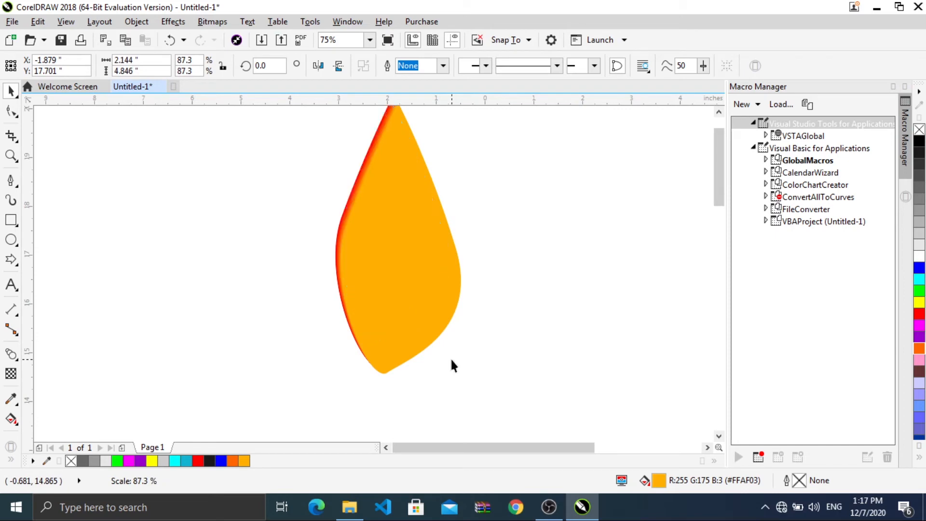
key(ctrl+z)
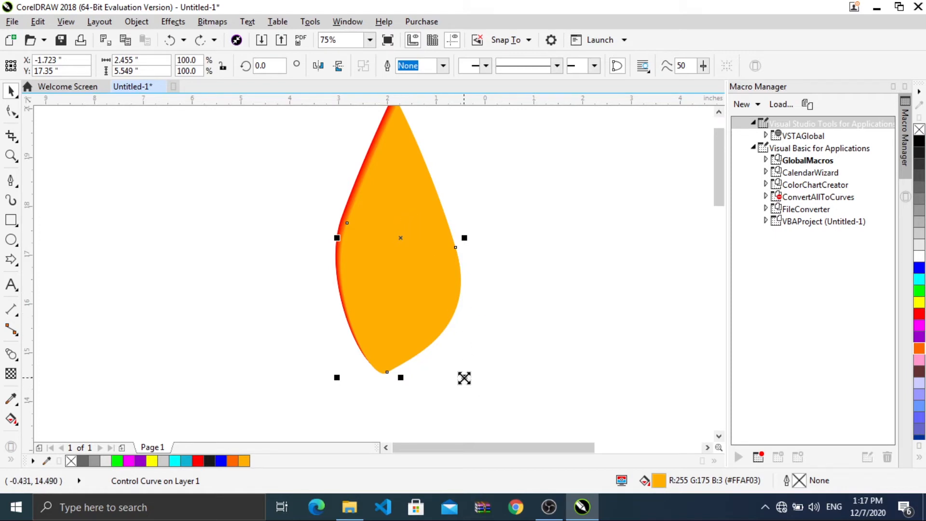
drag(464, 378, 438, 340)
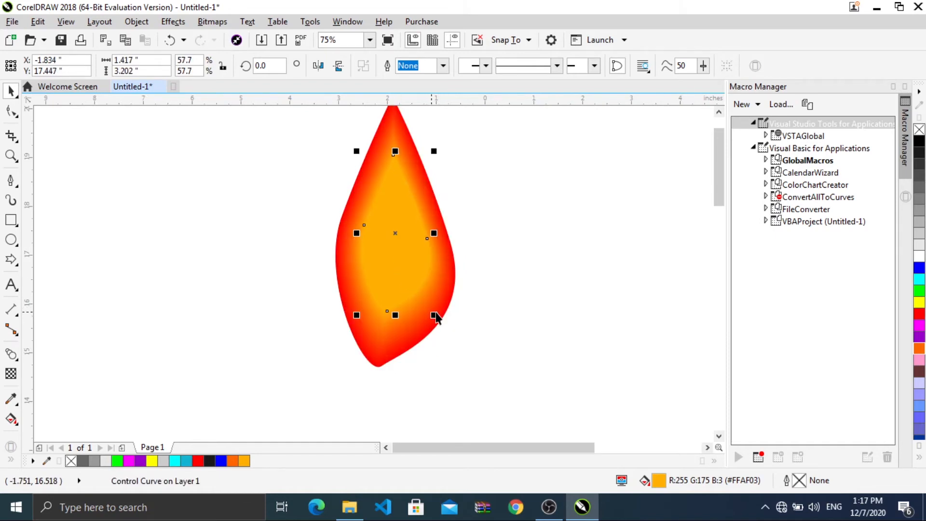
drag(438, 314, 429, 299)
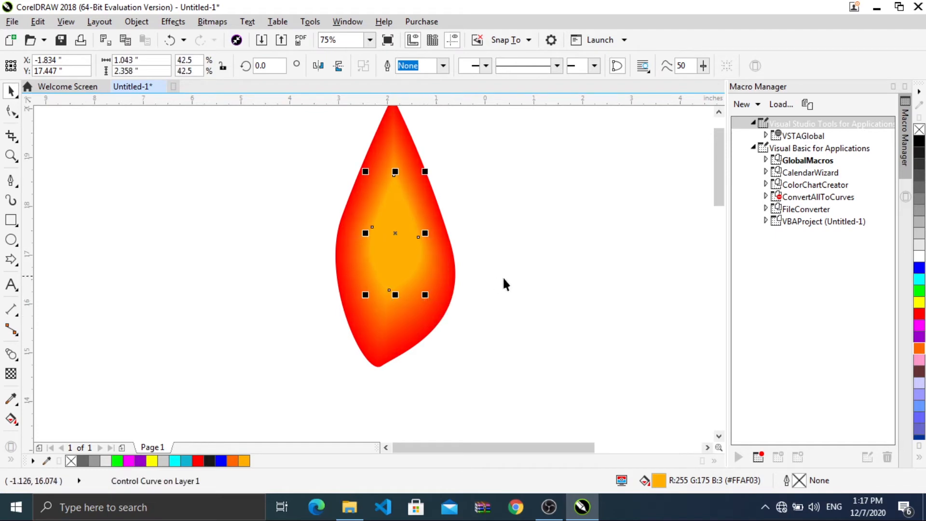
scroll(390, 277, down, 2)
click(441, 284)
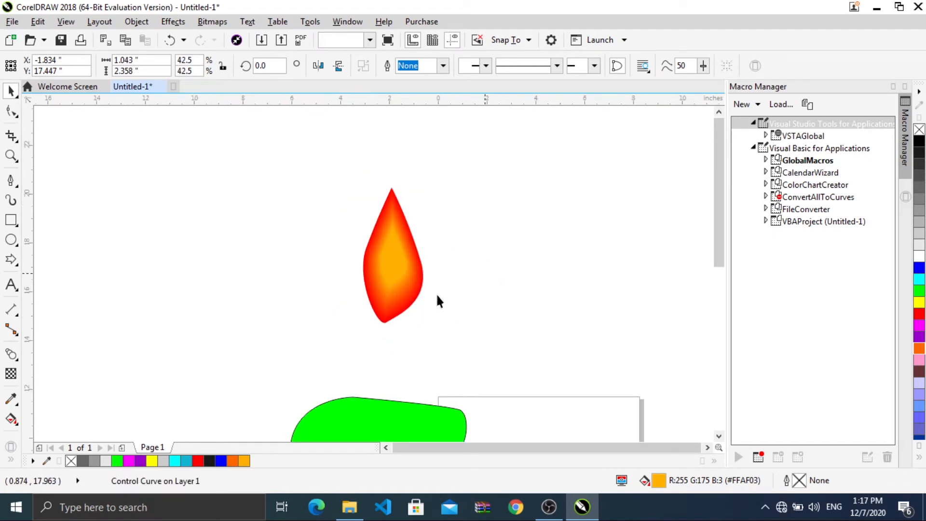
Practice selecting the whole flame blend group by enclosing it, and clear the selection
drag(459, 157, 346, 341)
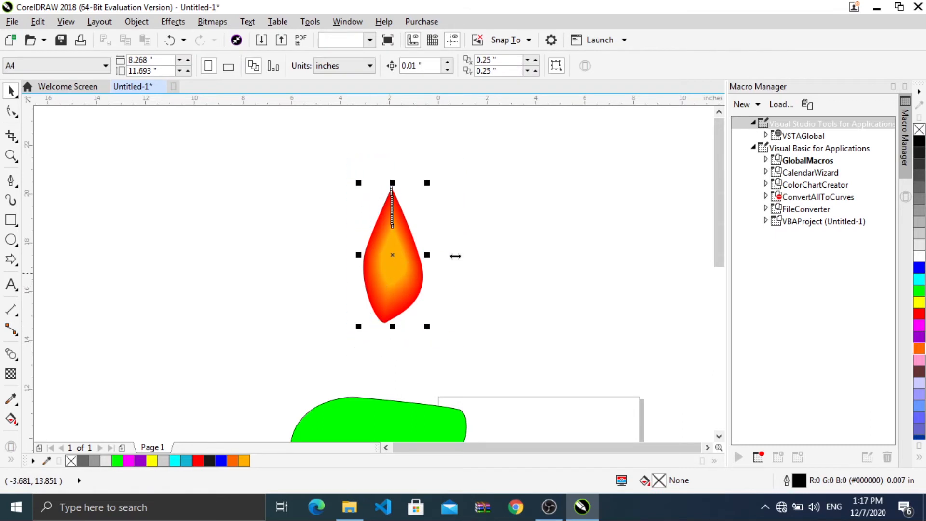
click(594, 310)
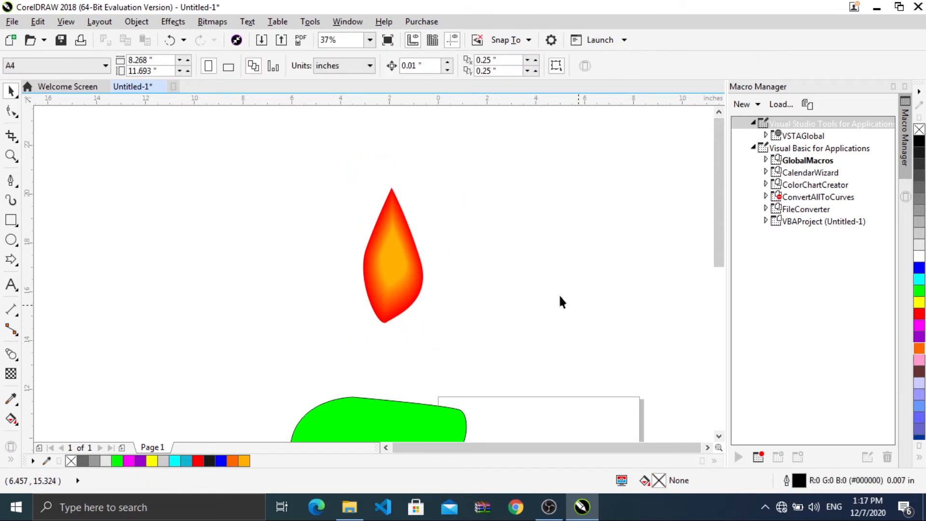
scroll(491, 257, down, 2)
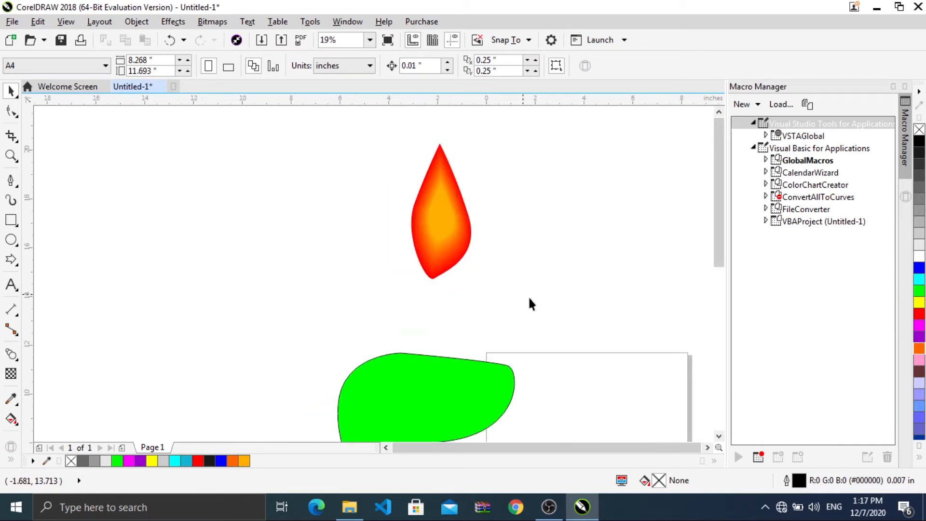
drag(588, 311, 440, 160)
drag(386, 124, 386, 124)
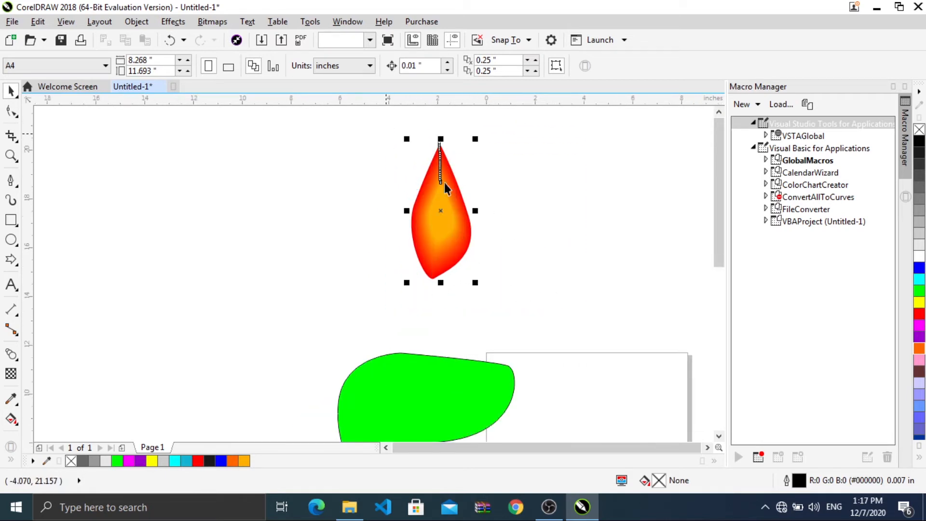
click(538, 291)
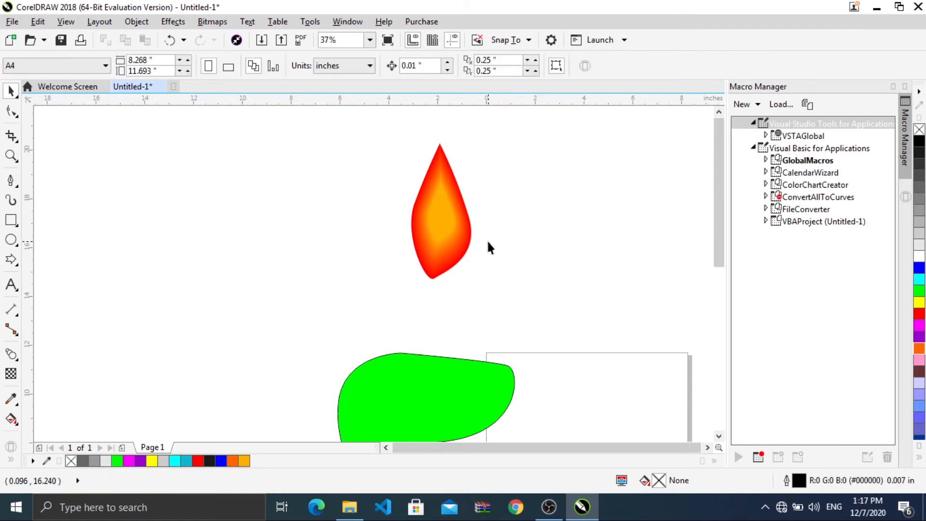
Try to move only the flame's amber core down and to the right, and undo the move
scroll(487, 239, down, 2)
click(471, 224)
click(501, 178)
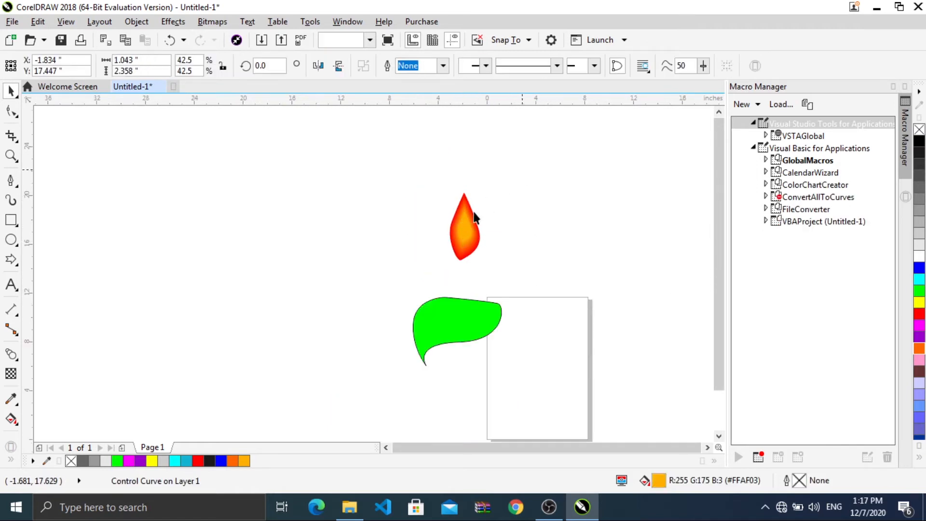
click(465, 219)
drag(466, 220, 506, 256)
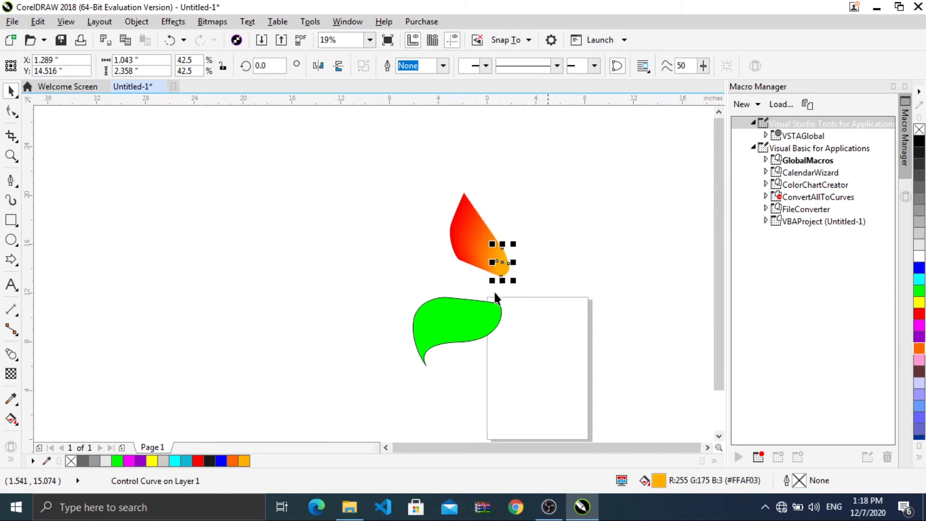
key(ctrl+z)
Select the whole flame blend group and move it onto the page, with its center at about X 4.38, Y 6.59 inches
drag(537, 165, 399, 285)
drag(462, 257, 541, 373)
scroll(543, 383, up, 2)
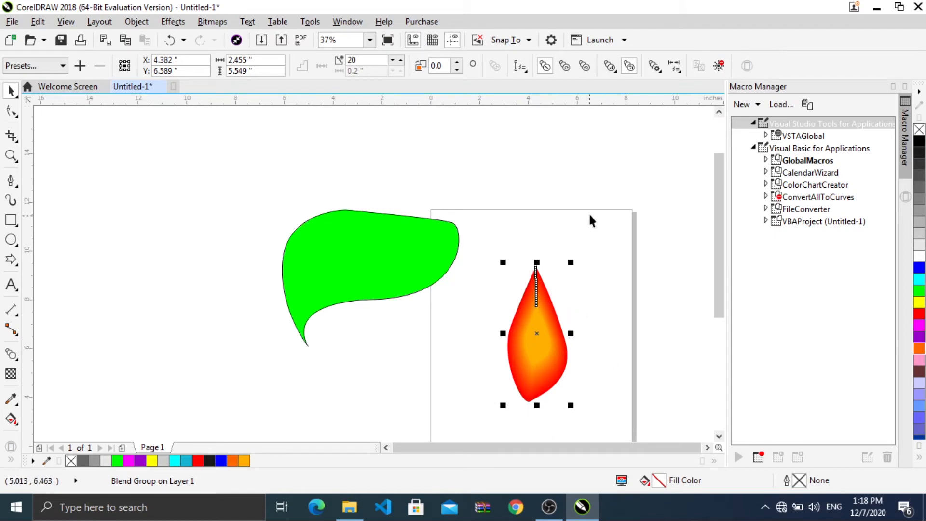
drag(672, 232, 479, 435)
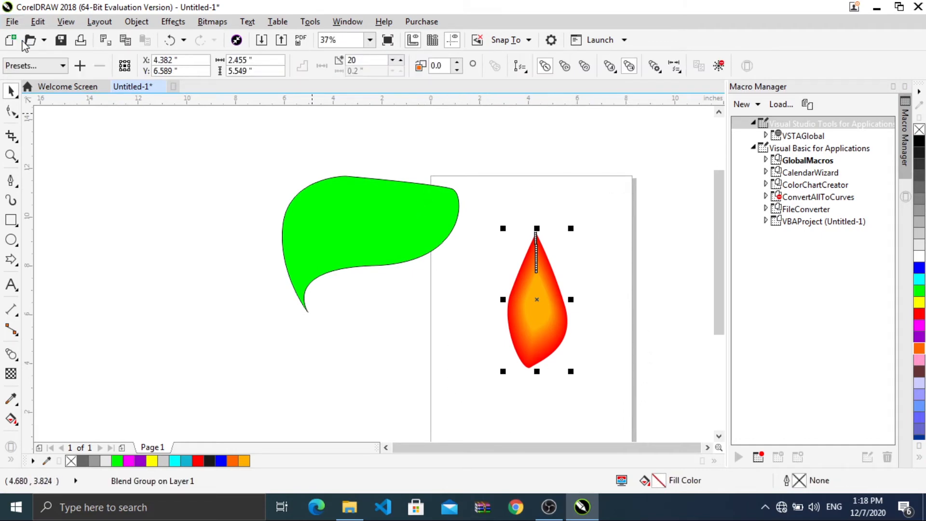
Start exporting the selected flame and choose the CorelDraw folder on New Volume (E:) as the destination
click(9, 25)
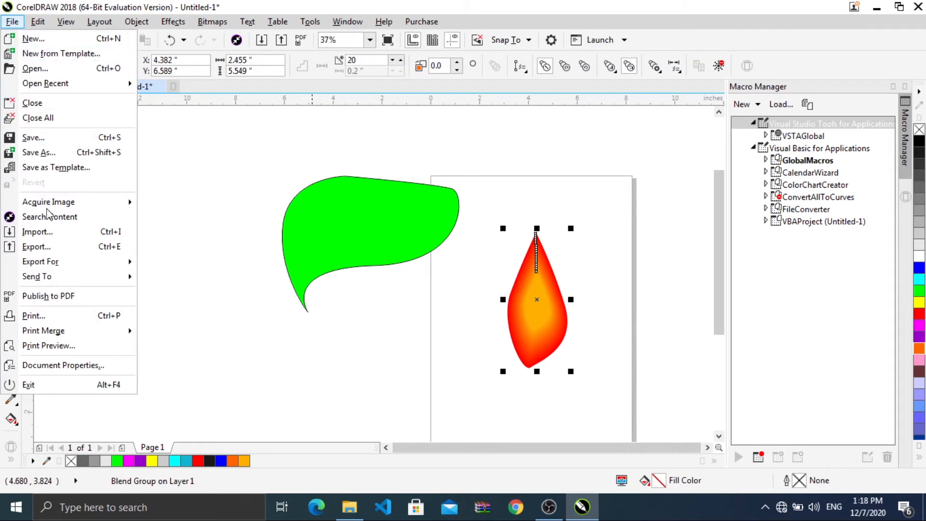
click(35, 246)
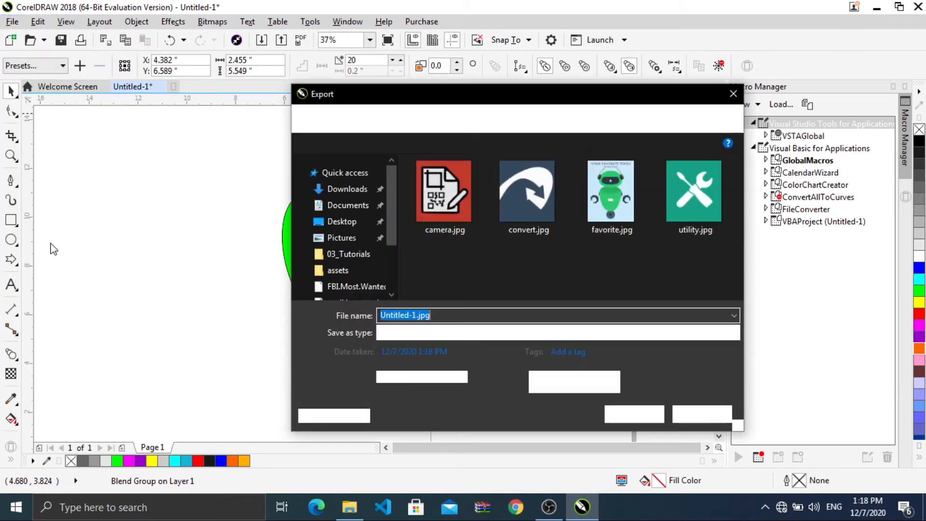
scroll(344, 290, down, 1)
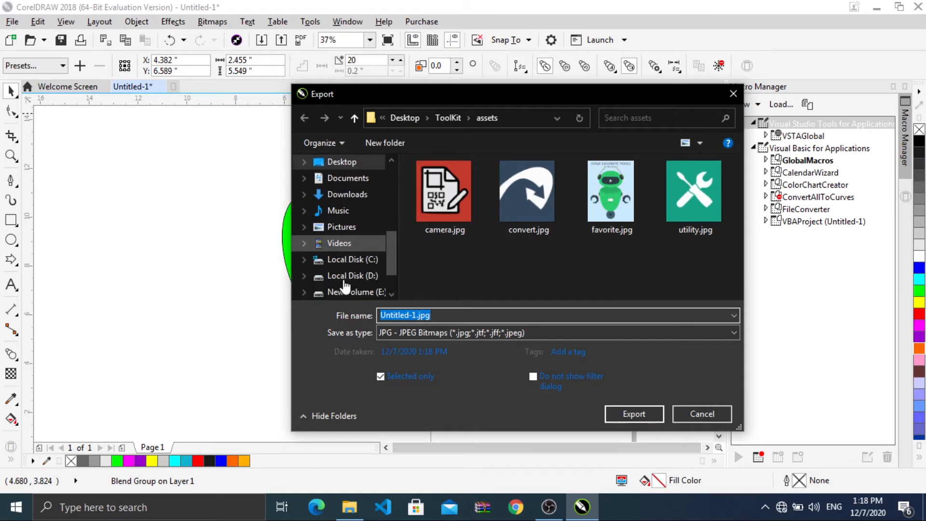
click(352, 291)
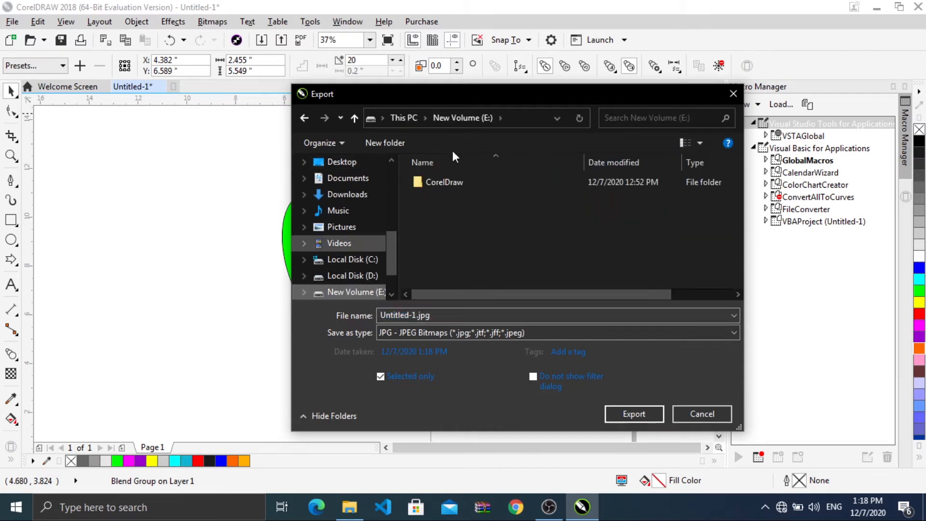
double_click(444, 184)
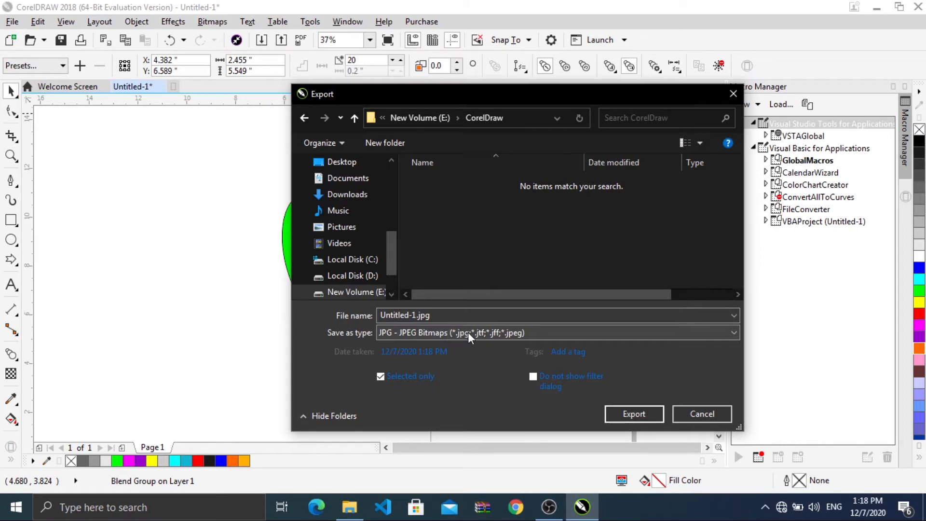
drag(482, 94, 225, 37)
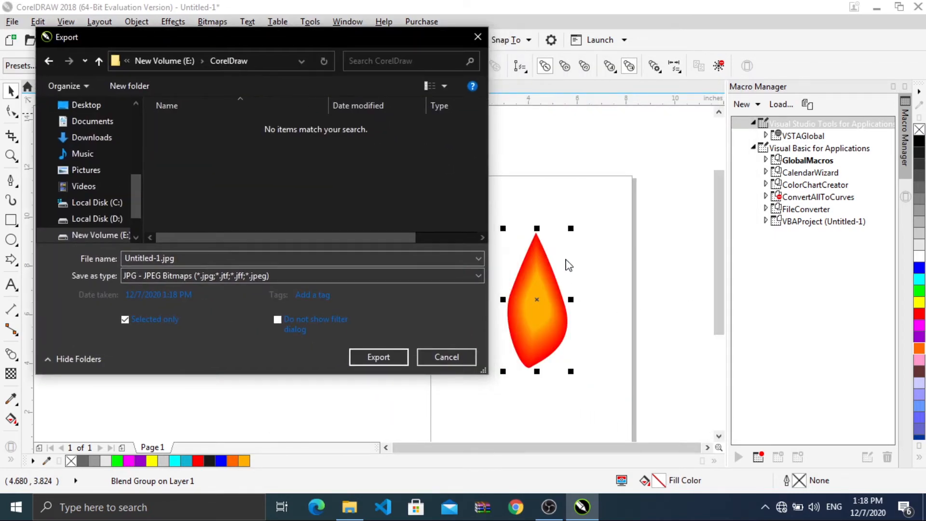
Set the export format to PNG - Portable Network Graphics, name the file "fire", and continue to the PNG export settings
click(273, 277)
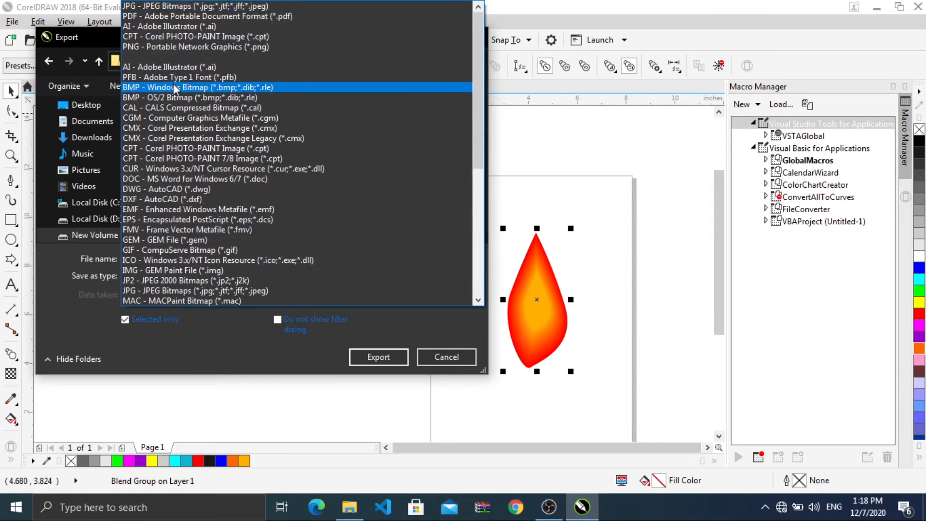
scroll(165, 164, down, 3)
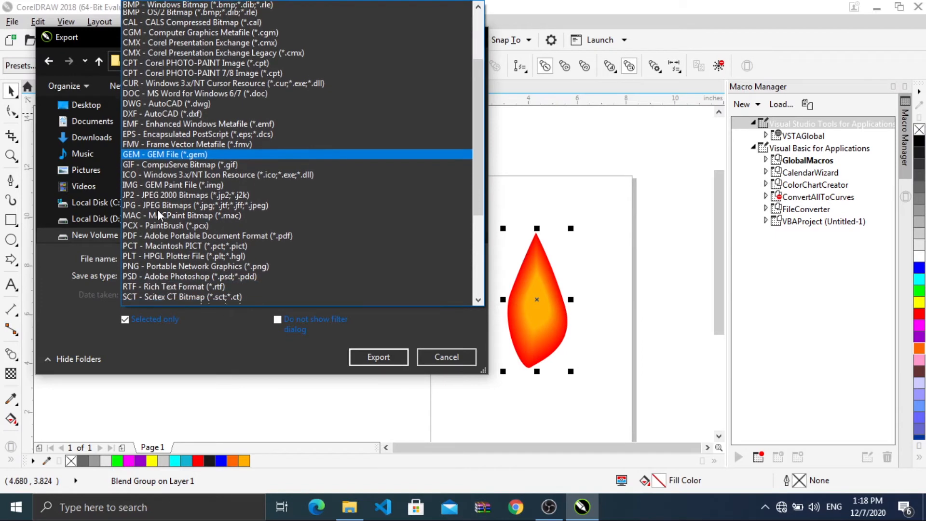
scroll(157, 224, down, 4)
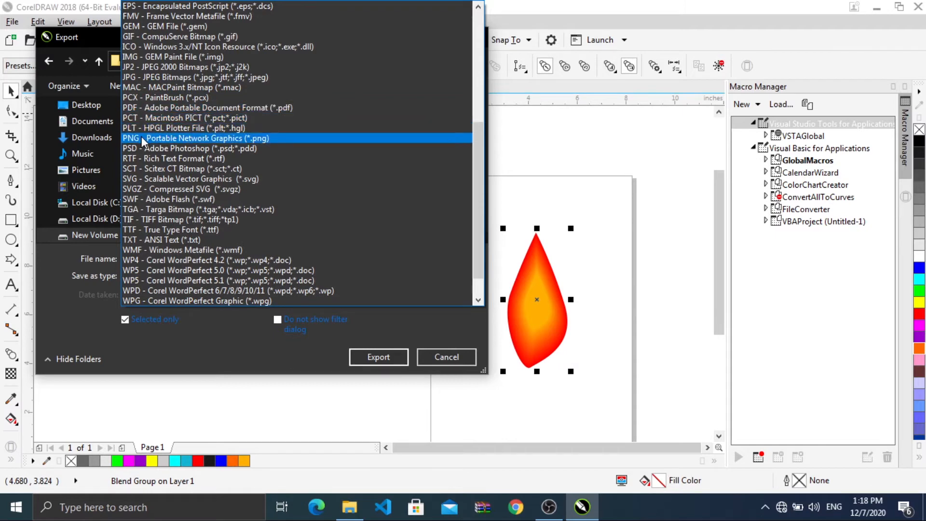
click(232, 138)
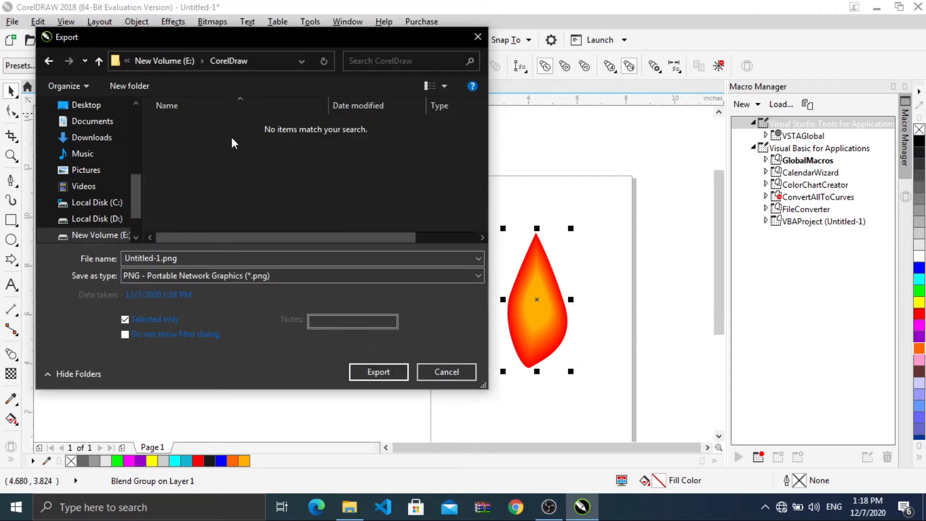
click(200, 256)
text(fire)
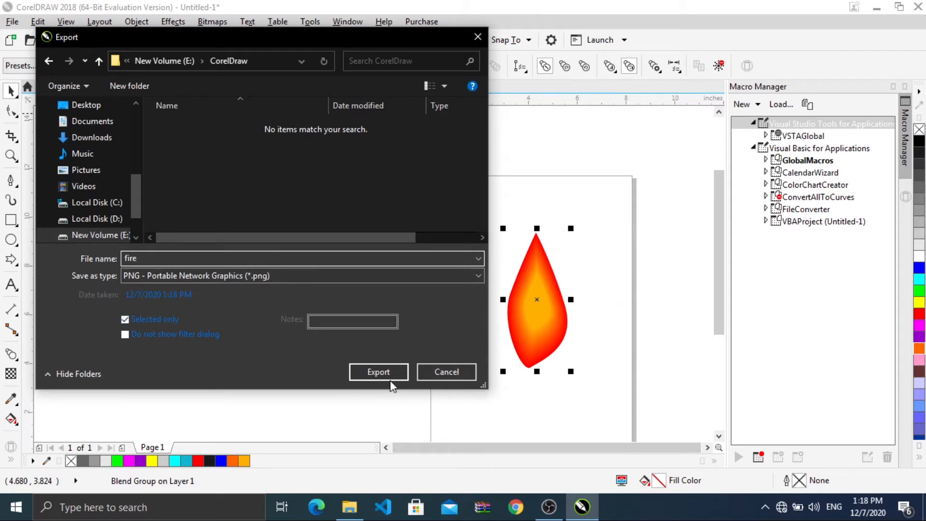
click(377, 372)
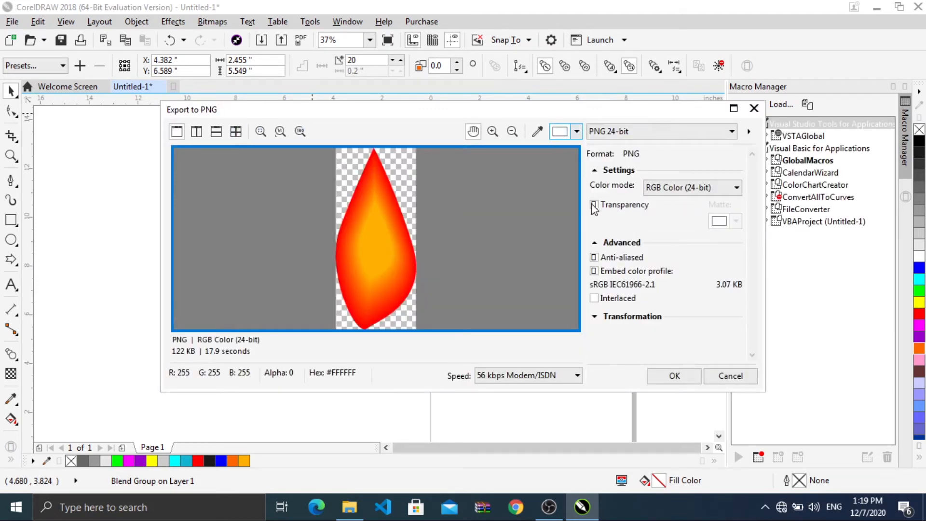
Keep the PNG color mode at RGB Color (24-bit), toggle transparency off and back on, finish exporting the flame, and clear the selection
click(697, 190)
click(698, 191)
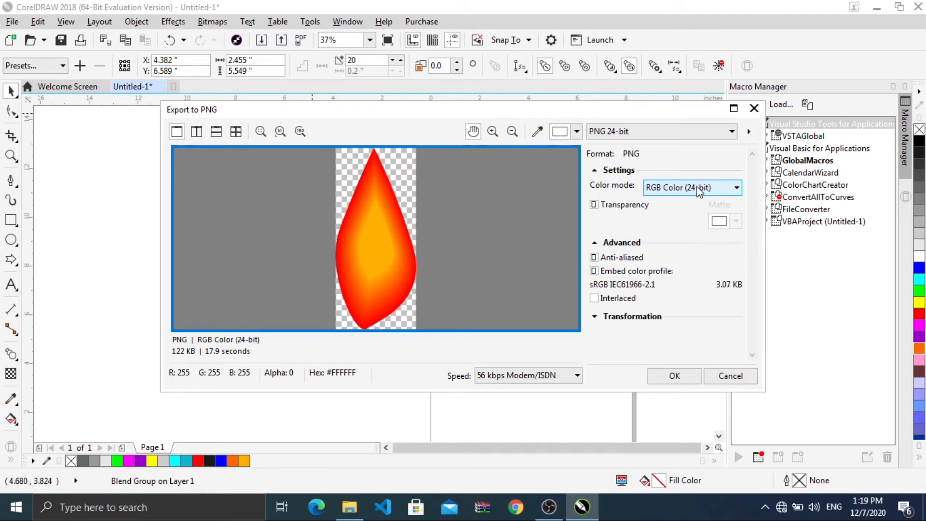
click(594, 205)
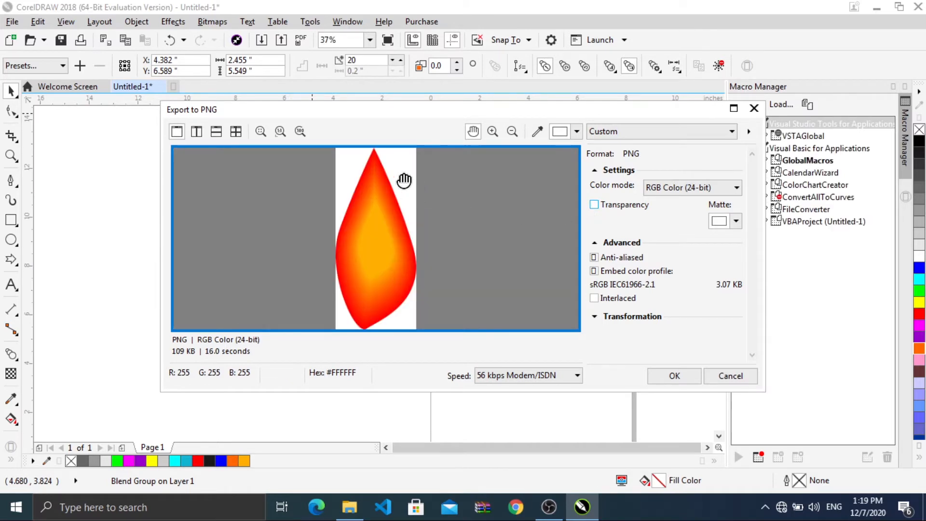
click(595, 206)
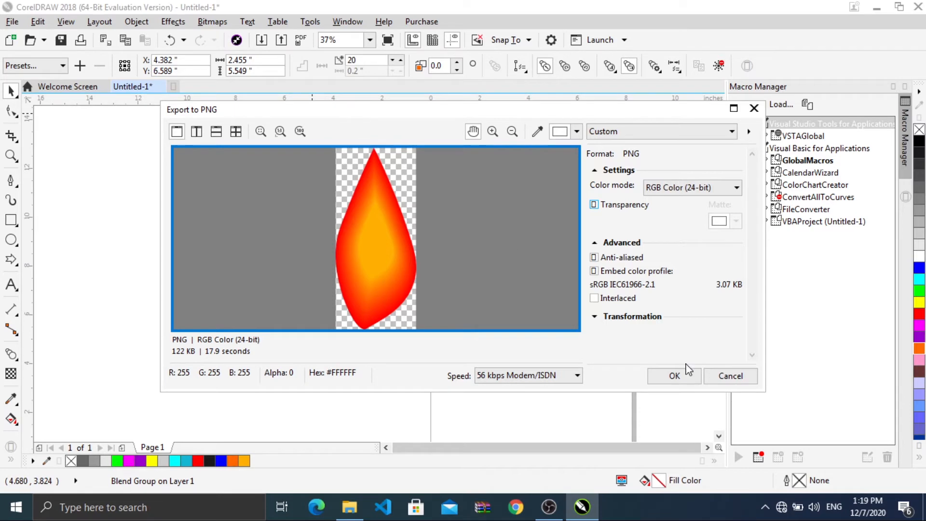
click(674, 376)
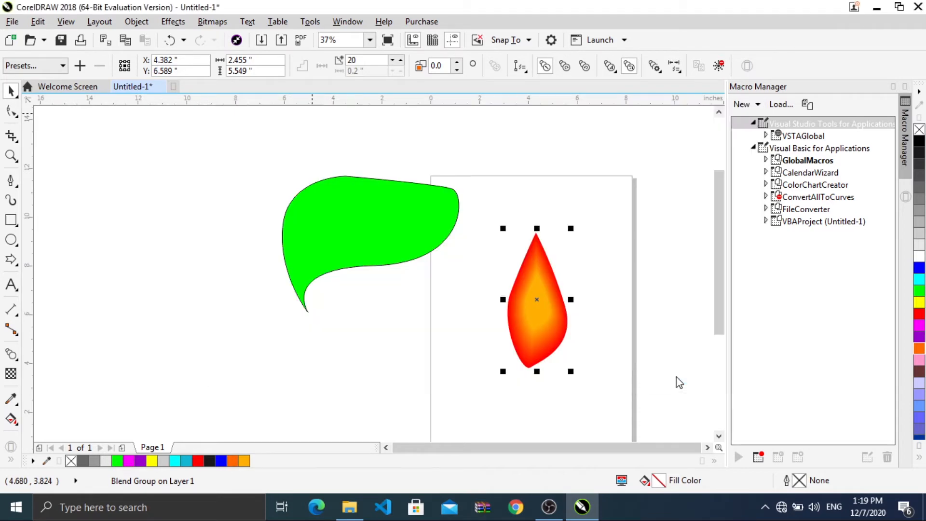
click(675, 377)
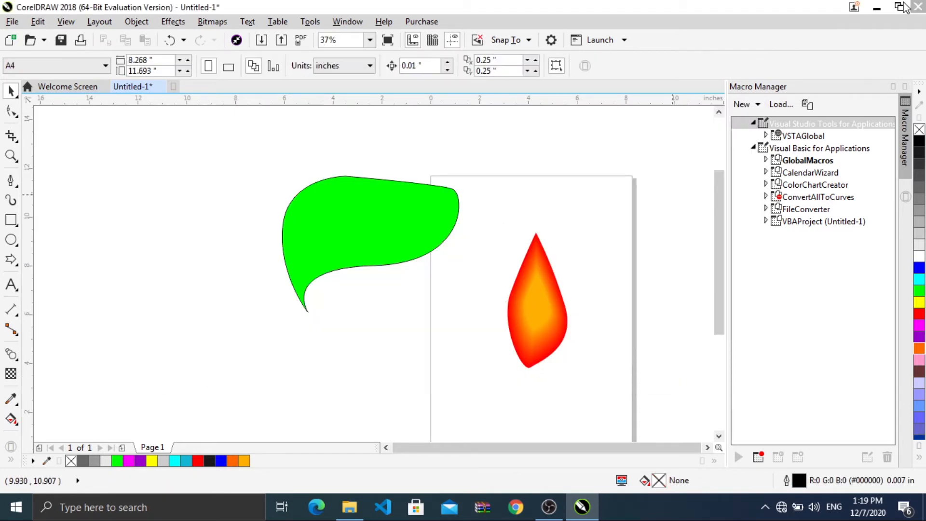
Switch to File Explorer and display the CorelDraw folder's contents as large icons to check the exported fire.png
click(876, 7)
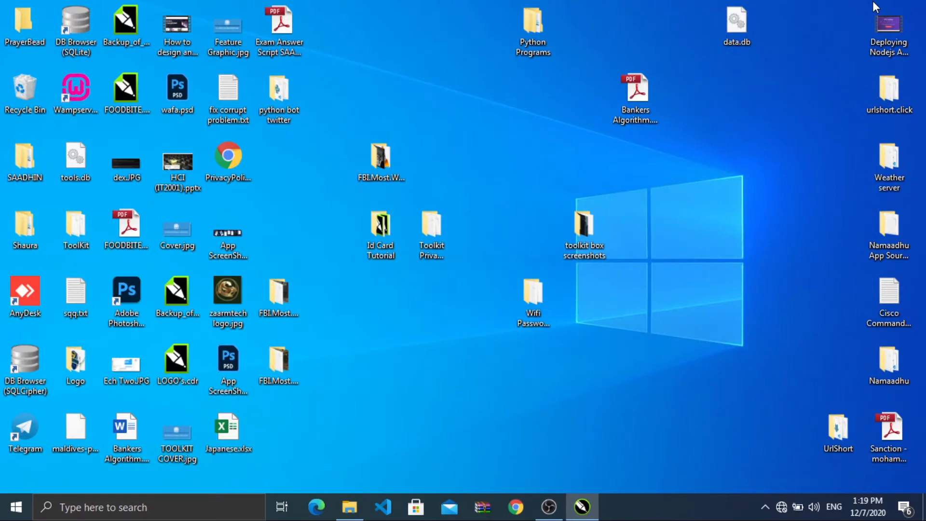
click(349, 506)
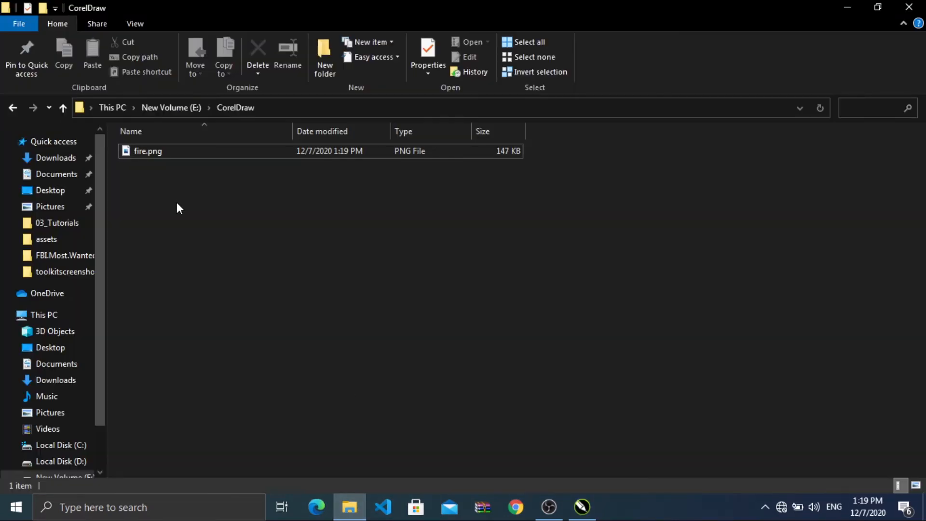
right_click(179, 169)
mouse_move(236, 181)
click(506, 195)
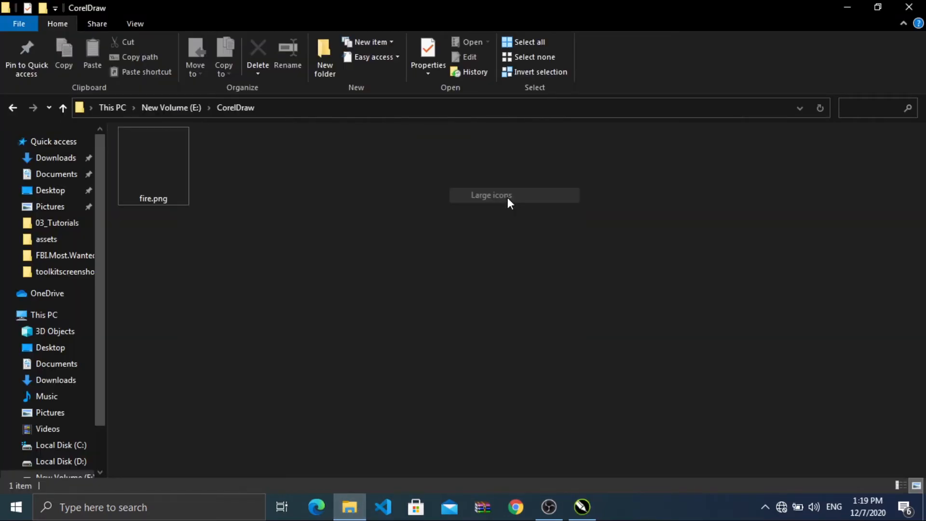
right_click(379, 212)
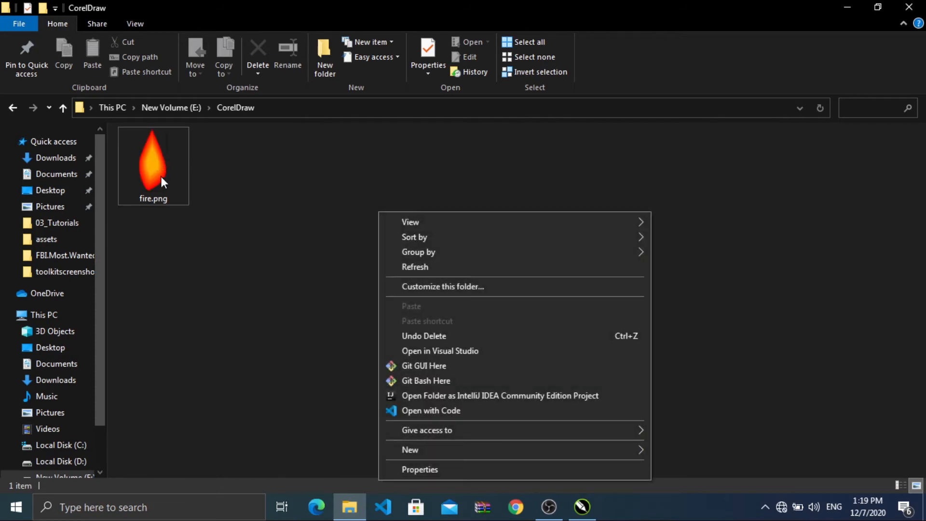
click(303, 184)
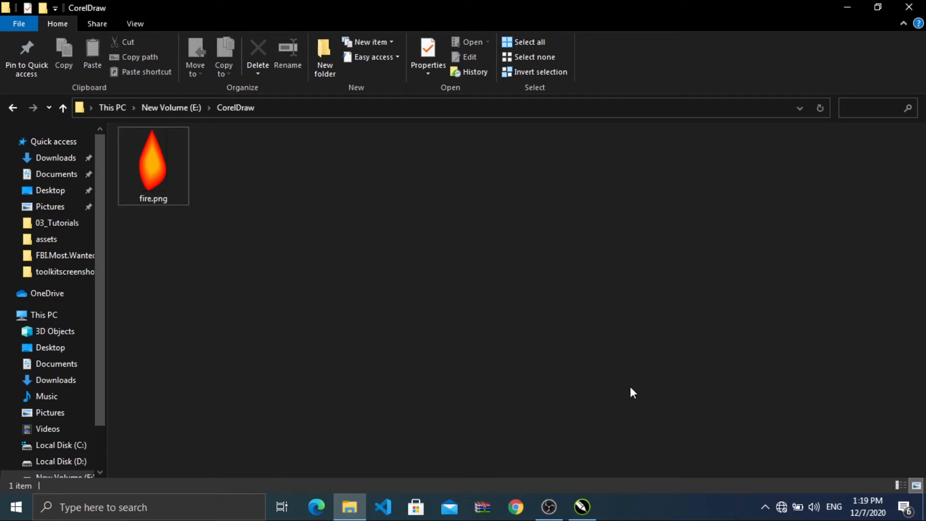
Switch back to CorelDRAW and add the artistic text "Hello" near the upper part of the page
click(593, 505)
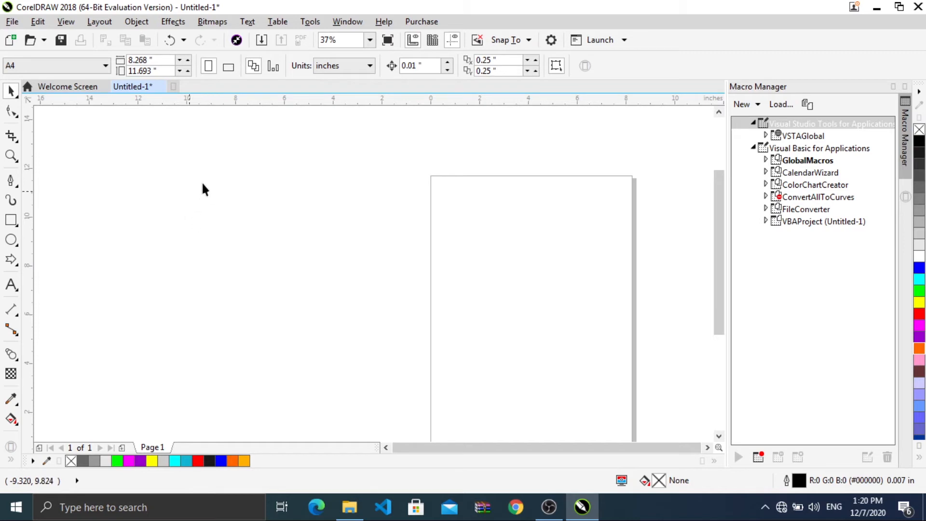
click(12, 285)
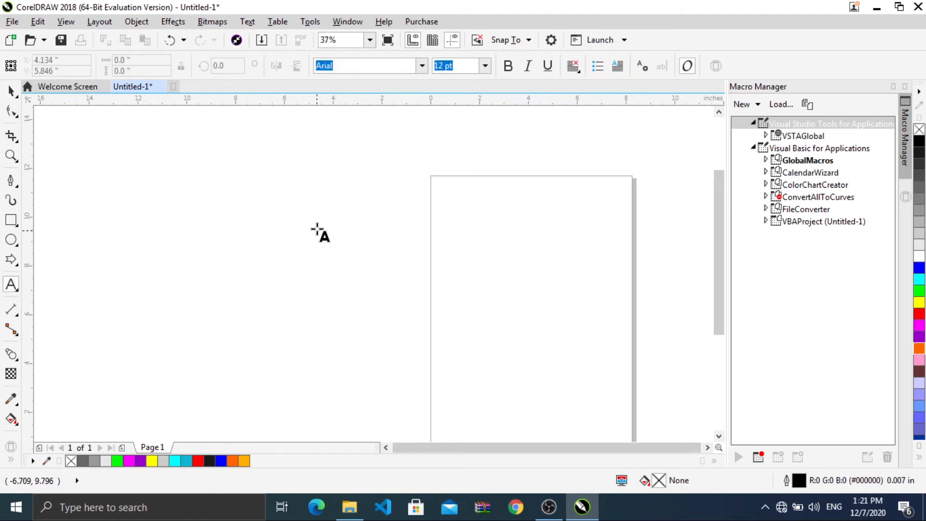
scroll(318, 231, down, 1)
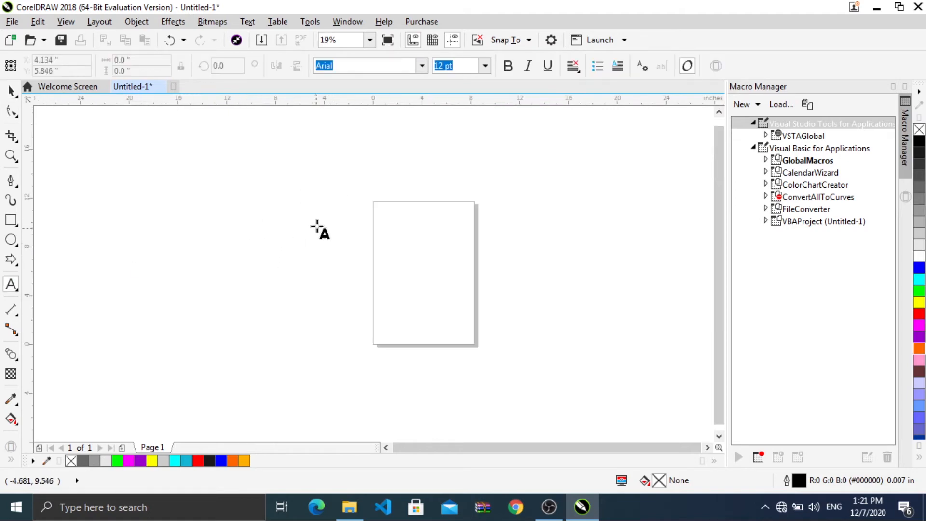
scroll(394, 237, up, 1)
click(402, 230)
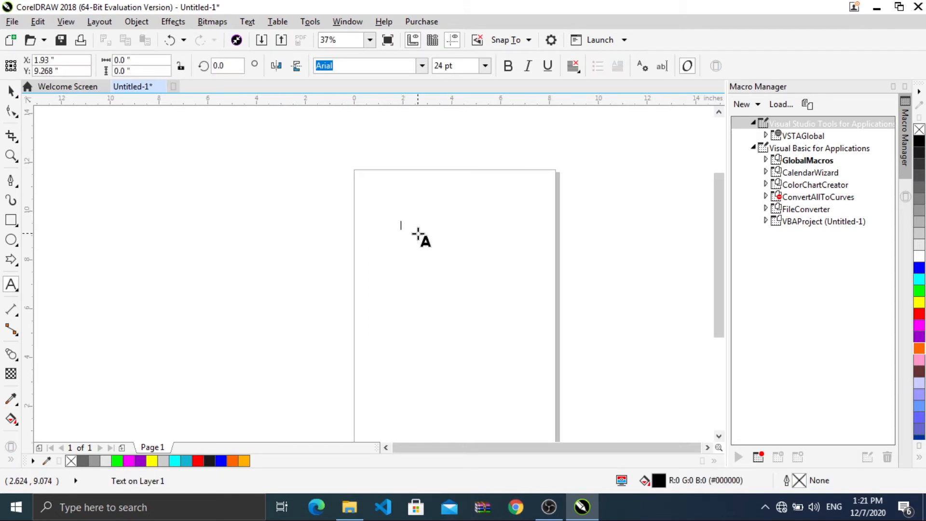
text(Hello)
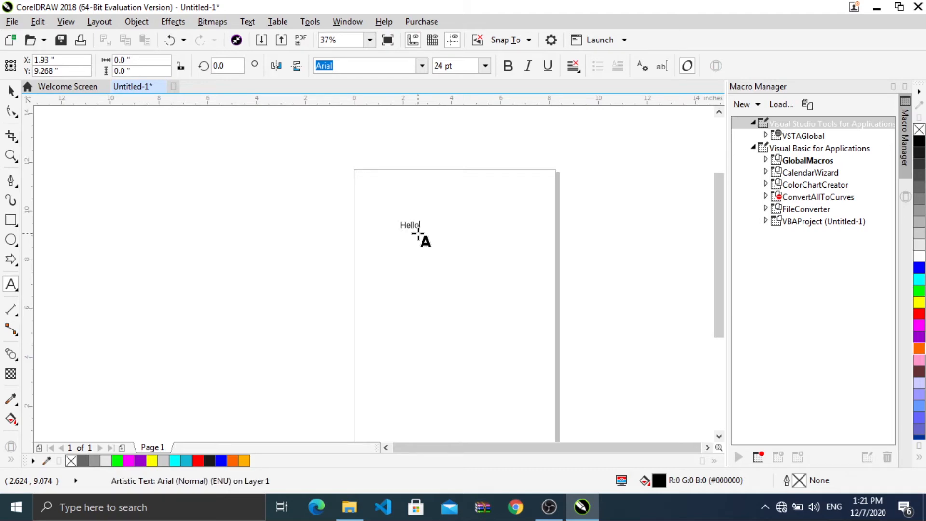
scroll(418, 236, up, 3)
key(Escape)
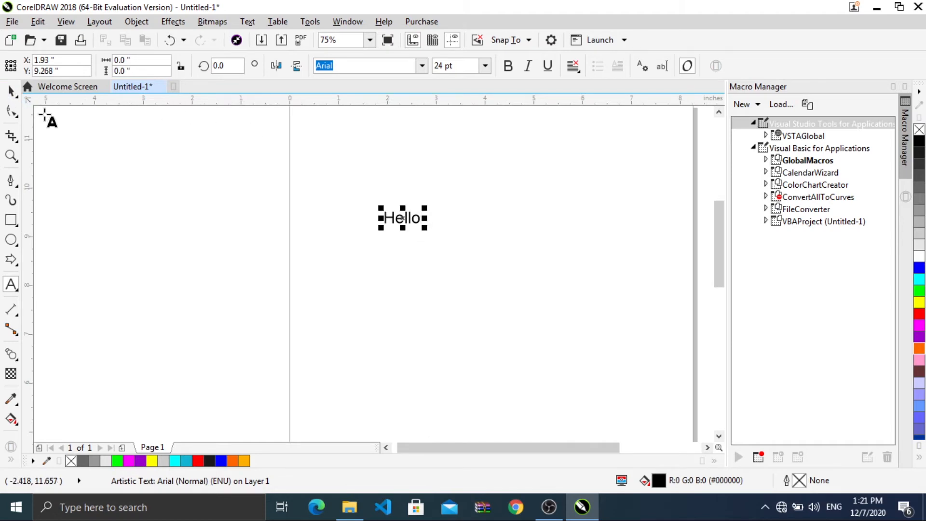
Enlarge the "Hello" text proportionally to about 5.33 by 1.80 inches, keeping its upper-left corner in place
key(space)
scroll(414, 200, up, 2)
scroll(413, 201, down, 2)
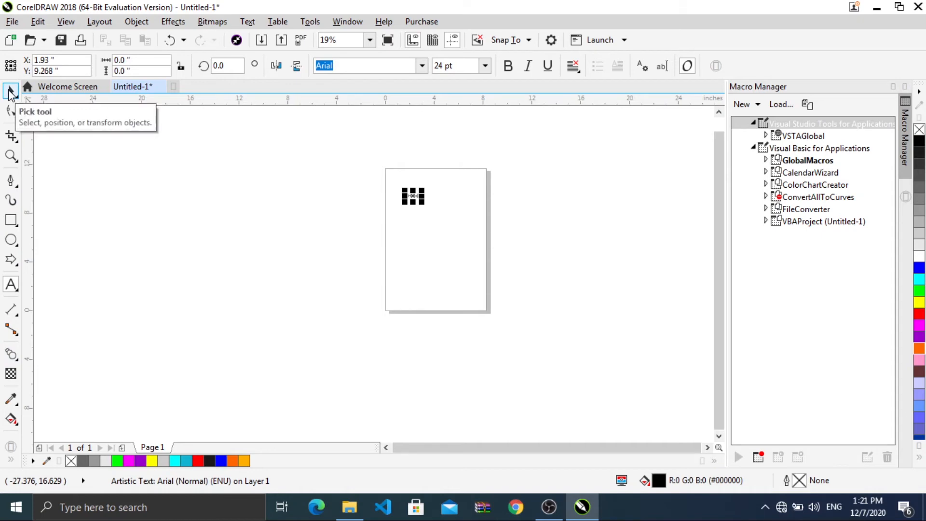
click(10, 91)
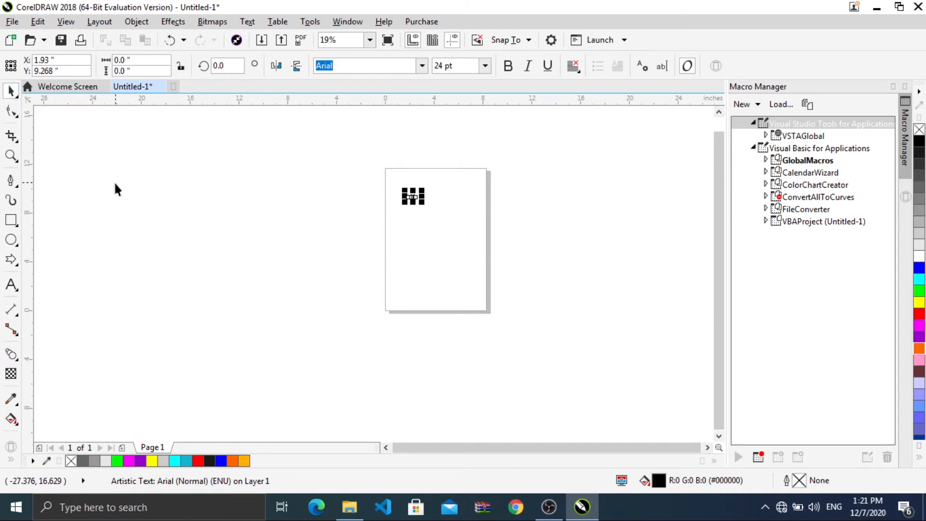
scroll(451, 169, up, 2)
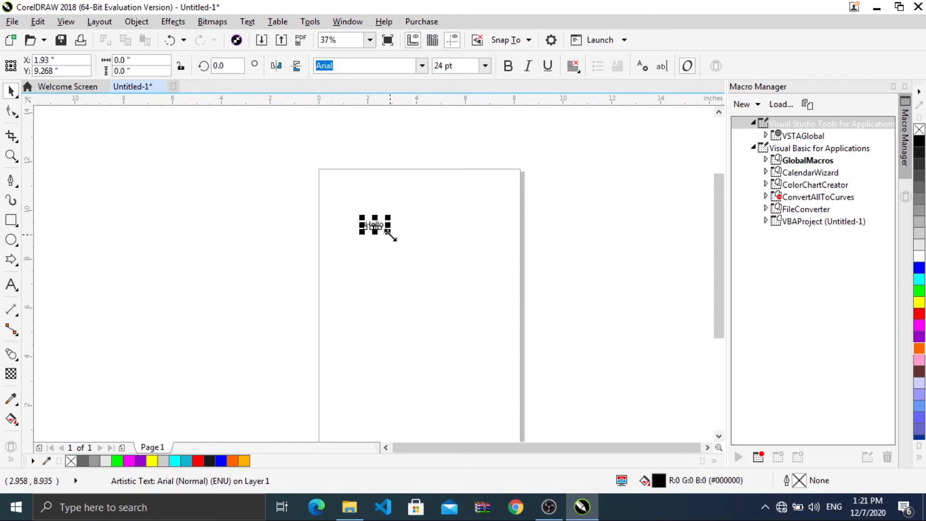
drag(390, 235, 498, 353)
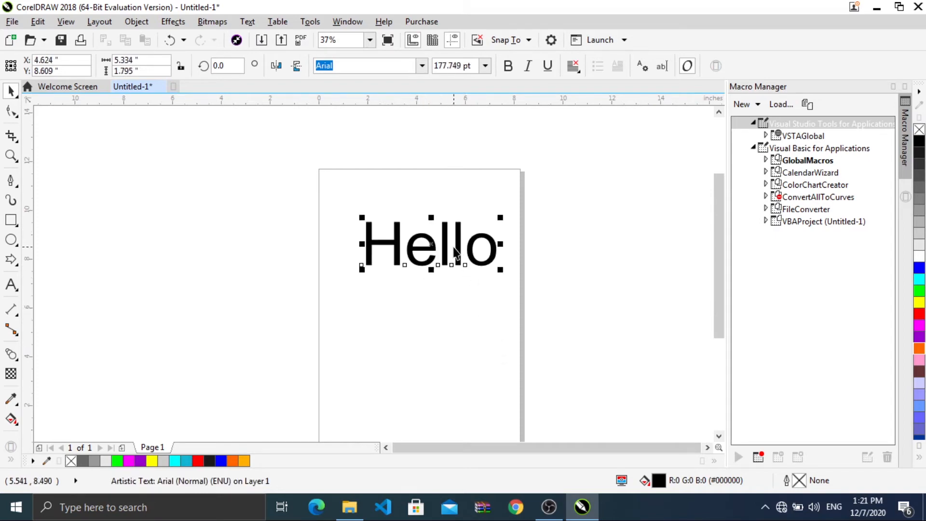
Try a cyan fill on the "Hello" text, and set its fill to blue (#0000FF)
click(919, 268)
click(919, 280)
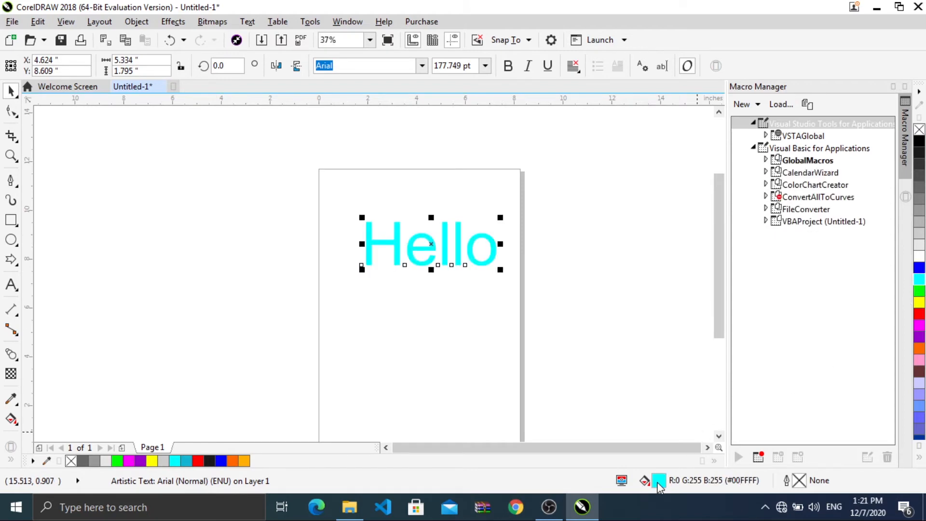
click(919, 268)
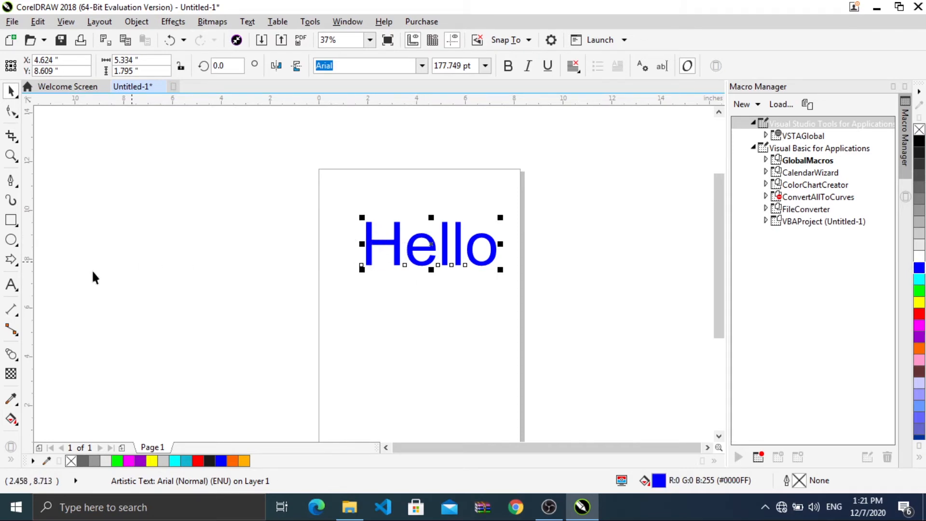
Select all the characters of the "Hello" text and change their font to Arial Unicode MS
click(11, 286)
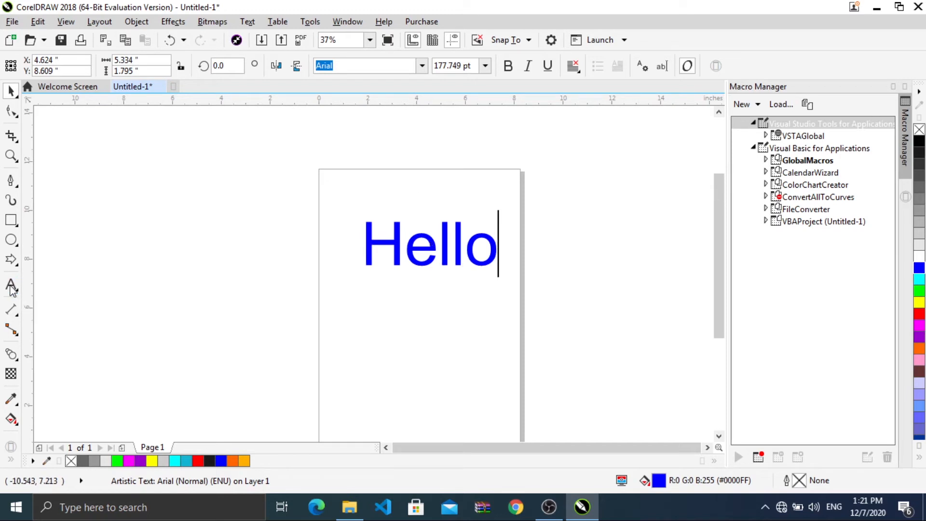
click(418, 255)
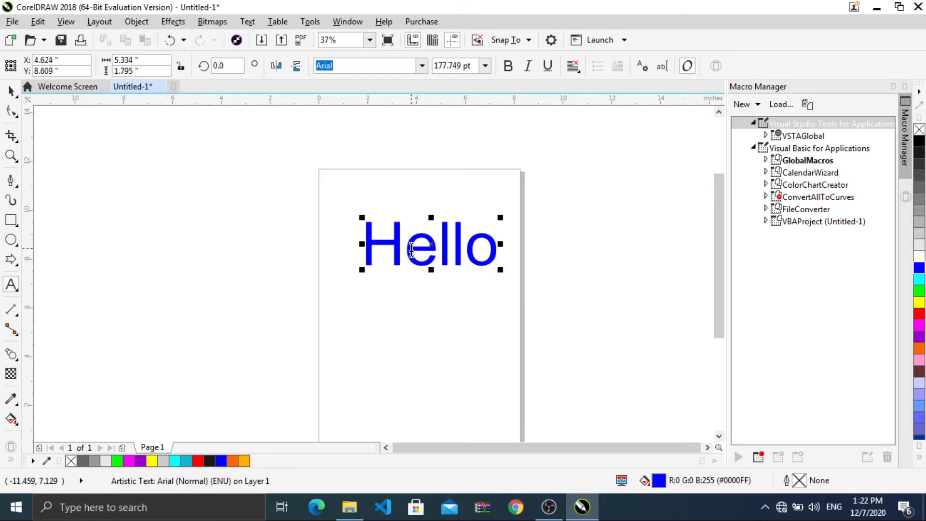
double_click(411, 249)
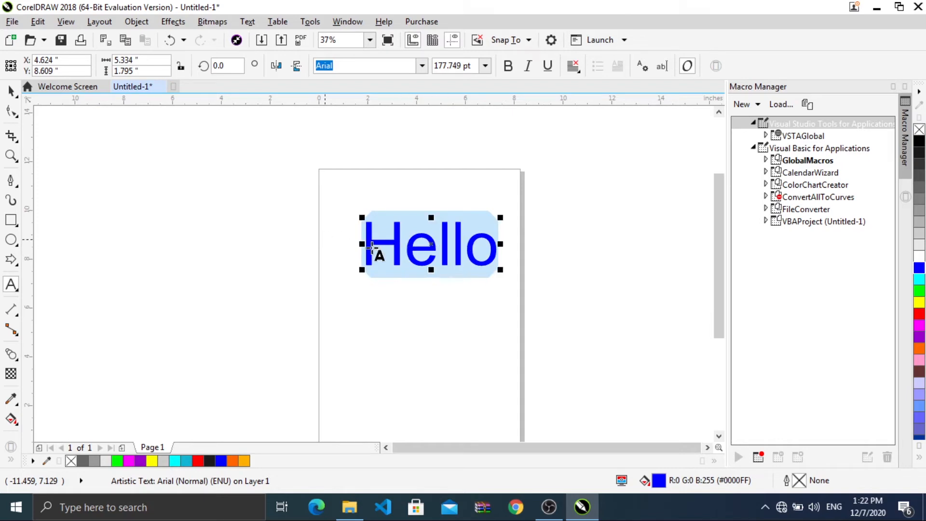
click(422, 67)
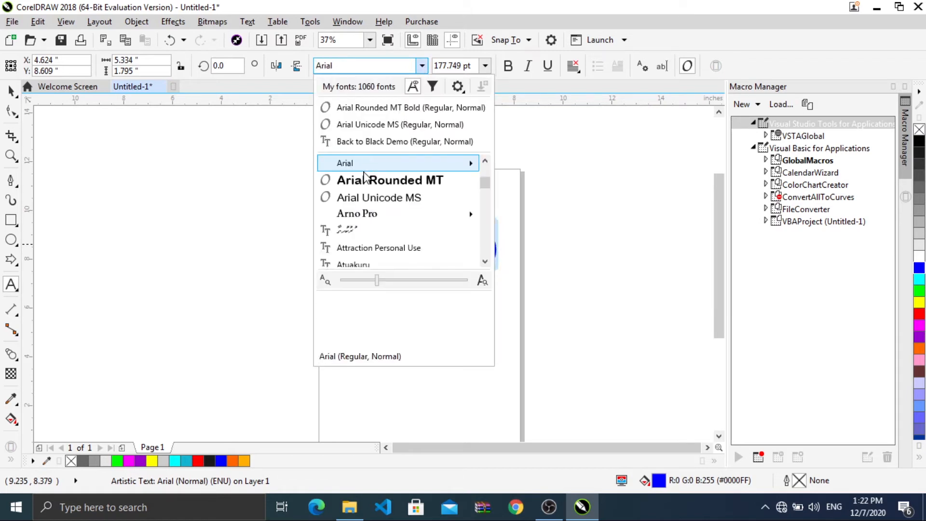
click(367, 197)
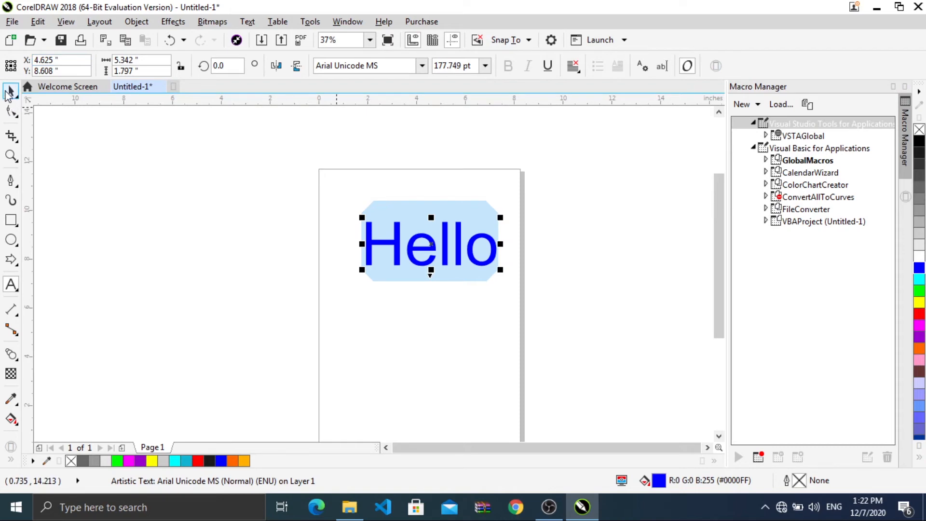
click(16, 90)
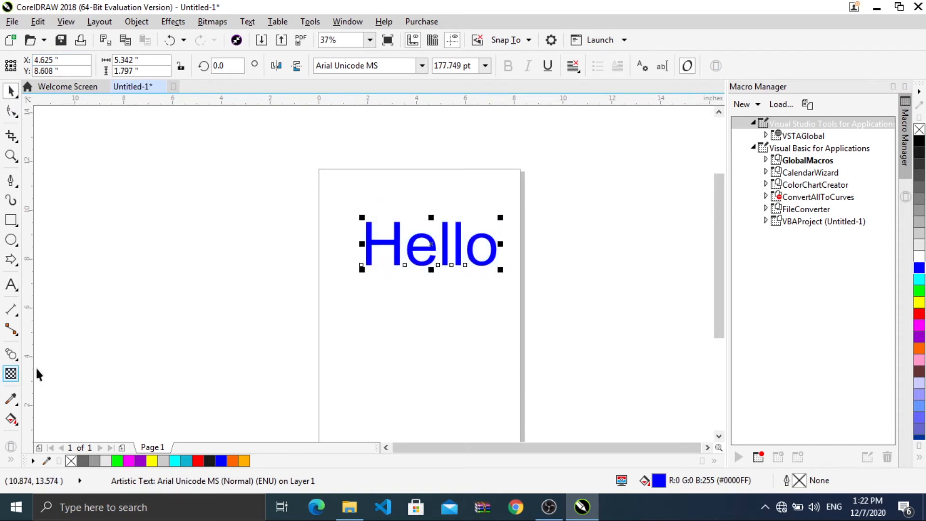
Select the whole word "Hello" for text editing and set its font to Agent Red
click(11, 285)
click(413, 249)
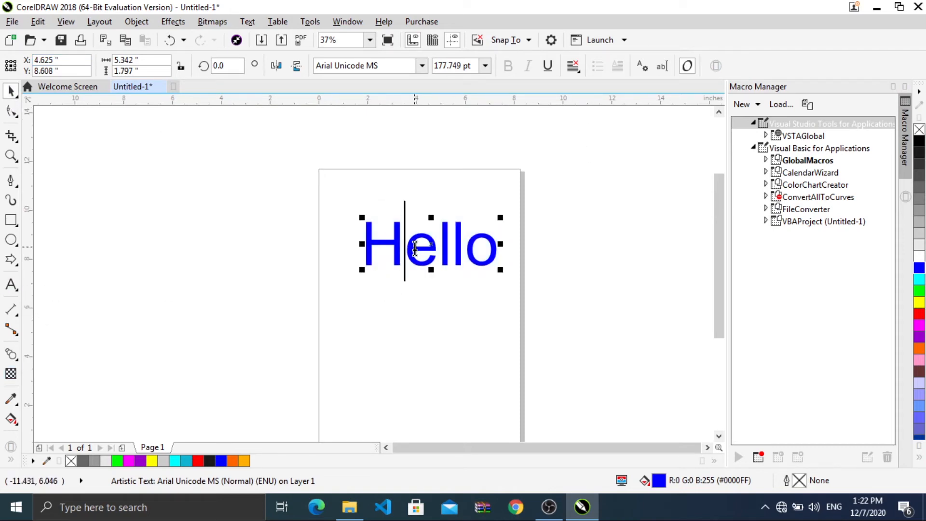
key(ctrl+a)
click(422, 66)
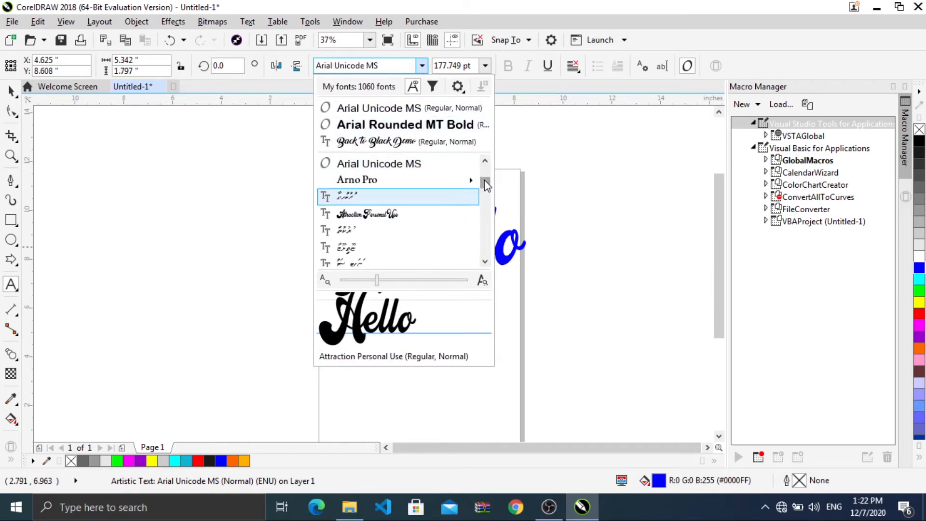
scroll(484, 183, up, 5)
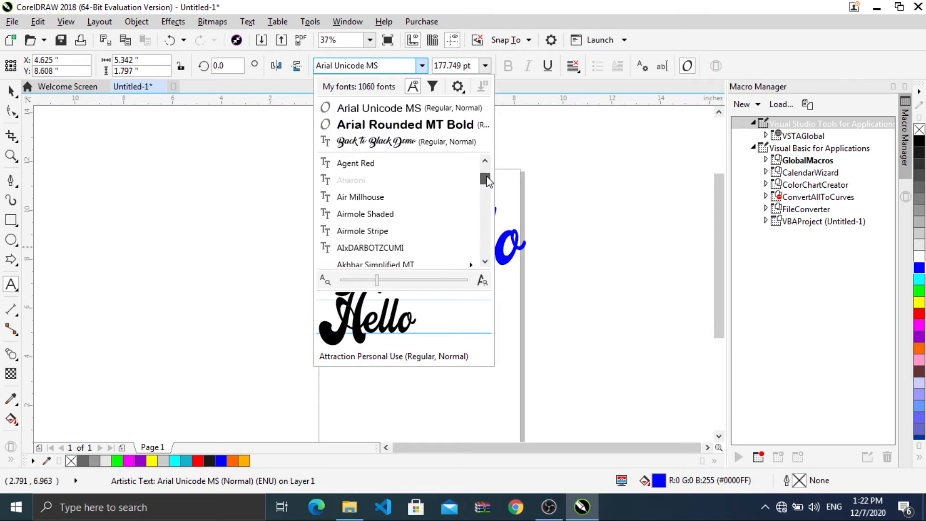
click(356, 164)
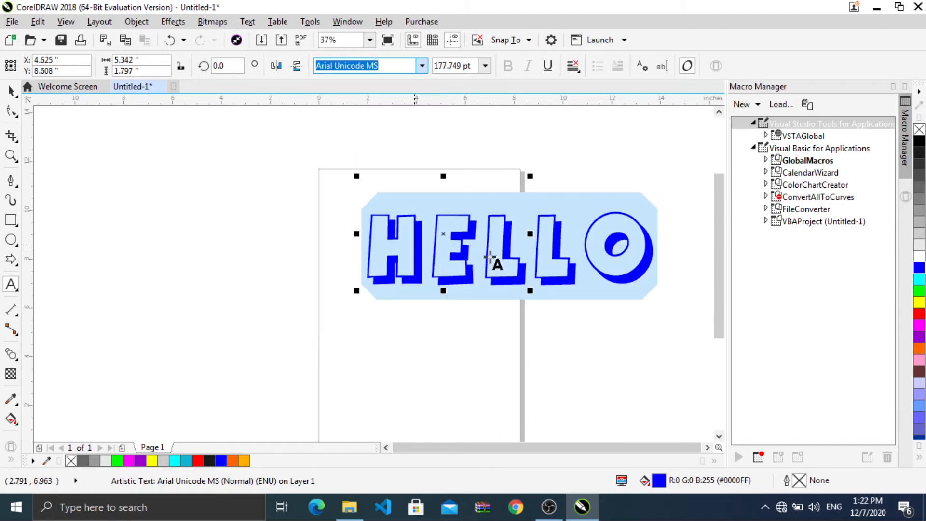
click(492, 259)
Move the text slightly up and to the left, with its center at about X 7.4, Y 9.0 inches, and underline it
click(10, 91)
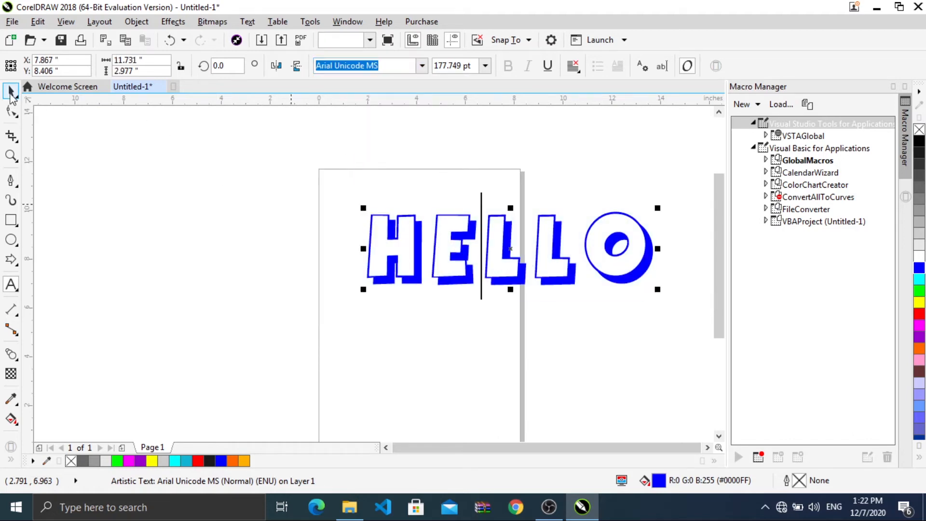
drag(523, 266, 511, 251)
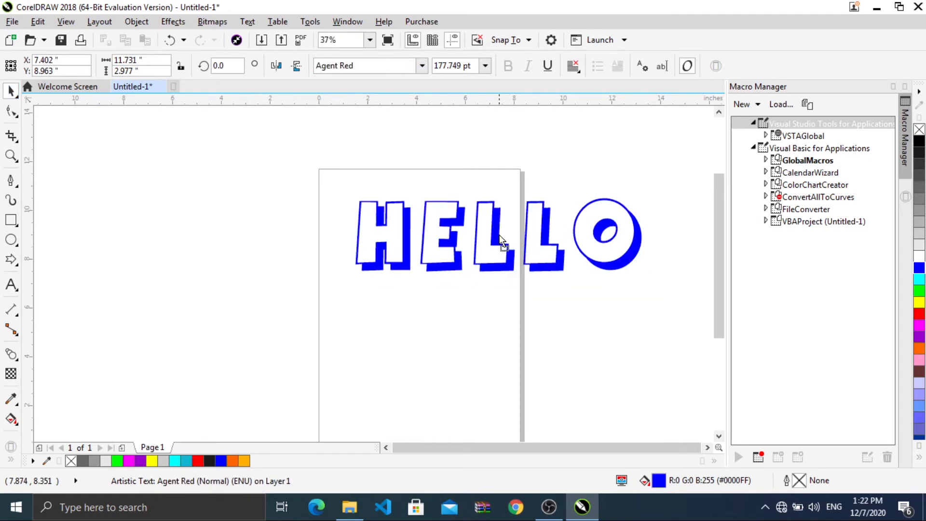
click(547, 66)
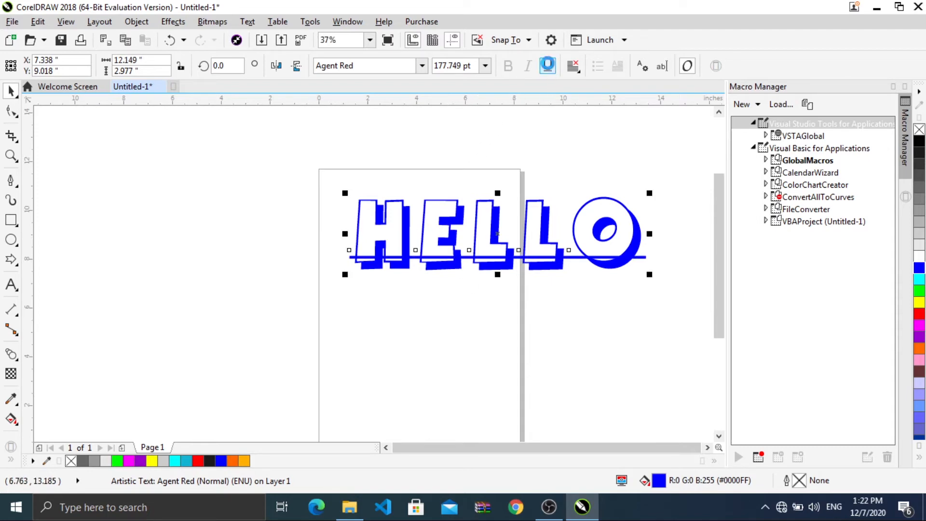
Remove the underline from the "Hello" text and scale it down to about 6.4 inches wide, placed within the upper part of the page
click(547, 65)
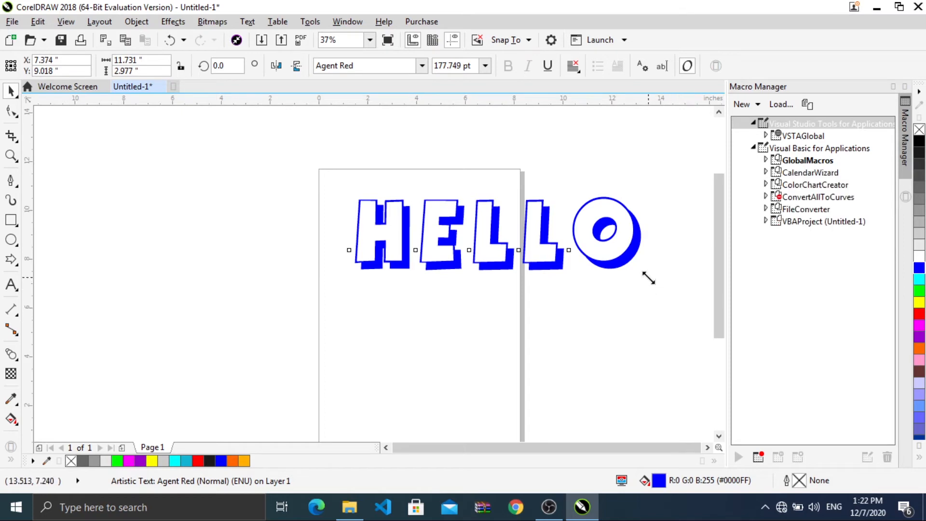
drag(645, 274, 518, 259)
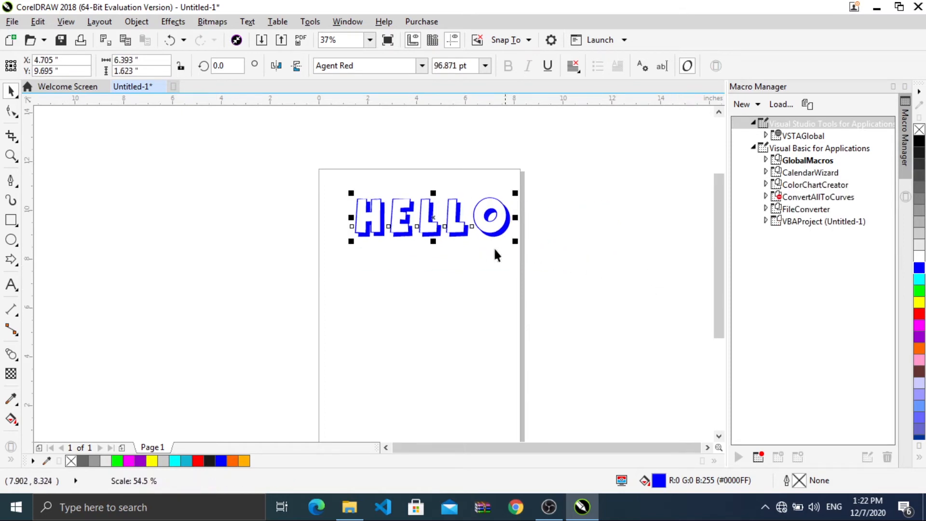
drag(434, 231, 421, 227)
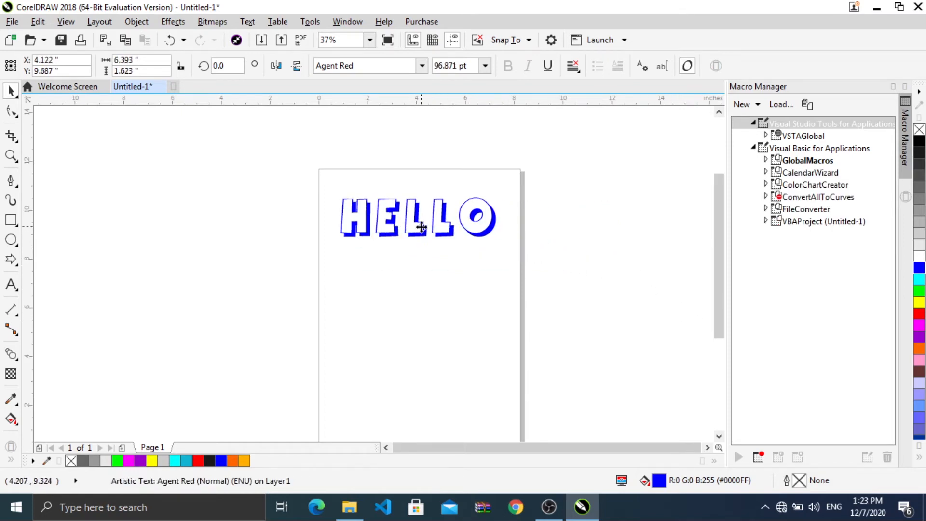
click(449, 255)
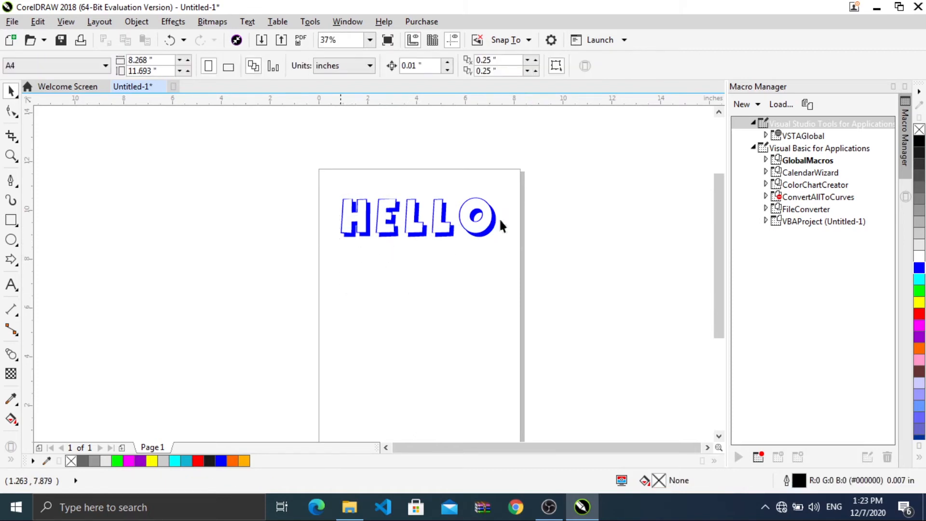
Draw a paragraph text frame about 6.3 by 2.6 inches below the "Hello" text and fill it with several lines of random letters
scroll(404, 270, up, 2)
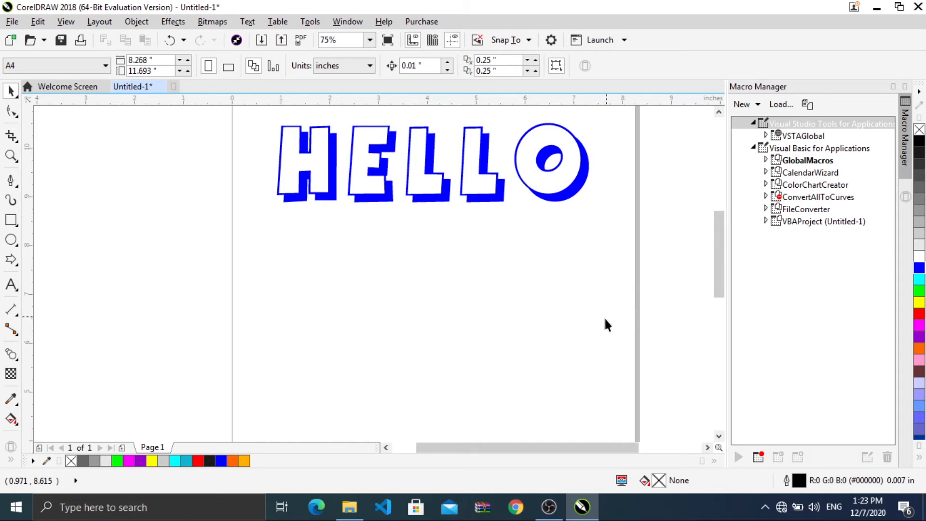
click(11, 285)
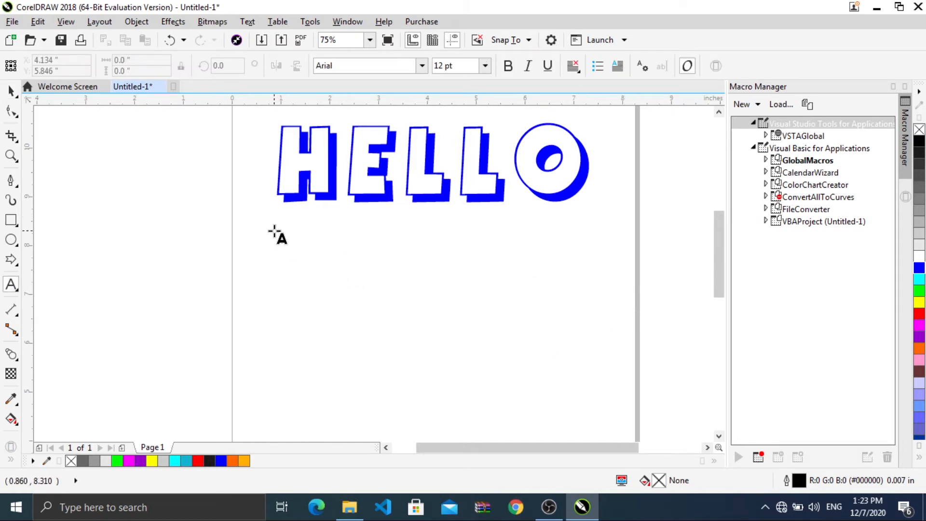
drag(274, 231, 584, 359)
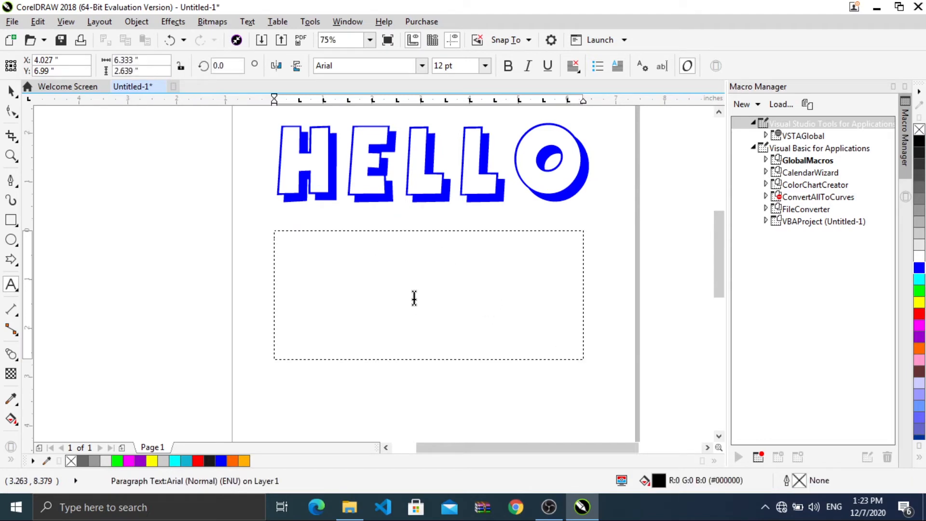
text(uugugugugugug huguuuuuuuuuuuuuuuuuuuuuuuuuuuuuuu)
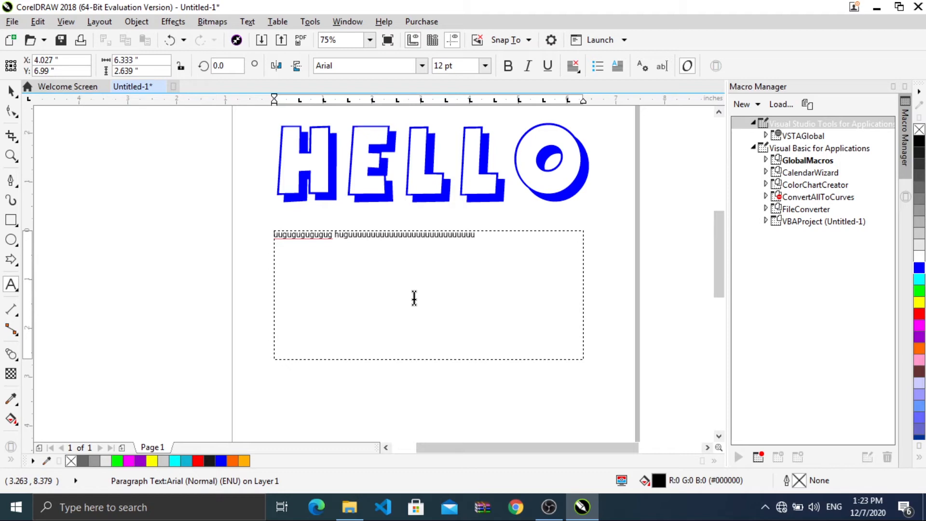
text(uuuuuuuuuuuuuuuuuuuuuuuuuuuuu)
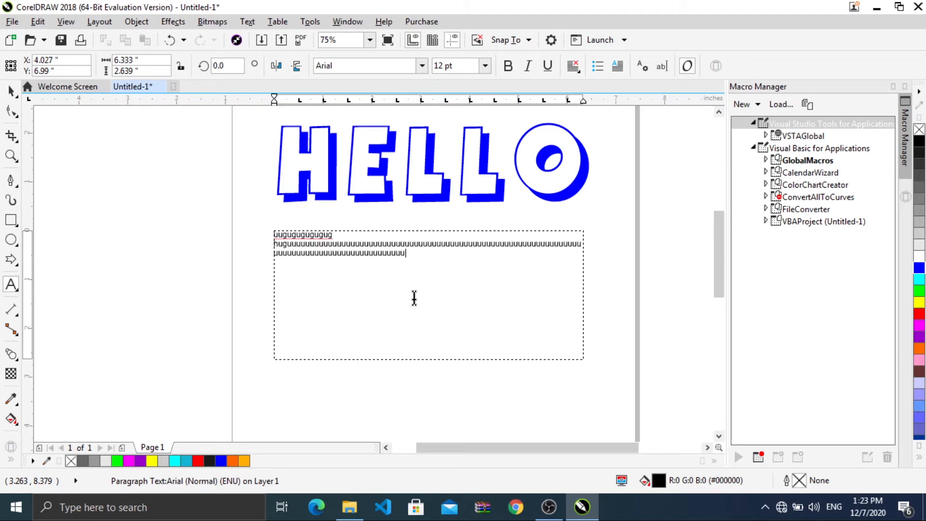
text(uuuuuuuuuuuuuuuuuuuuuuuuuuuuuuuuuuuuuuuuuuuuuuuuuuuuuuuuuuuuuuuuuuuuuuuuuuuuuuuuuuuuuuuuuuu)
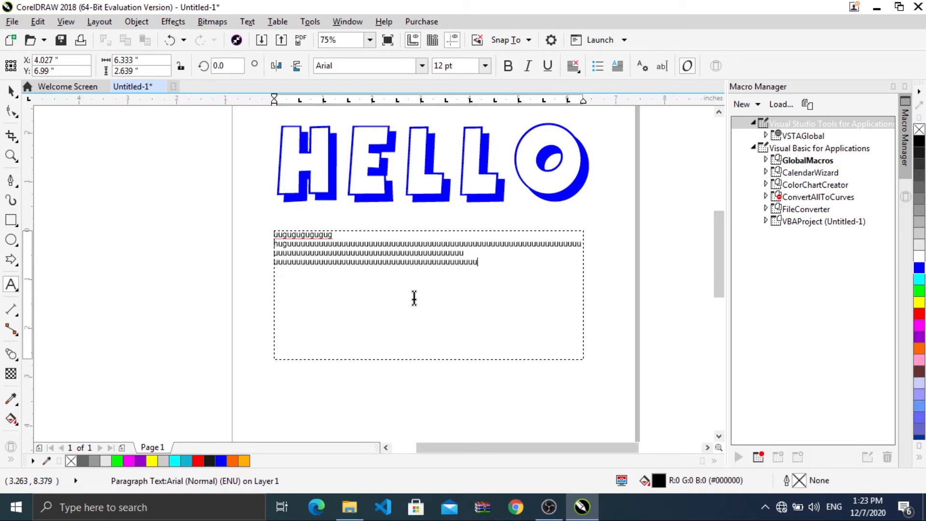
Select all the paragraph text, try Center and Right alignment, and return the alignment to None
key(ctrl+a)
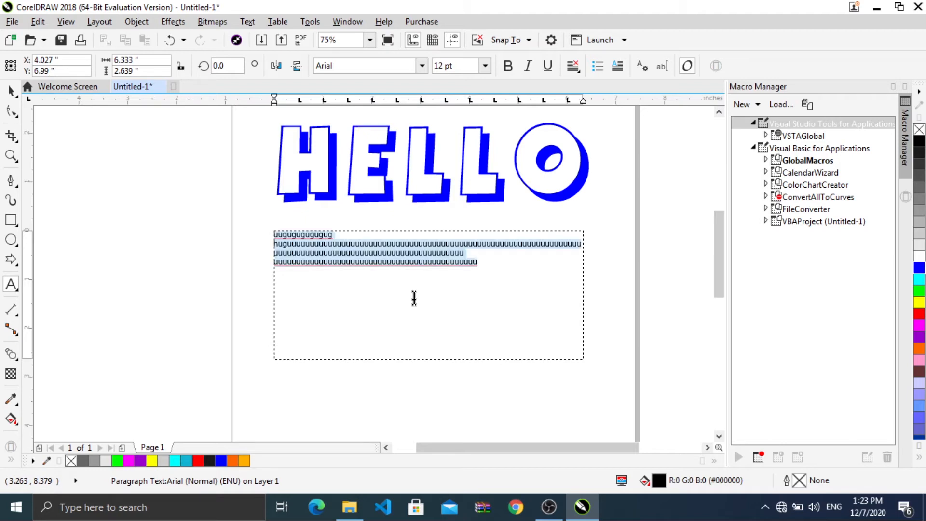
click(574, 66)
click(597, 115)
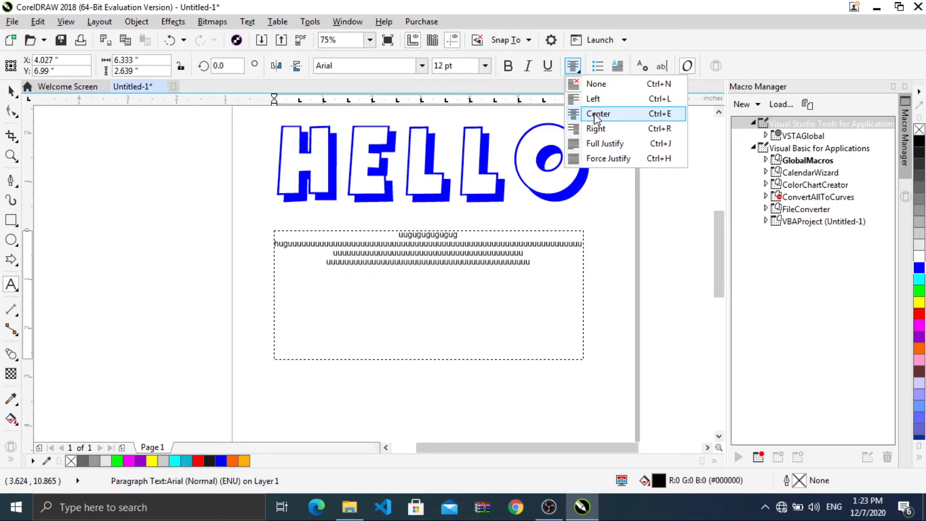
click(596, 129)
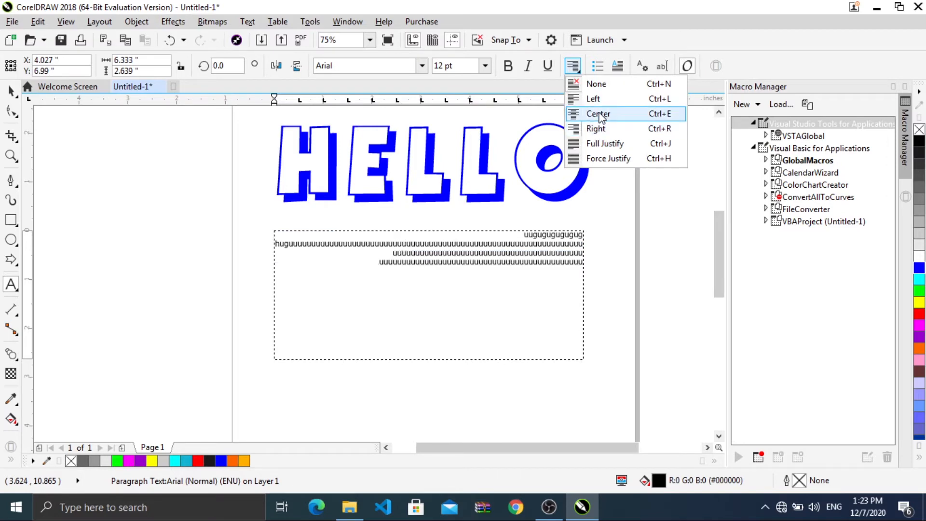
click(618, 130)
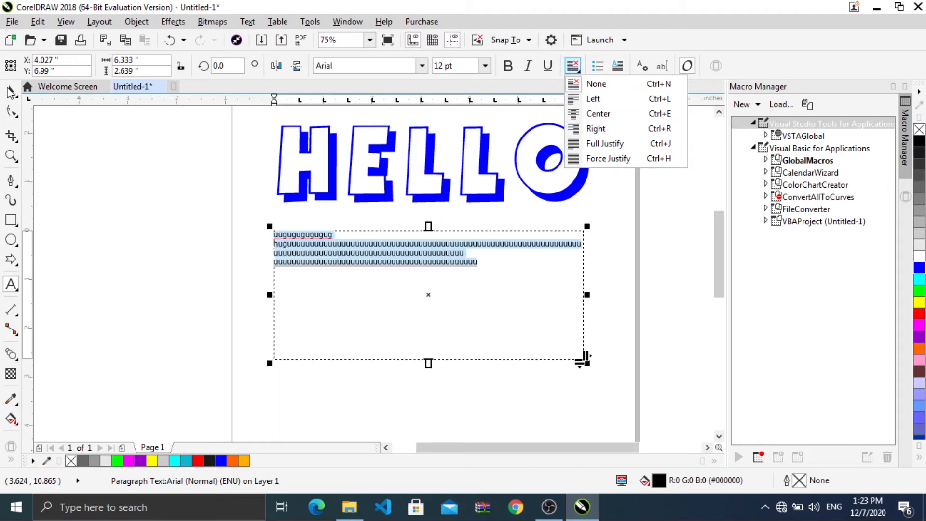
Delete the paragraph text frame below the "Hello" text
click(11, 92)
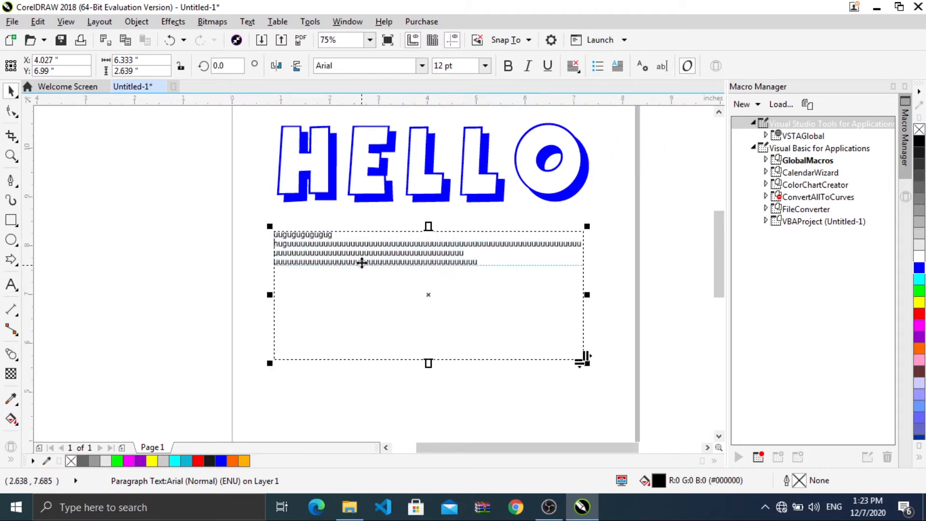
key(Delete)
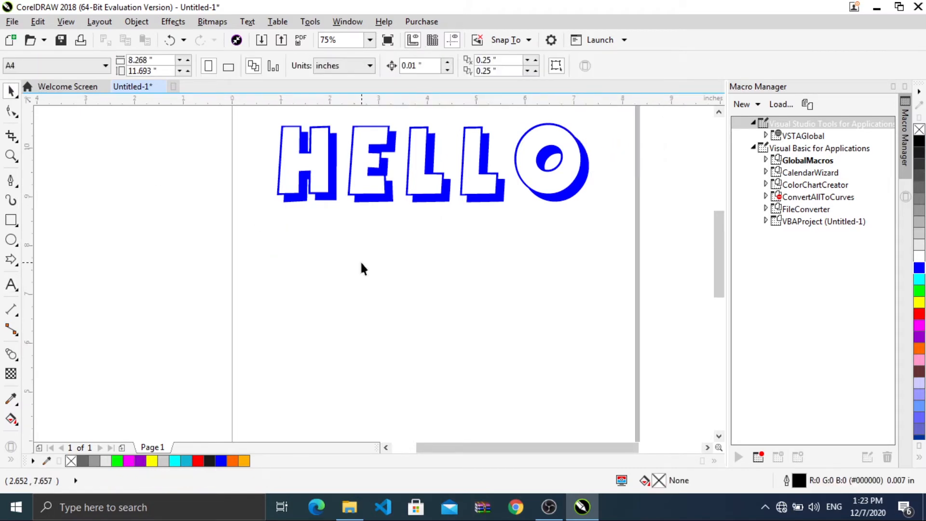
scroll(387, 248, down, 1)
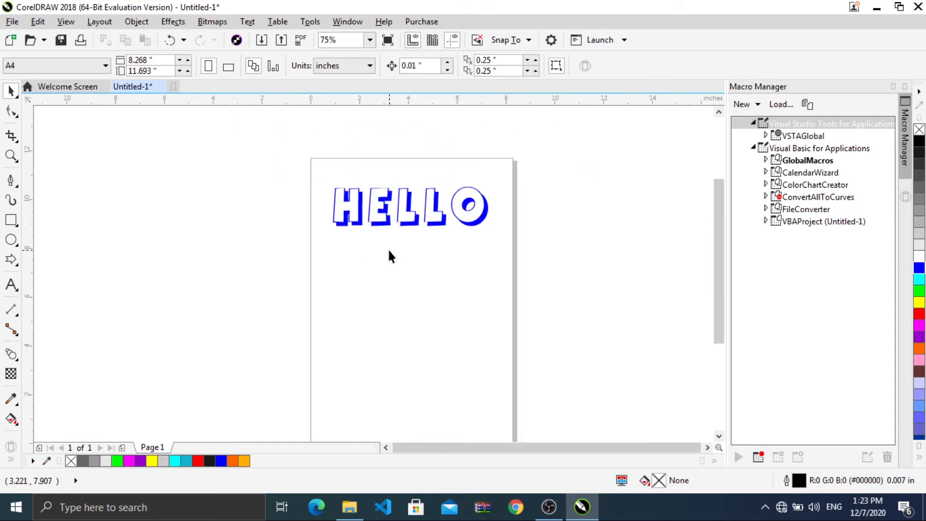
Select the "Hello" text and move it slightly up and to the left, with its center at about X 3.3, Y 10.0 inches
drag(551, 150, 279, 251)
click(266, 189)
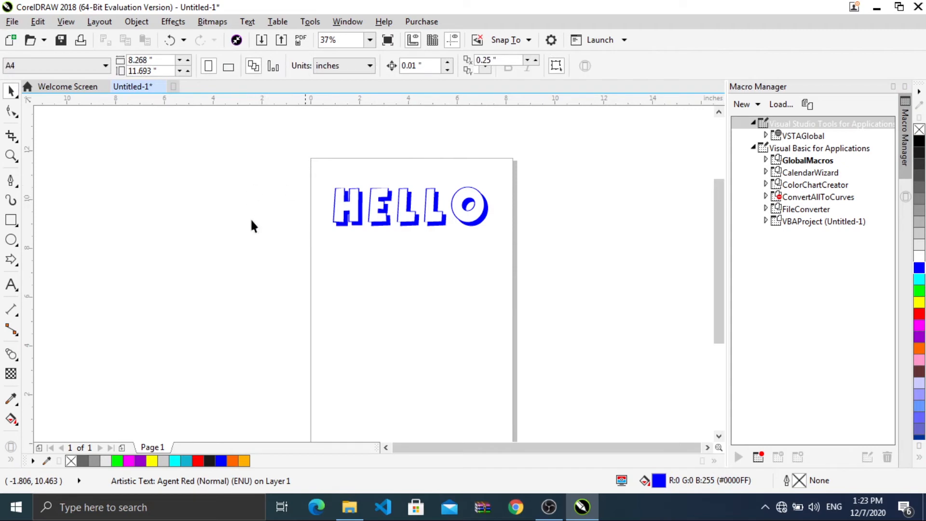
drag(516, 165, 230, 271)
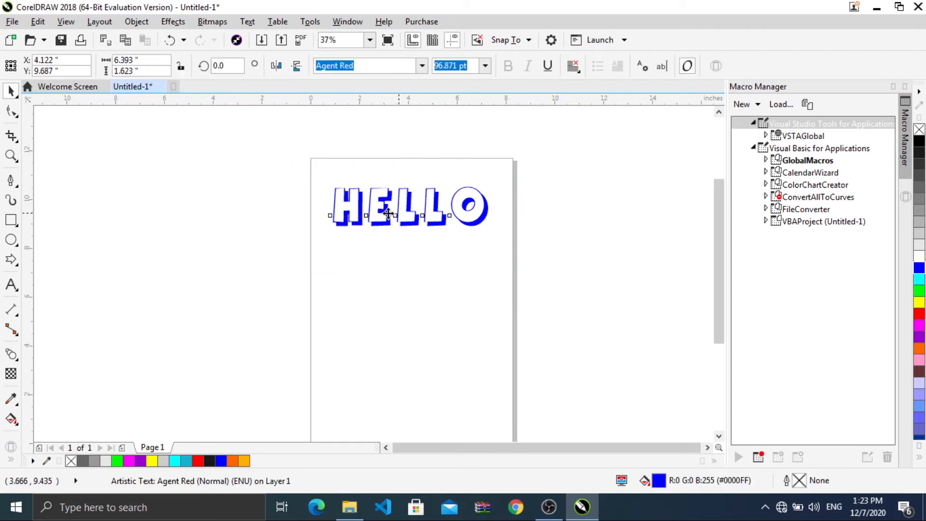
drag(396, 214, 375, 206)
scroll(376, 207, down, 2)
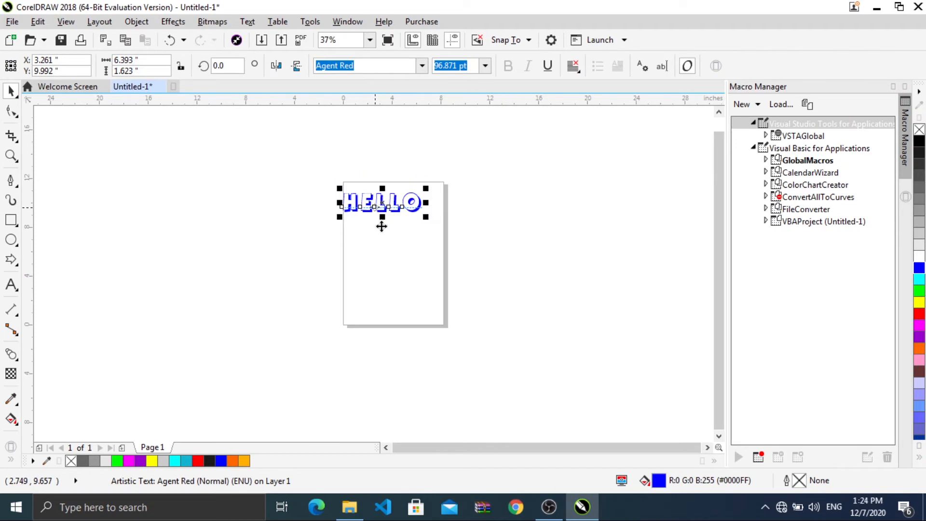
Set the "Hello" text's width to 20 inches and its height to 4 inches
click(415, 273)
click(409, 204)
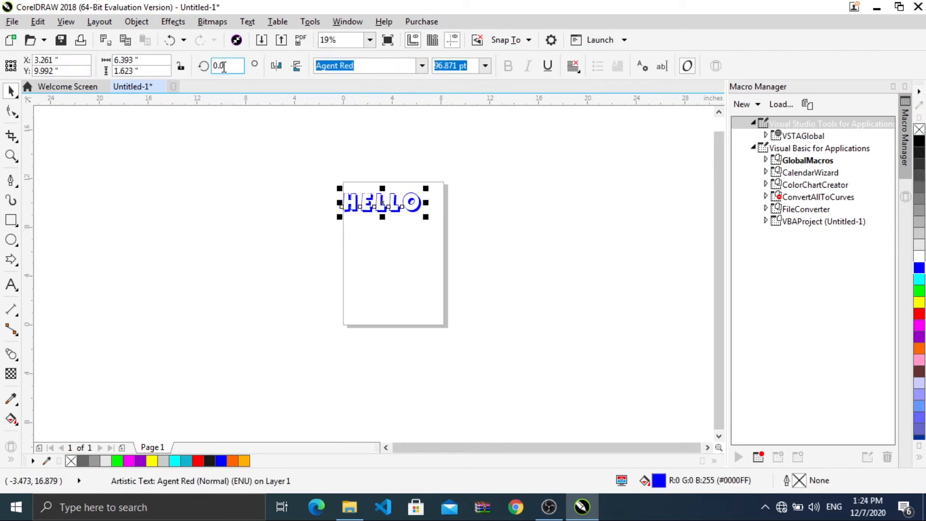
double_click(146, 61)
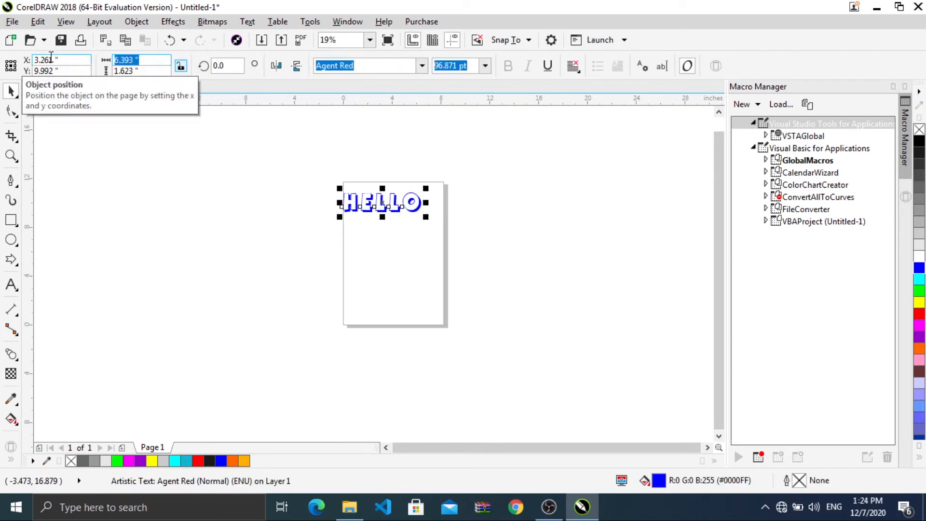
text(20)
key(Return)
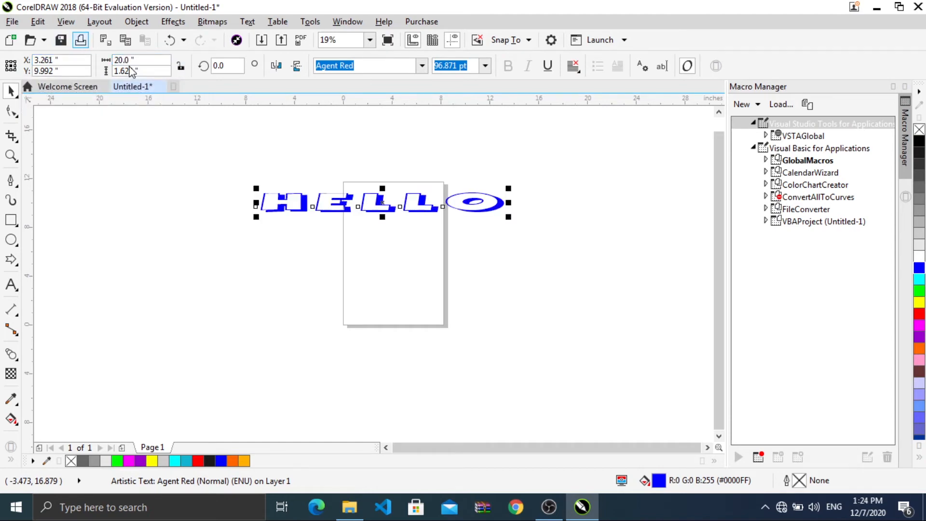
key(Tab)
text(4)
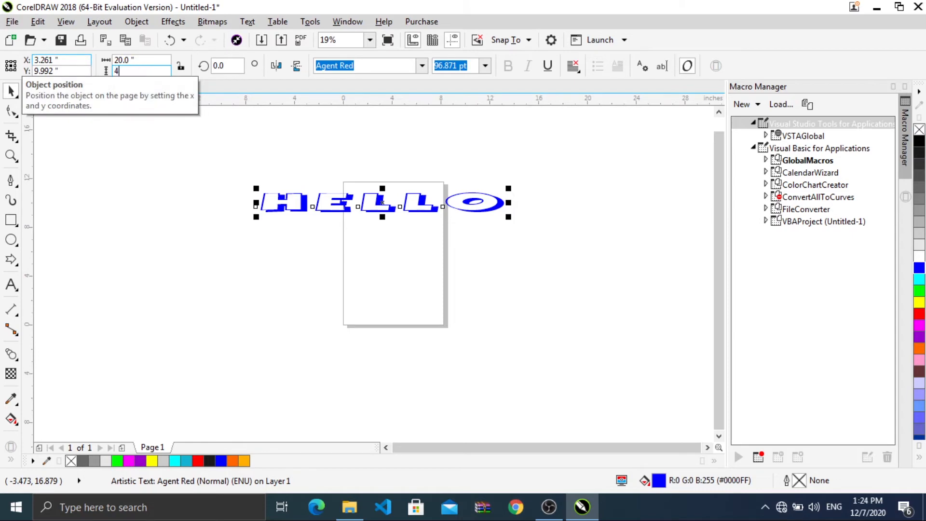
key(Return)
click(221, 137)
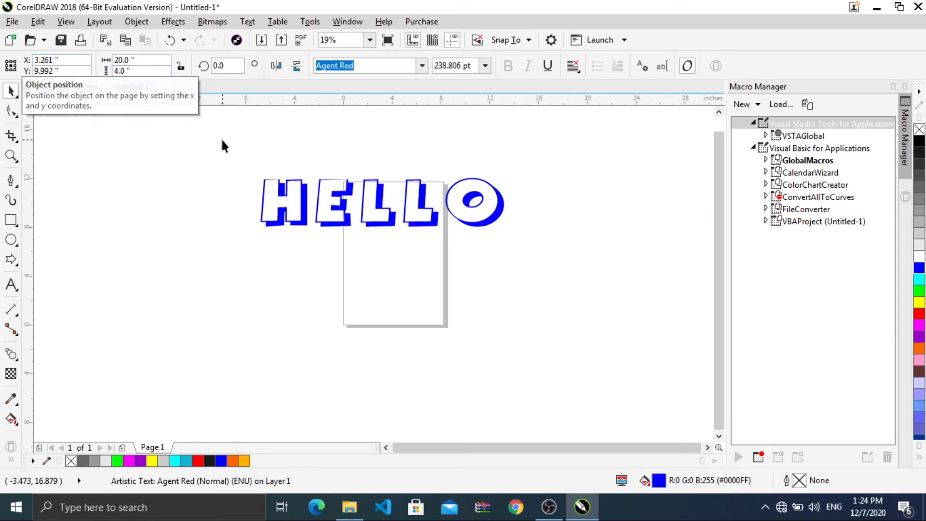
Move the enlarged text so it starts at the page's left edge, with its center at about X 10.6, Y 7.4 inches
click(366, 199)
drag(368, 202, 381, 241)
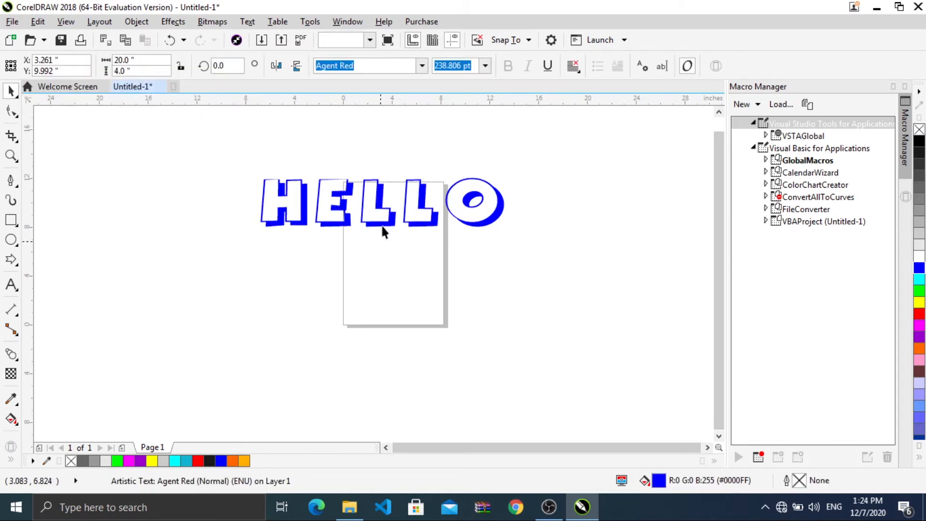
click(383, 205)
drag(383, 203, 471, 234)
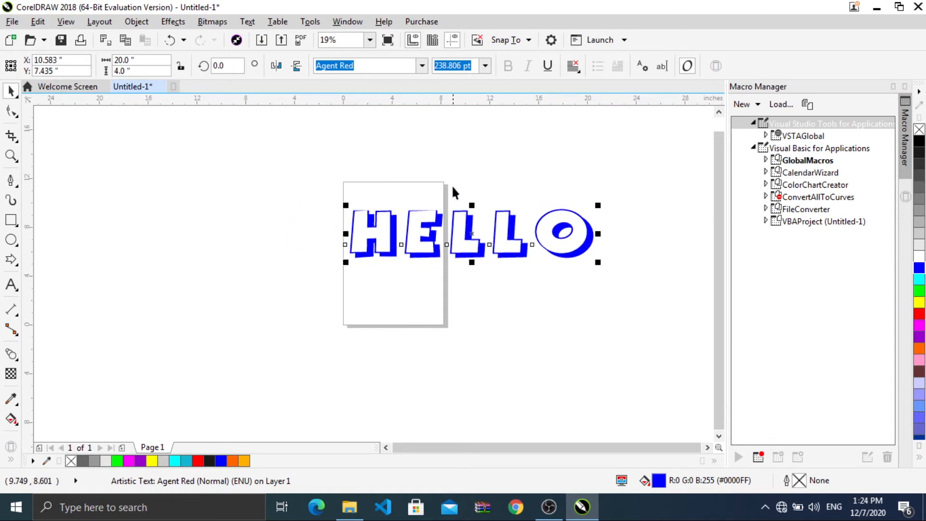
click(469, 179)
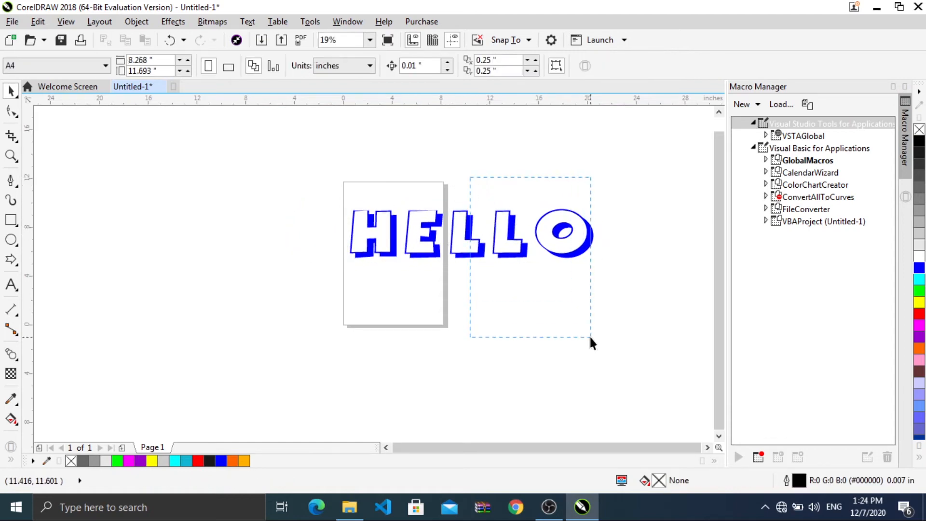
drag(591, 337, 585, 324)
Open the print settings, view the available printers, and turn on Print tiled pages in the layout options
click(14, 25)
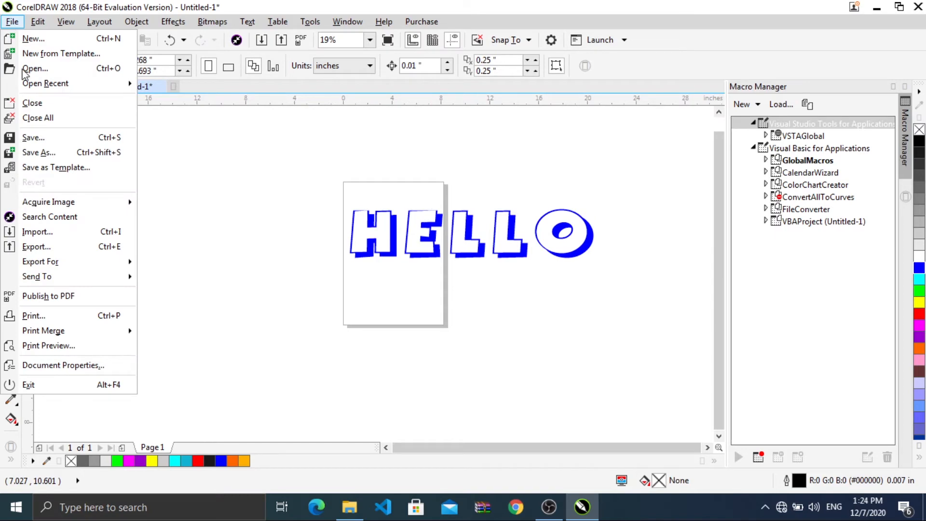
click(39, 319)
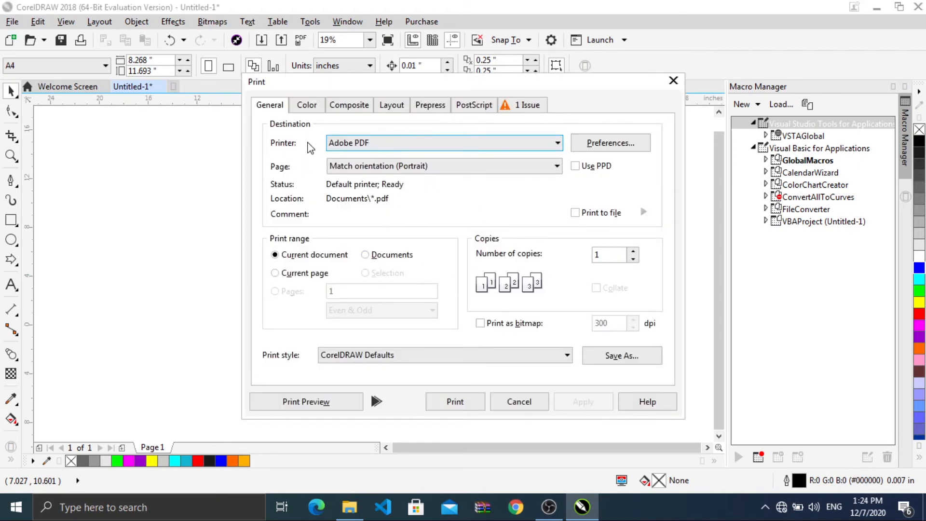
click(392, 146)
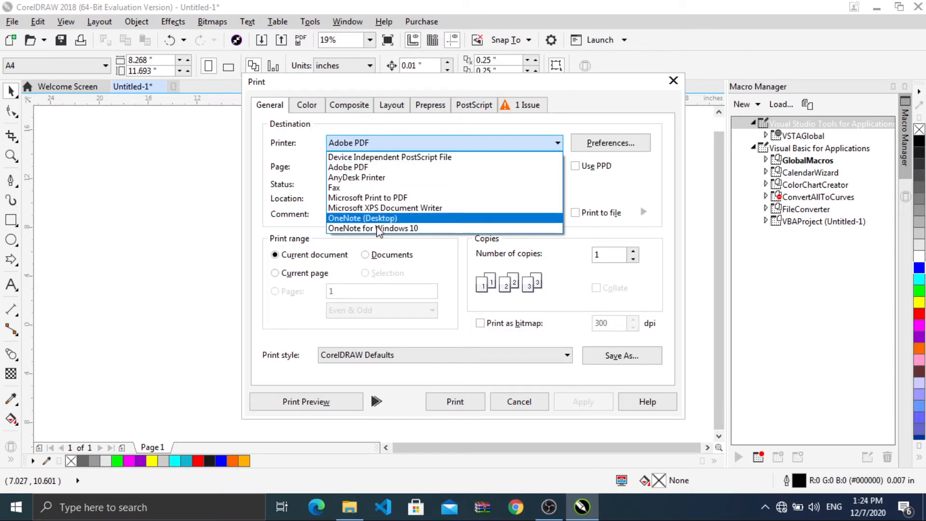
click(303, 179)
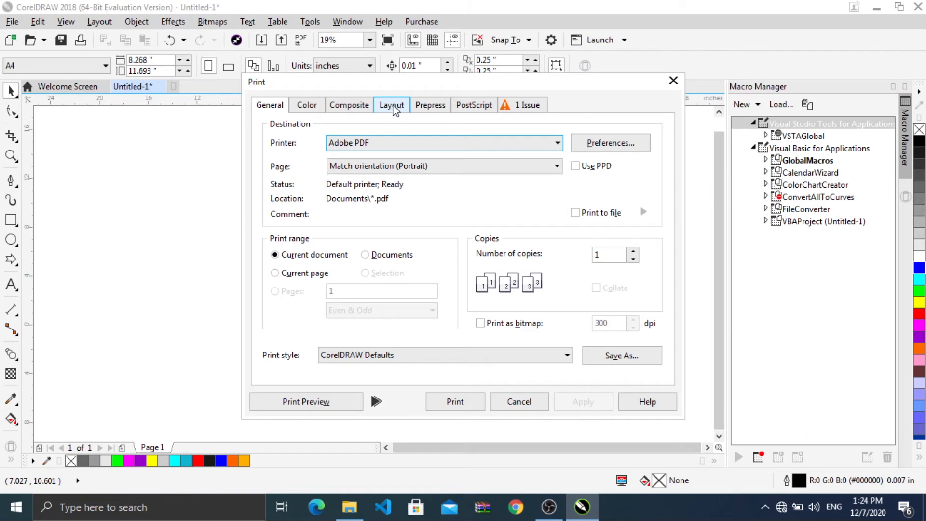
click(394, 106)
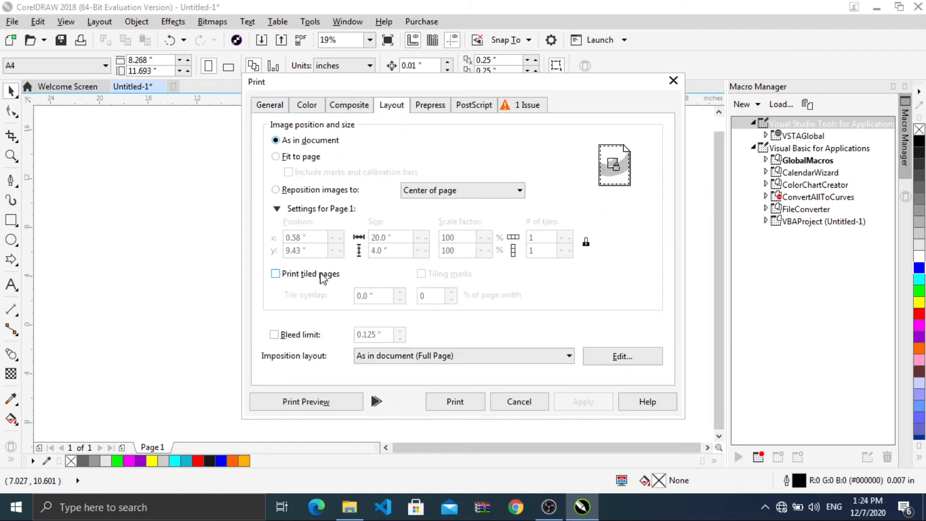
click(295, 275)
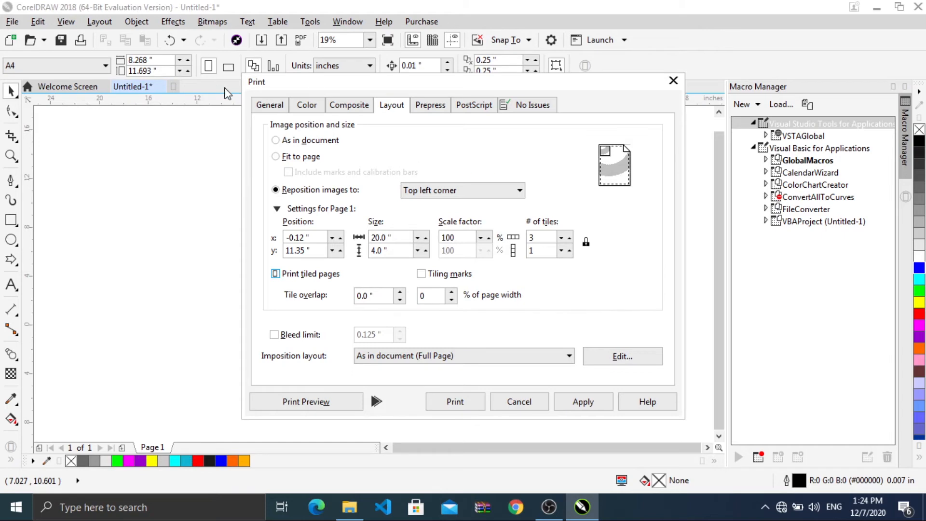
Open the print preview and shift the artwork on the tiled pages to about X 0.3, Y 10.6 inches
click(269, 105)
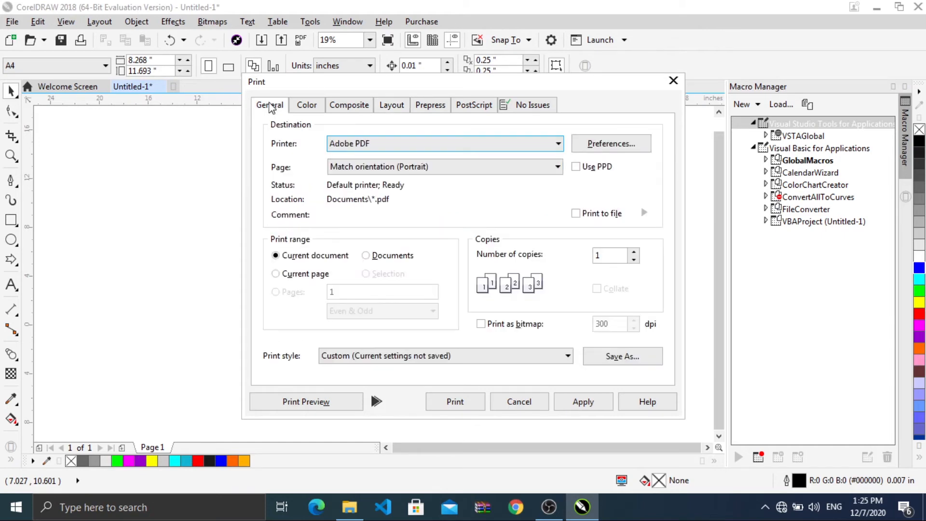
click(291, 402)
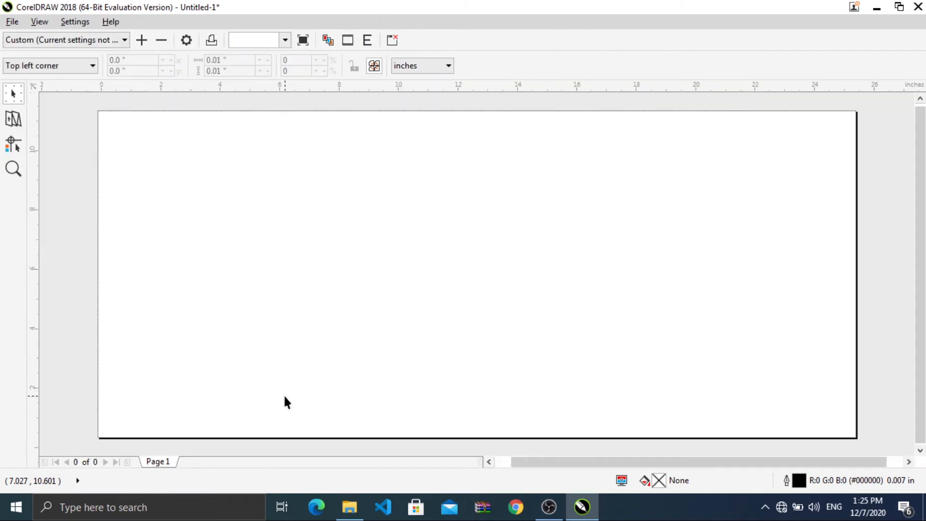
drag(274, 200, 287, 222)
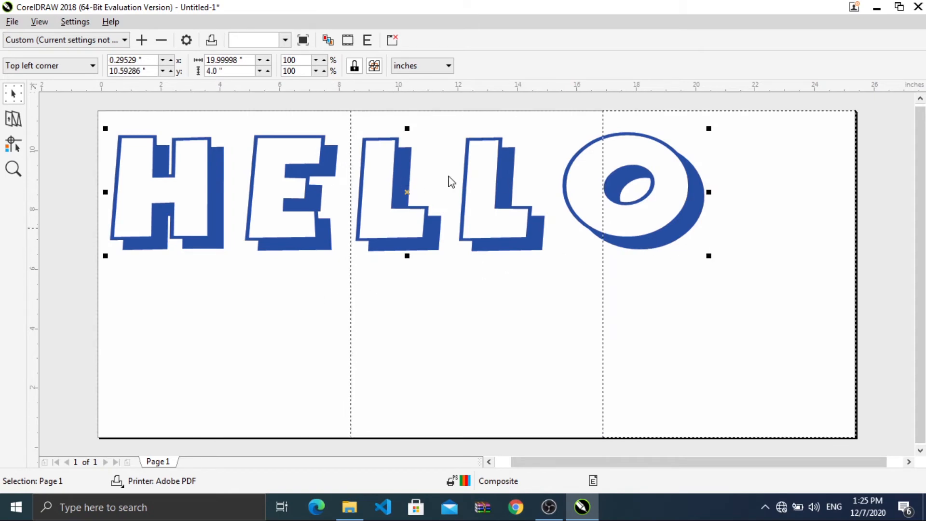
Try repositioning the HELLO artwork across the tiled print pages, switching page tiling off and on in the print preview
drag(404, 194, 444, 234)
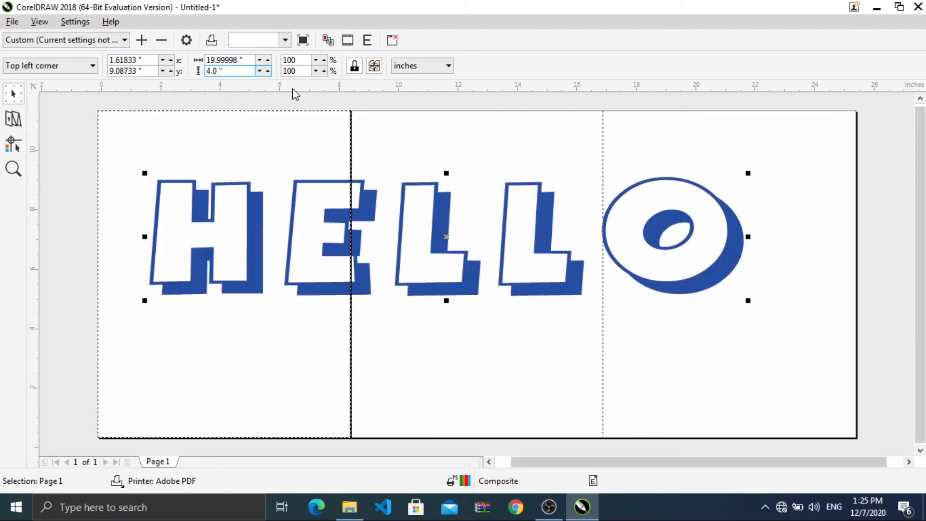
click(378, 64)
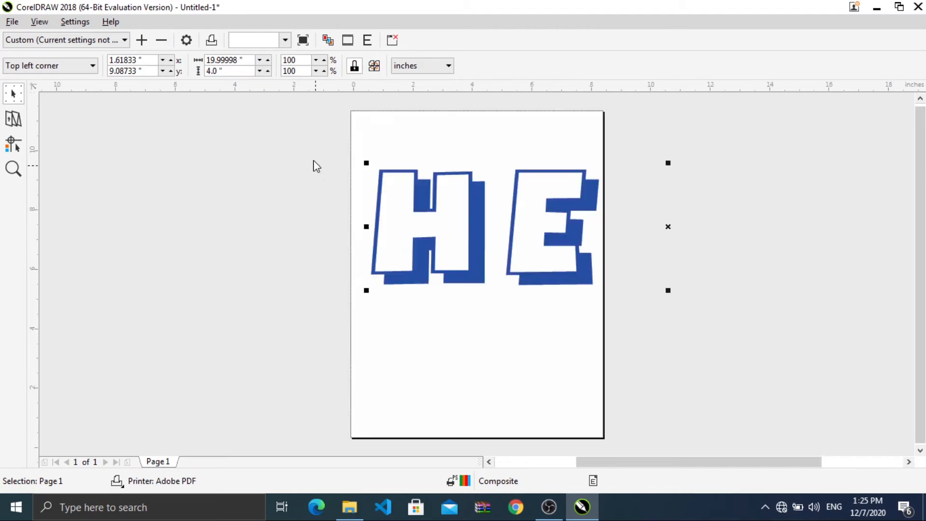
click(380, 65)
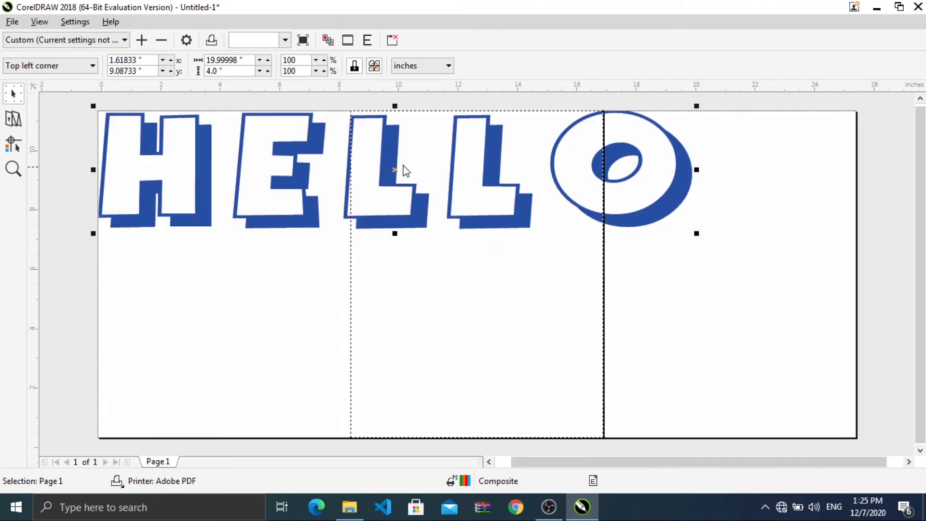
drag(396, 171, 429, 212)
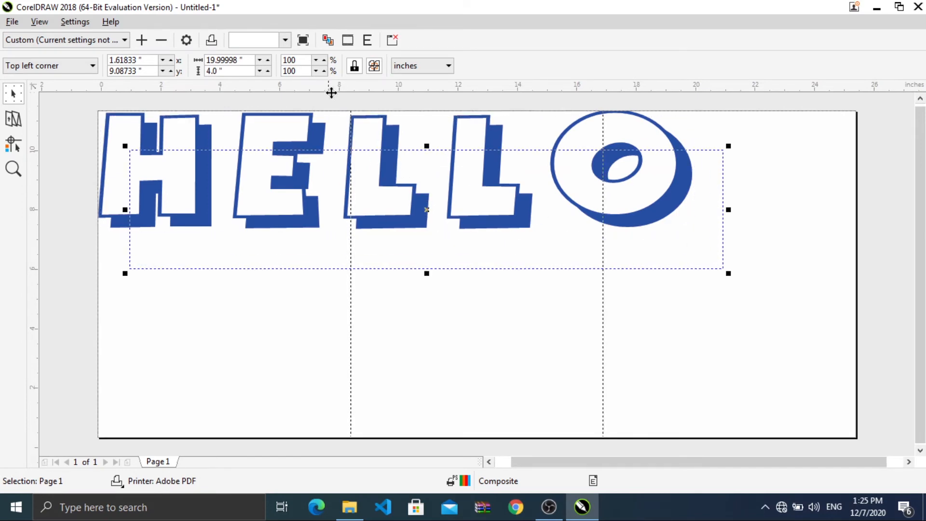
click(374, 66)
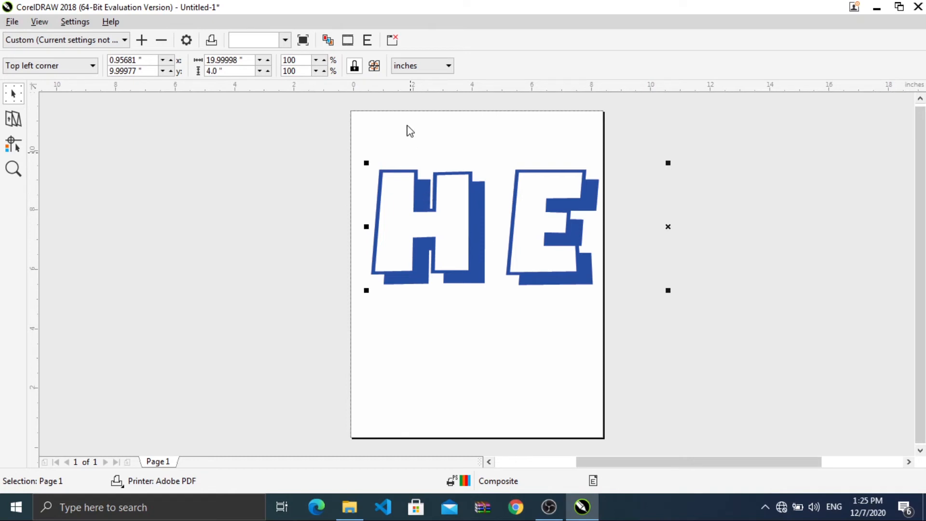
click(375, 67)
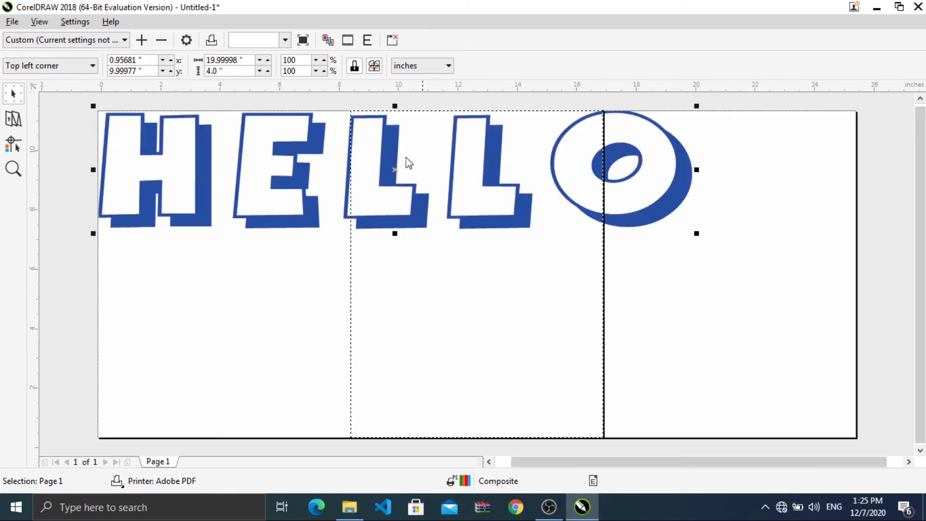
drag(396, 178, 464, 213)
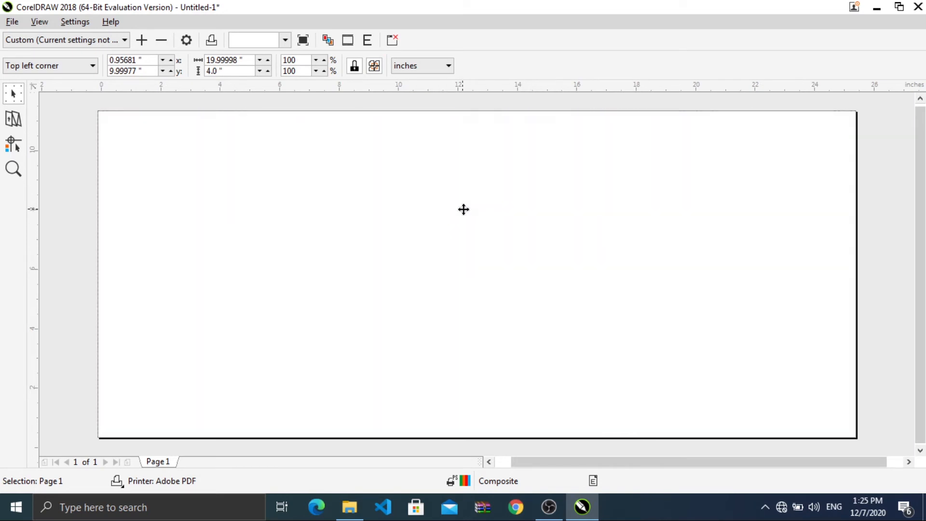
Leave the print preview without printing and delete the HELLO text from the drawing
click(385, 47)
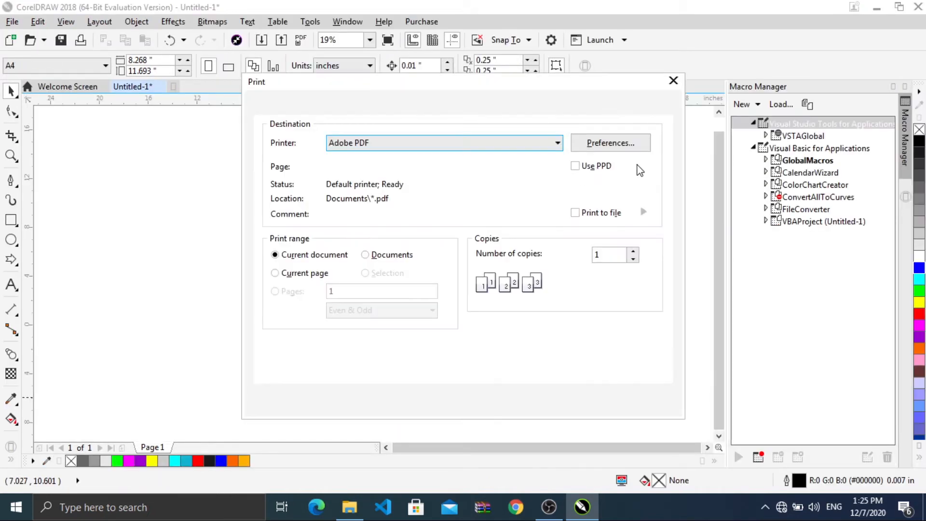
click(538, 402)
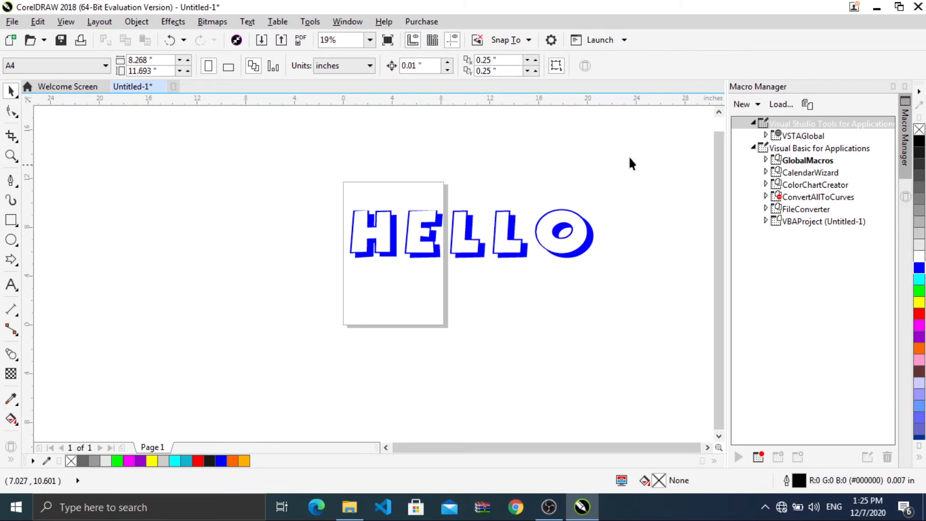
drag(647, 155, 281, 317)
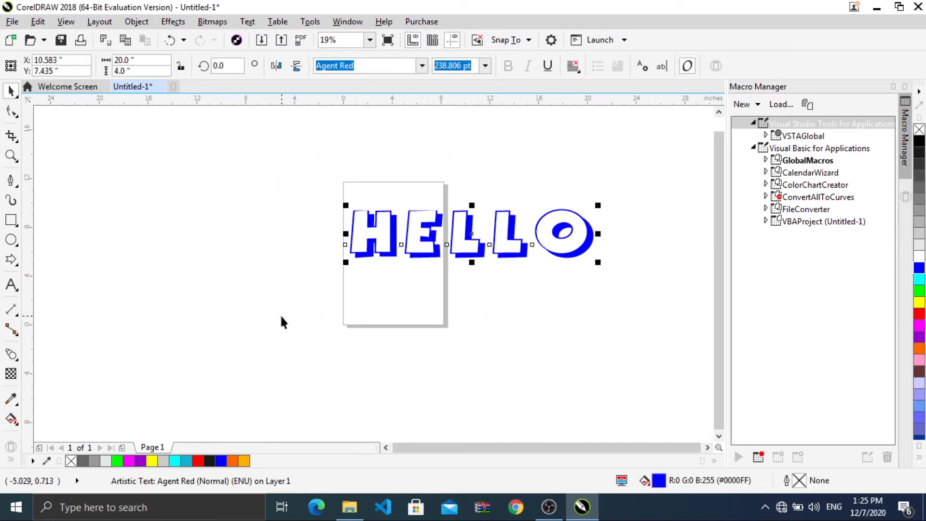
key(Delete)
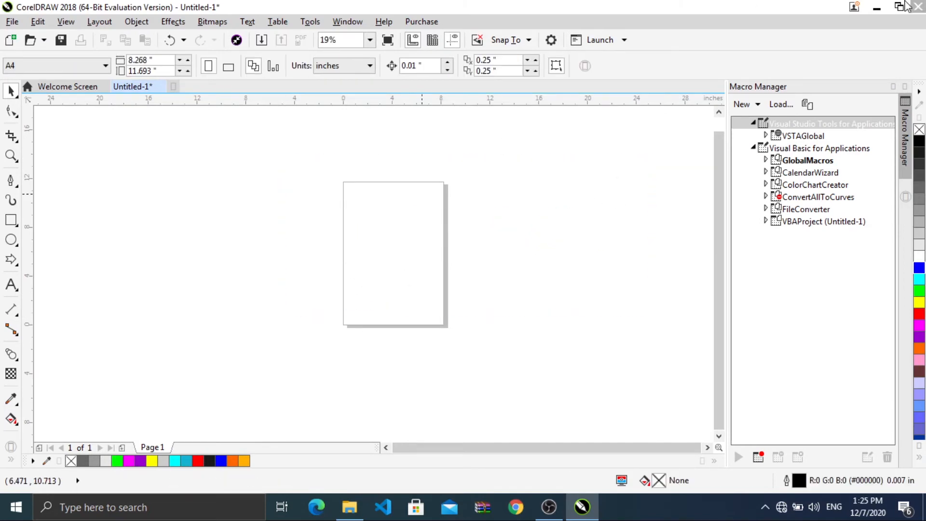
Bring fire.png and zaarmtech logo.jpg from File Explorer's CorelDraw folder into the drawing and move the logo between the flame and the page
click(876, 7)
drag(460, 307, 261, 128)
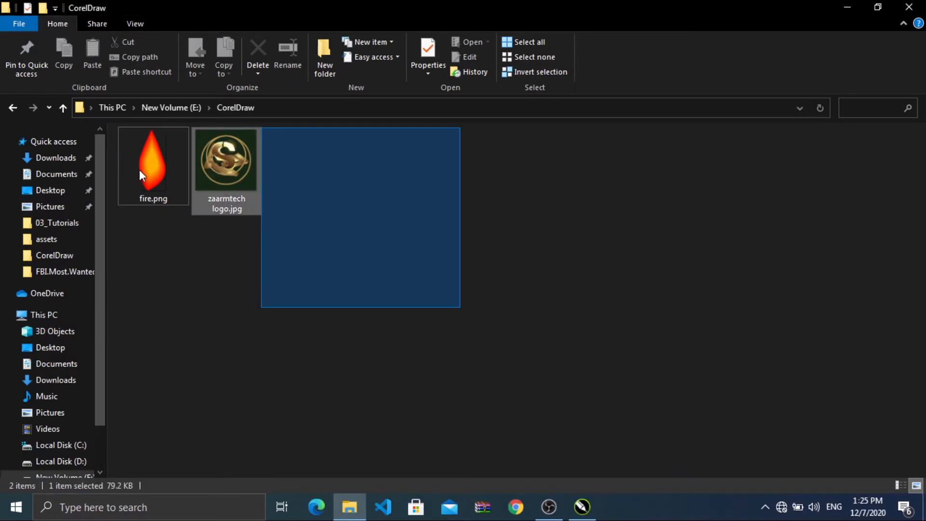
mouse_move(140, 171)
mouse_down()
mouse_move(155, 188)
mouse_move(151, 159)
mouse_up()
drag(596, 431, 453, 264)
drag(567, 455, 317, 211)
click(353, 237)
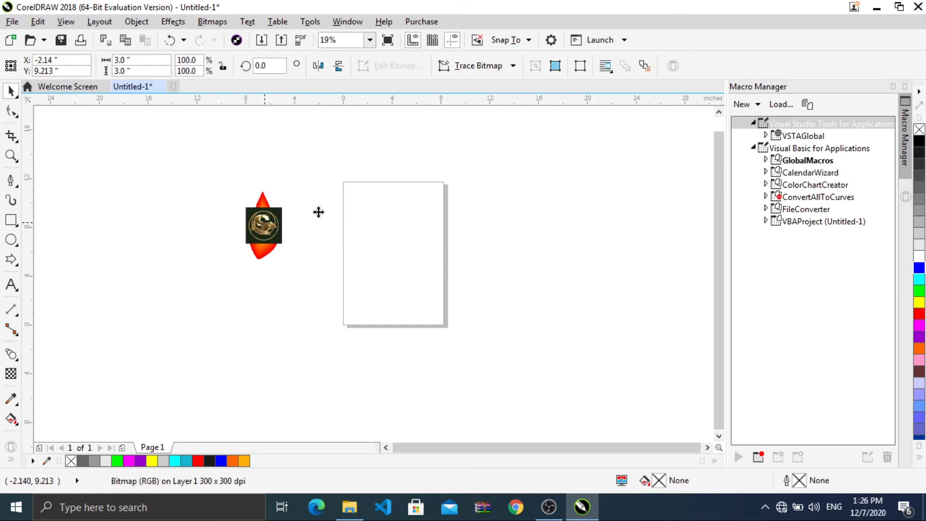
click(141, 199)
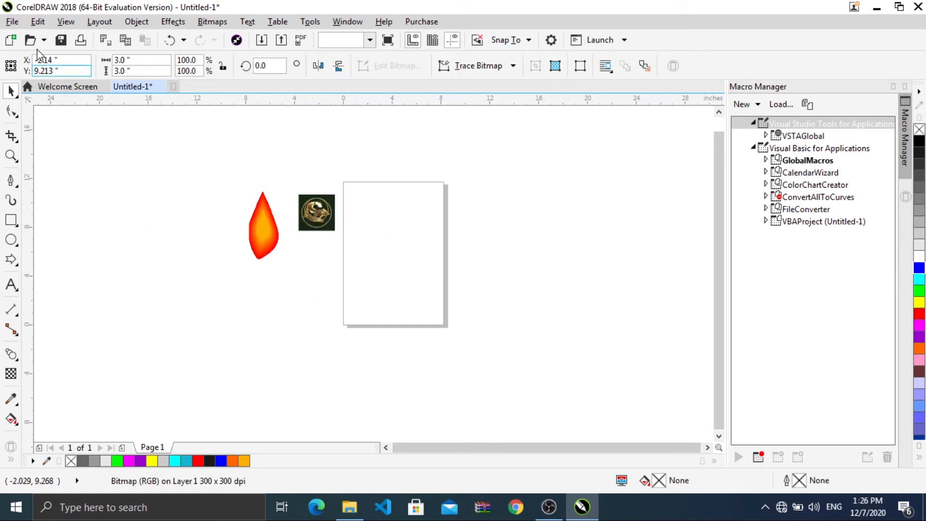
Import zaarmtech logo.jpg from the CorelDraw folder on New Volume (E:), placing it about 10.5 in square, and delete that imported copy
click(16, 26)
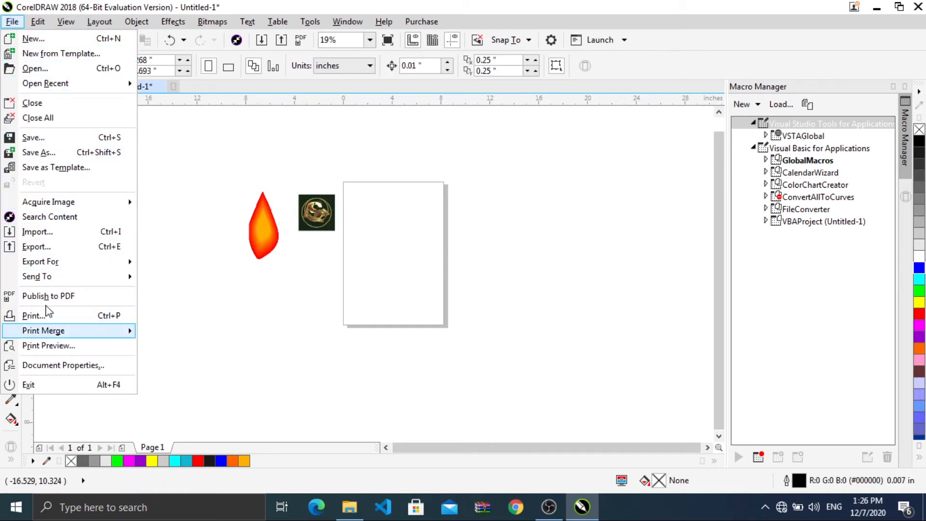
click(36, 232)
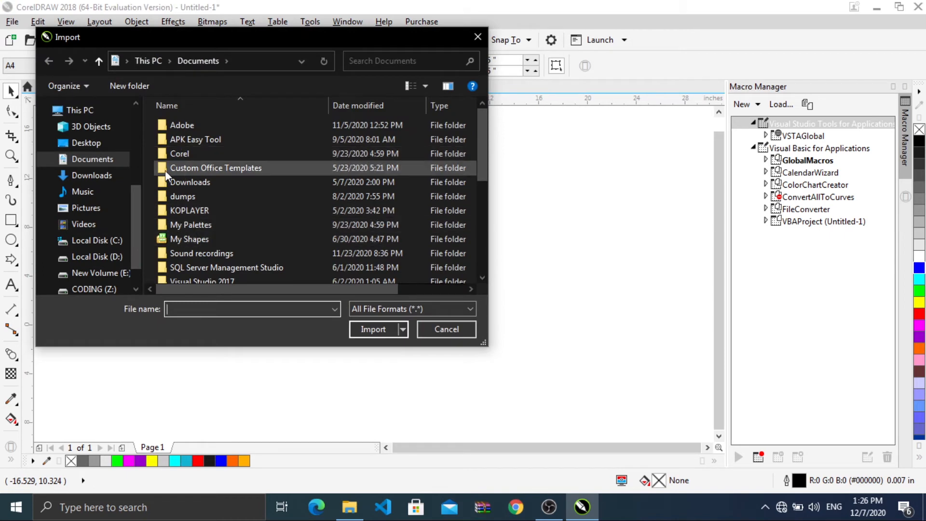
click(94, 273)
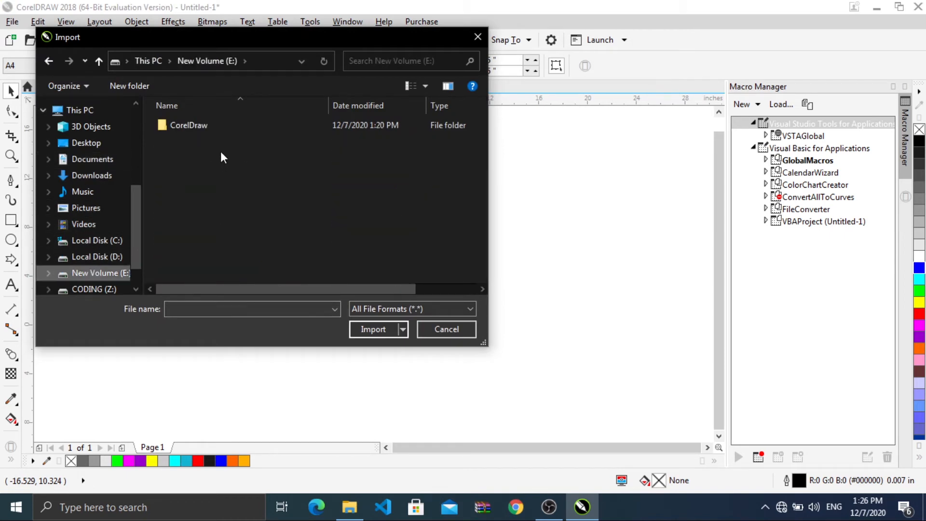
double_click(221, 126)
click(285, 160)
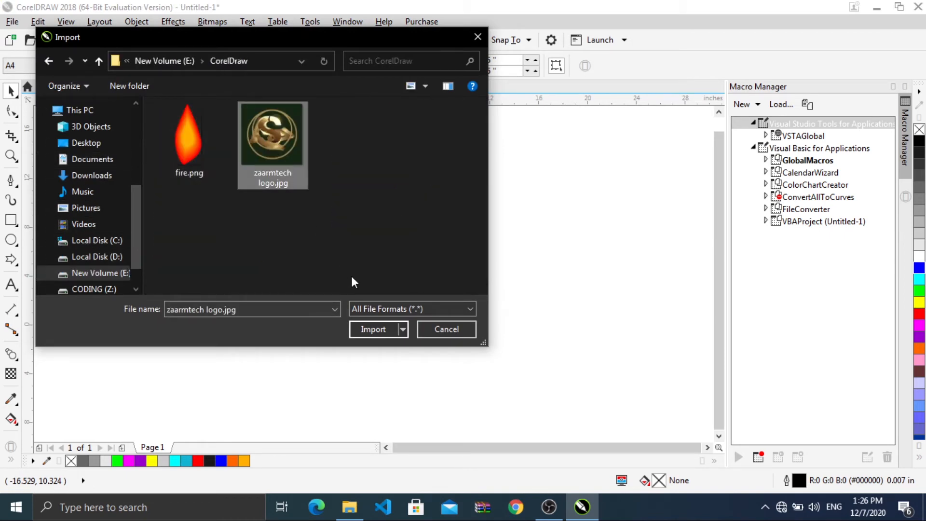
click(373, 329)
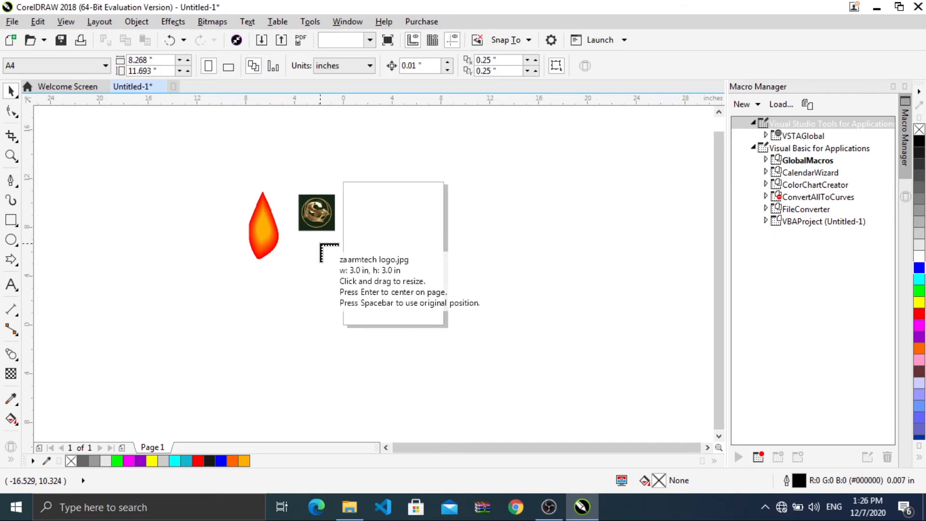
drag(320, 244, 464, 384)
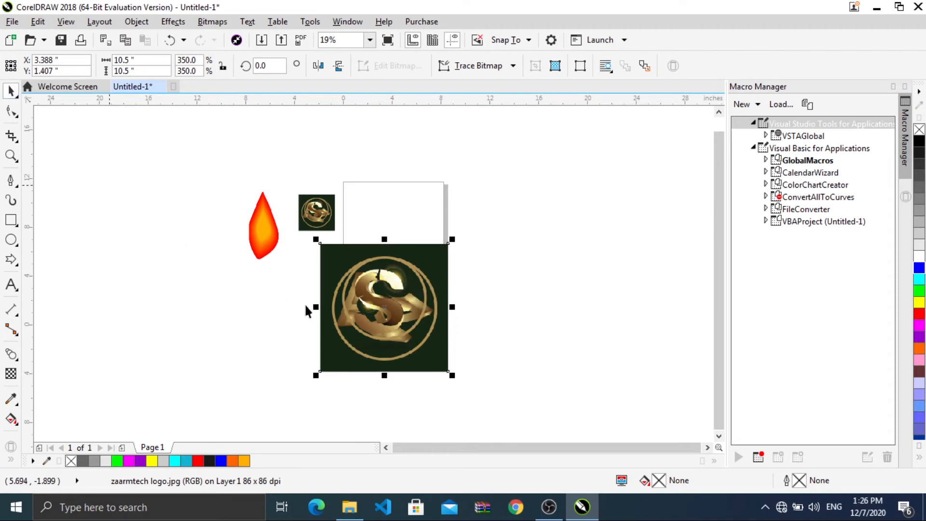
key(Delete)
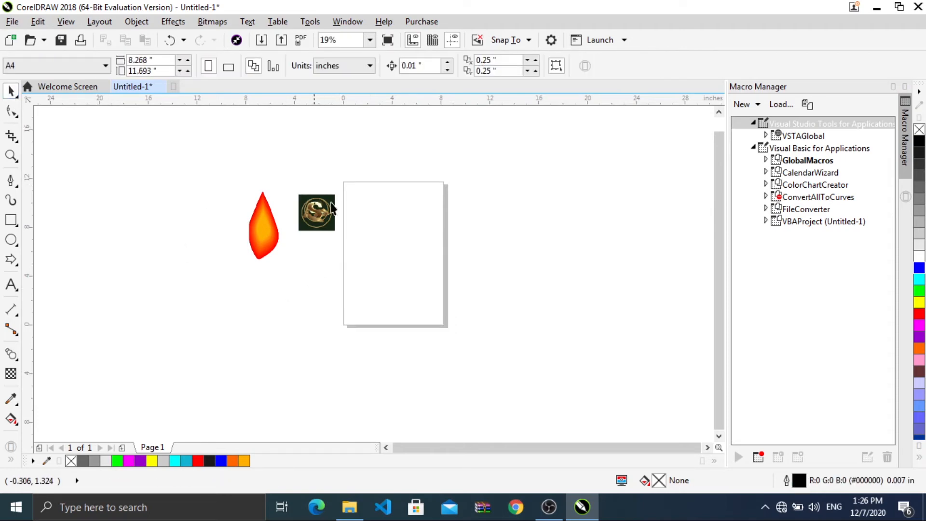
Move the flame image onto the page, centred at about X 2.37 in, Y 7.03 in
click(259, 214)
drag(259, 214, 374, 228)
scroll(374, 228, up, 3)
click(545, 252)
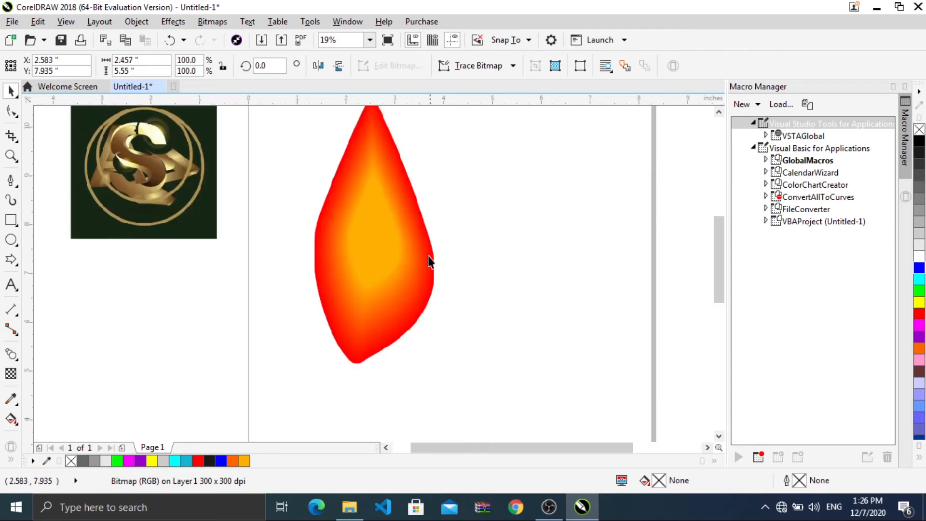
click(395, 243)
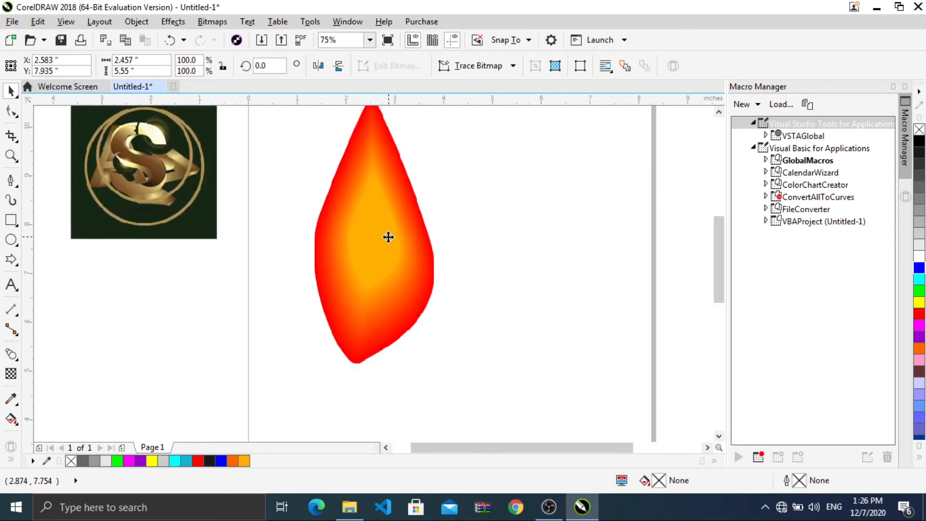
drag(388, 237, 378, 279)
Convert the flame bitmap to vector shapes with Quick Trace
scroll(372, 220, up, 1)
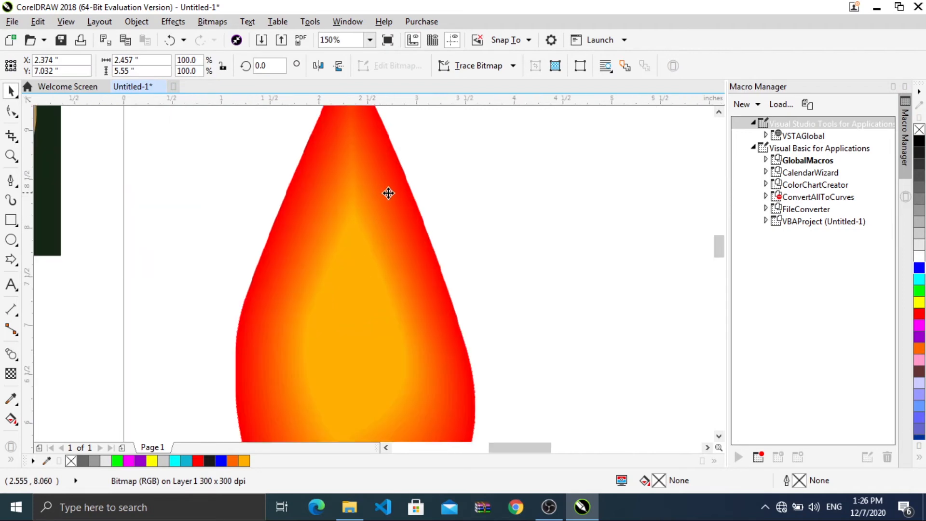
scroll(390, 192, up, 2)
scroll(223, 190, down, 1)
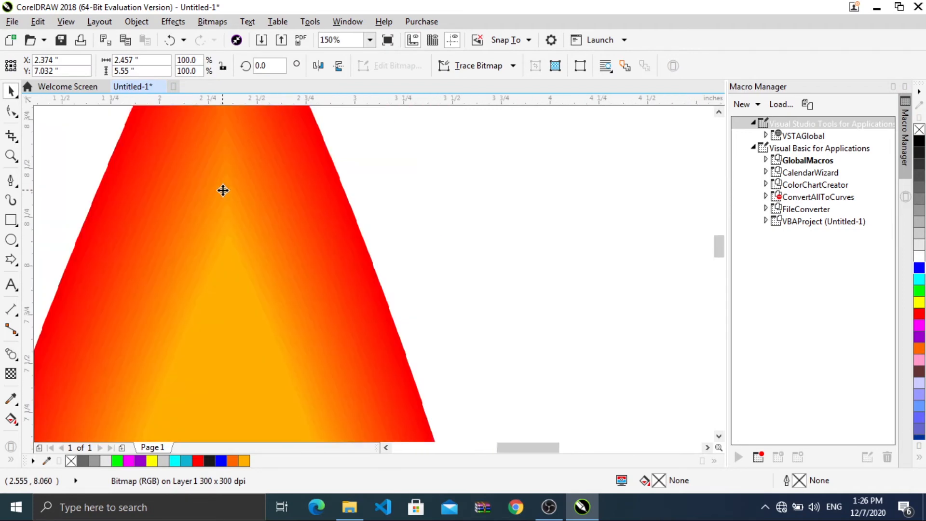
scroll(222, 190, down, 2)
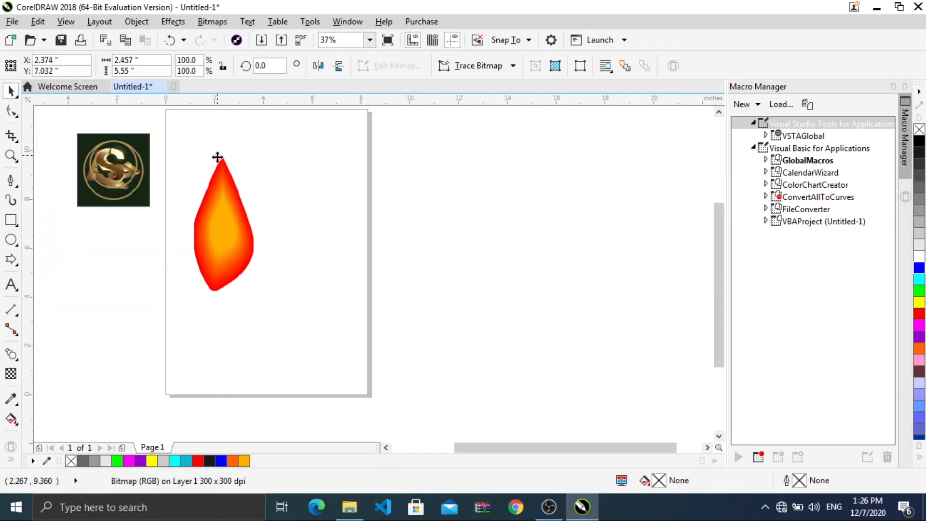
scroll(218, 157, up, 1)
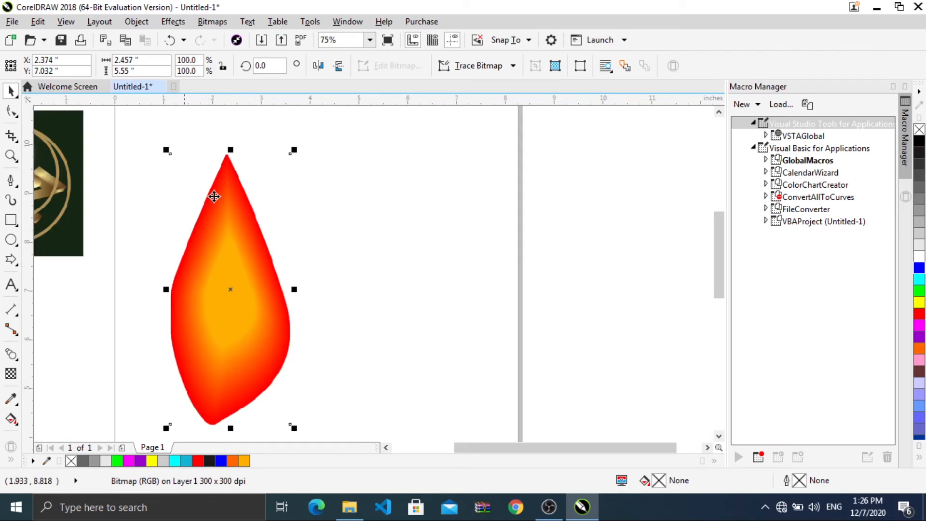
click(430, 241)
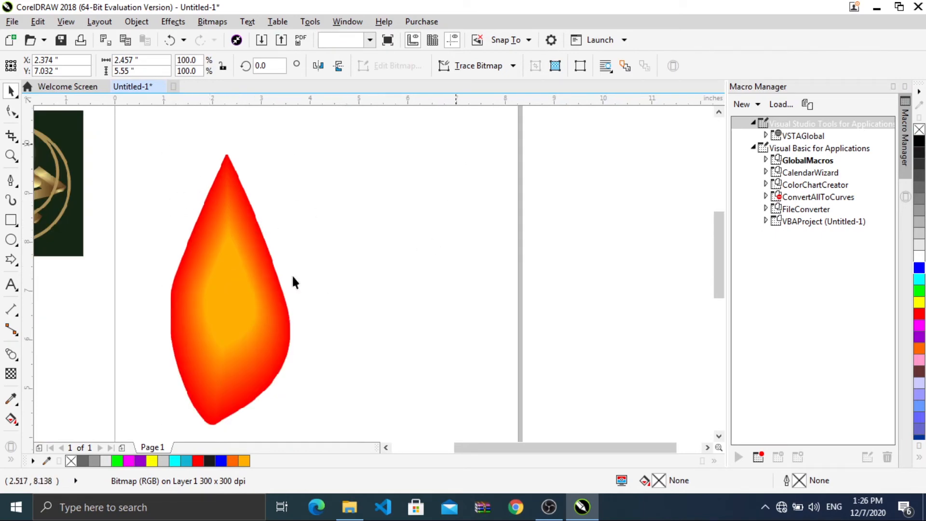
click(217, 318)
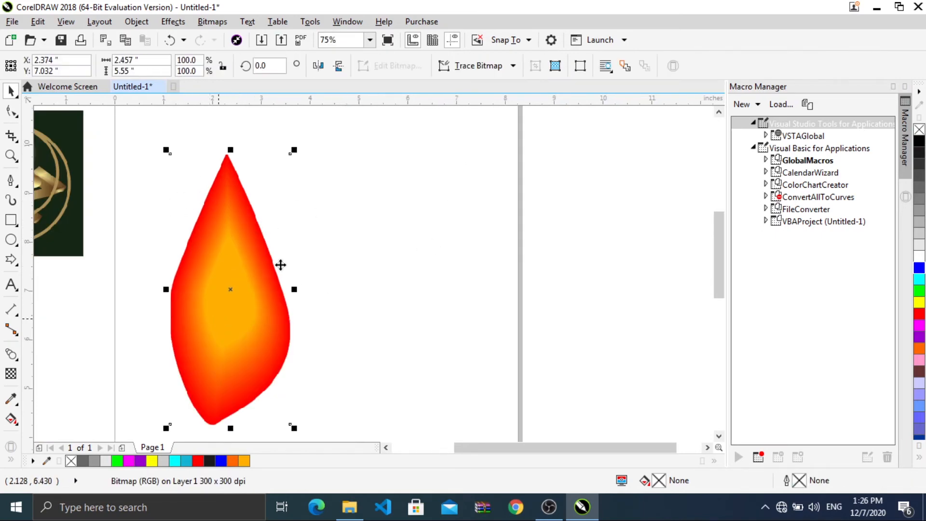
click(494, 72)
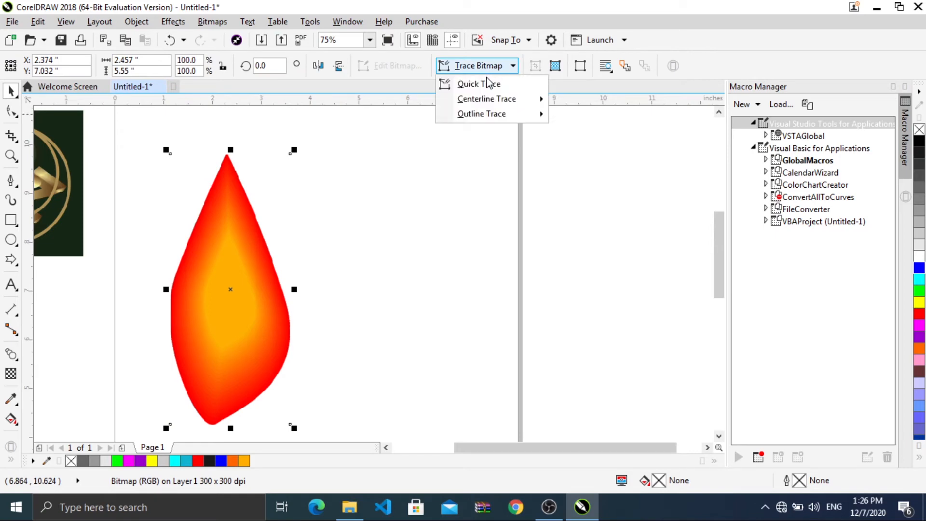
click(472, 86)
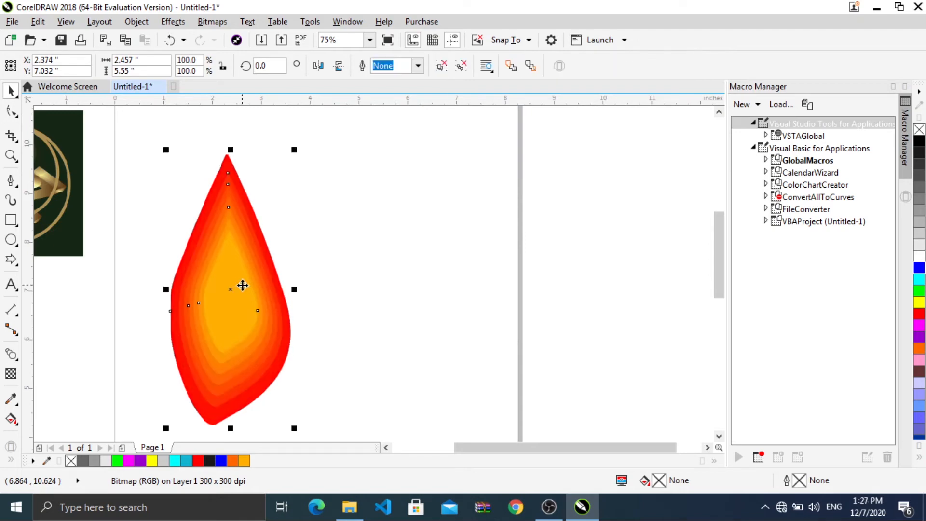
Place the traced flame beside the original at about X 5.76 in, Y 7.57 in, and move the original bitmap slightly upward
drag(242, 285, 408, 260)
mouse_move(232, 286)
mouse_down()
mouse_move(223, 278)
mouse_move(239, 227)
mouse_up()
click(395, 274)
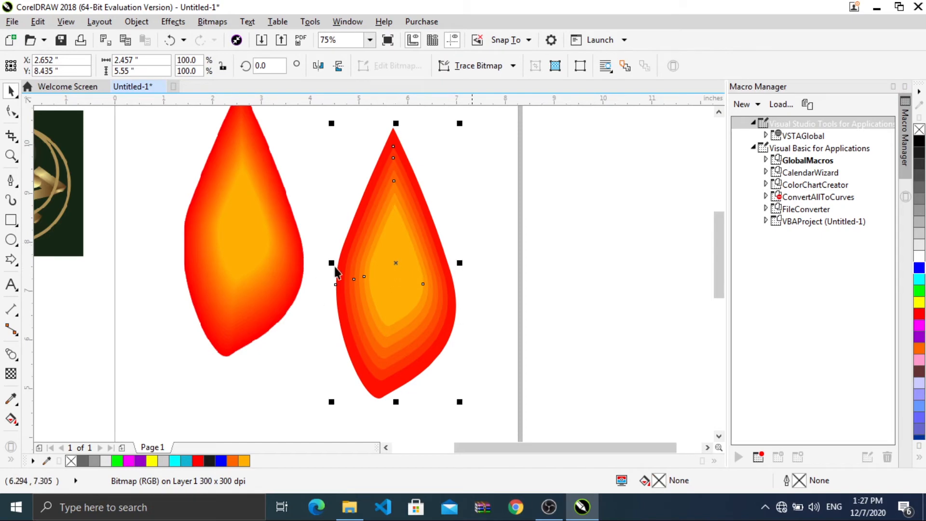
Ungroup the traced flame into its separate colour shapes
click(353, 268)
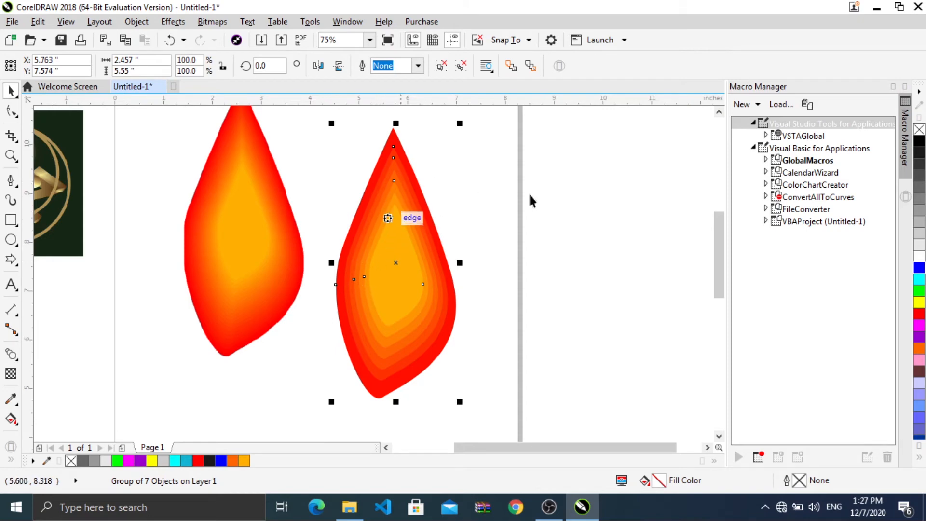
right_click(404, 234)
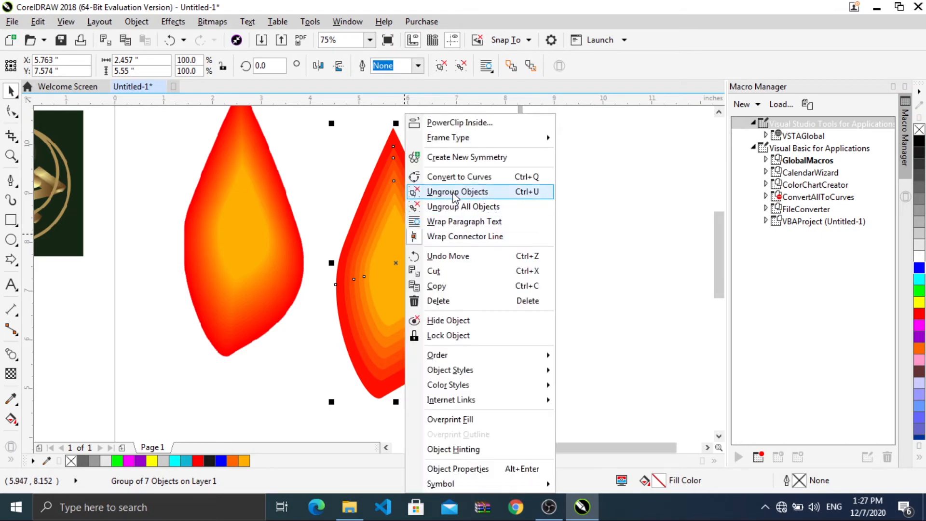
click(500, 192)
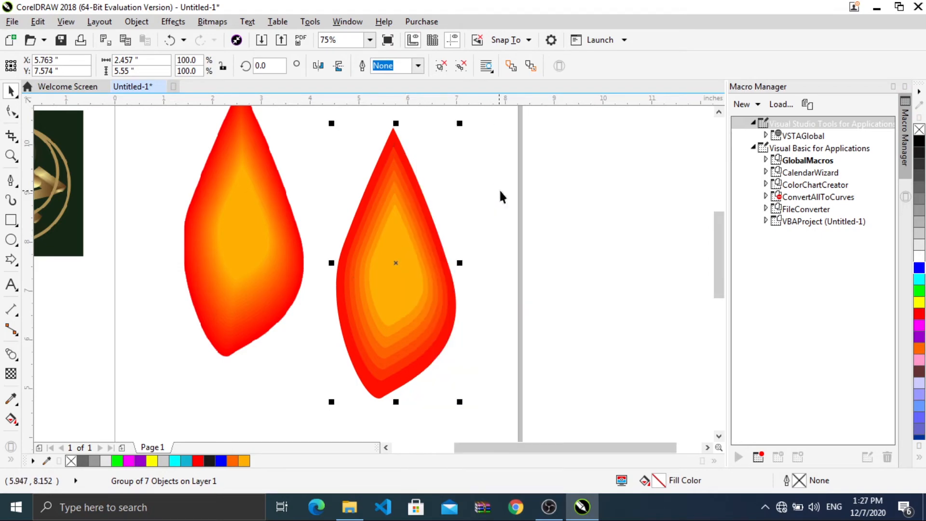
Pull the four innermost colour shapes out of the ungrouped traced flame and spread them around it
click(397, 268)
drag(397, 268, 542, 247)
drag(473, 251, 496, 217)
drag(389, 283, 520, 385)
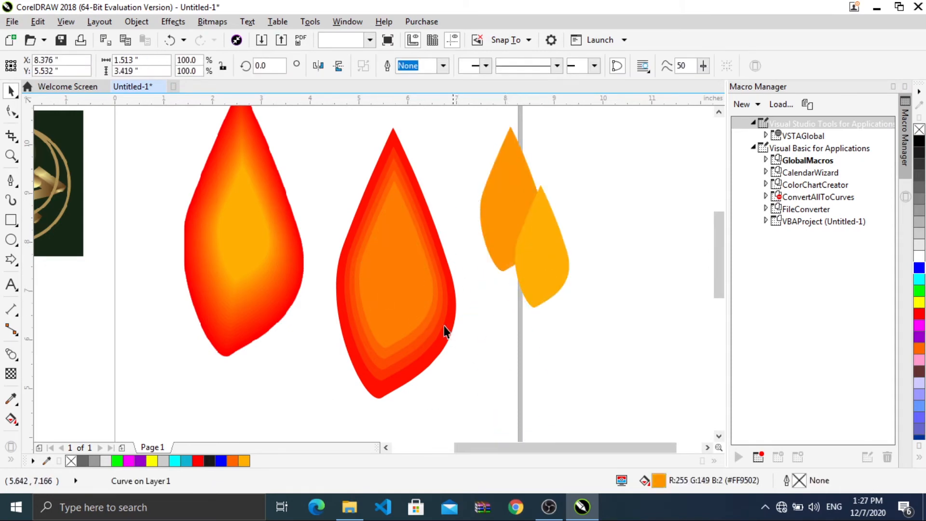
drag(397, 306, 324, 420)
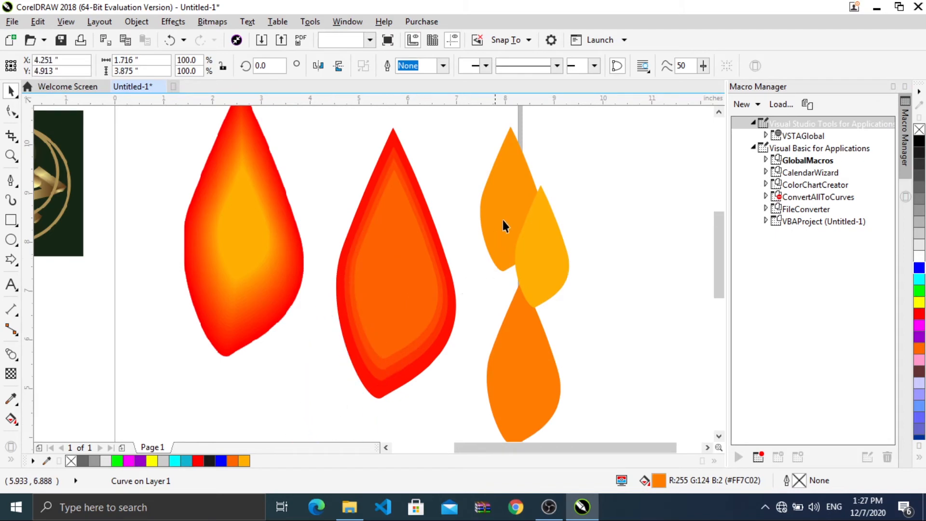
Try grey and orange #FF6600 fills on the uppermost detached flame shape and leave it filled pink
click(508, 206)
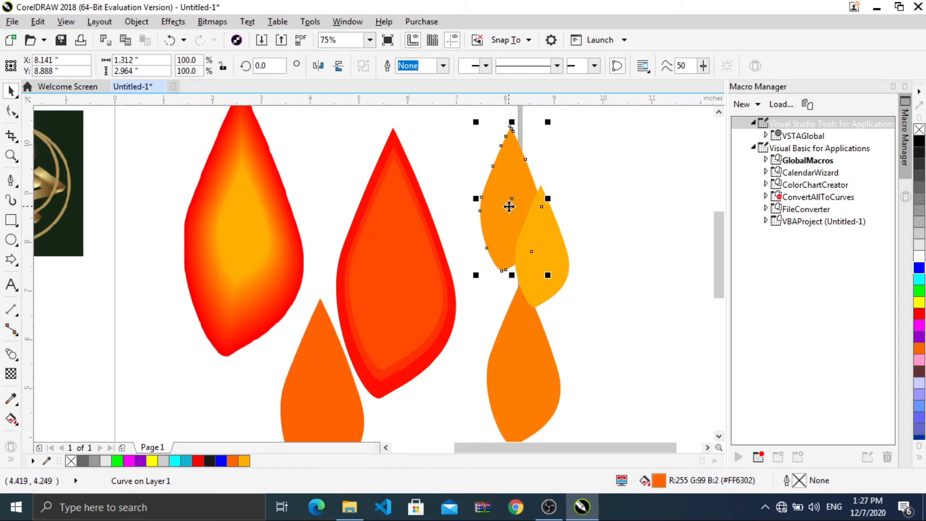
click(919, 222)
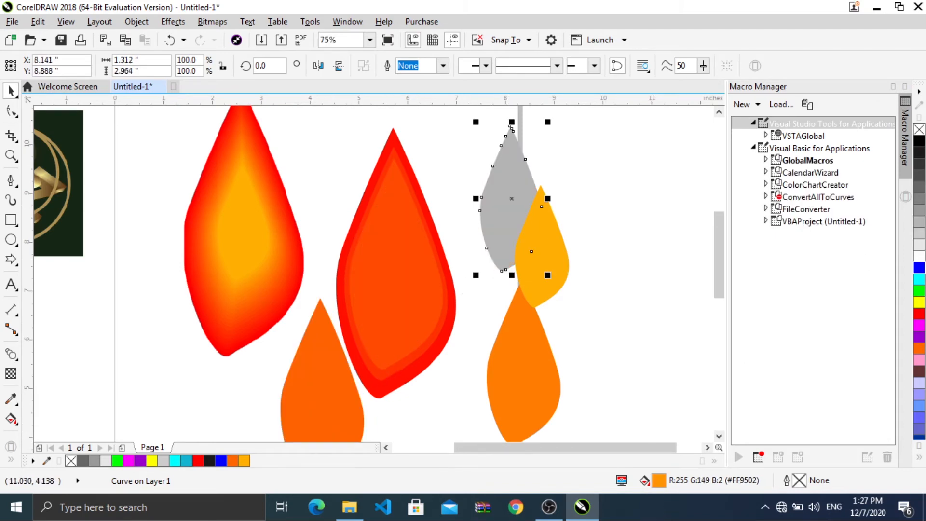
click(919, 350)
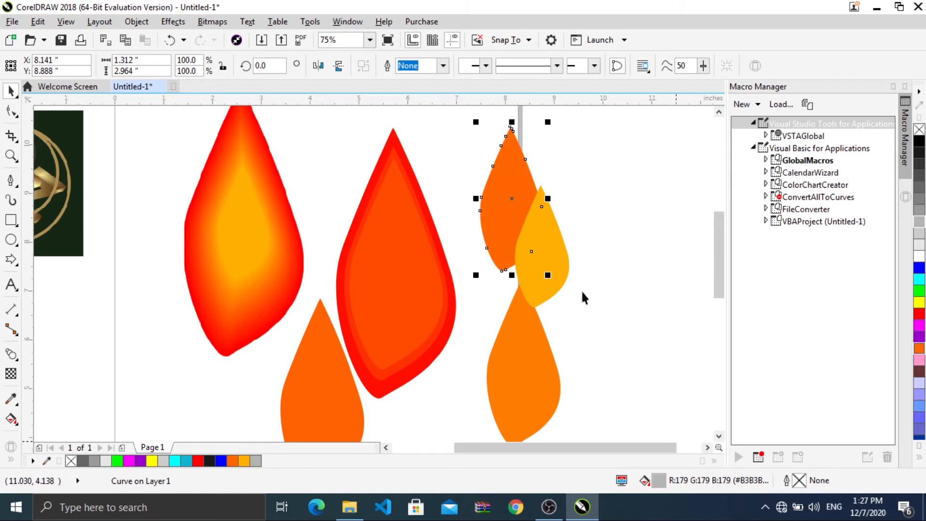
click(919, 362)
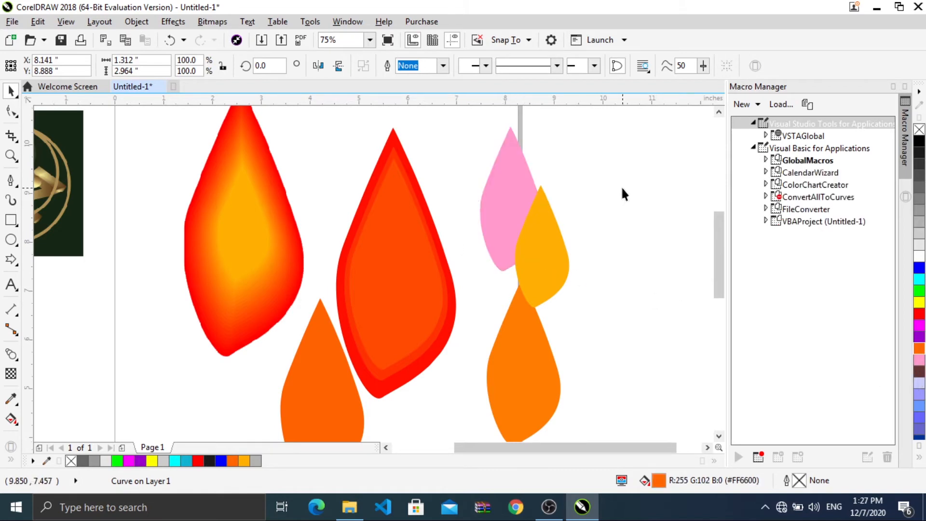
Delete the flame bitmap together with all of its traced shapes, keeping the S logo image
scroll(618, 187, down, 2)
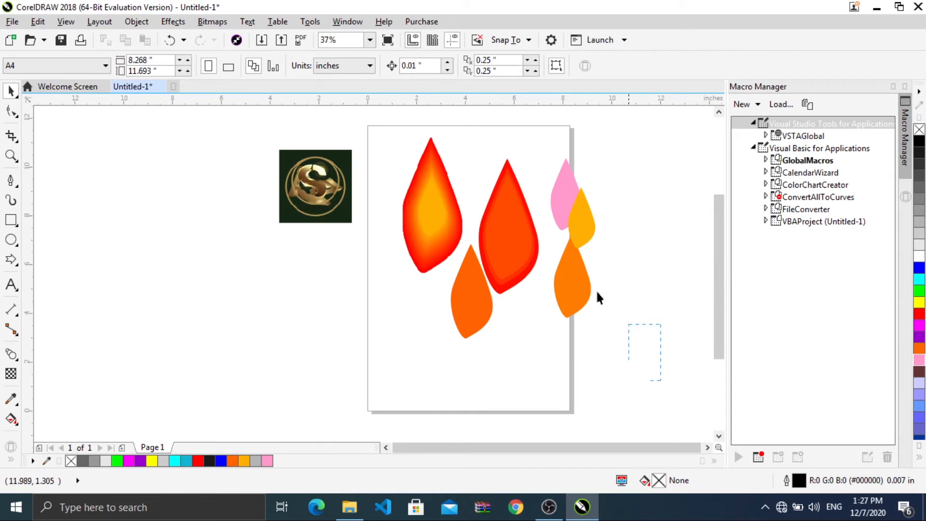
drag(598, 297, 382, 127)
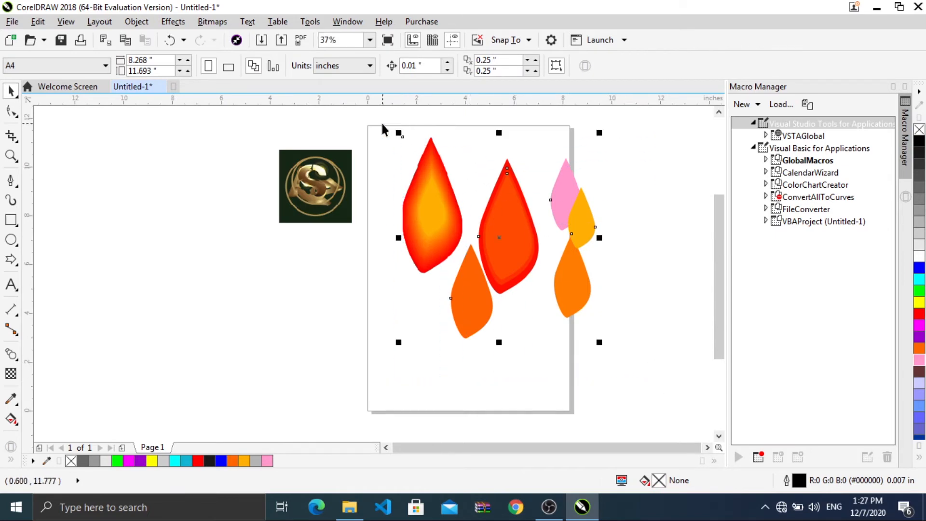
key(Delete)
Start an Outline Trace of the gold S logo bitmap with Logo as the image type
scroll(337, 123, up, 2)
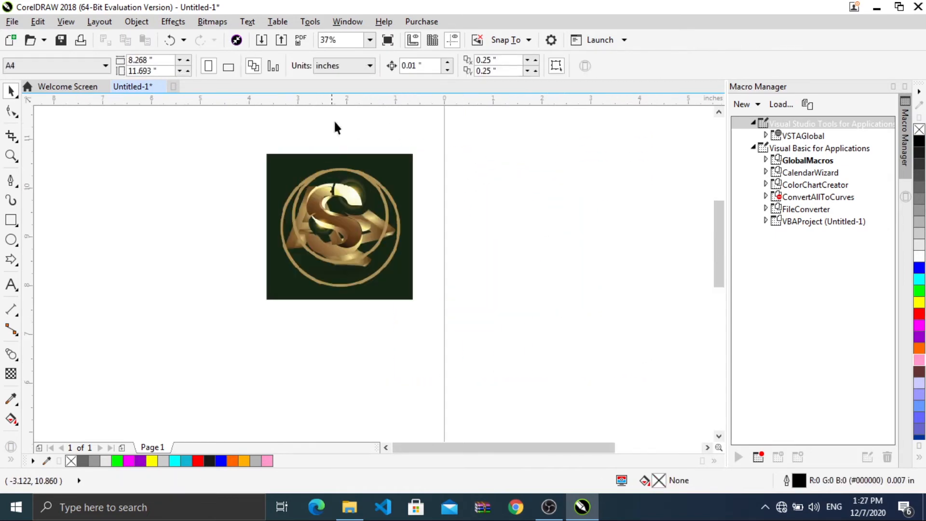
drag(436, 137, 217, 392)
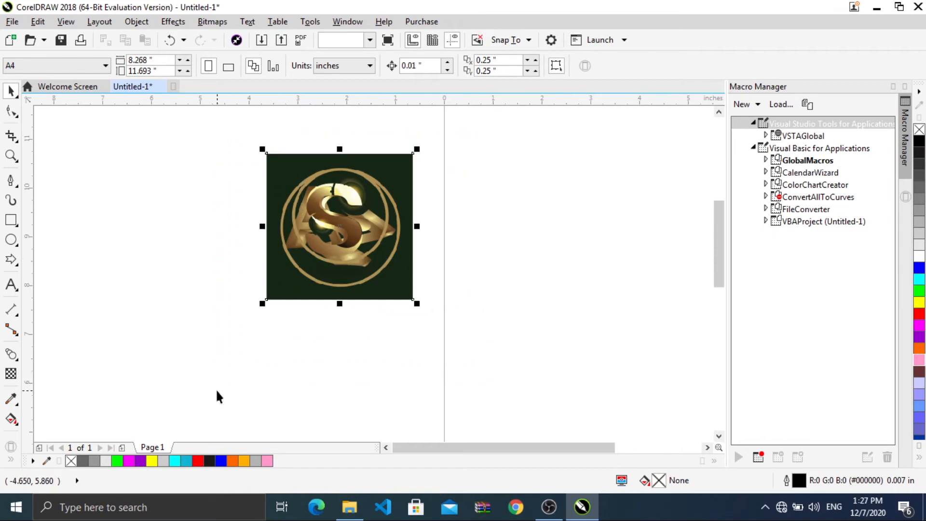
click(376, 240)
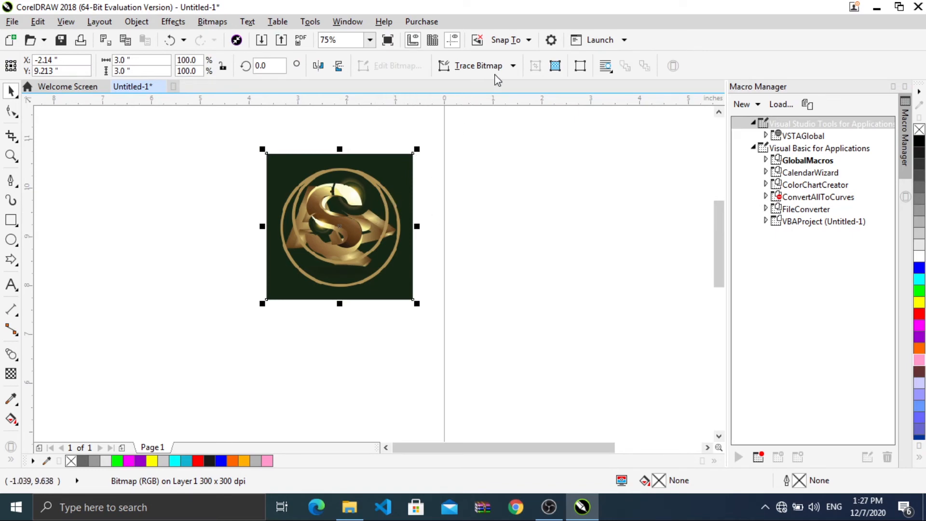
click(513, 67)
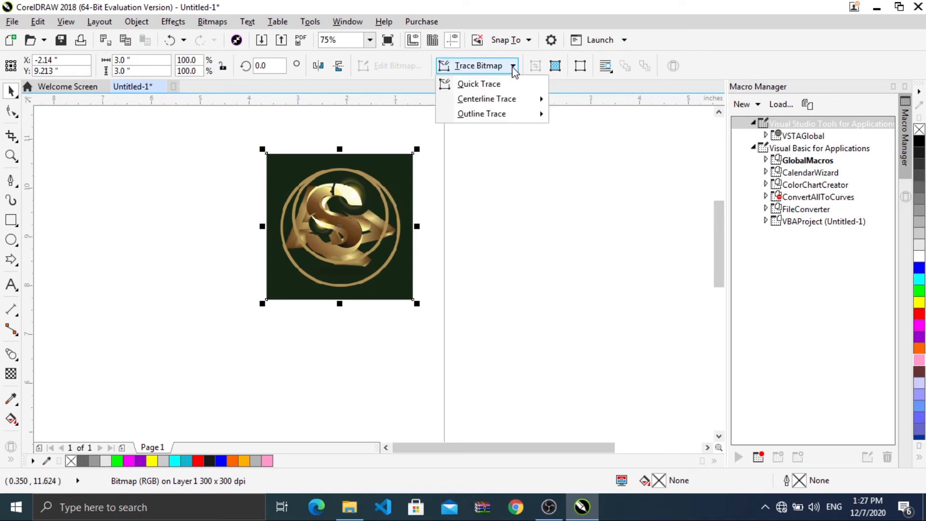
mouse_move(491, 117)
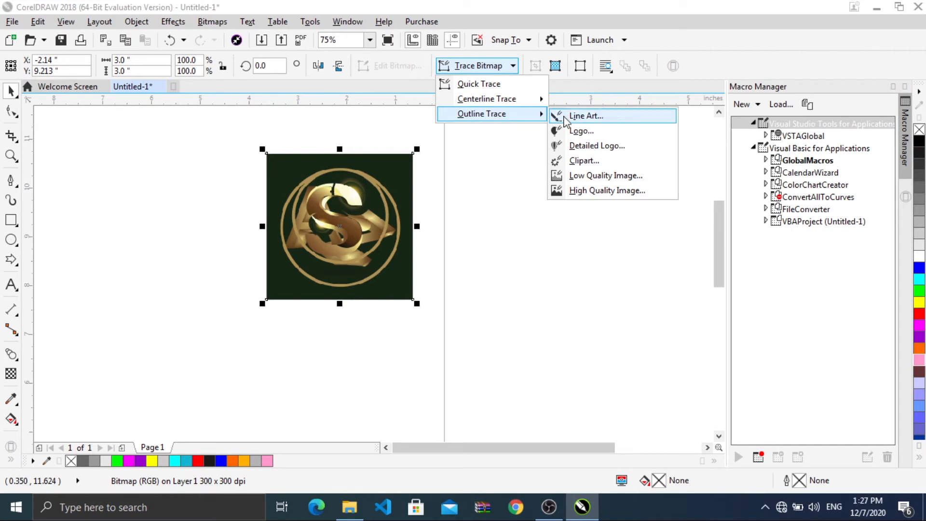
click(583, 136)
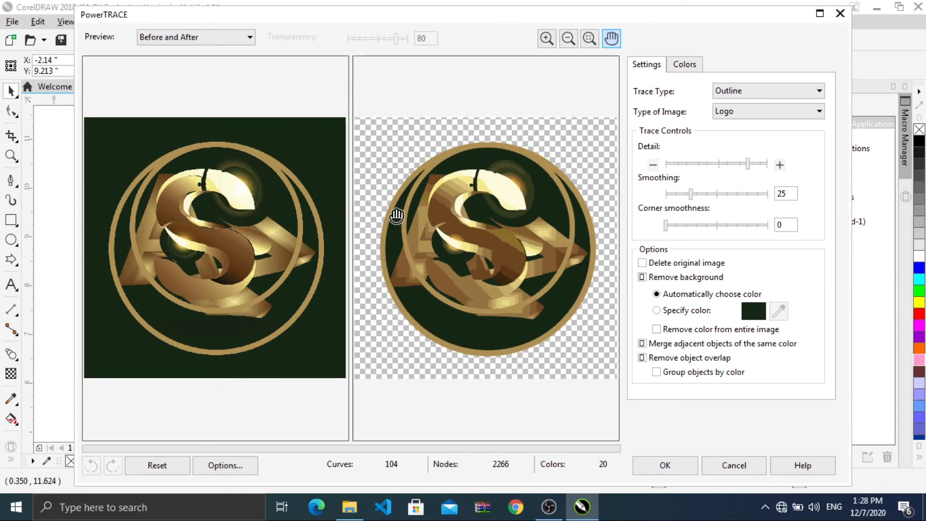
Trace the logo with maximum detail, smoothing 66 and corner smoothness 74, keeping the original image
click(707, 164)
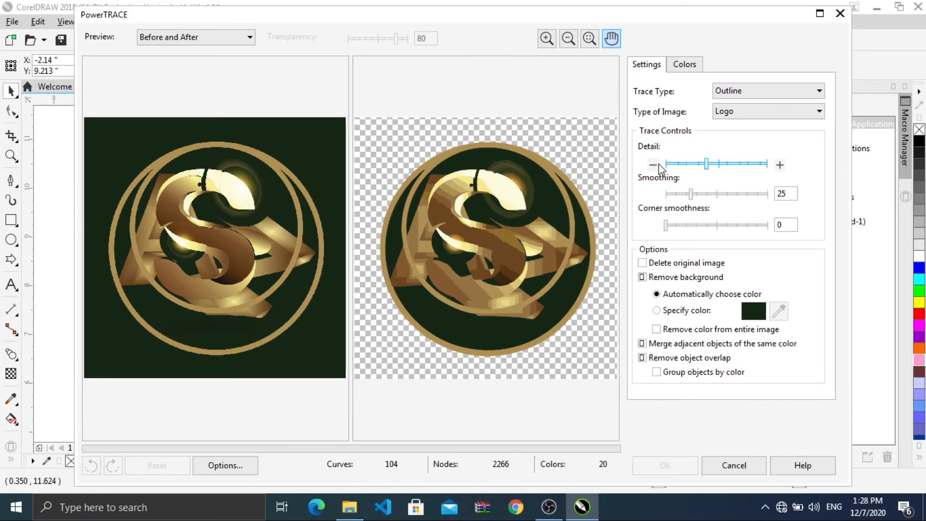
click(749, 164)
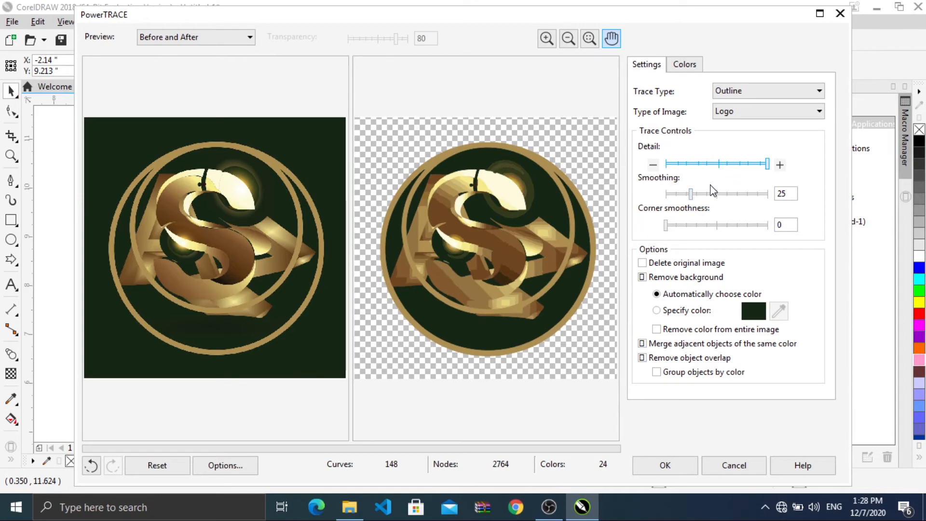
click(734, 194)
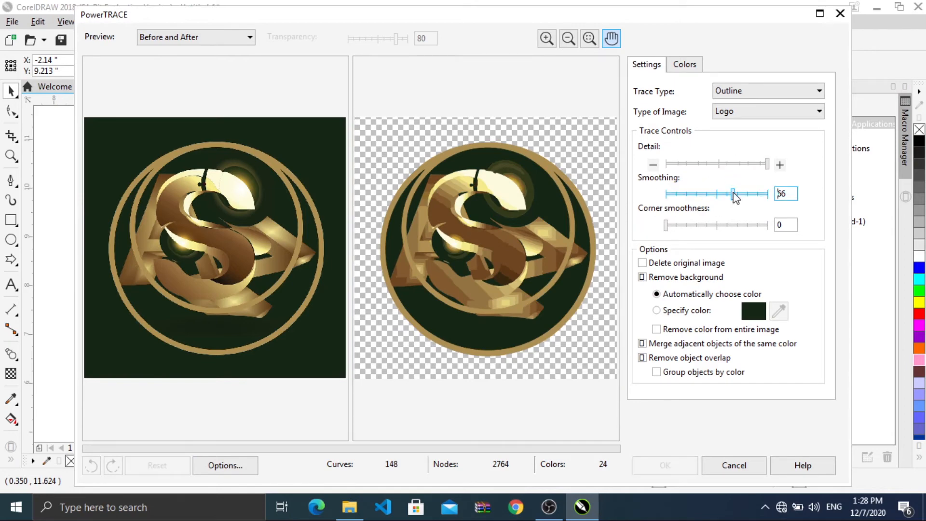
click(705, 224)
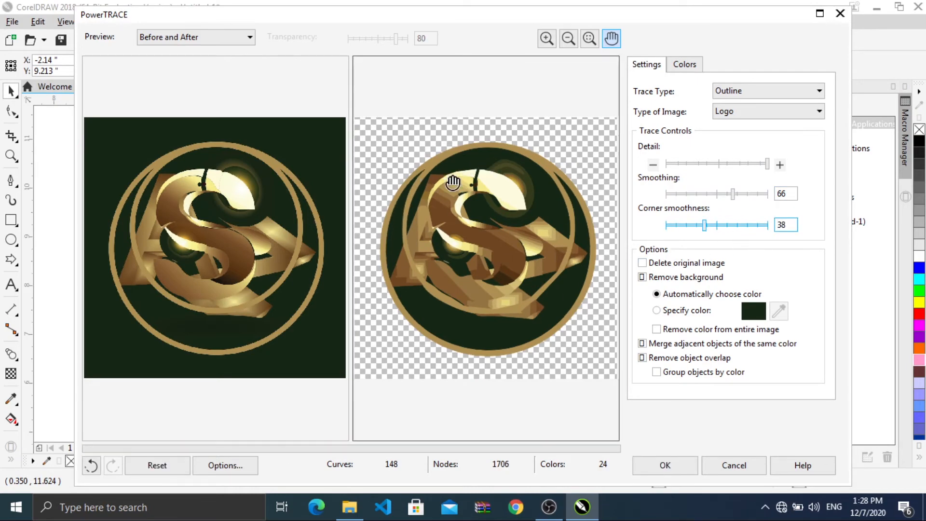
click(743, 230)
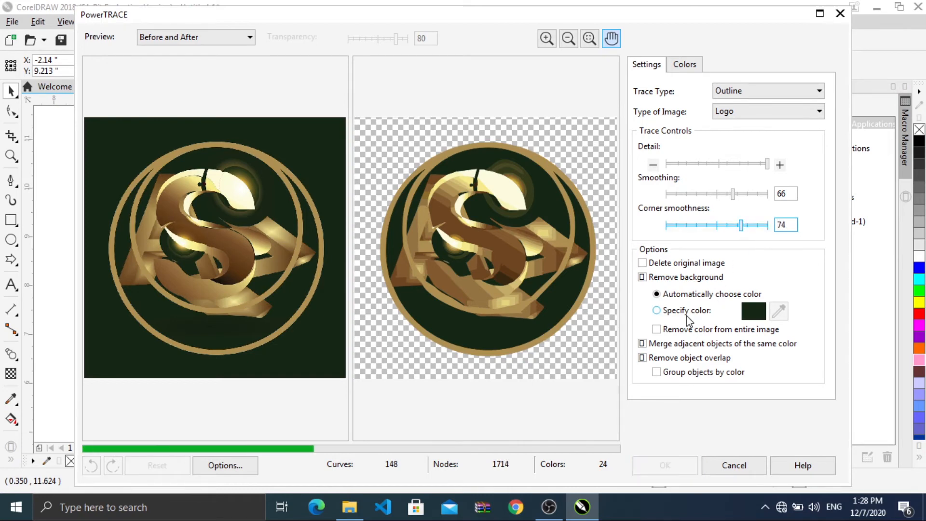
click(665, 465)
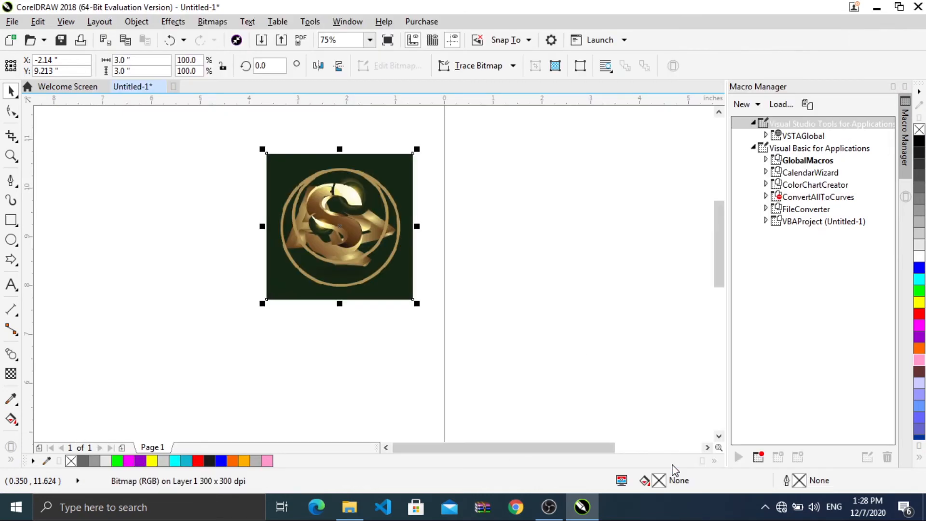
Place the traced logo beside the original bitmap at about X 1.14 in, Y 8.89 in, and ungroup it
drag(377, 225, 511, 236)
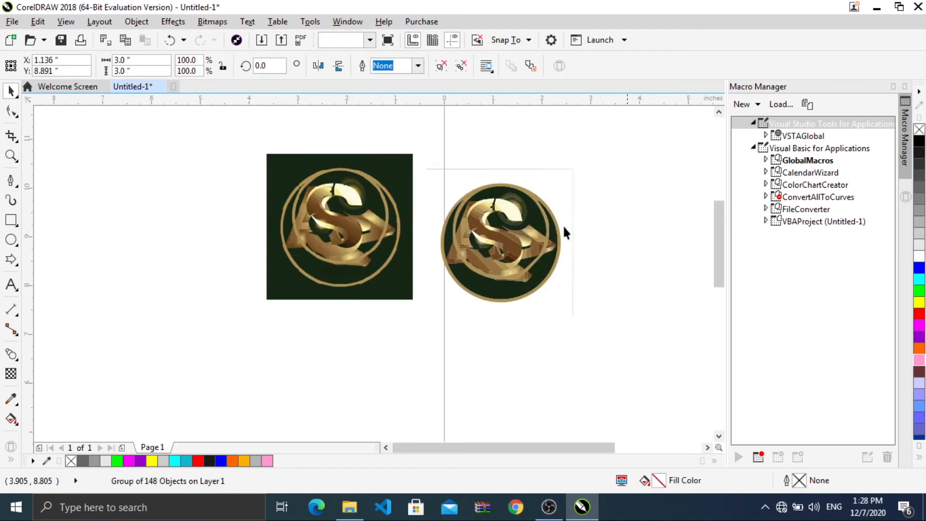
right_click(550, 227)
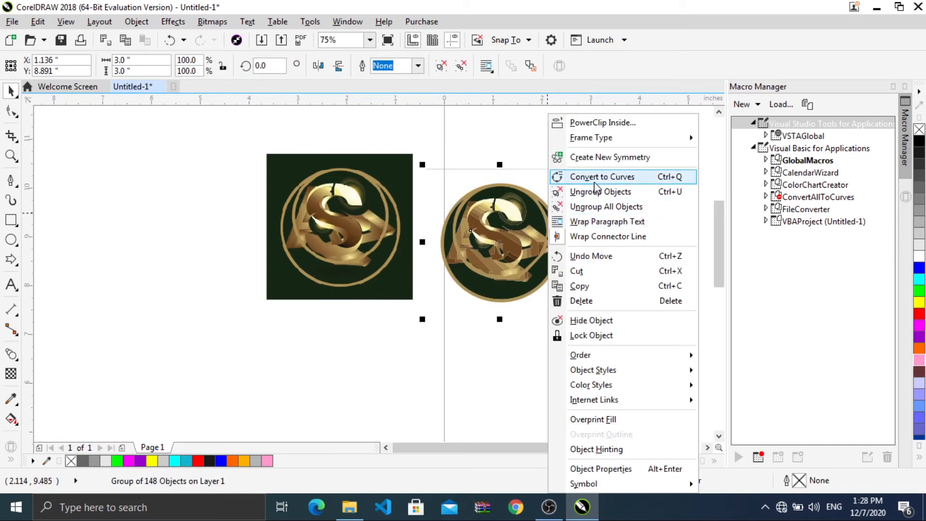
click(579, 191)
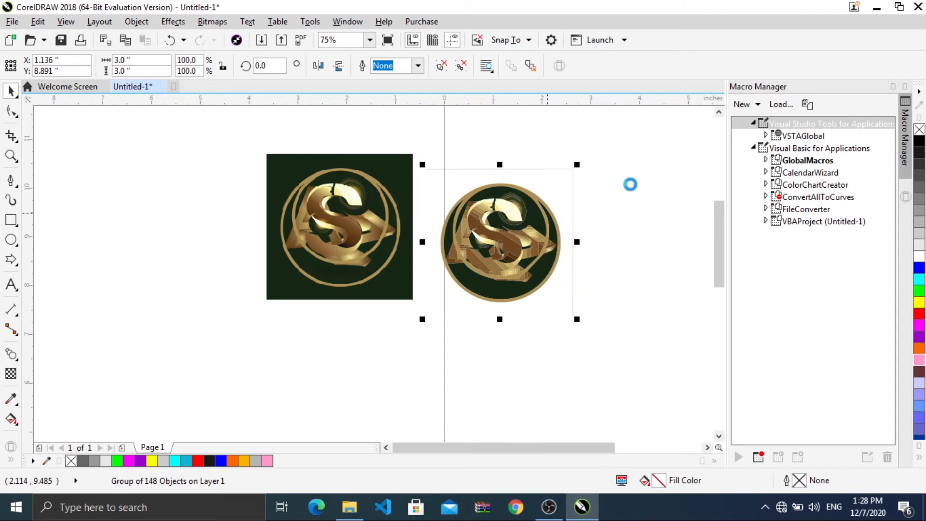
Select the traced logo's separate pieces and compare their detail closely with the original bitmap
click(559, 184)
drag(574, 179, 431, 339)
key(Escape)
scroll(497, 218, up, 5)
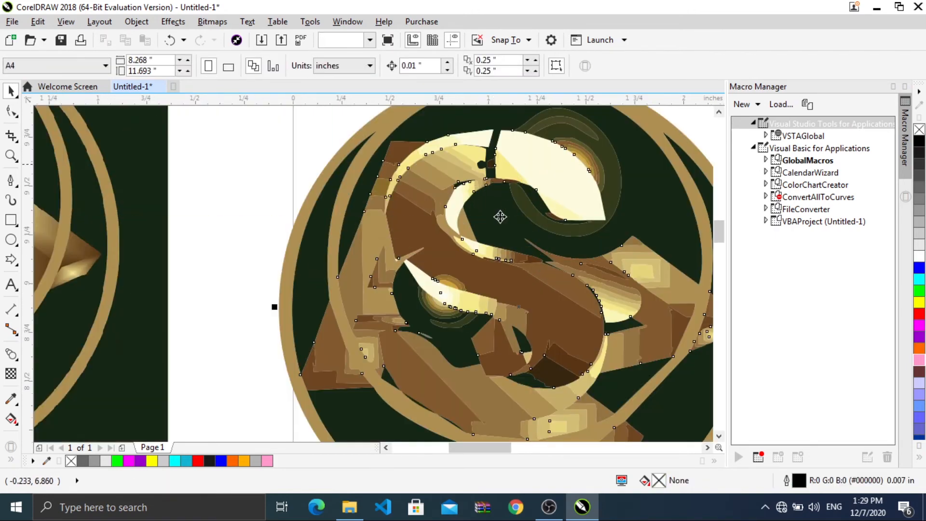
scroll(428, 208, down, 3)
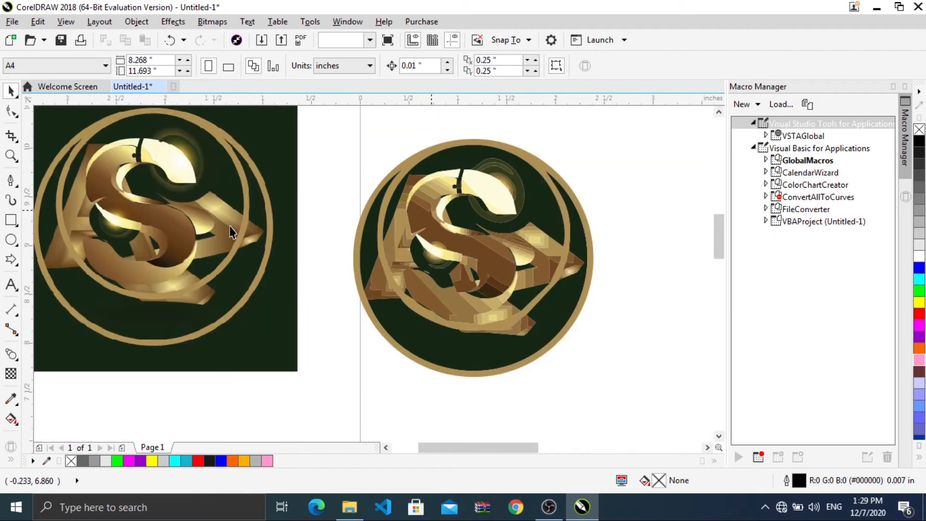
scroll(101, 182, up, 5)
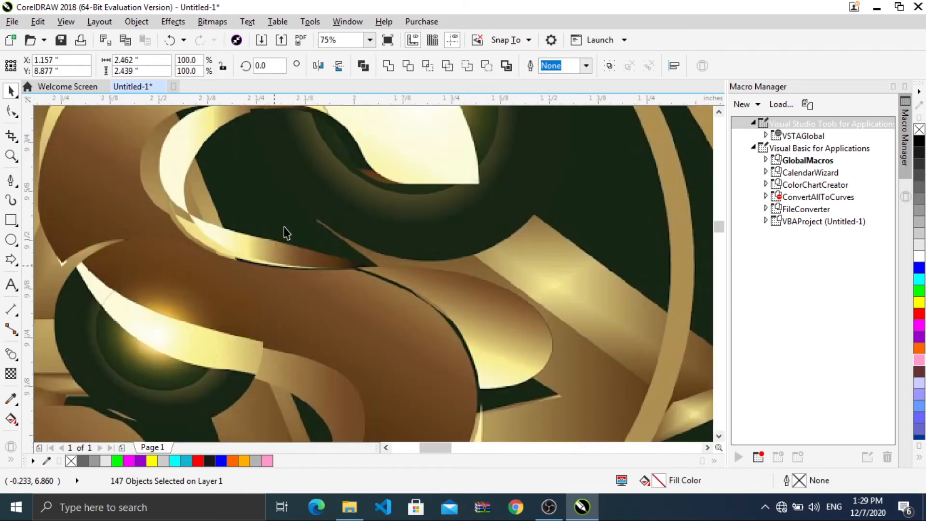
scroll(286, 227, down, 4)
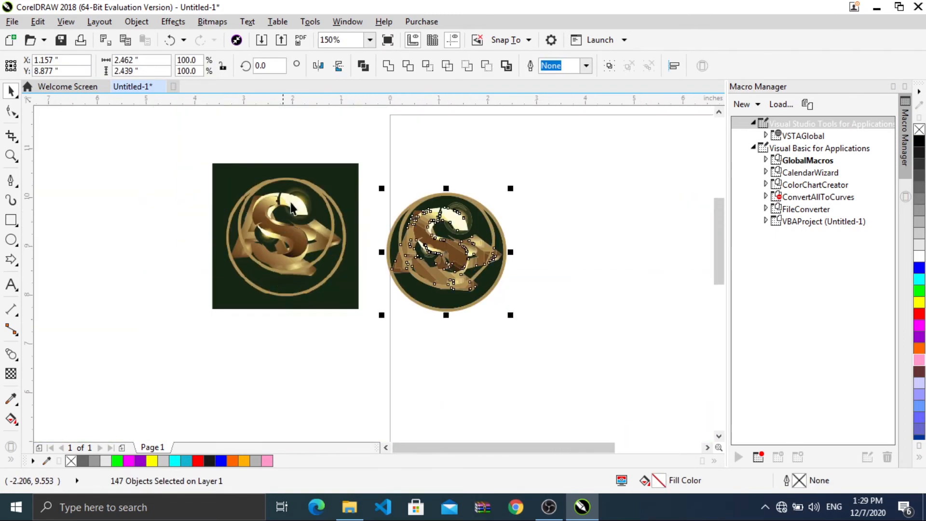
Delete the traced logo pieces and the original S logo bitmap to empty the drawing
click(439, 157)
drag(582, 149, 351, 334)
key(Delete)
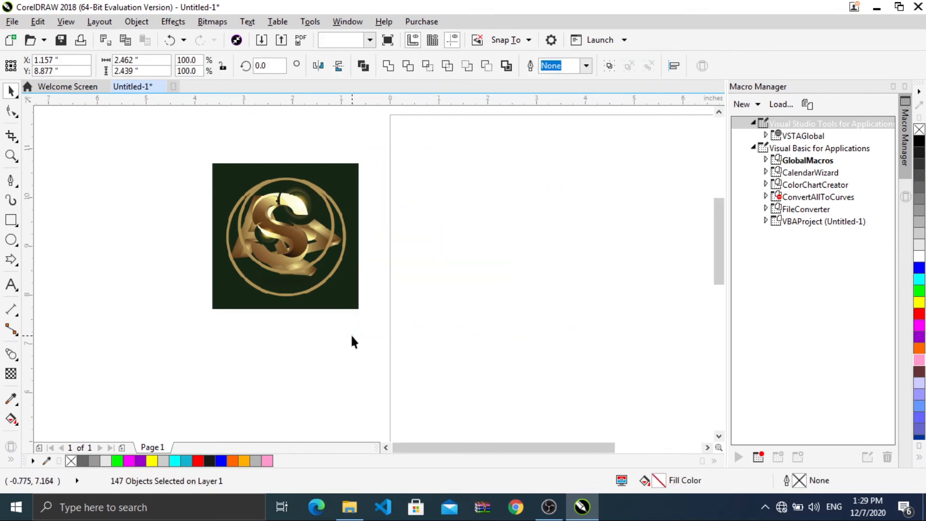
drag(417, 358, 174, 150)
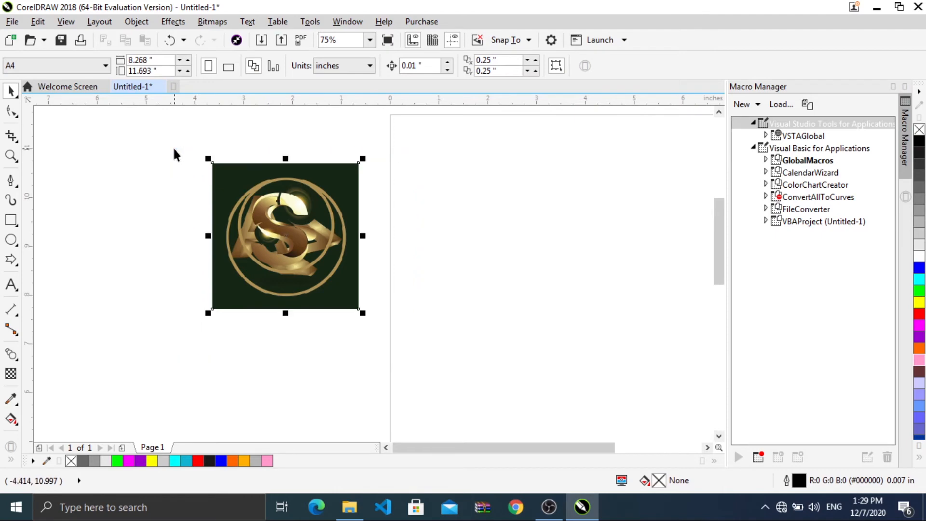
key(Delete)
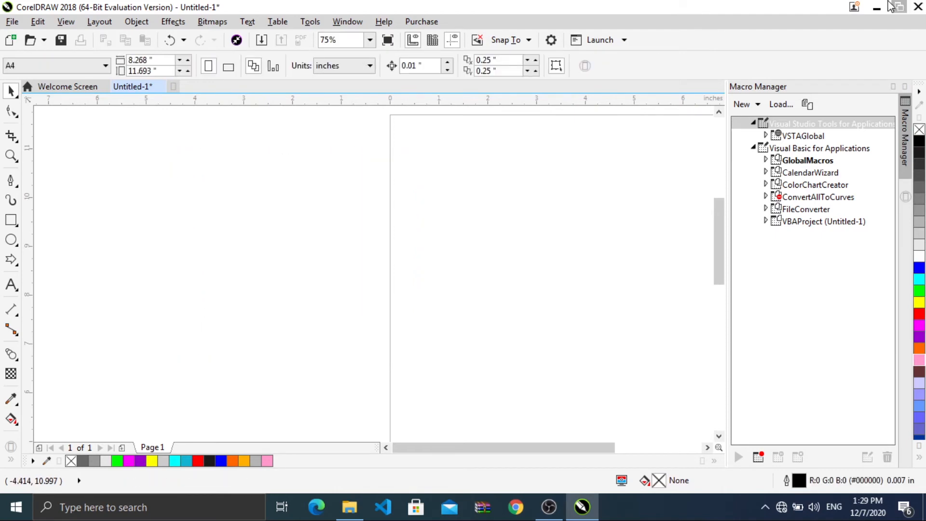
Switch to File Explorer and open the assets folder inside the ToolKit folder
click(877, 6)
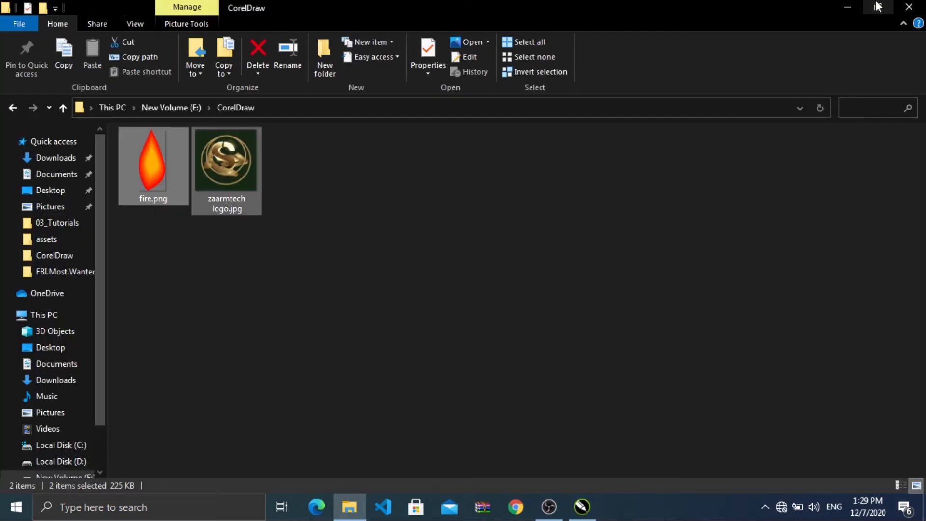
click(849, 5)
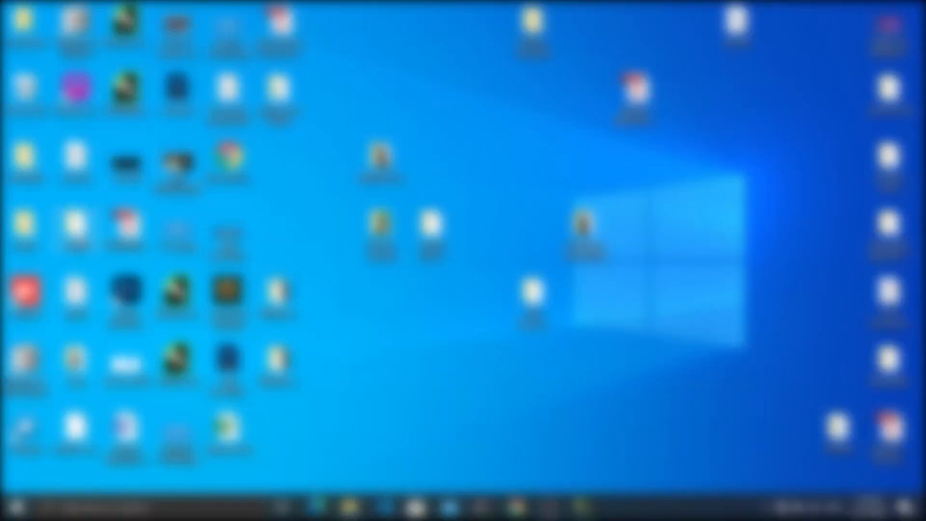
double_click(77, 227)
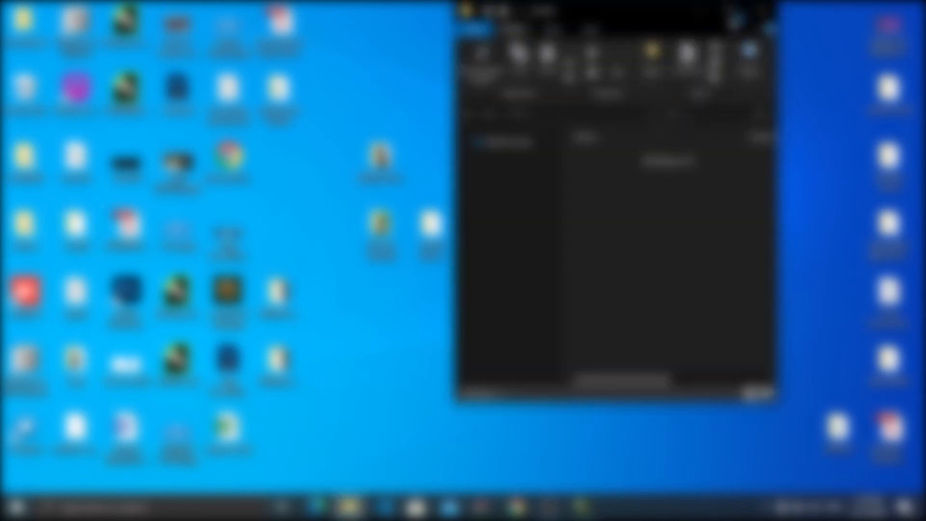
click(734, 15)
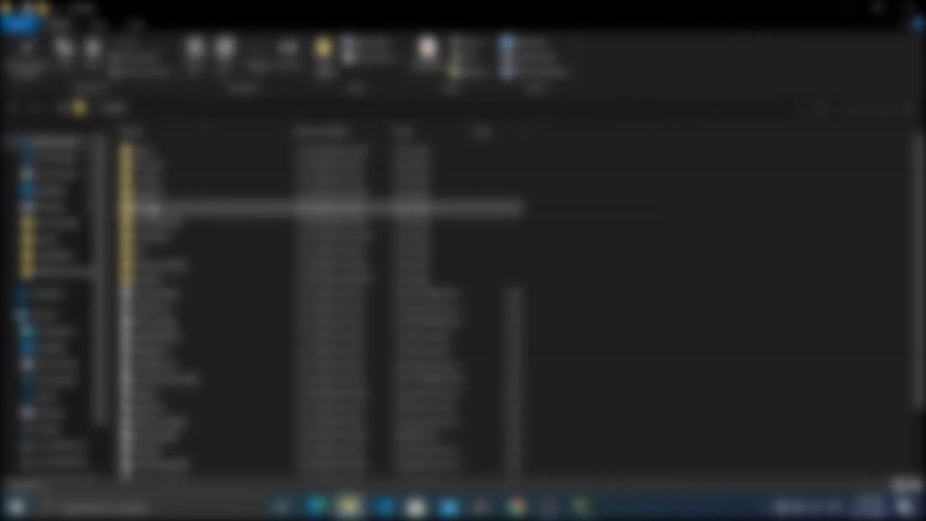
double_click(156, 208)
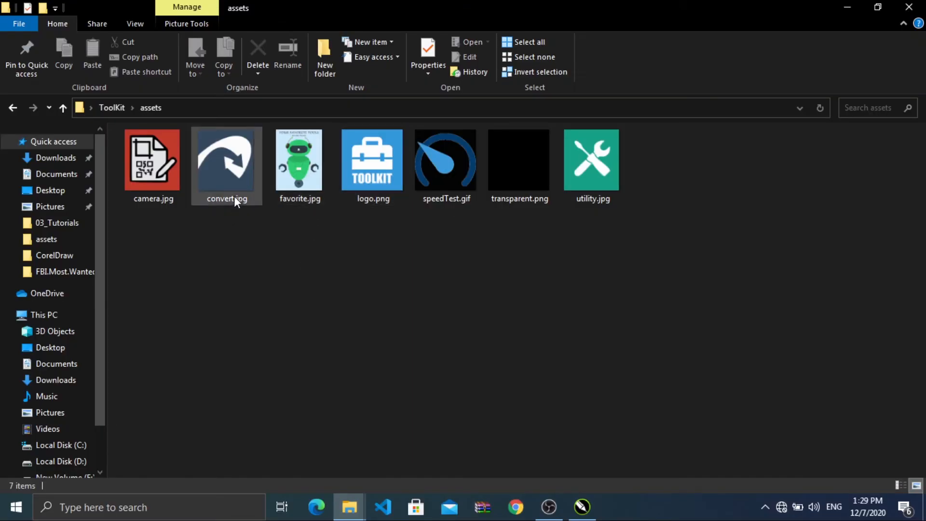
double_click(227, 161)
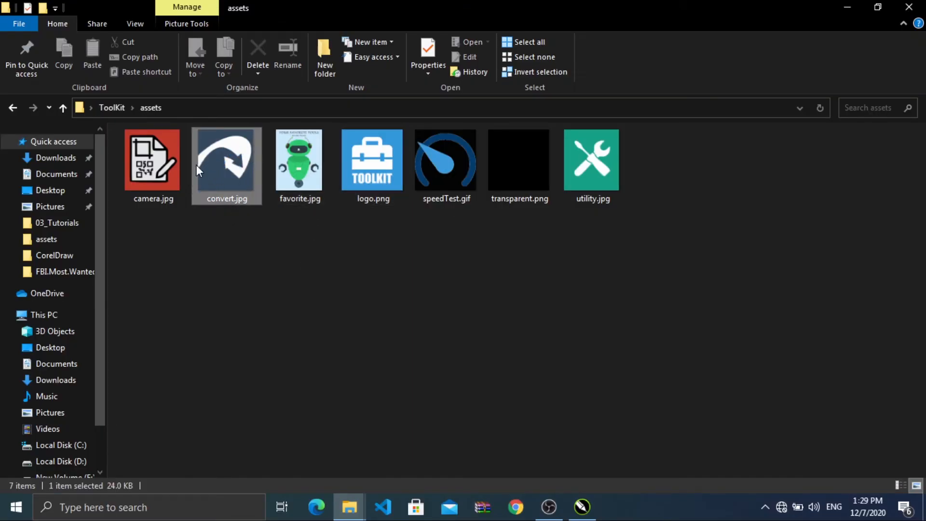
drag(216, 172, 306, 263)
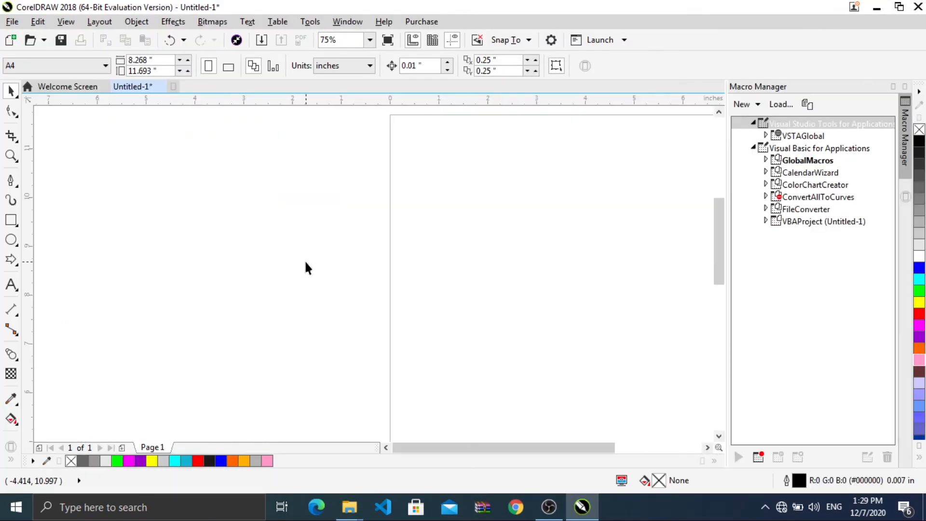
scroll(296, 266, down, 5)
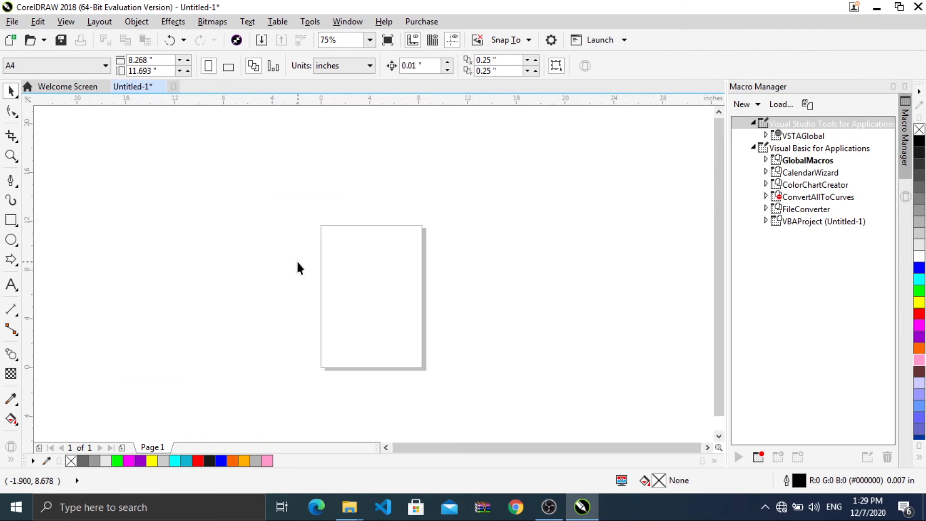
scroll(296, 259, up, 2)
Return to File Explorer and import convert.jpg from the assets folder onto the CorelDRAW page at about X 5.89 in, Y 8.07 in
click(876, 8)
click(246, 161)
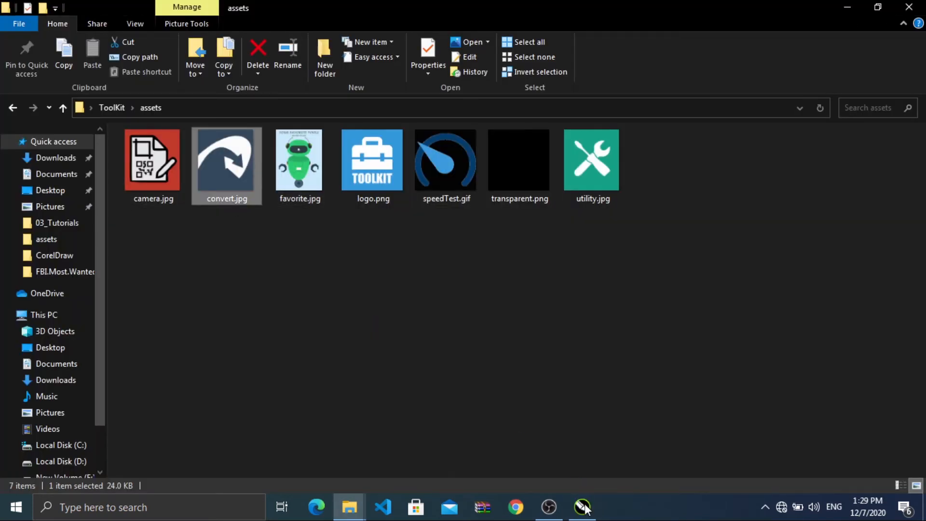
drag(197, 147, 392, 269)
scroll(392, 269, up, 3)
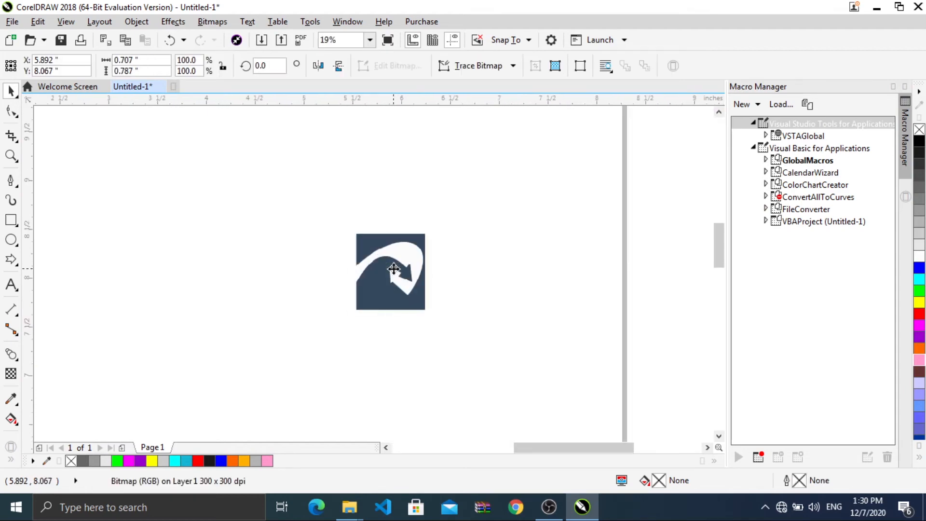
Enlarge the imported convert bitmap to about 2.74 × 3.05 in and inspect its pixelated edges
scroll(394, 268, up, 5)
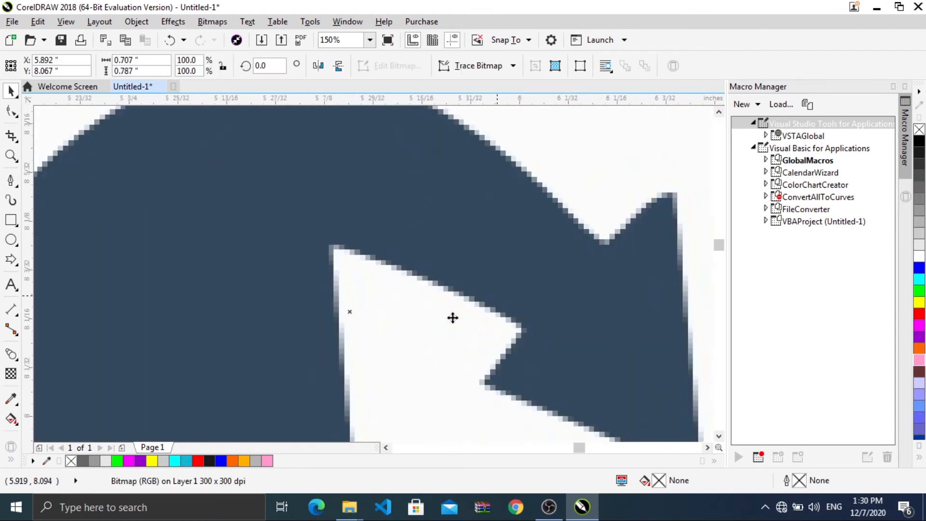
scroll(333, 277, down, 5)
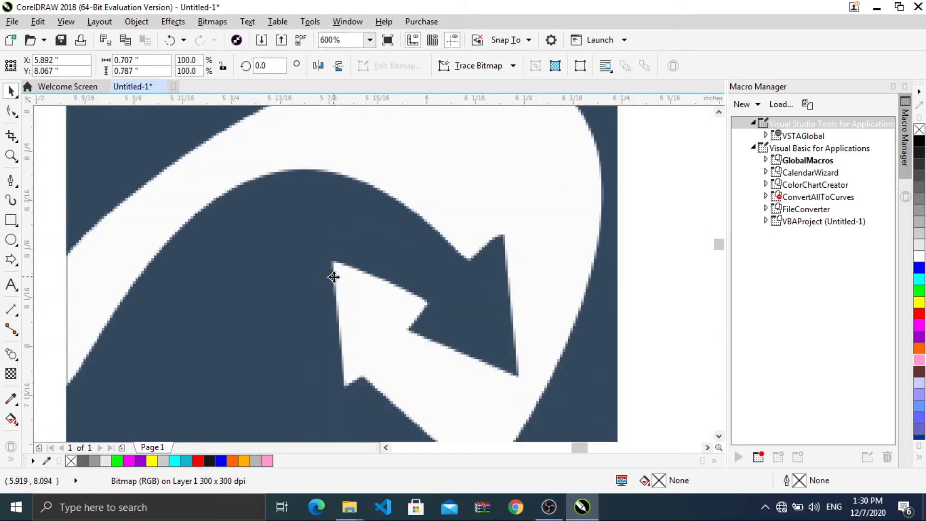
drag(329, 265, 206, 264)
scroll(187, 219, down, 3)
scroll(151, 193, up, 2)
scroll(153, 225, up, 1)
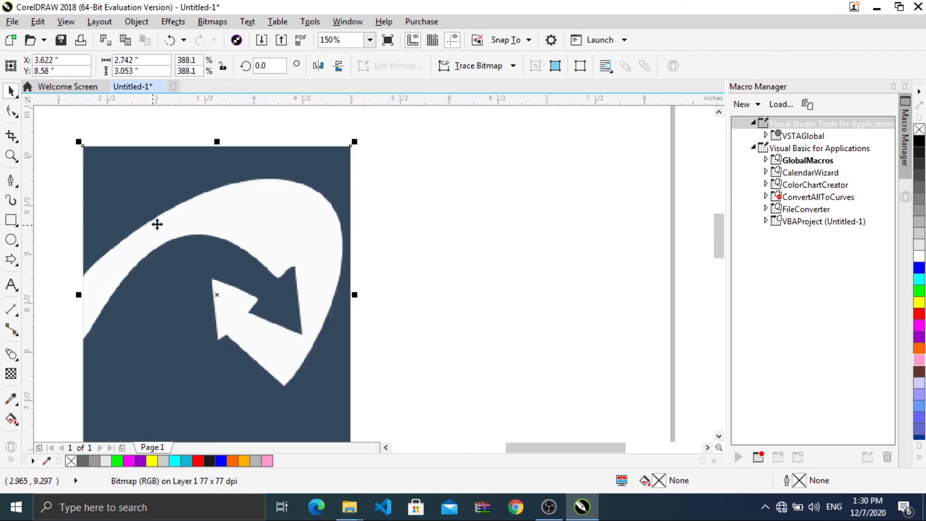
scroll(262, 219, up, 1)
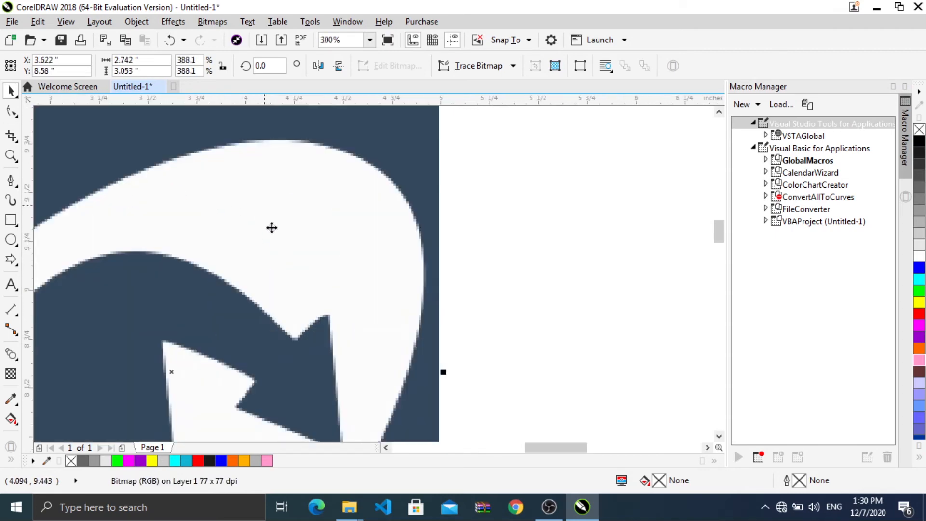
scroll(271, 228, down, 1)
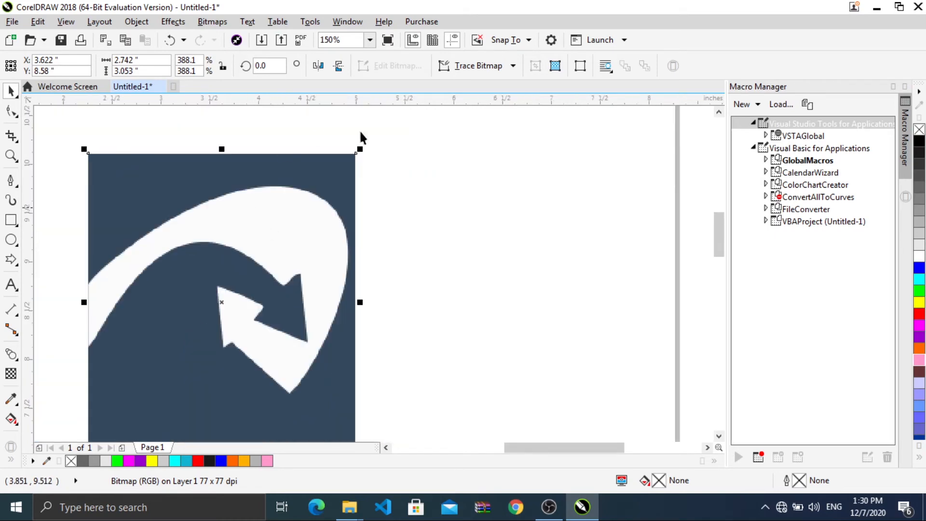
Quick Trace the convert bitmap and place the traced group beside the original at about X 7.09 in, Y 8.94 in
click(475, 66)
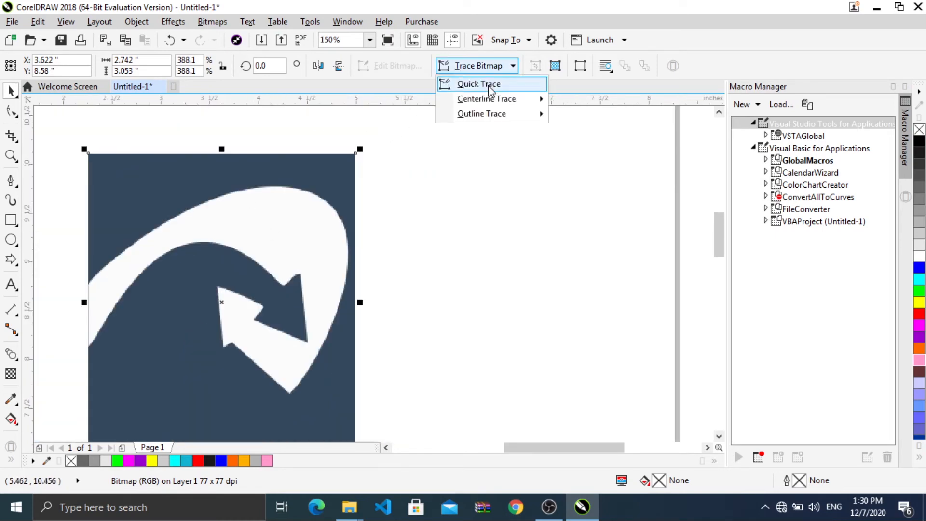
click(464, 83)
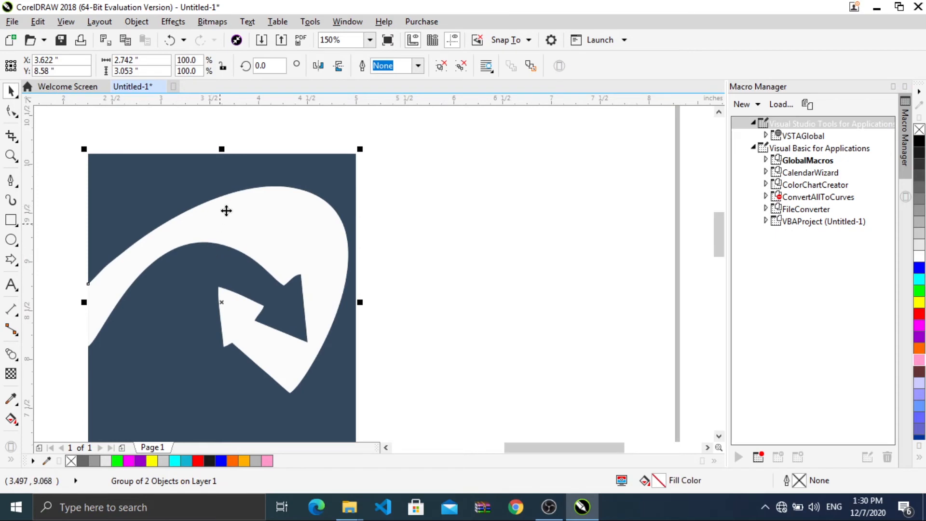
scroll(263, 141, up, 1)
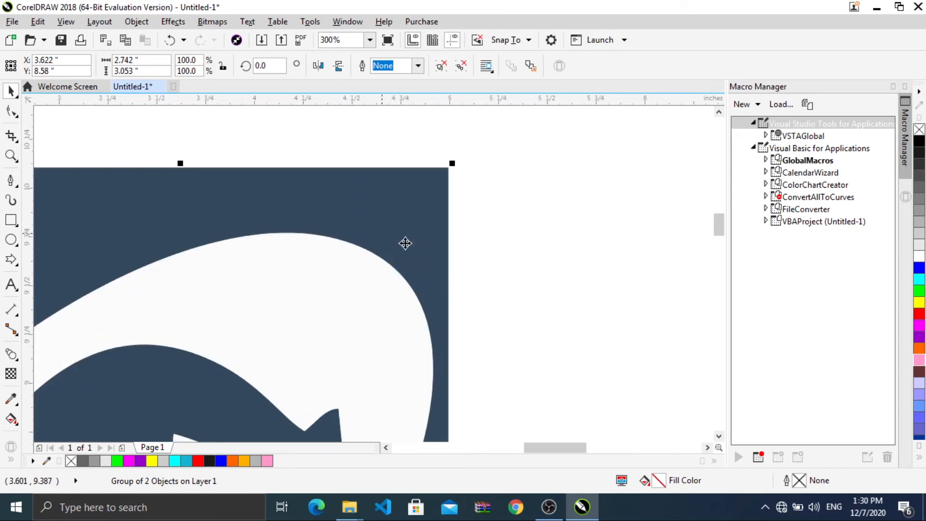
scroll(216, 253, down, 1)
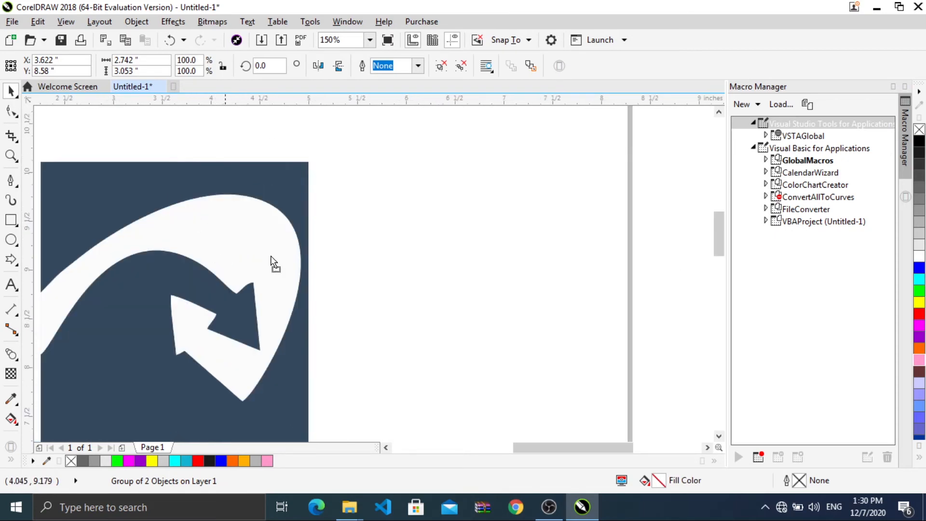
mouse_move(271, 256)
mouse_down()
mouse_move(554, 227)
mouse_move(544, 226)
mouse_up()
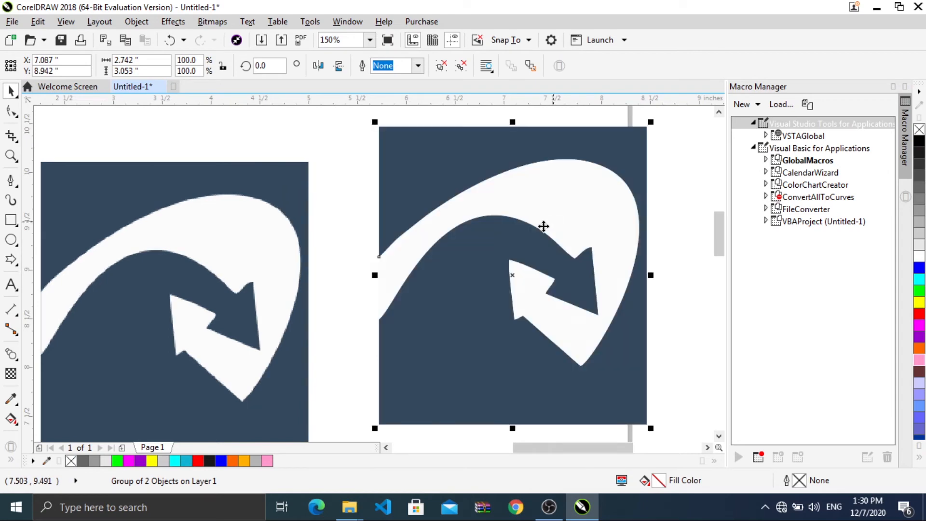
Delete the original convert bitmap and ungroup the traced copy into separate objects
click(197, 222)
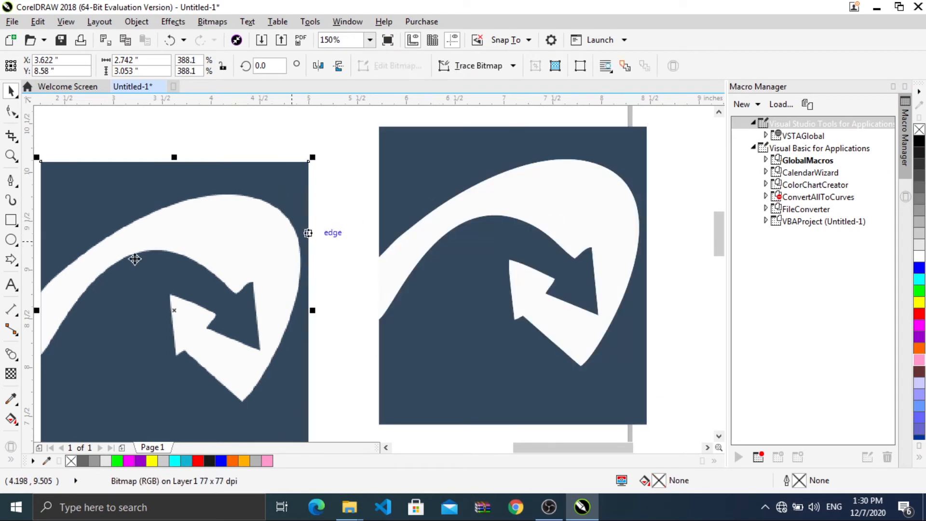
key(Delete)
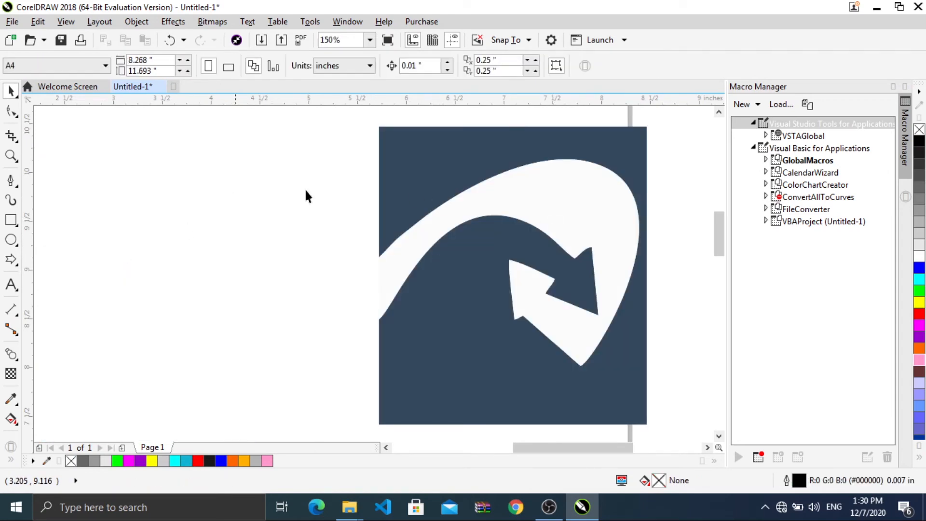
click(393, 182)
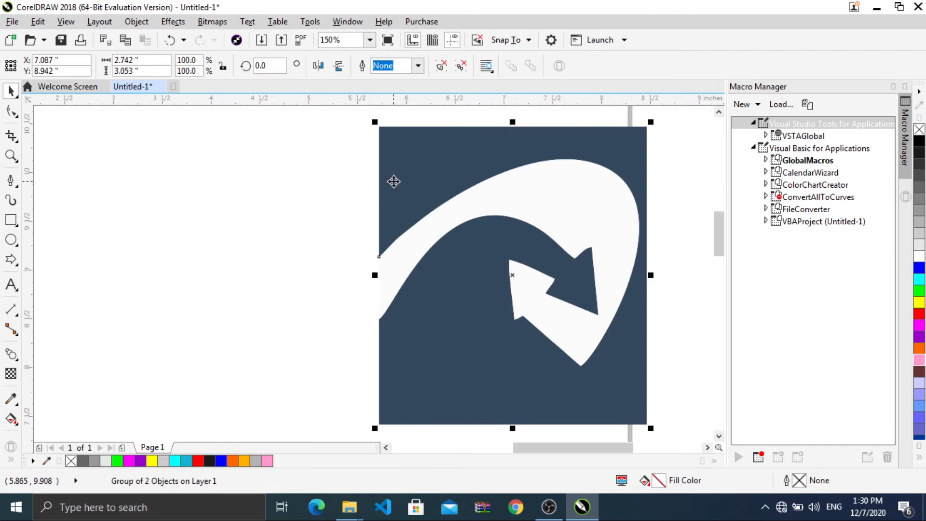
right_click(423, 178)
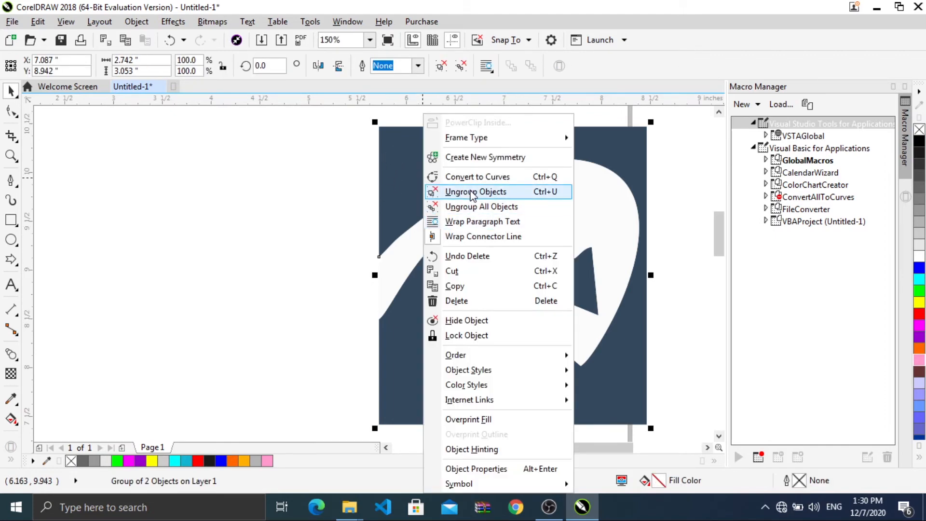
click(471, 193)
click(330, 214)
Select the traced dark background and the white arrow in turn to examine them as separate curves
click(410, 155)
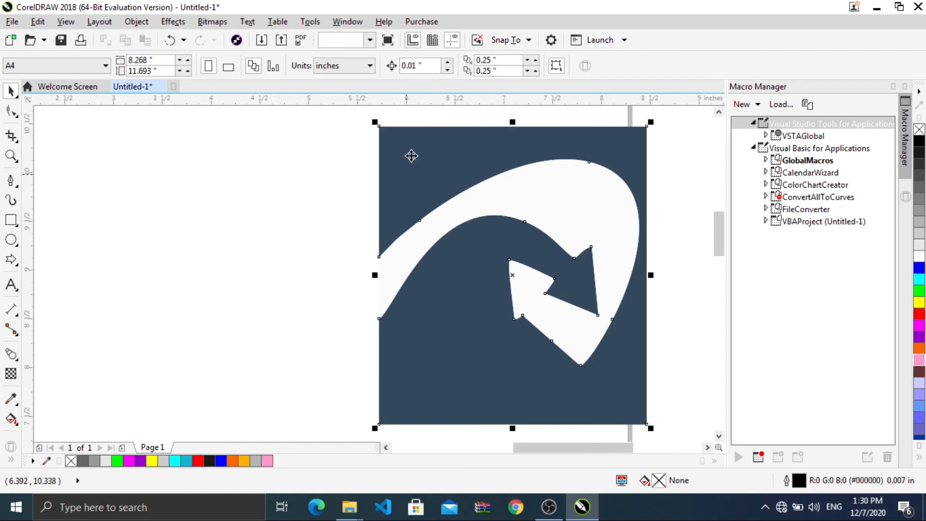
click(469, 195)
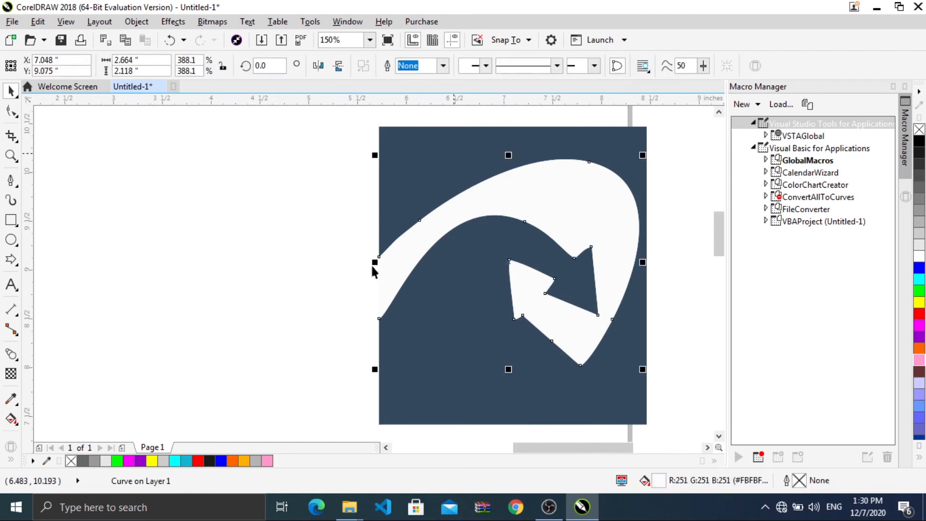
click(525, 196)
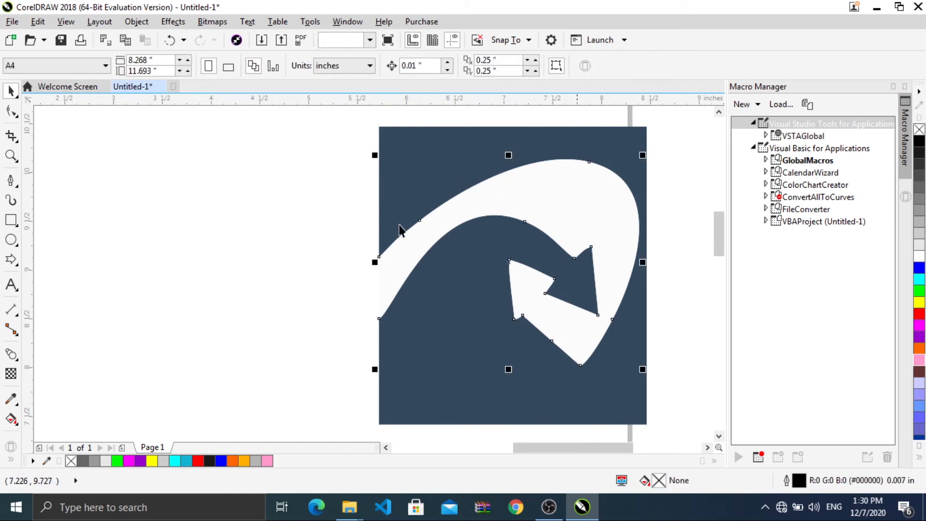
click(441, 169)
click(314, 240)
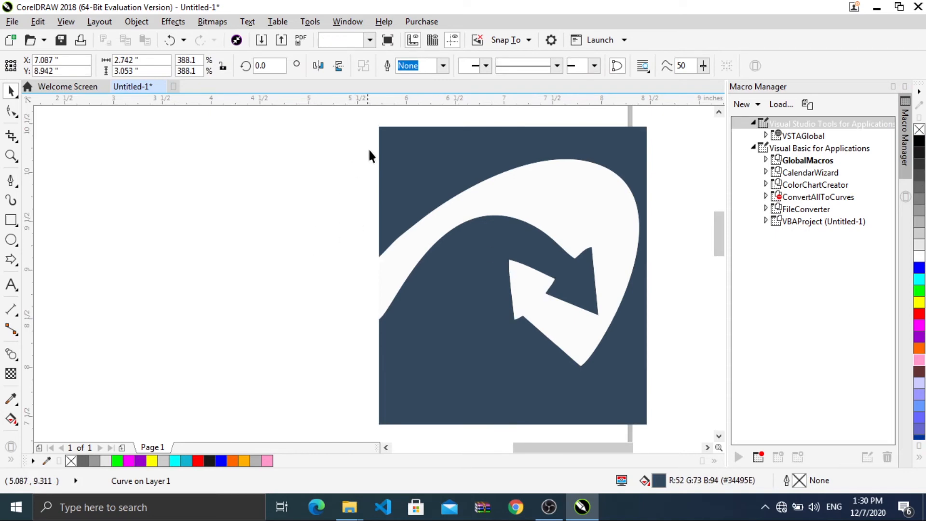
Change the traced background square's uniform fill to bright blue #1D76CF
click(400, 149)
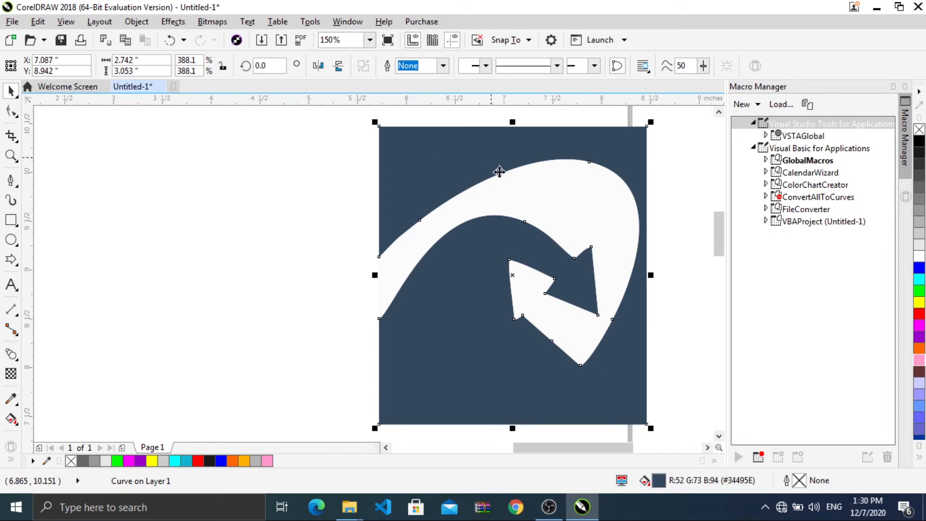
double_click(658, 480)
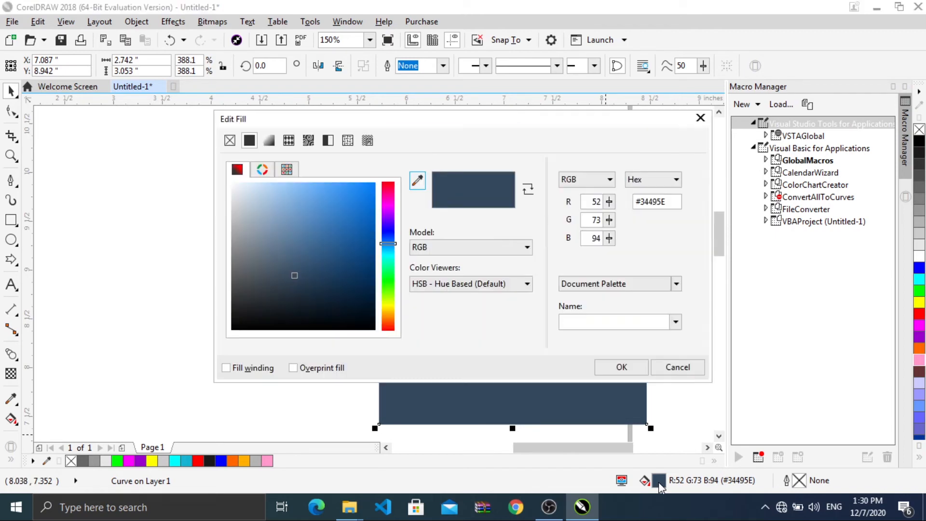
click(355, 211)
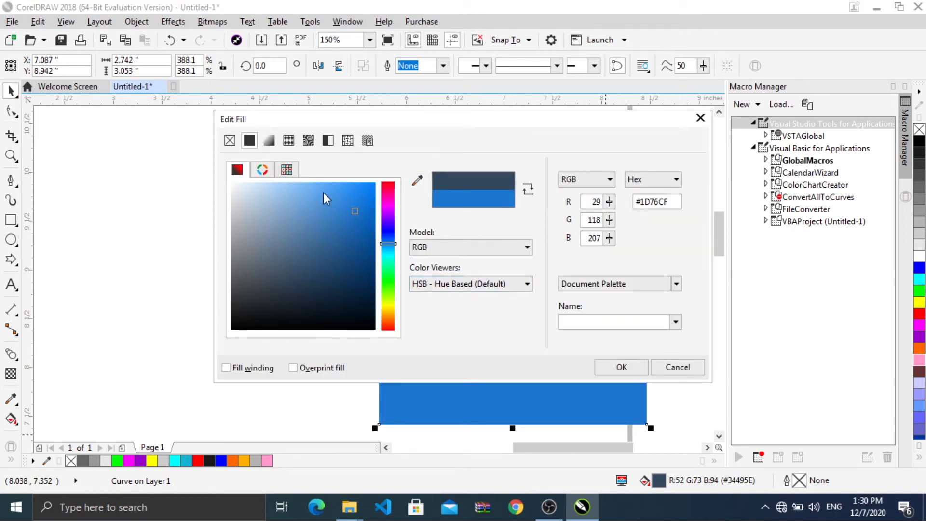
click(619, 367)
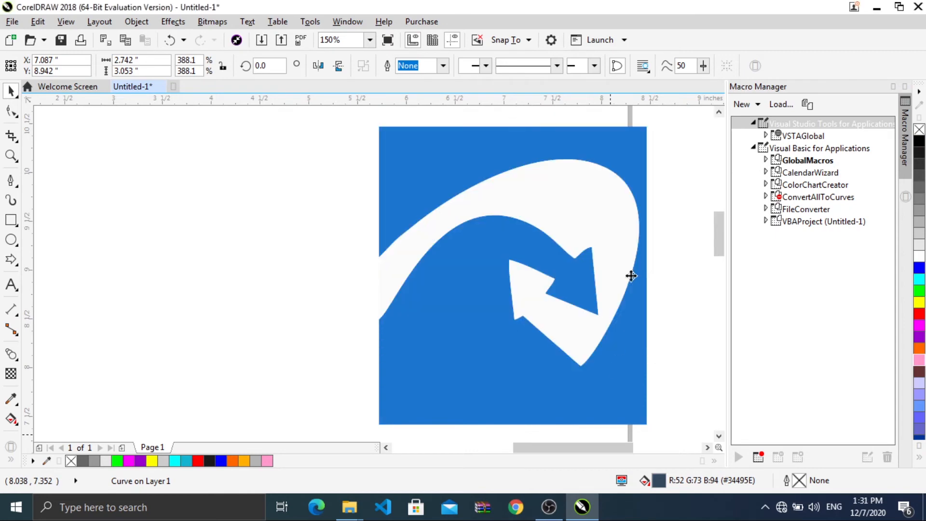
click(661, 240)
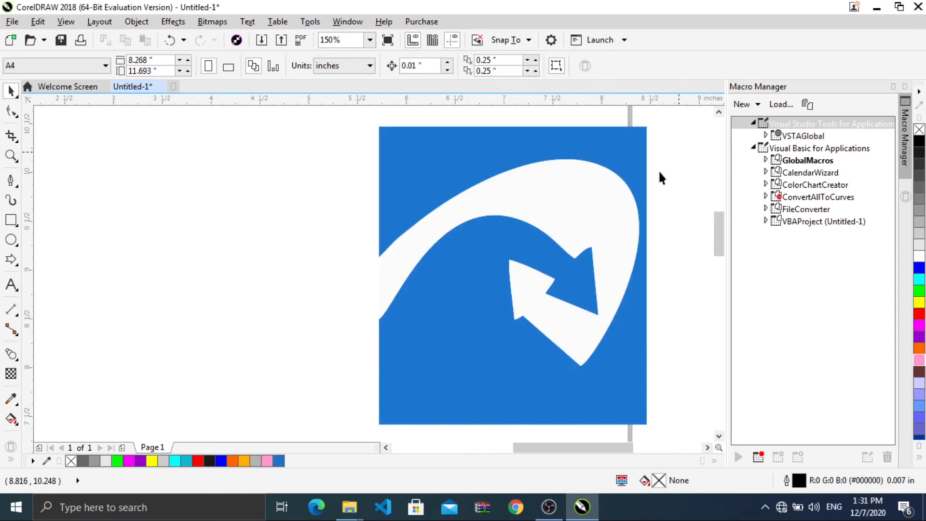
Move both traced objects together near the page's upper left corner and enlarge them to about 3.57 × 3.97 in
scroll(657, 169, down, 1)
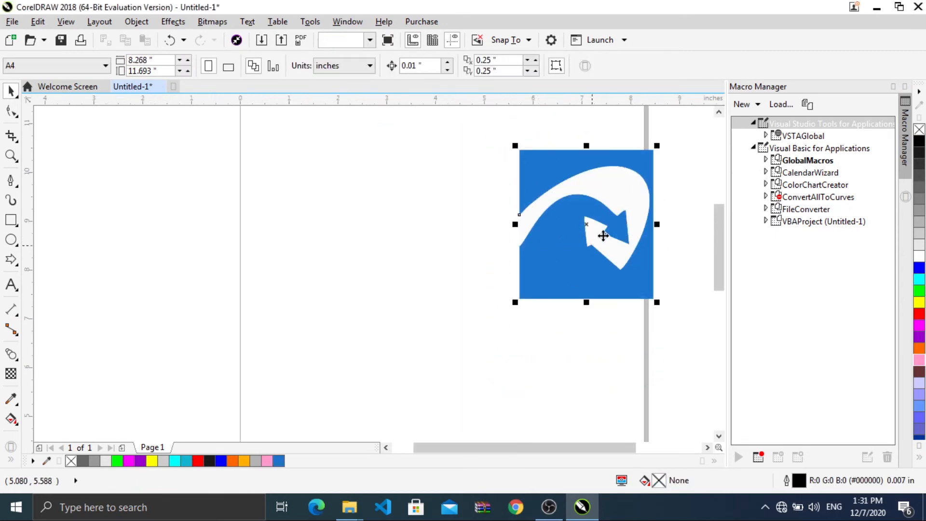
drag(601, 234, 359, 257)
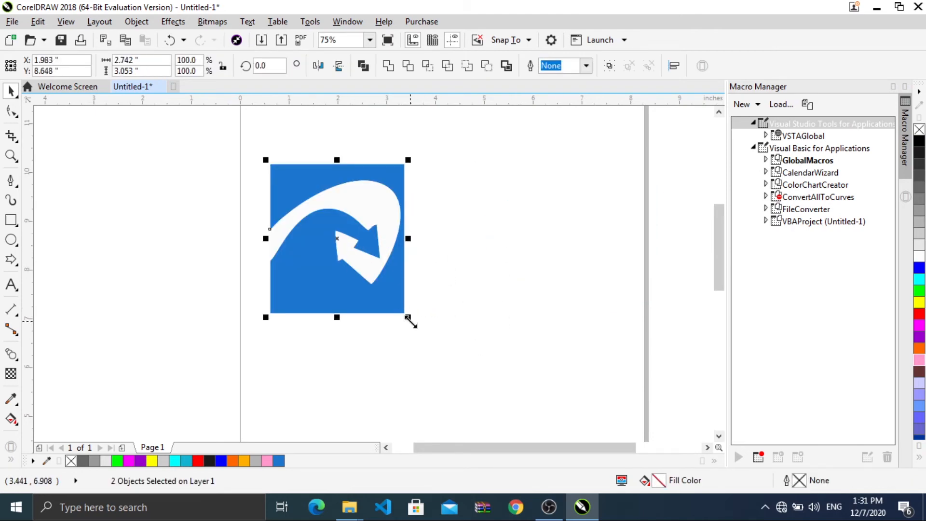
drag(409, 319, 491, 350)
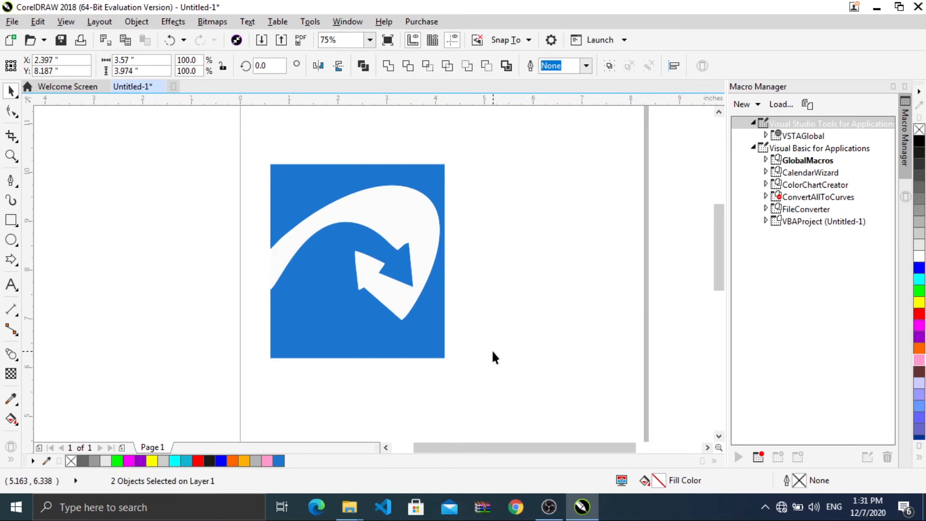
click(490, 350)
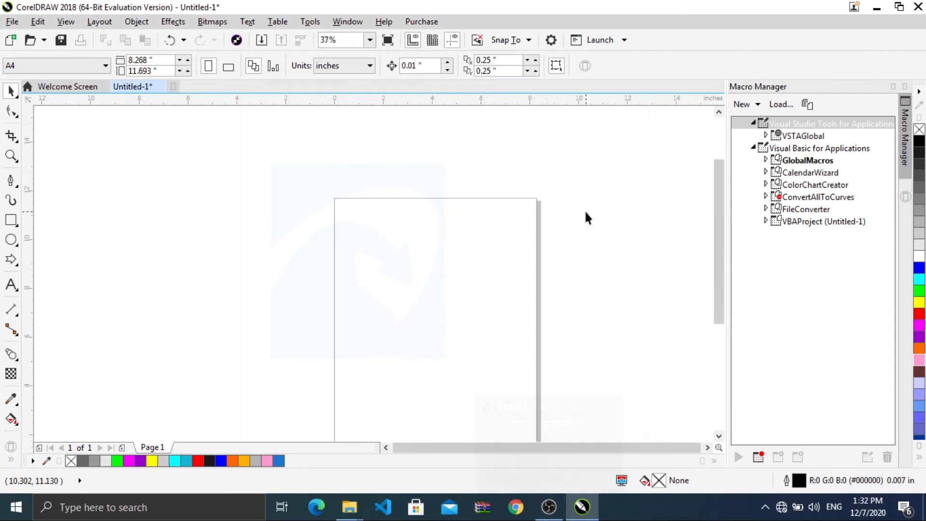
Switch to File Explorer, select camera.jpg and convert.jpg in the assets folder, and import both images together onto the page in CorelDRAW
click(876, 7)
click(485, 237)
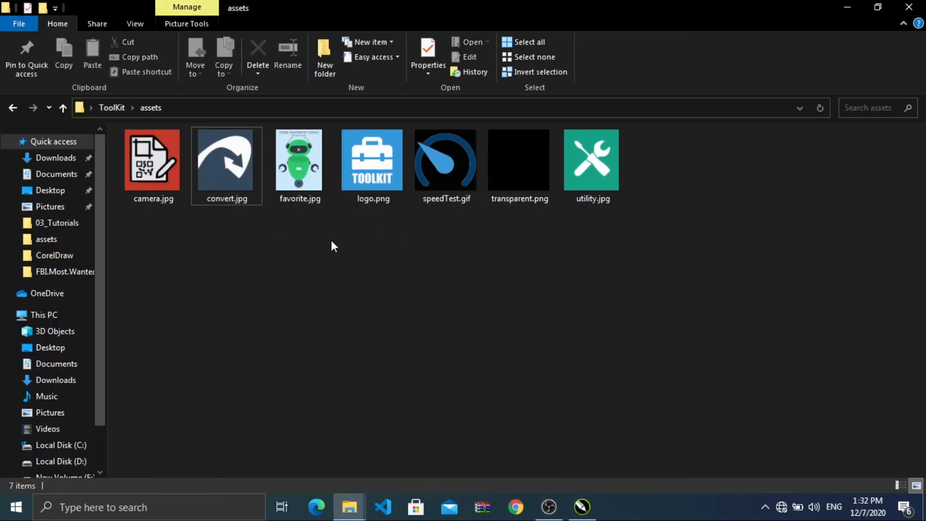
drag(196, 245, 167, 200)
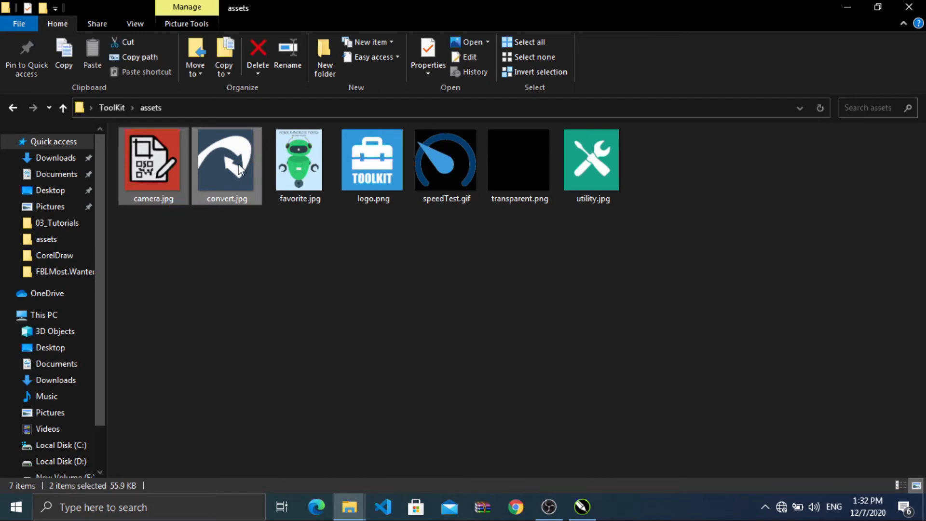
drag(220, 176, 430, 254)
key(Return)
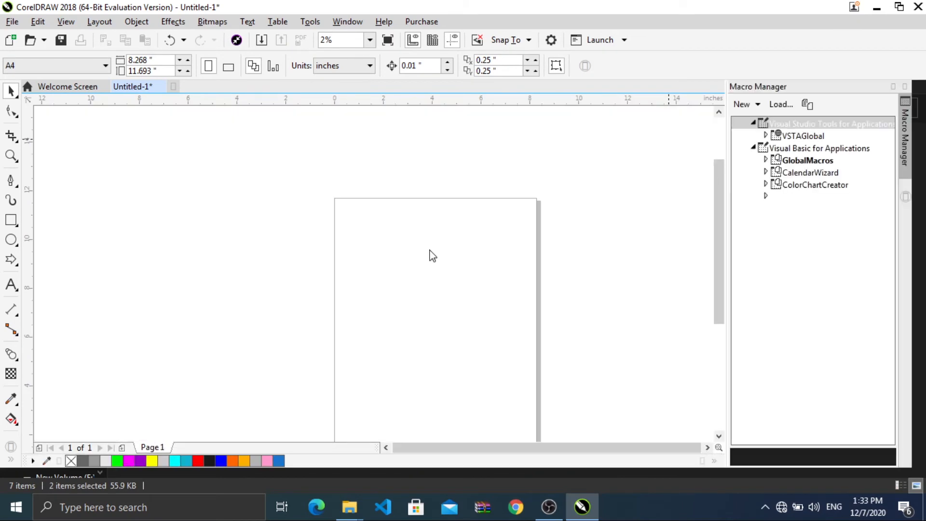
click(407, 273)
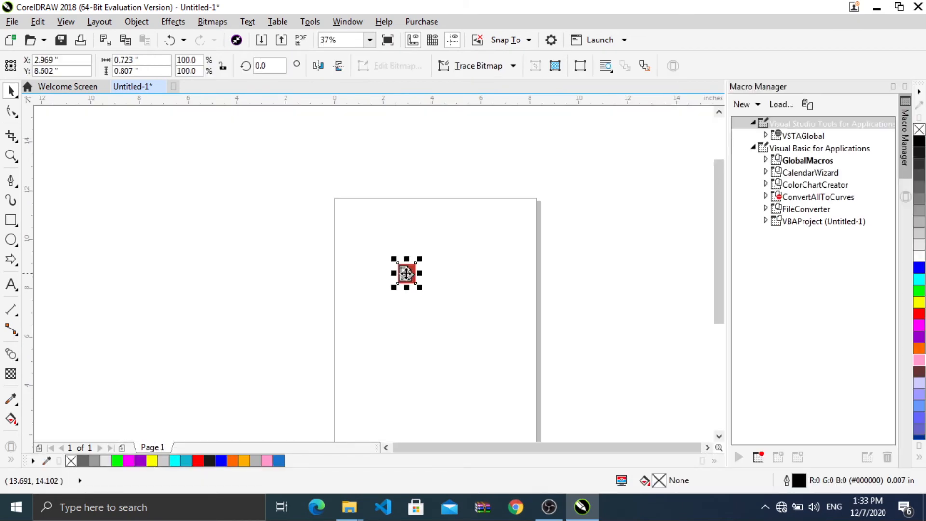
Move the camera image beside the convert image and enlarge both together to about 4.67 × 2.57 in
scroll(407, 273, up, 4)
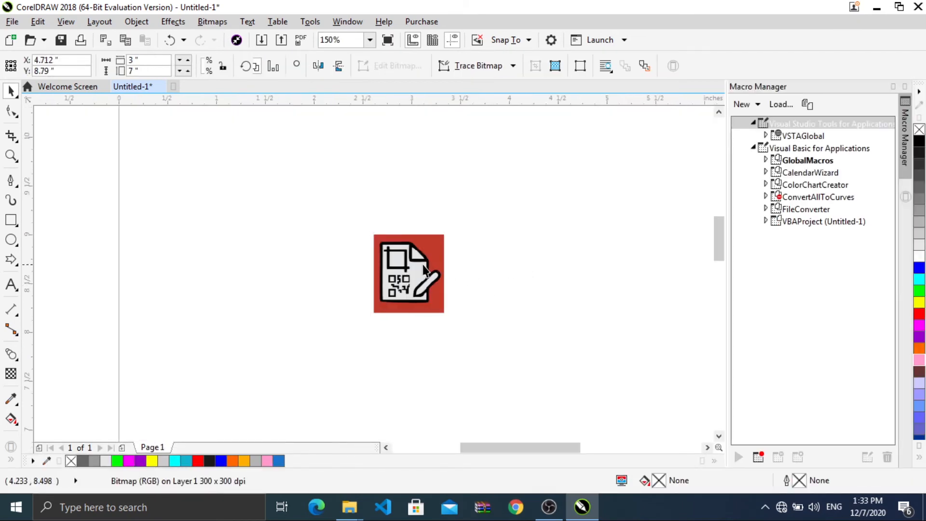
click(599, 275)
scroll(514, 257, down, 2)
drag(515, 257, 463, 261)
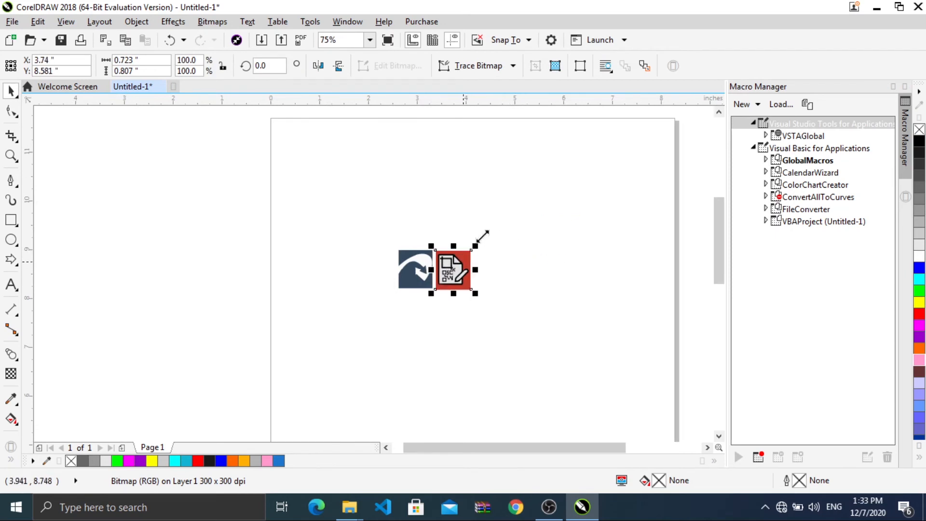
click(520, 210)
drag(391, 209, 354, 173)
drag(416, 187, 574, 317)
click(574, 343)
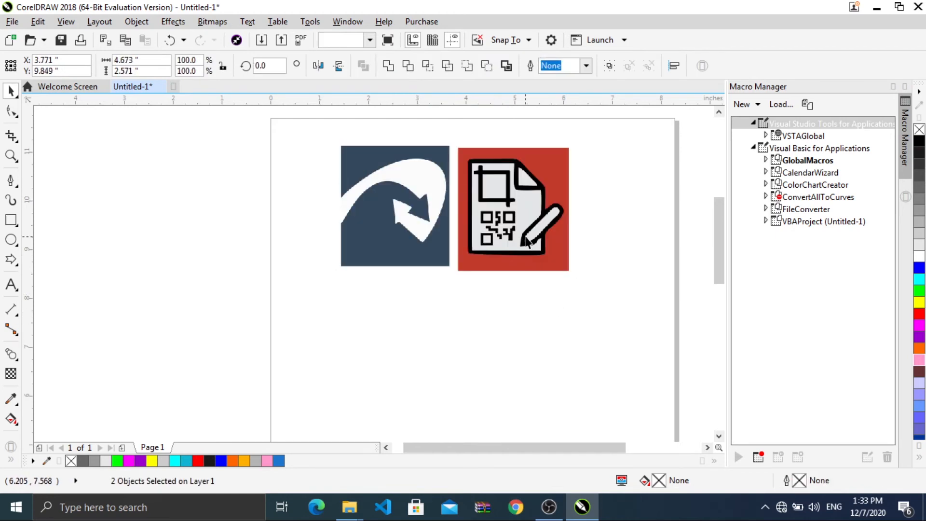
Stack the camera image on the convert image, shrink it to about 1.83 × 2.04 in, and enlarge both together to about 4.59 × 5.11 in
drag(519, 215, 417, 192)
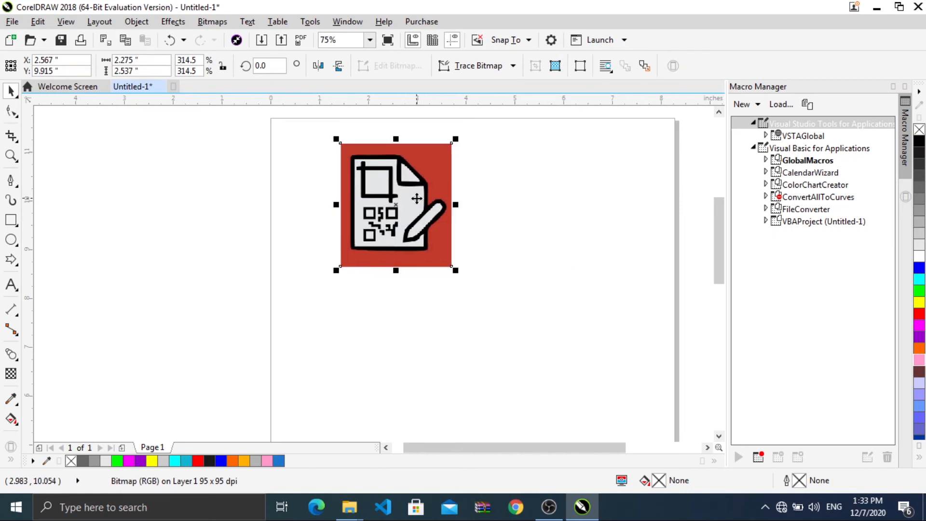
drag(450, 273, 440, 256)
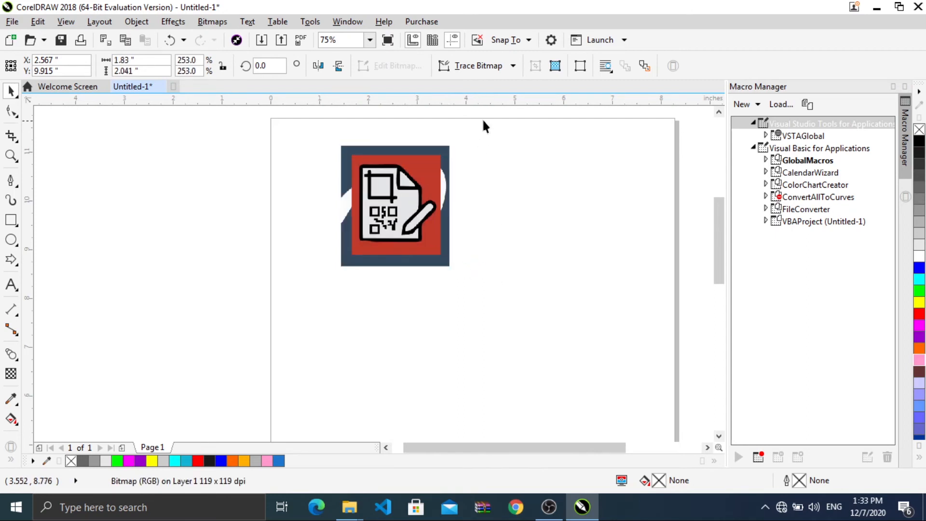
drag(235, 350, 231, 353)
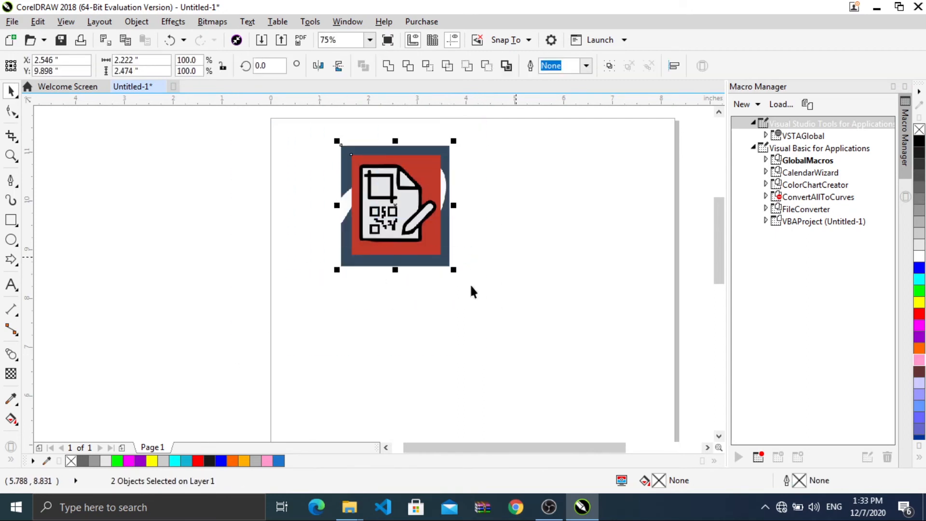
drag(451, 269, 567, 410)
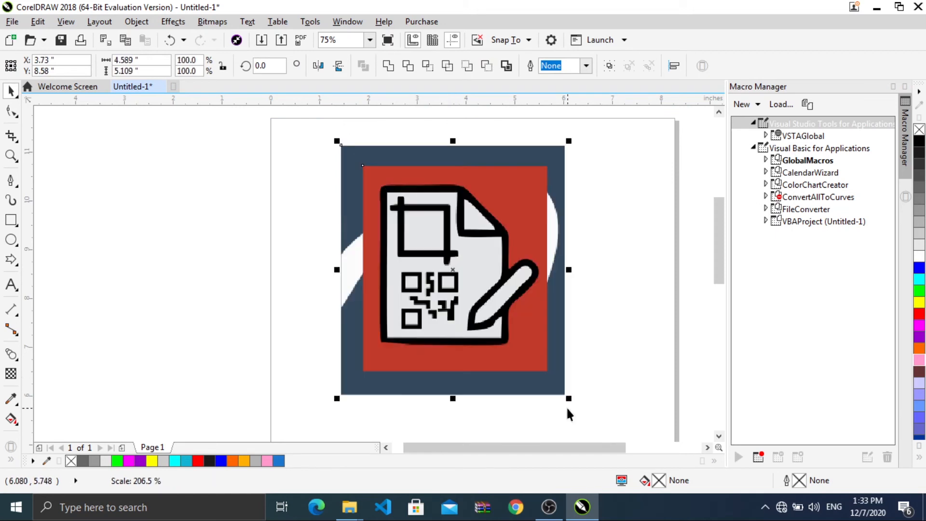
Apply a uniform transparency of 0 to the camera image and try the Add and Subtract merge modes
click(519, 202)
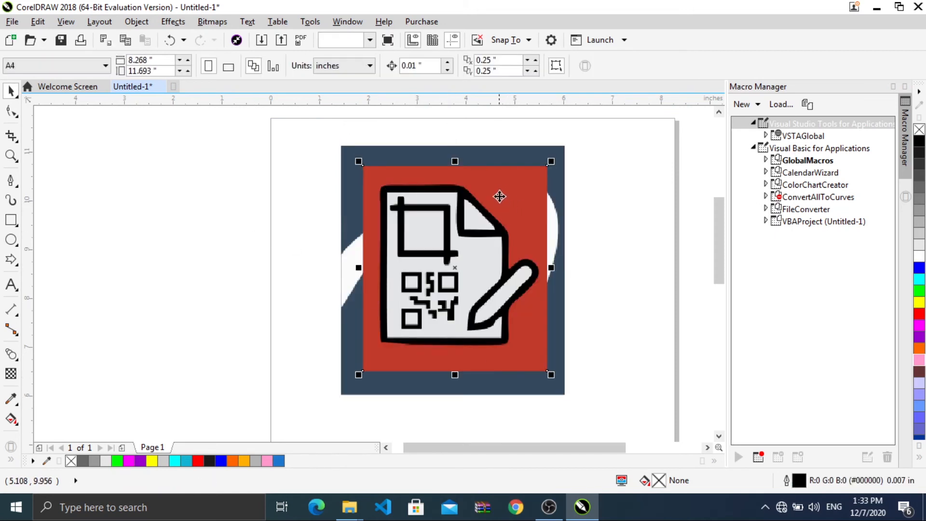
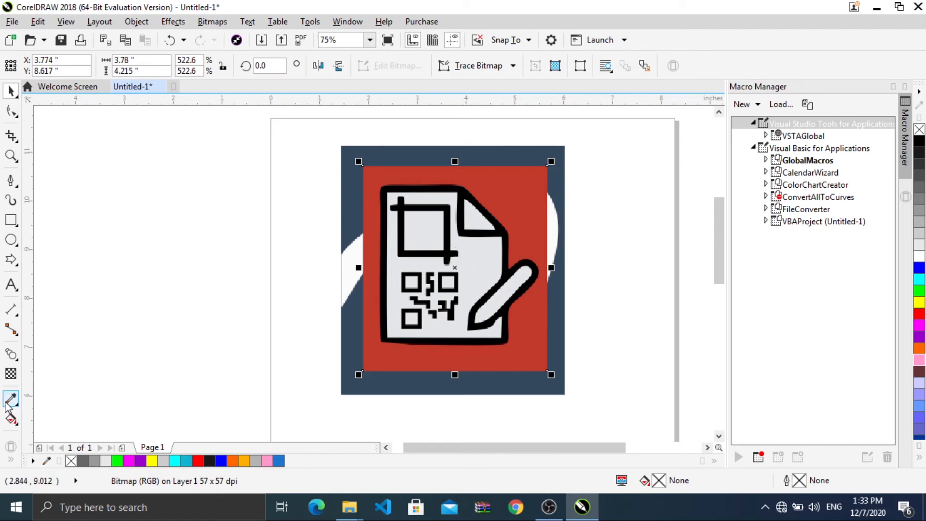
click(10, 377)
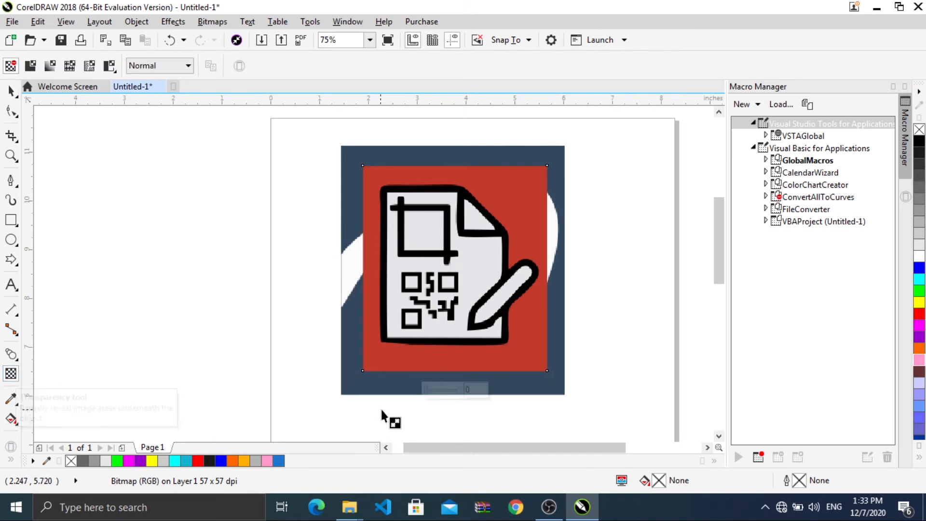
mouse_move(434, 391)
mouse_down()
mouse_move(459, 393)
mouse_move(429, 397)
mouse_up()
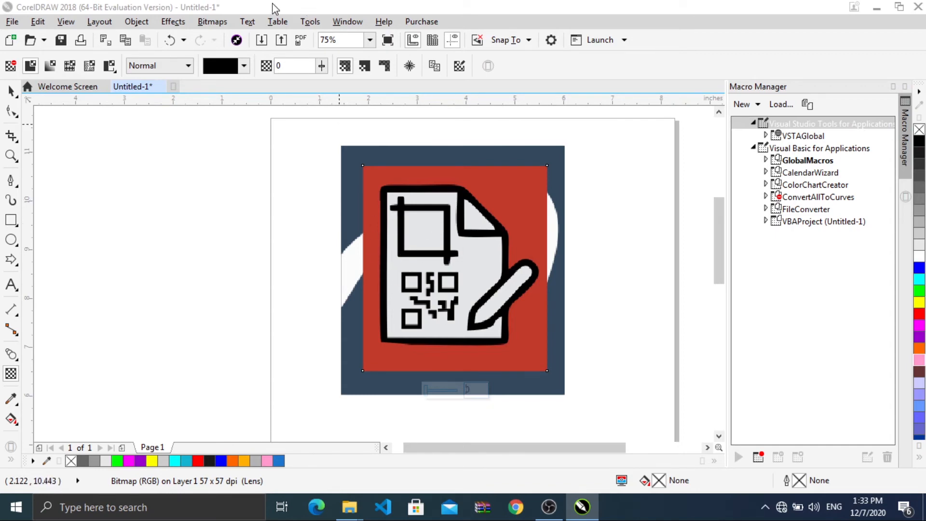
click(161, 68)
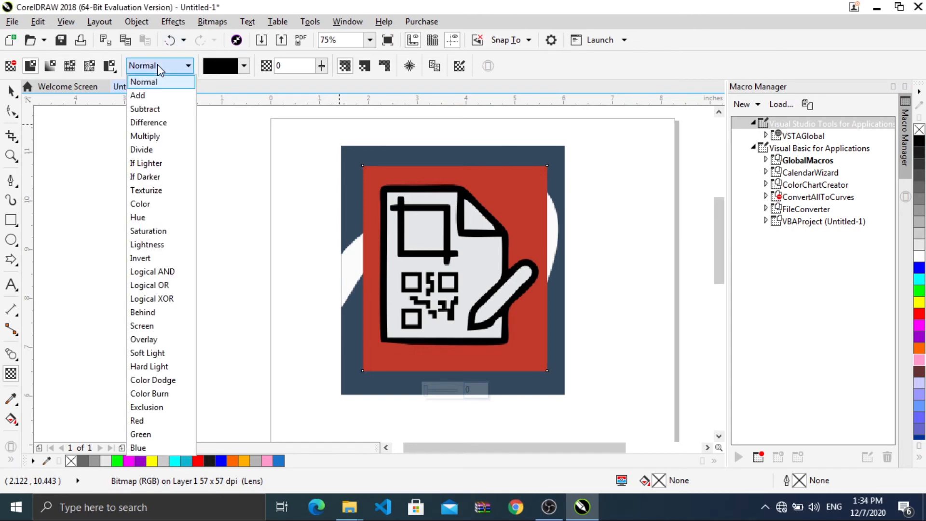
click(150, 98)
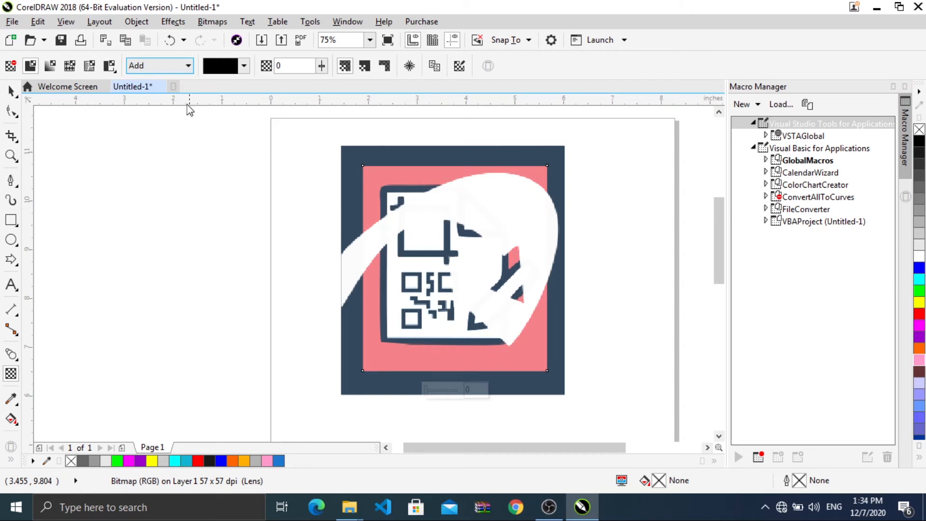
click(162, 68)
click(144, 107)
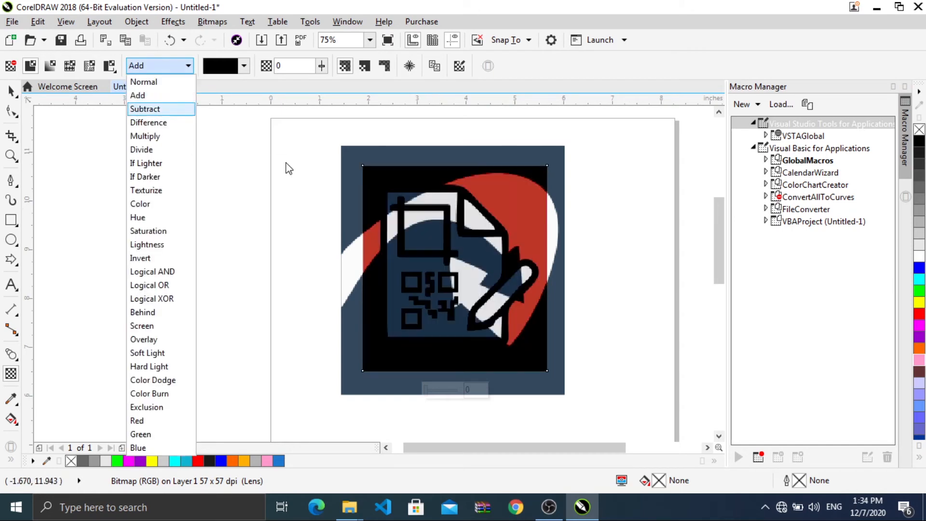
Set the camera image's merge mode to Screen and its uniform transparency to 38
click(171, 66)
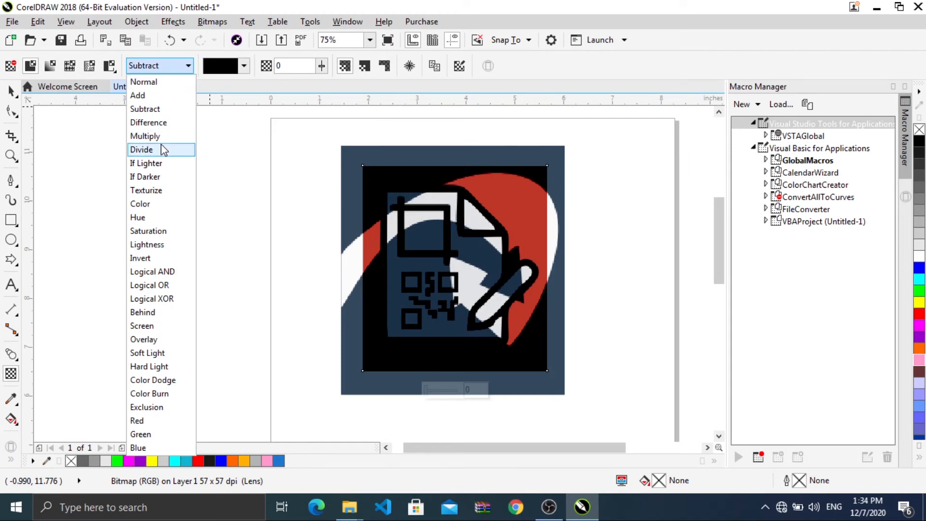
click(142, 325)
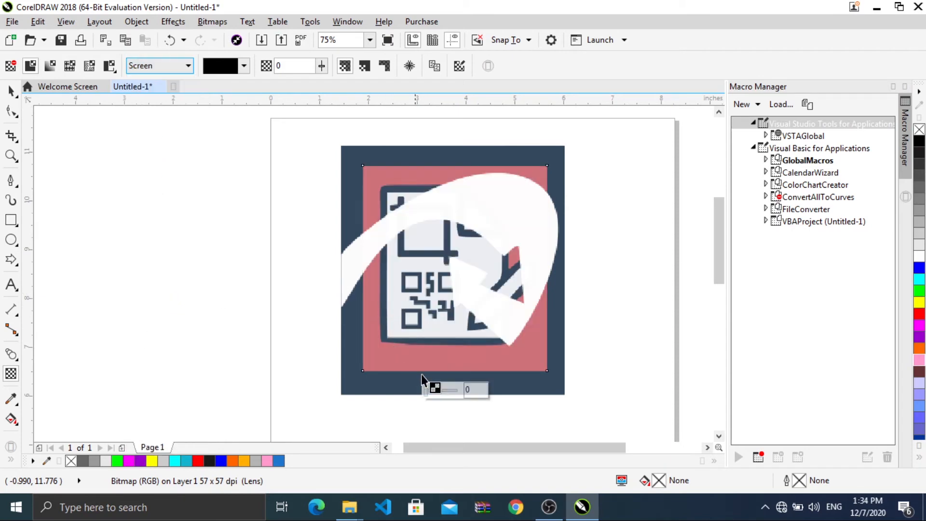
mouse_move(425, 390)
mouse_down()
mouse_move(454, 392)
mouse_move(430, 391)
mouse_move(439, 395)
mouse_up()
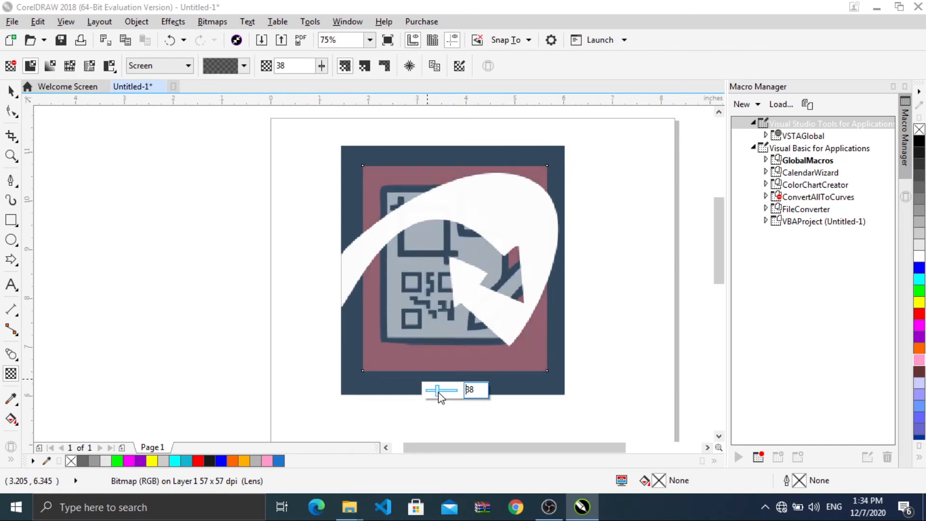
Delete the camera image from on top of the convert image
click(11, 90)
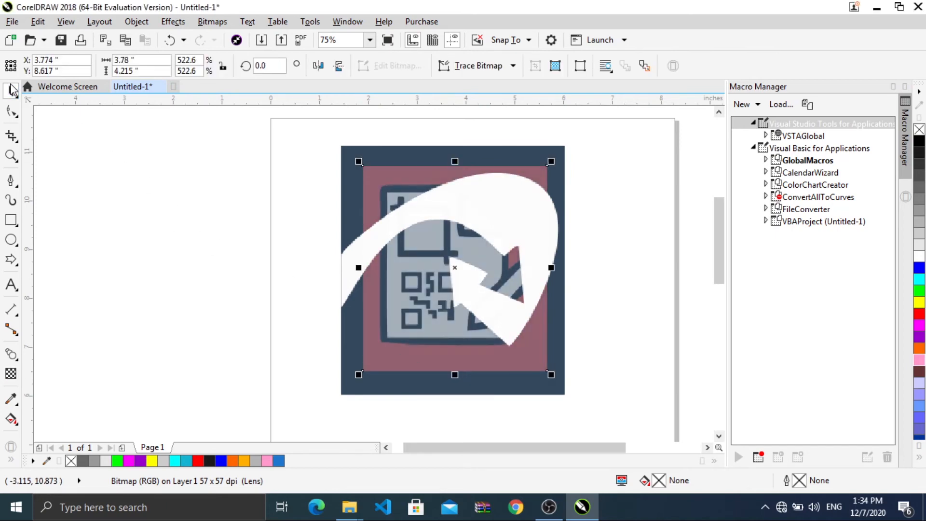
key(Delete)
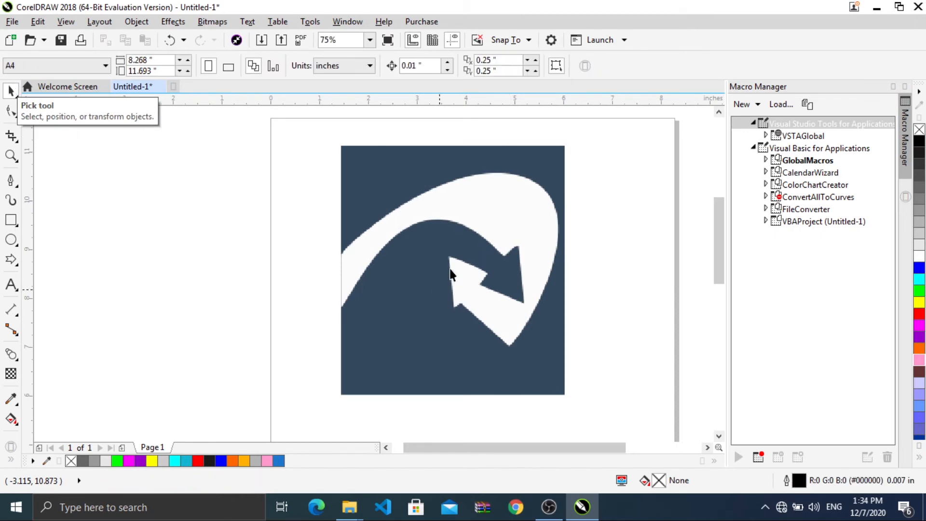
Add the artistic text "ZAARM TECH" beside the convert image and select it as an object
click(11, 287)
click(225, 287)
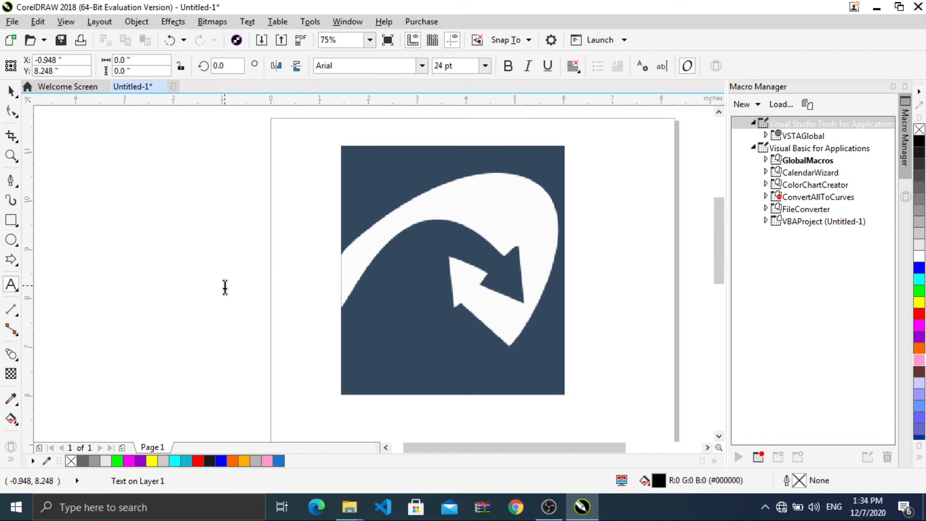
text(ZAARM TECH)
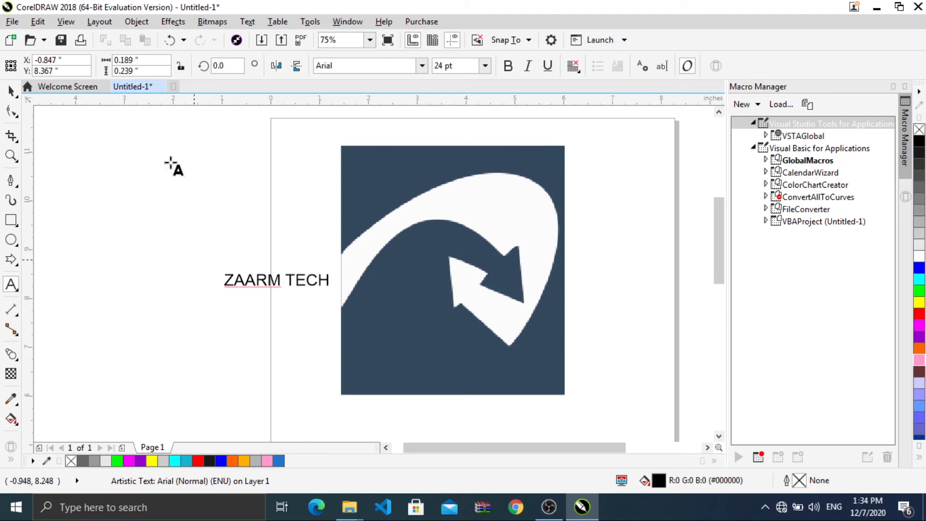
click(11, 90)
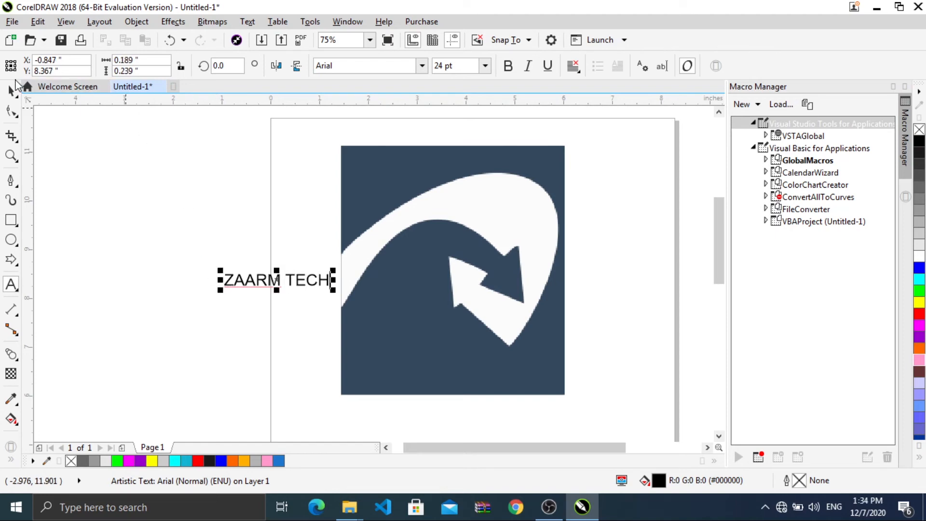
Make the ZAARM TECH text bold and red, and move it onto the lower part of the convert image
click(508, 66)
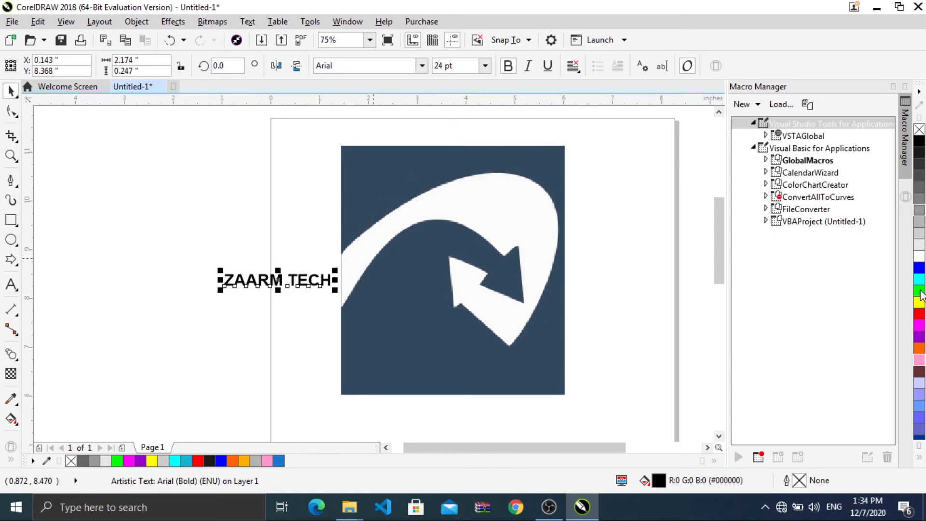
click(919, 313)
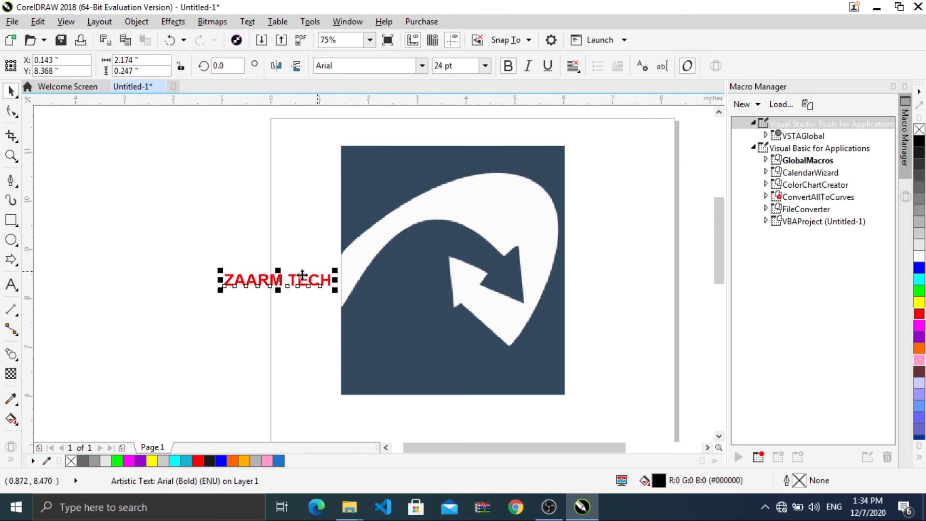
drag(279, 284, 409, 369)
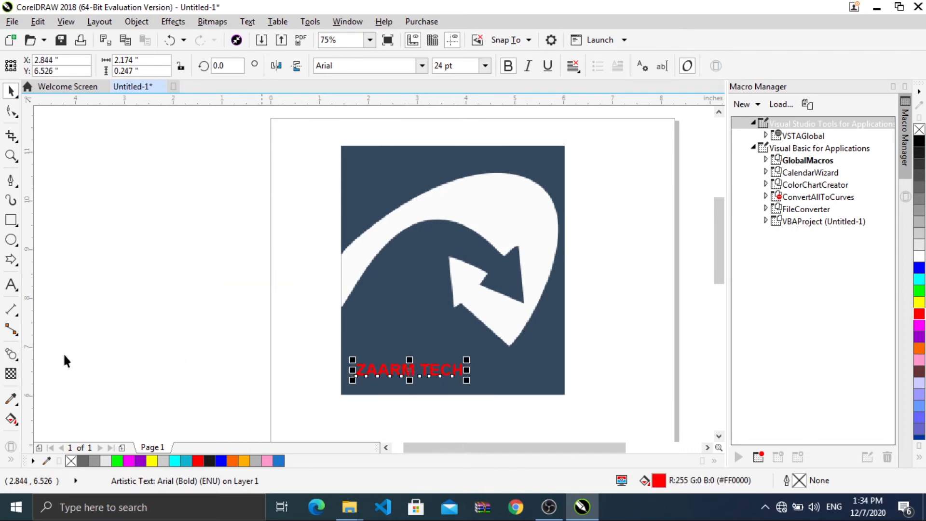
Give the ZAARM TECH text a uniform transparency of 17 with the Overlay merge mode, and deselect it
click(6, 372)
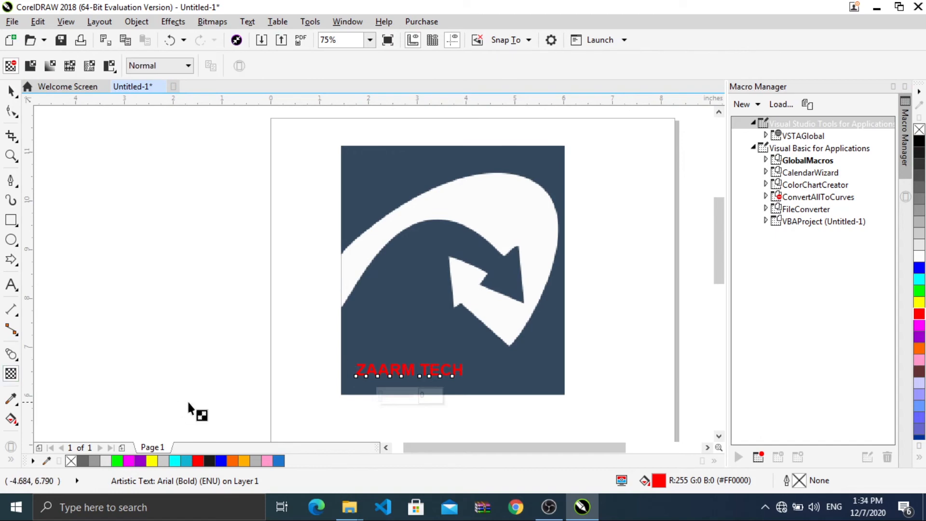
click(405, 397)
drag(405, 398, 369, 403)
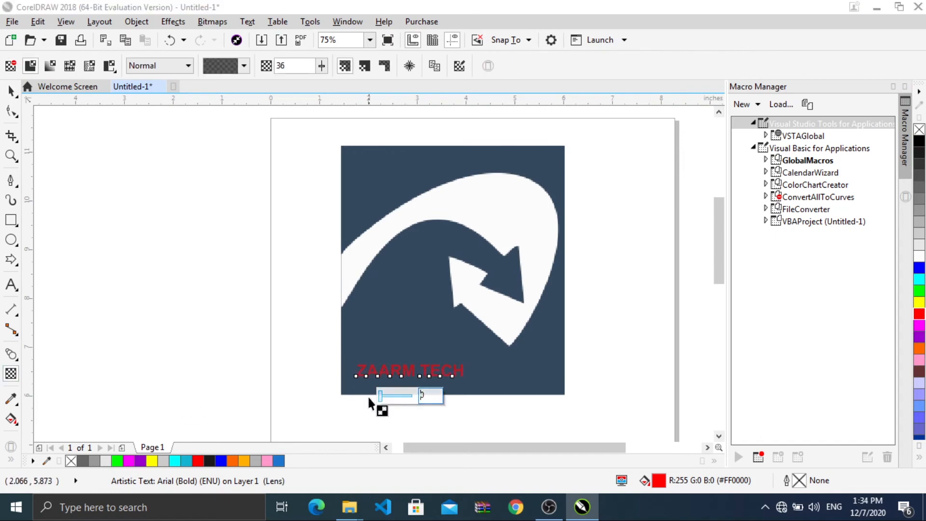
click(170, 66)
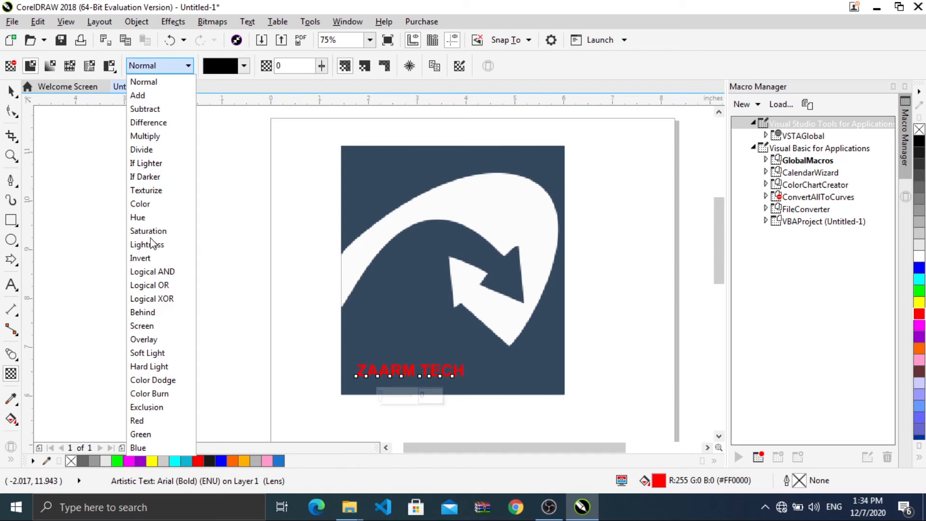
click(143, 343)
click(392, 396)
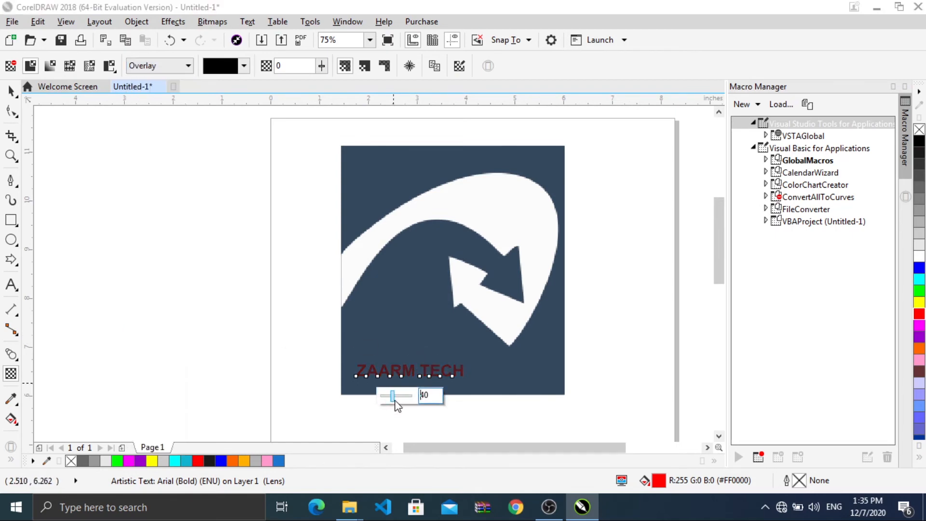
drag(394, 400, 385, 401)
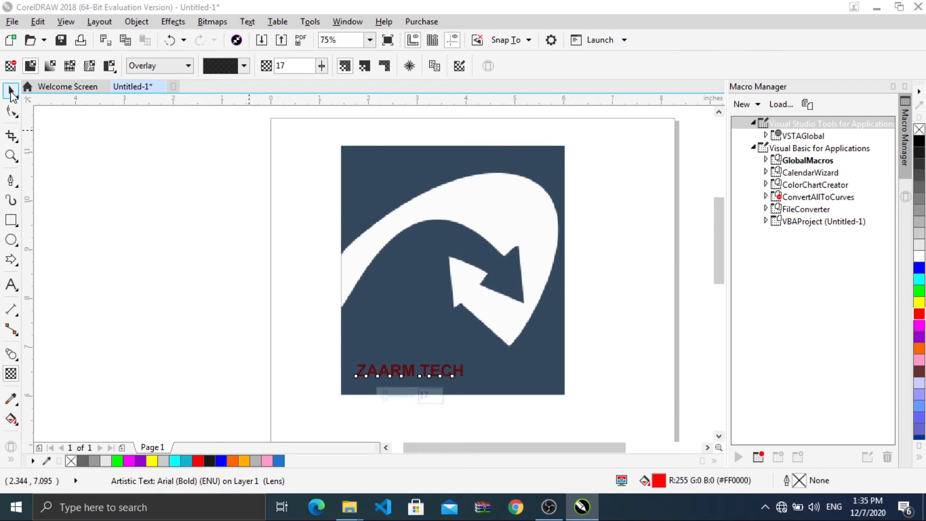
click(11, 90)
click(186, 302)
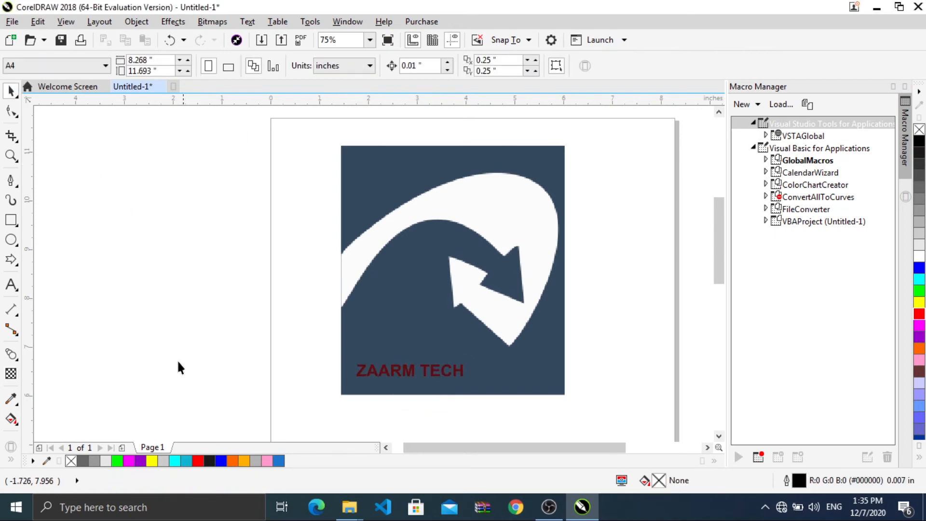
Select the convert image together with the ZAARM TECH text on it
drag(607, 139, 294, 422)
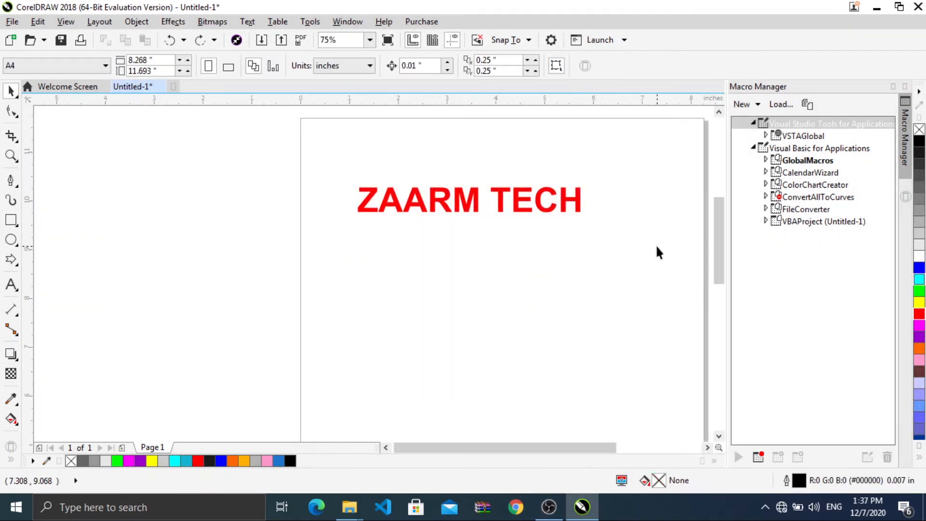
Shift the red ZAARM TECH text farther into the page, place a copy of it outside the page, and fill the copy blue
click(463, 200)
drag(468, 198, 539, 184)
drag(390, 192, 183, 180)
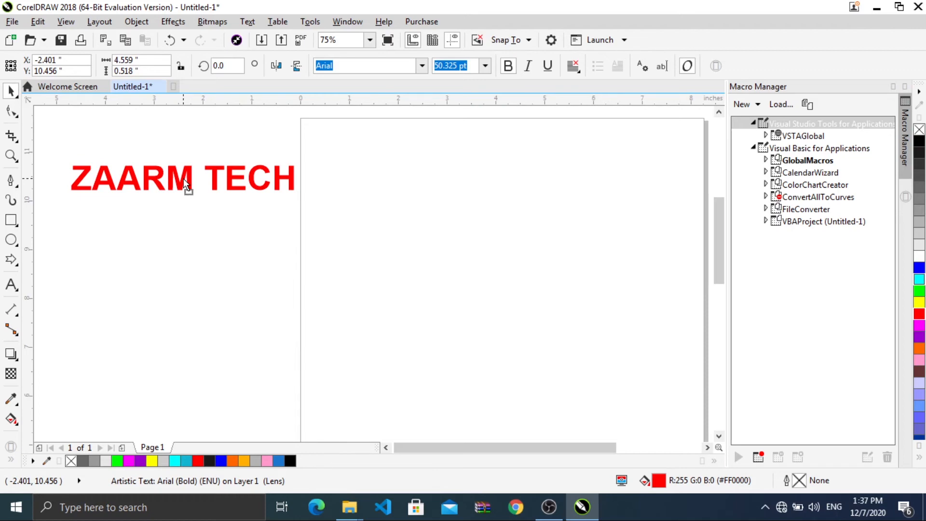
right_click(184, 178)
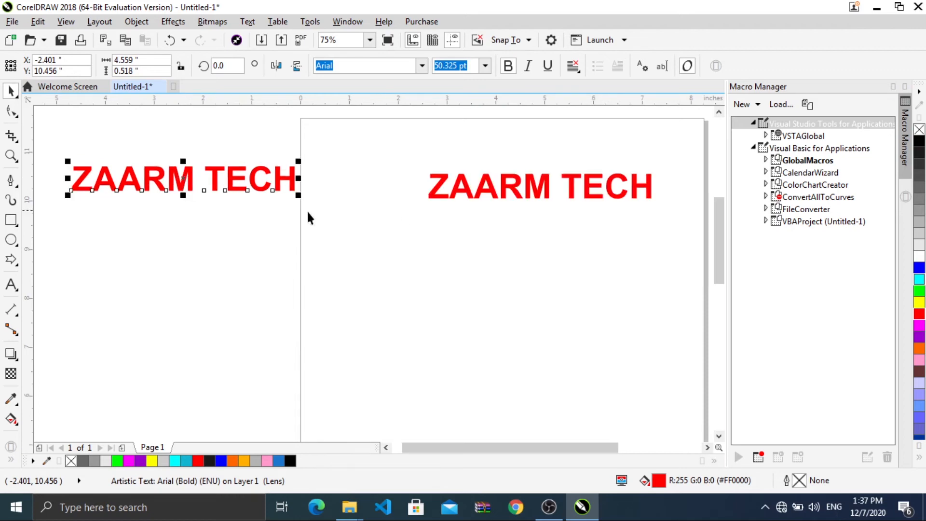
click(919, 268)
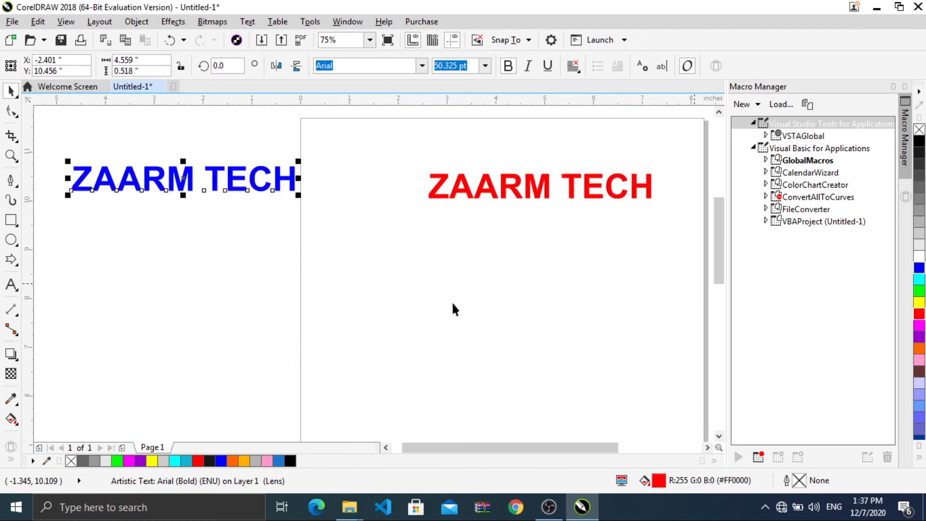
Give the red ZAARM TECH text a black drop shadow offset about 0.06" horizontally and -0.144" vertically
click(511, 214)
click(518, 190)
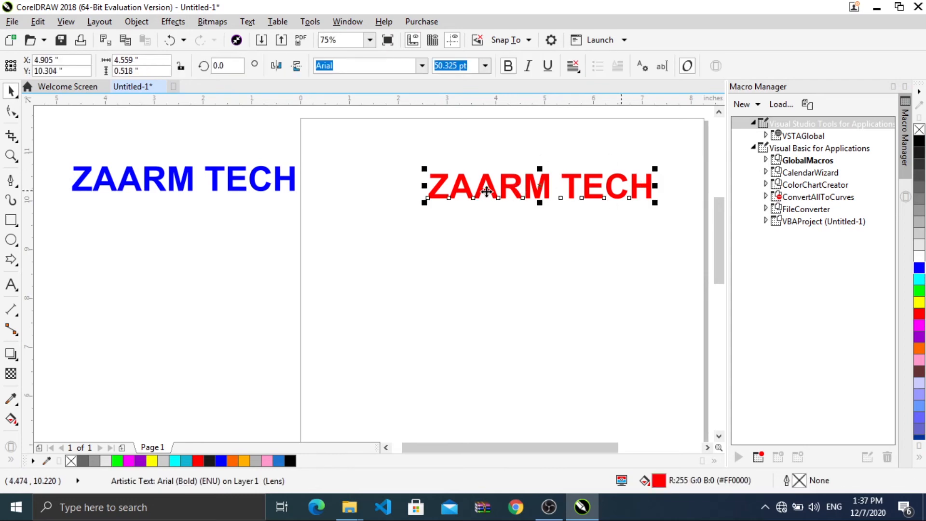
click(16, 359)
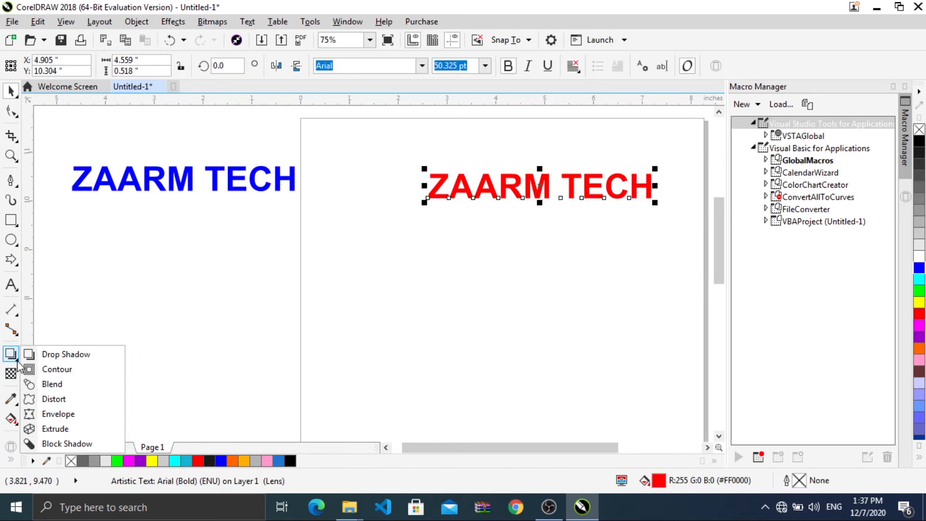
click(66, 355)
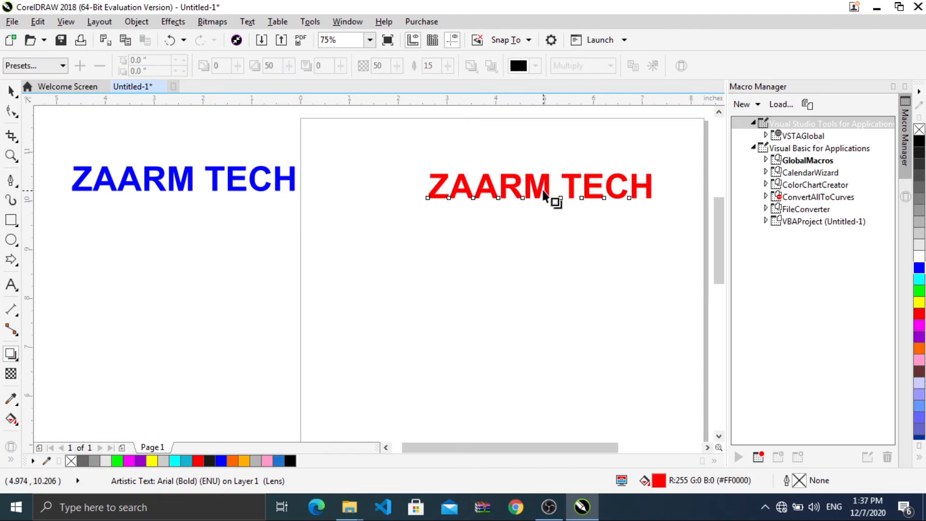
drag(549, 187, 560, 207)
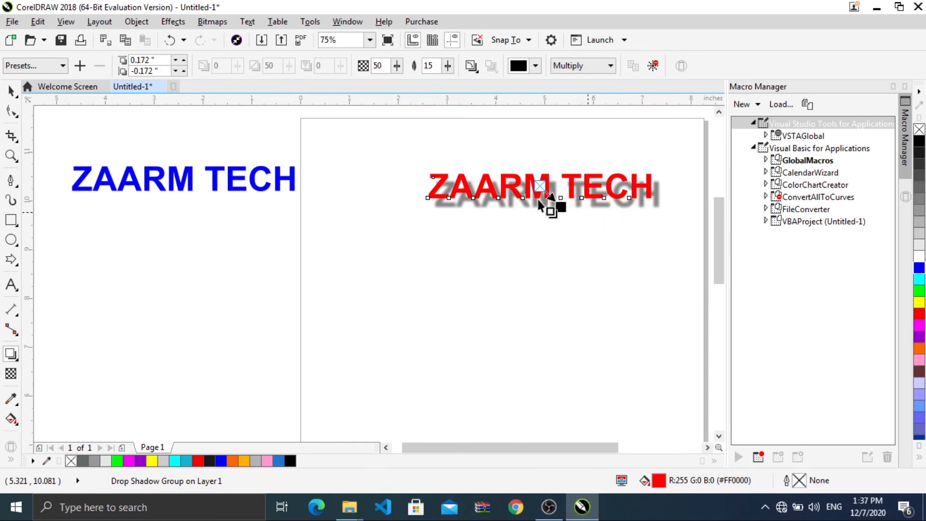
mouse_move(557, 206)
mouse_down()
mouse_move(543, 213)
mouse_move(548, 205)
mouse_up()
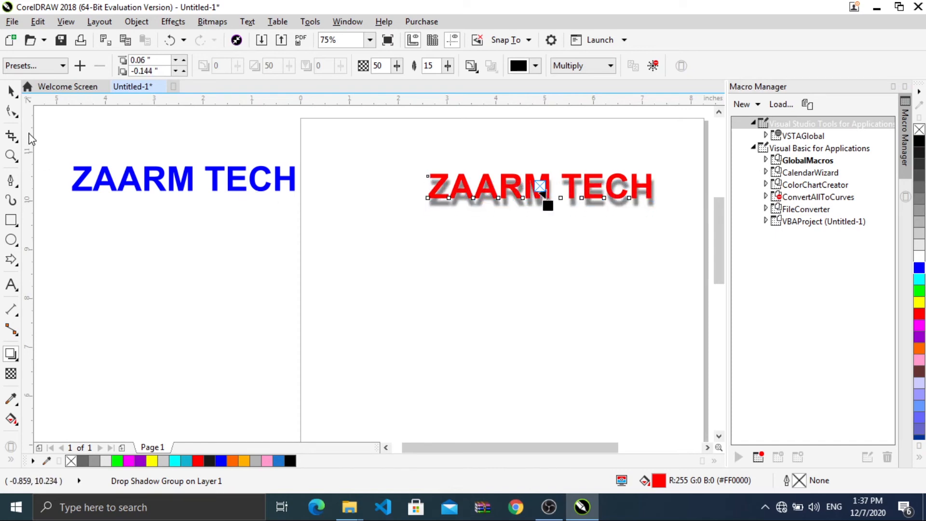
click(11, 91)
key(space)
Apply a block shadow to the blue ZAARM TECH text, about 0.264" deep at a direction of about 251.6 degrees
click(150, 188)
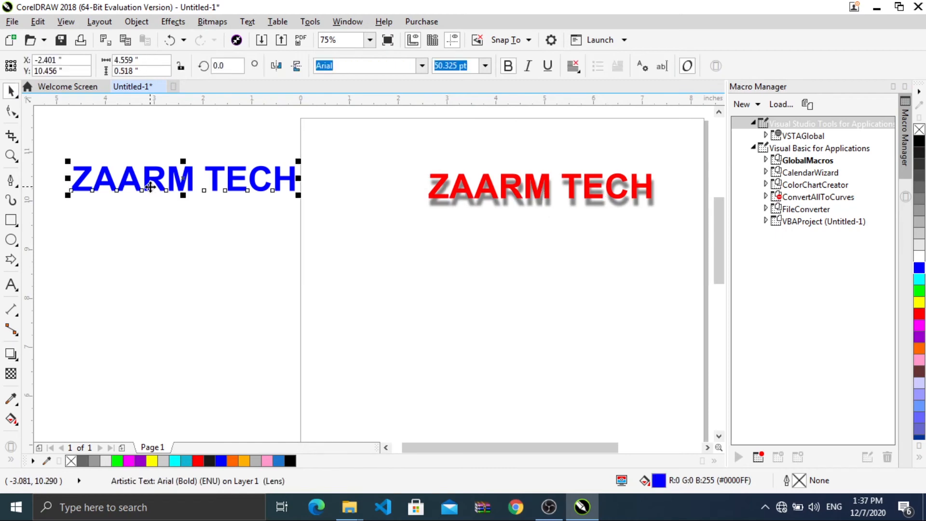
click(16, 359)
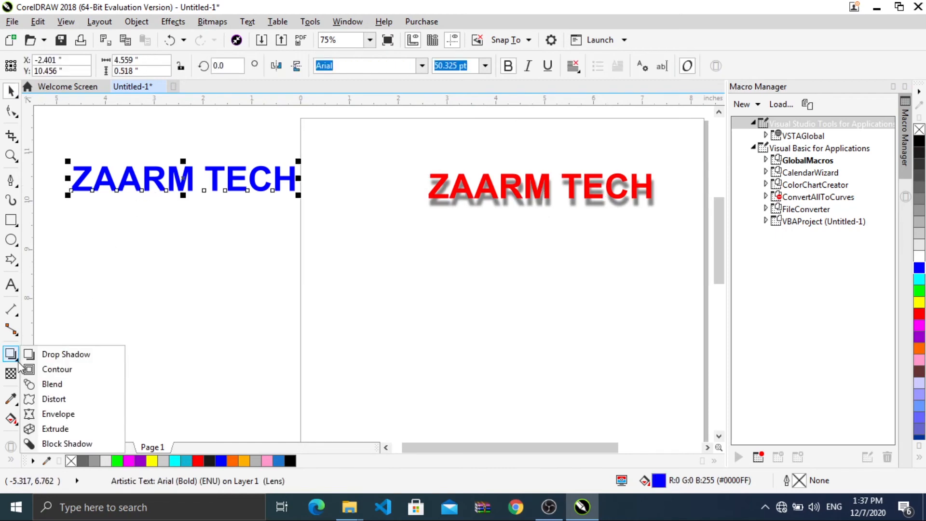
click(67, 444)
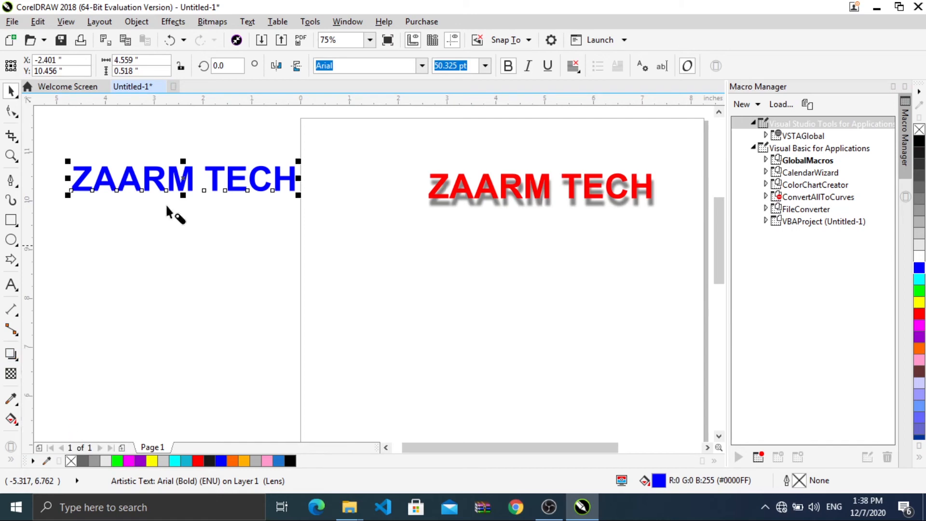
drag(170, 178, 178, 192)
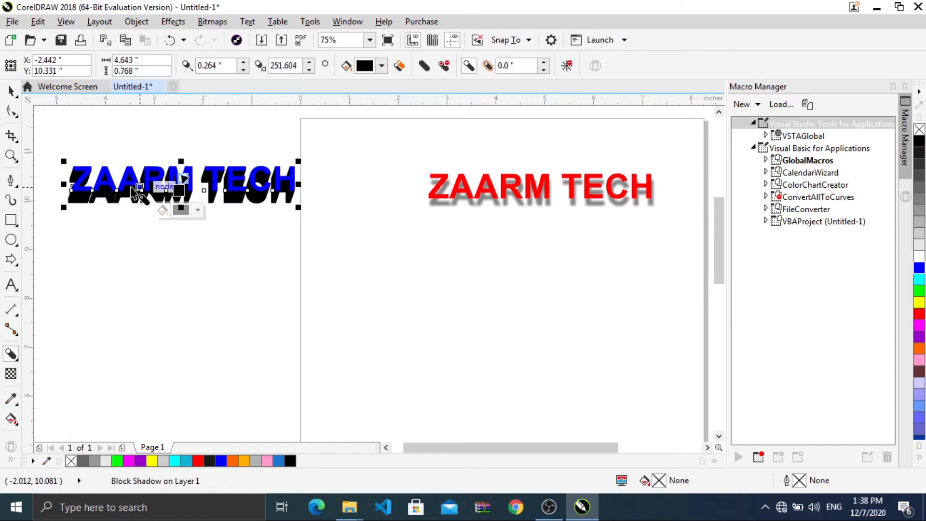
Recolour the block shadow of the blue ZAARM TECH text to a dark navy blue and deselect it
scroll(71, 182, up, 3)
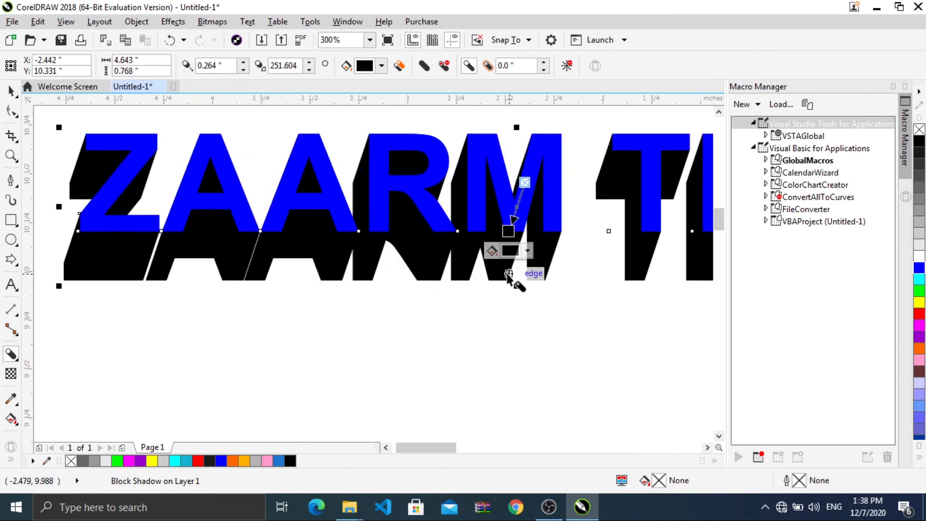
click(527, 250)
drag(543, 324, 562, 328)
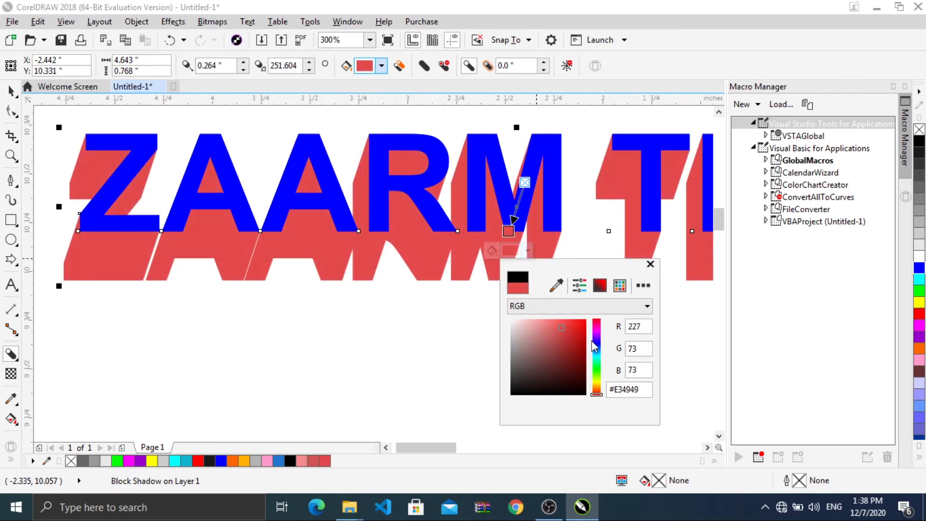
click(595, 343)
click(571, 333)
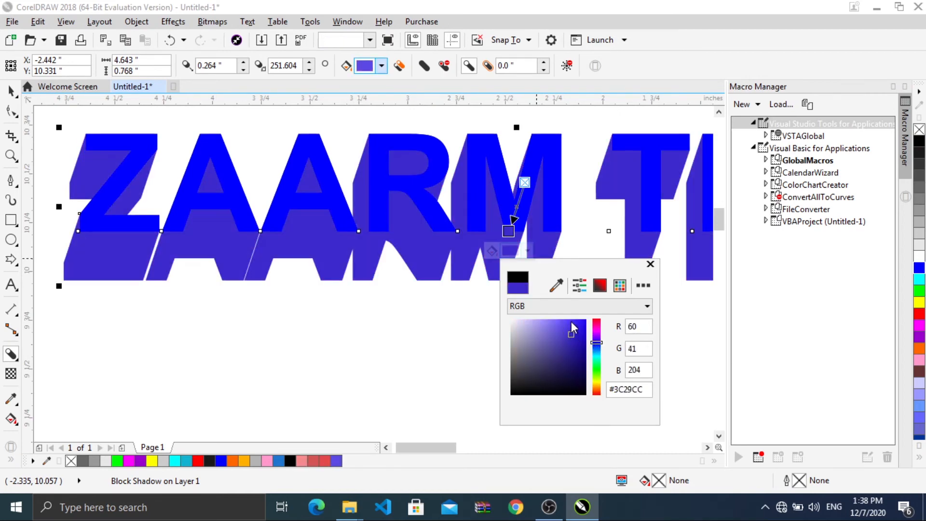
click(571, 323)
click(578, 336)
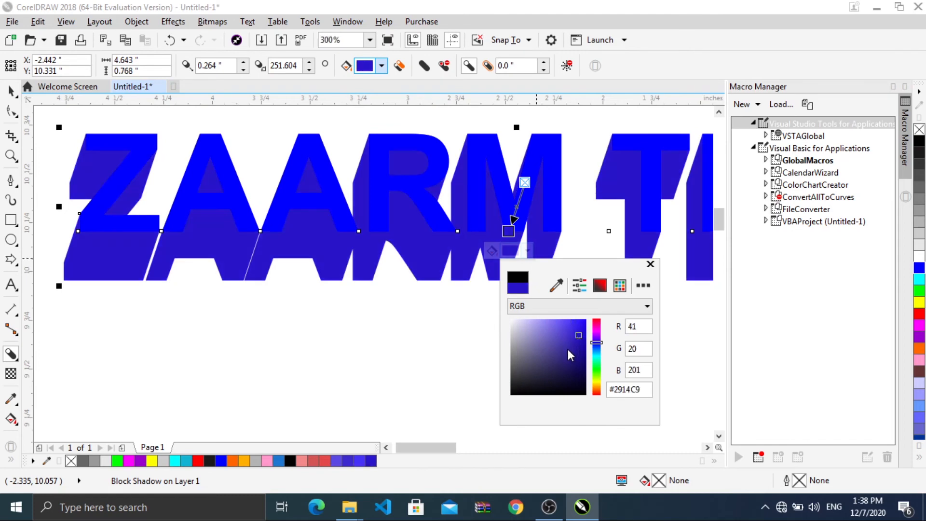
click(566, 351)
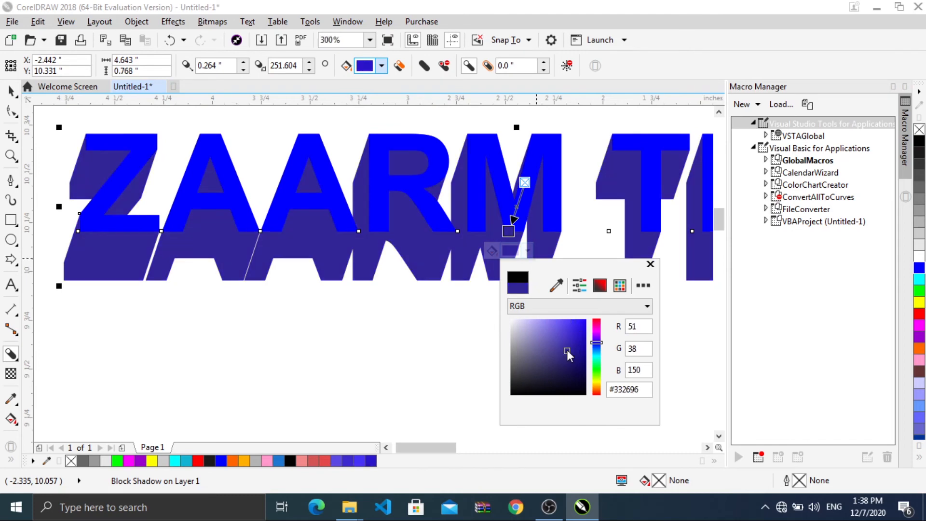
click(10, 88)
scroll(363, 304, down, 2)
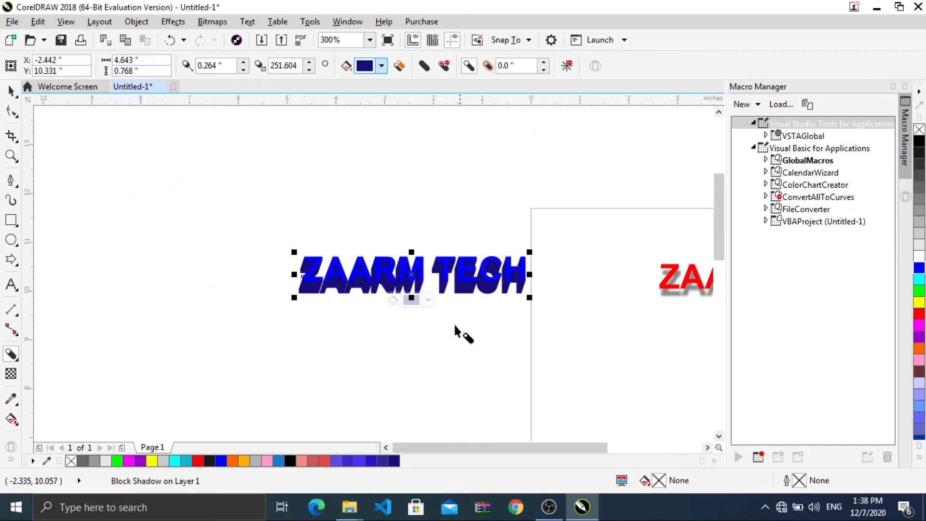
click(454, 325)
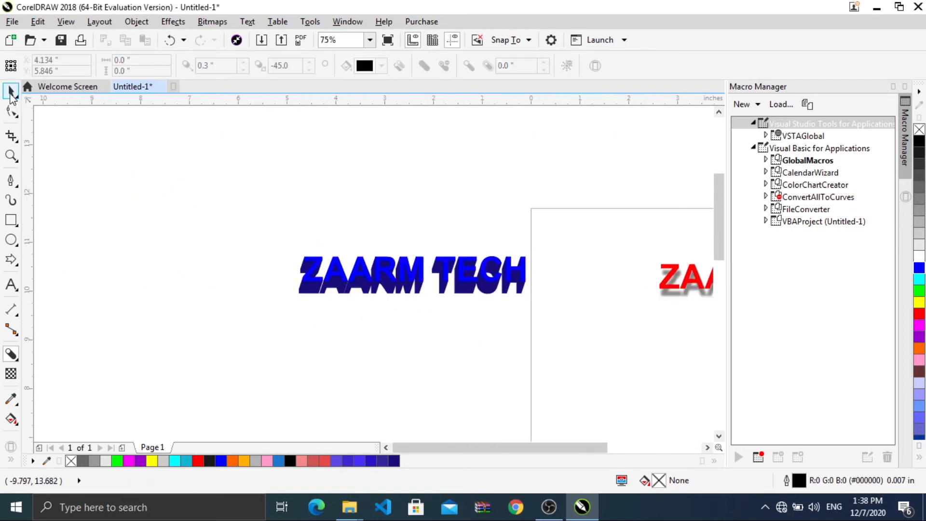
key(space)
Try to blend the blue block-shadow text with the red drop-shadow text using the Blend tool
scroll(402, 280, up, 1)
scroll(424, 268, down, 2)
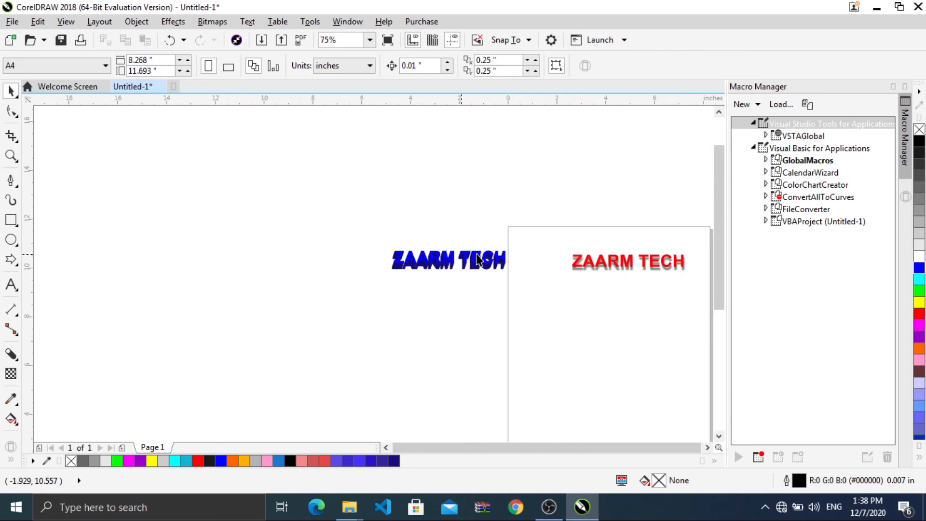
scroll(668, 256, up, 1)
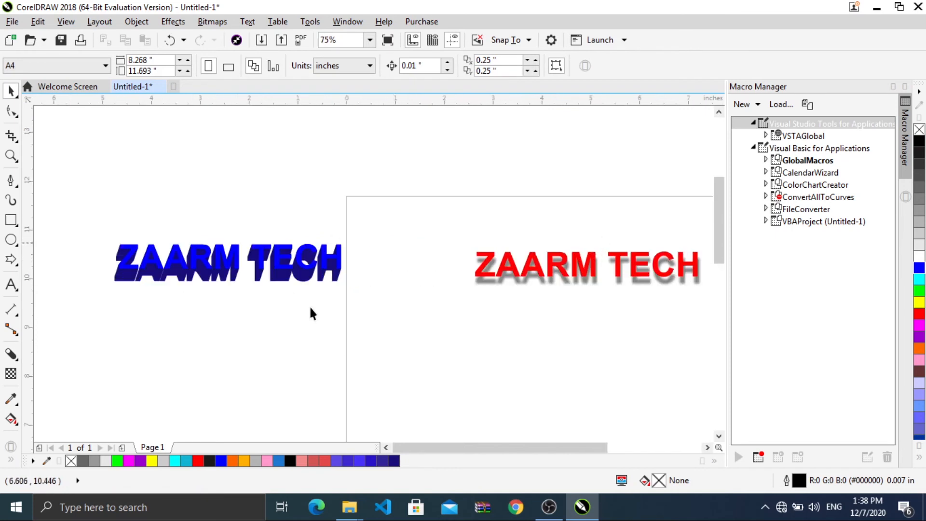
scroll(440, 446, right, 1)
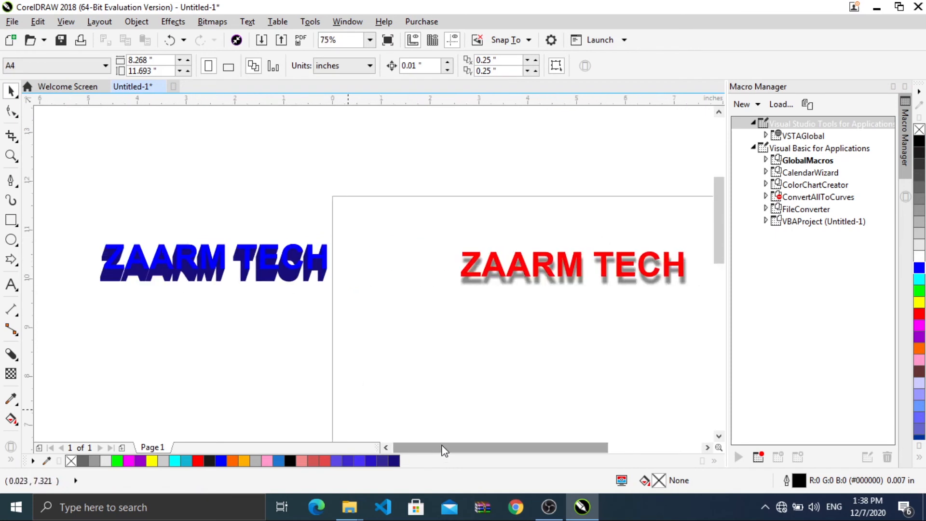
drag(91, 202, 566, 336)
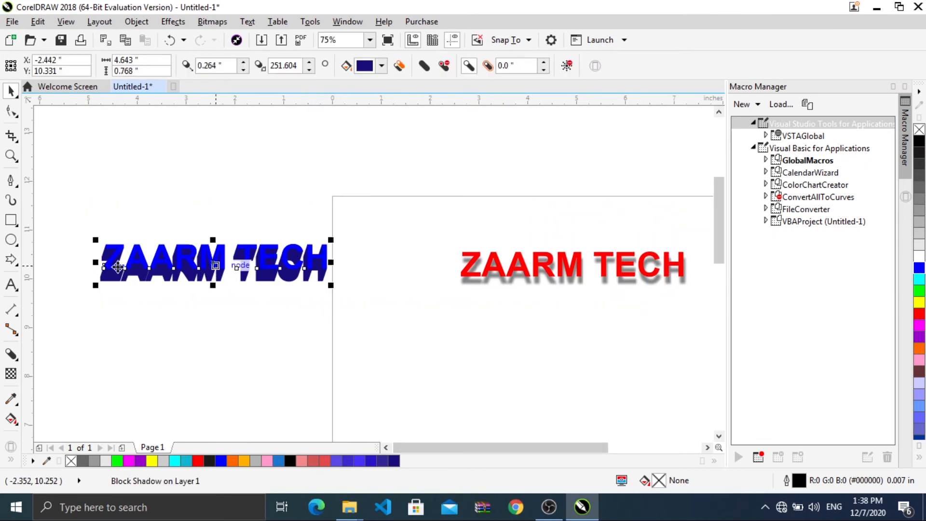
click(15, 362)
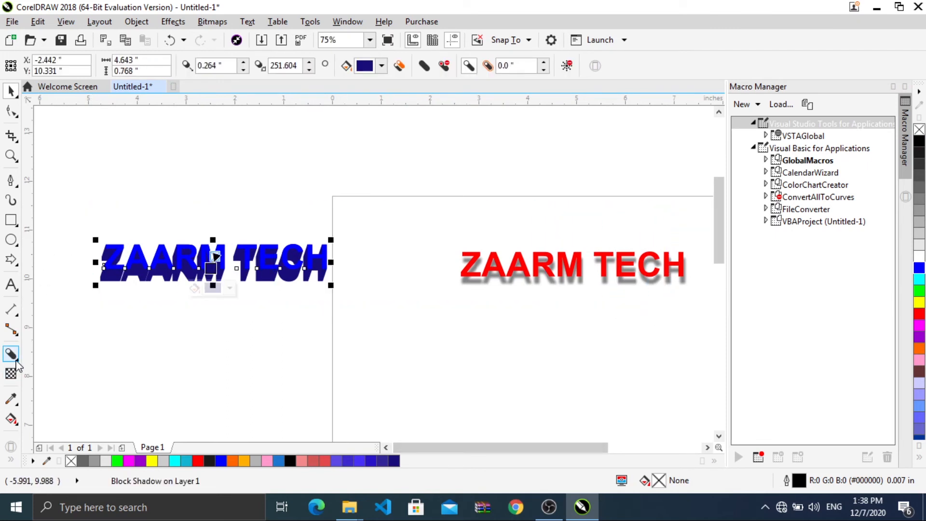
click(19, 365)
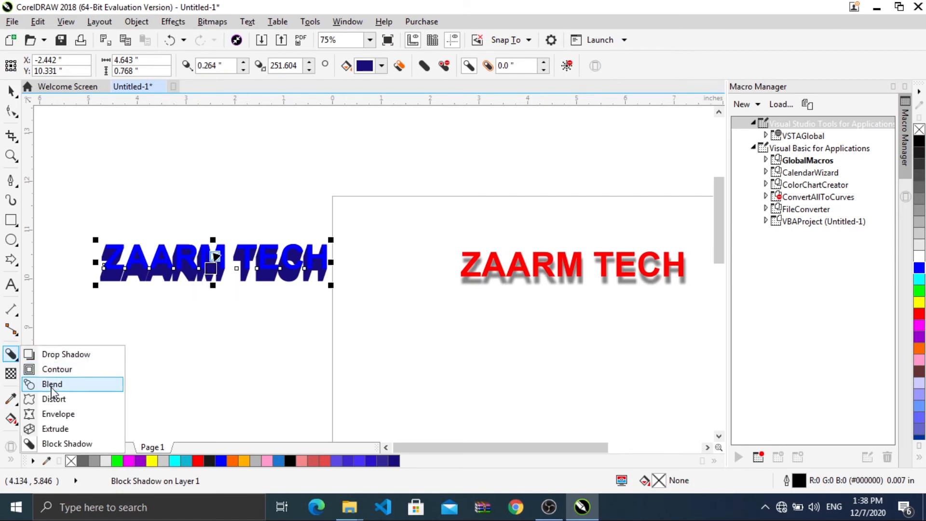
click(52, 384)
click(363, 289)
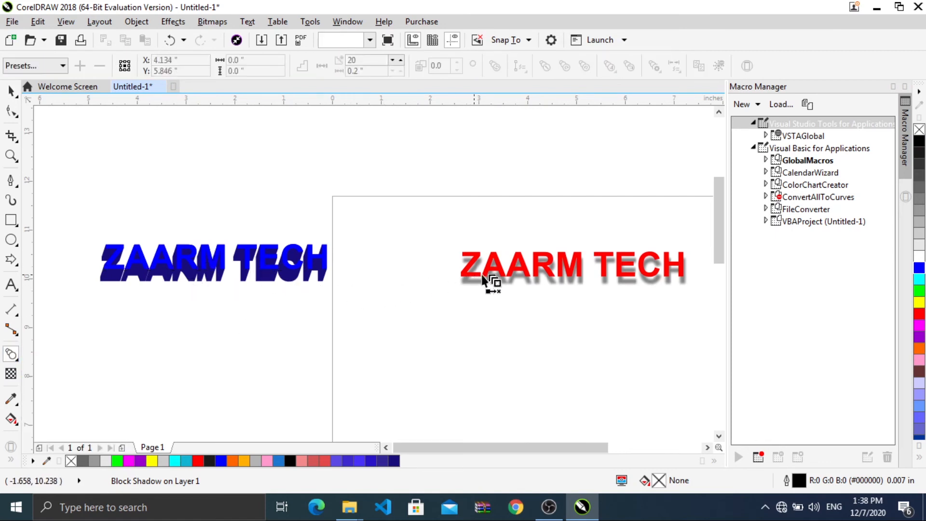
click(301, 265)
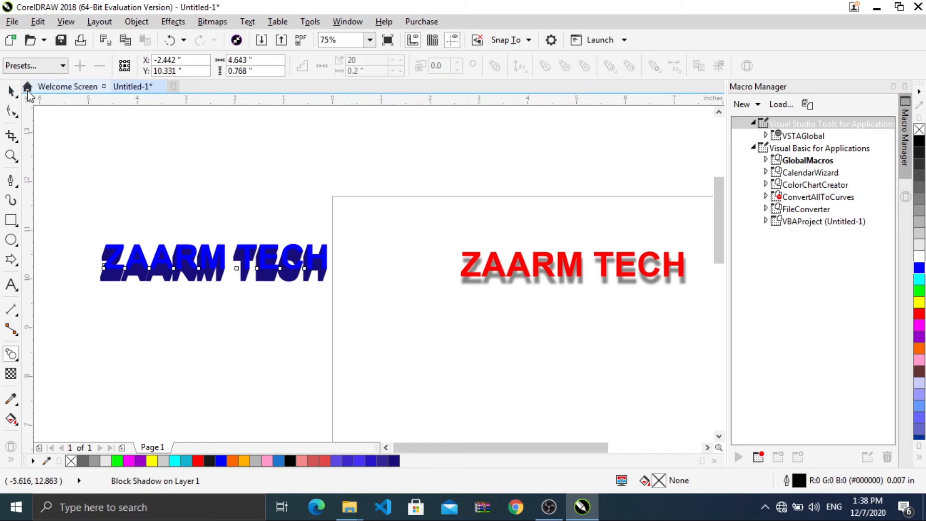
click(11, 91)
click(41, 348)
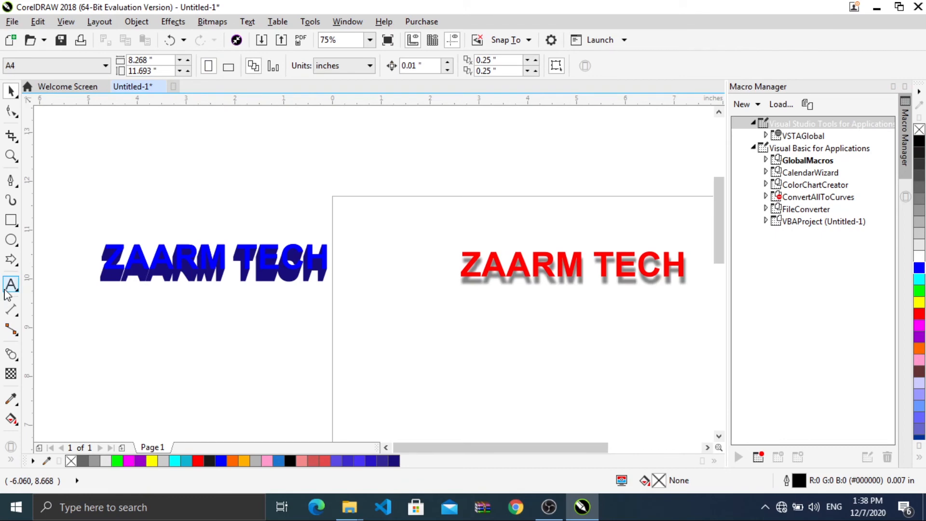
Add the artistic text "ZAARMTECH" above the blue text and enlarge it to about 37.6 pt
click(147, 191)
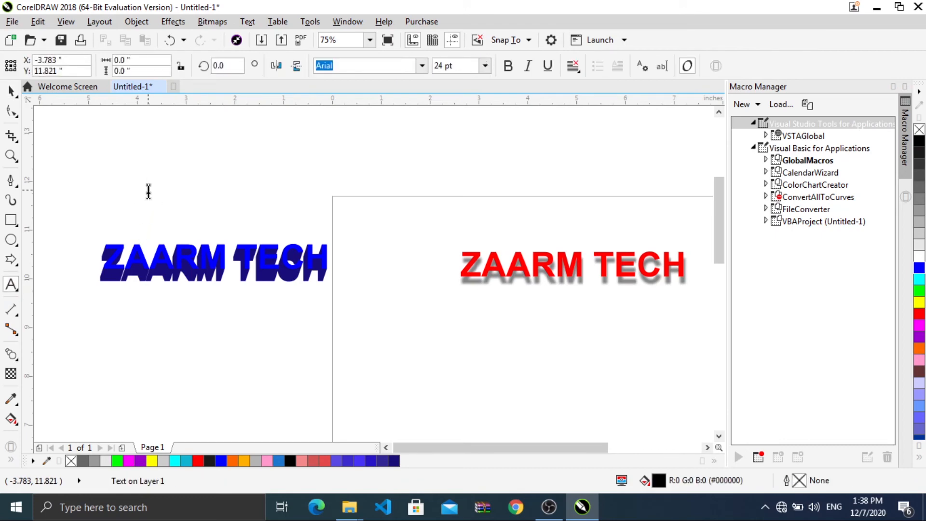
text(ZAARMTECH)
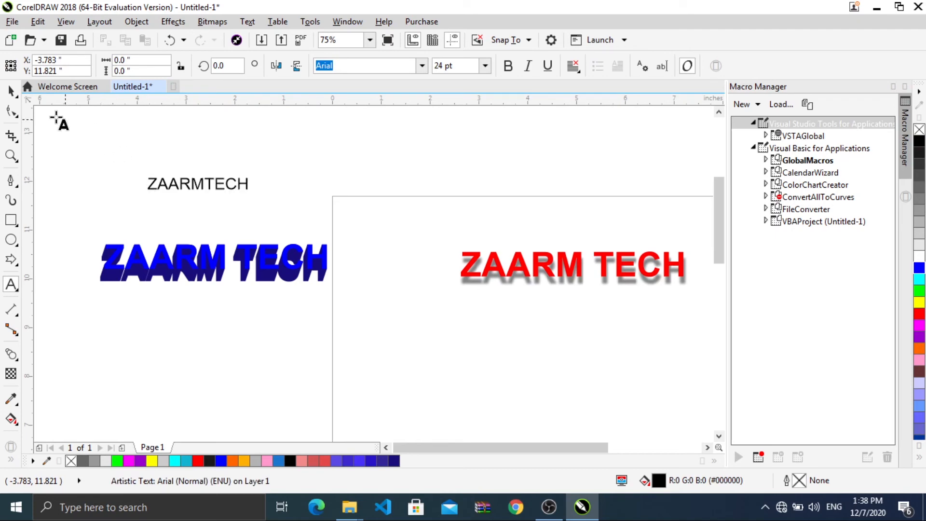
click(16, 94)
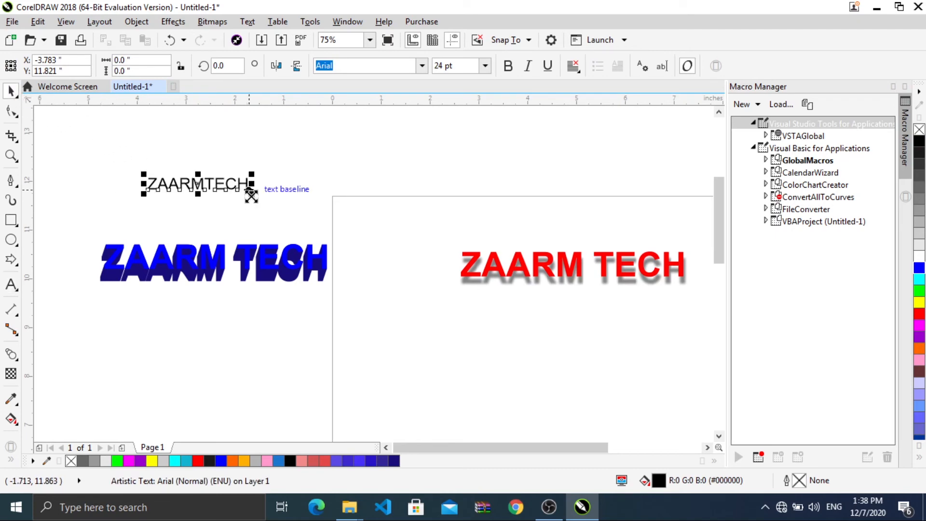
drag(251, 193, 275, 217)
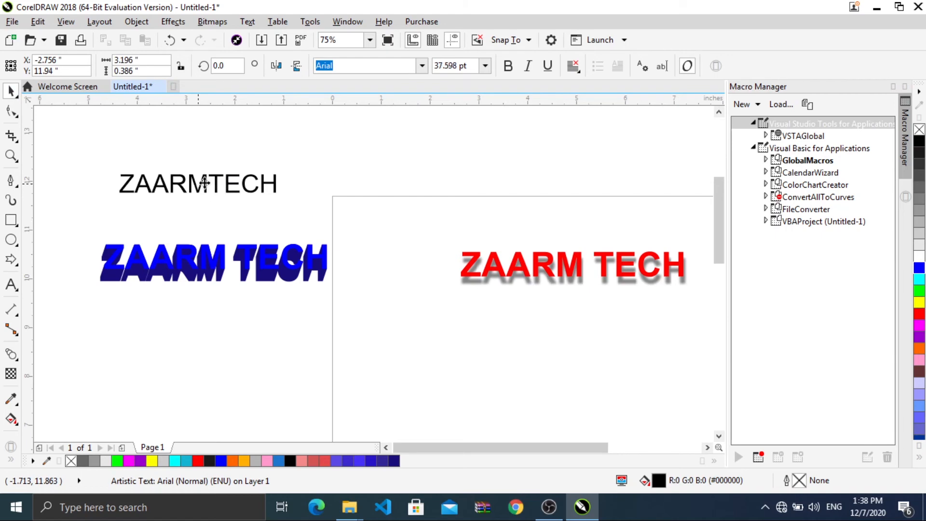
Place a copy of the black ZAARMTECH text just above the page's upper edge and select the original
drag(207, 185, 410, 181)
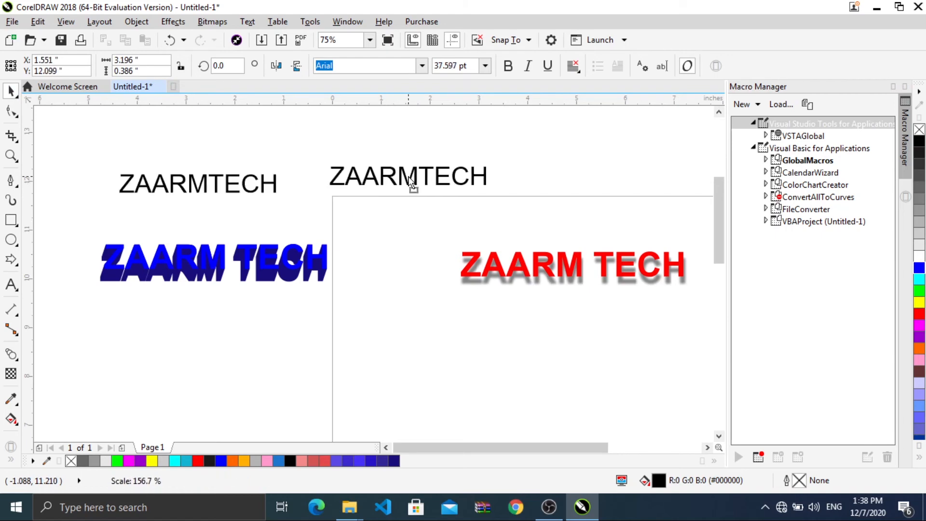
click(230, 190)
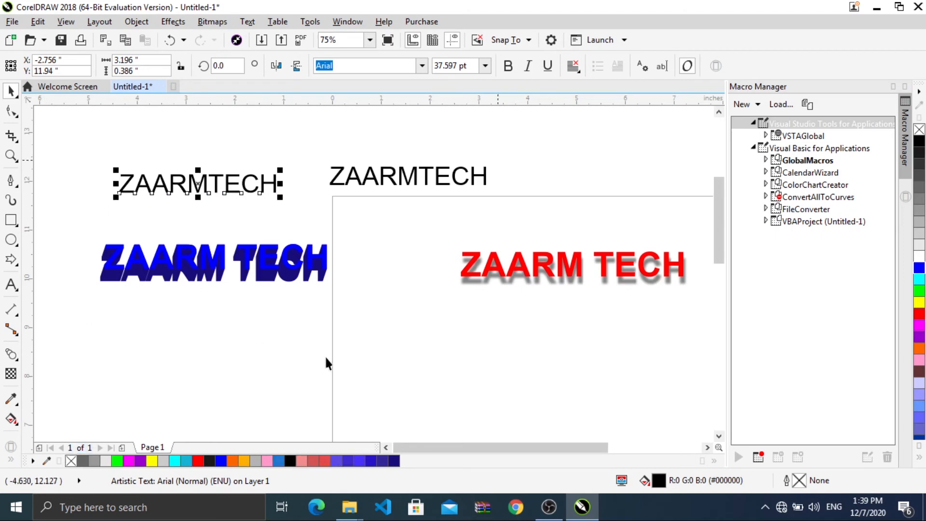
Sample the highlight blue (R0 G120 B215) from the screen and fill the original ZAARMTECH text beside the page with it
click(47, 462)
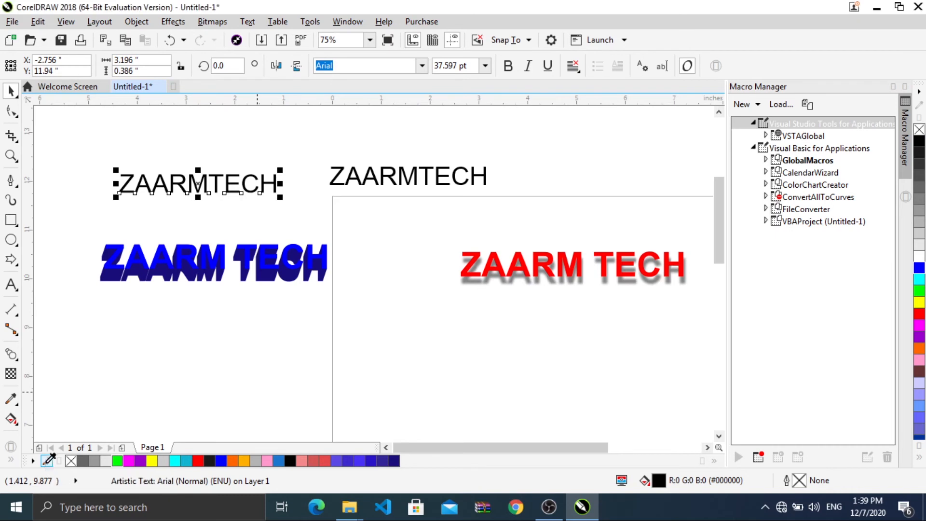
click(329, 63)
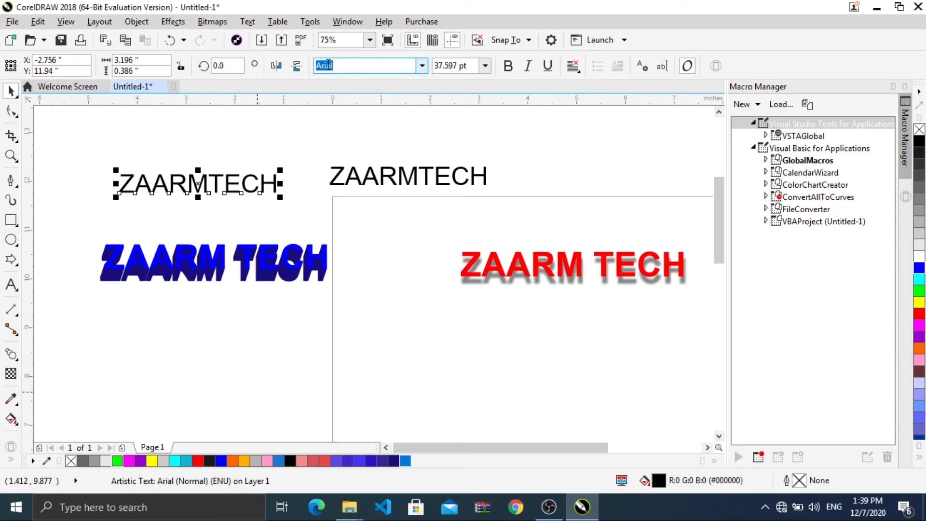
click(405, 461)
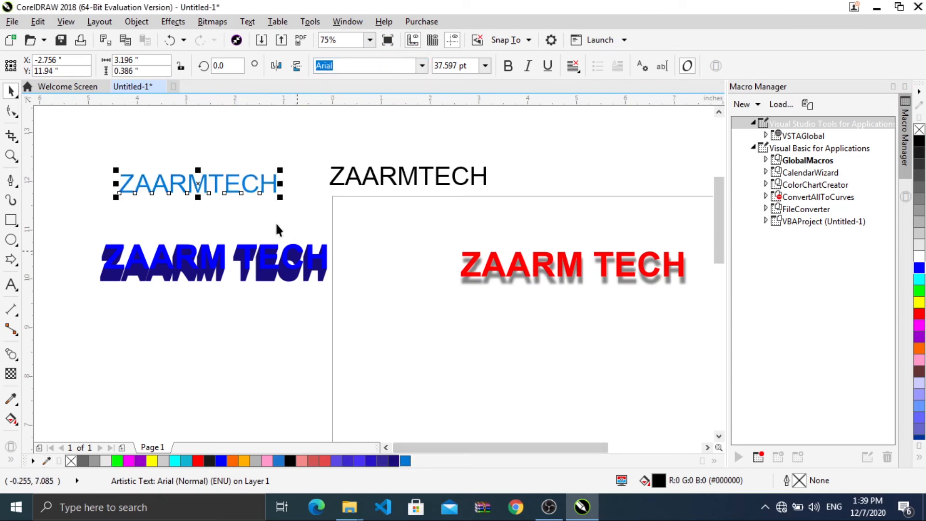
Give the ZAARMTECH copy above the page's upper edge a bright green (#00FF00) fill and outline
click(428, 179)
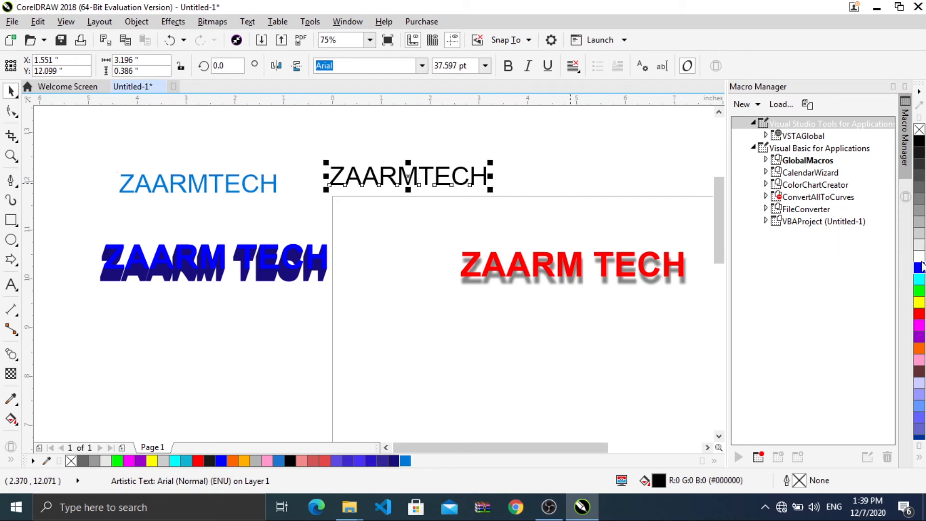
right_click(920, 292)
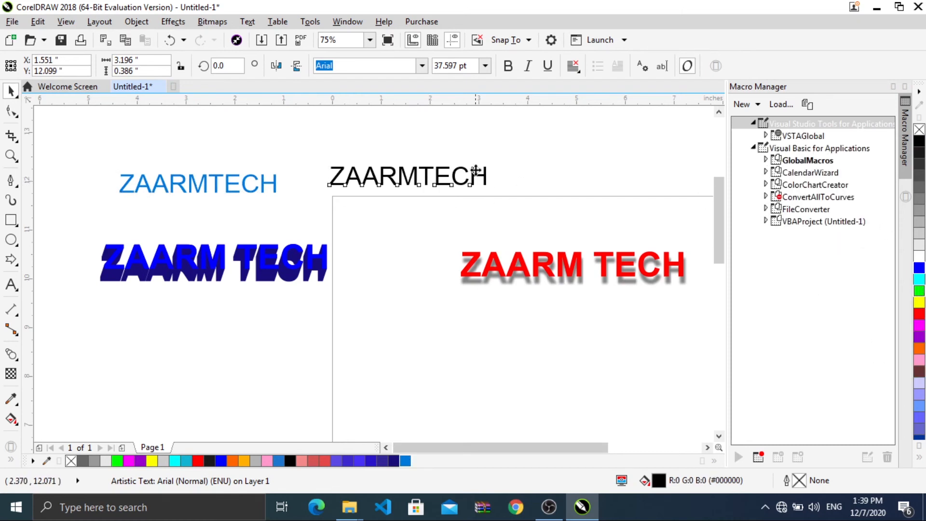
click(919, 291)
Enlarge the blue and green ZAARMTECH texts together to about 45.5 pt and make them bold
click(546, 164)
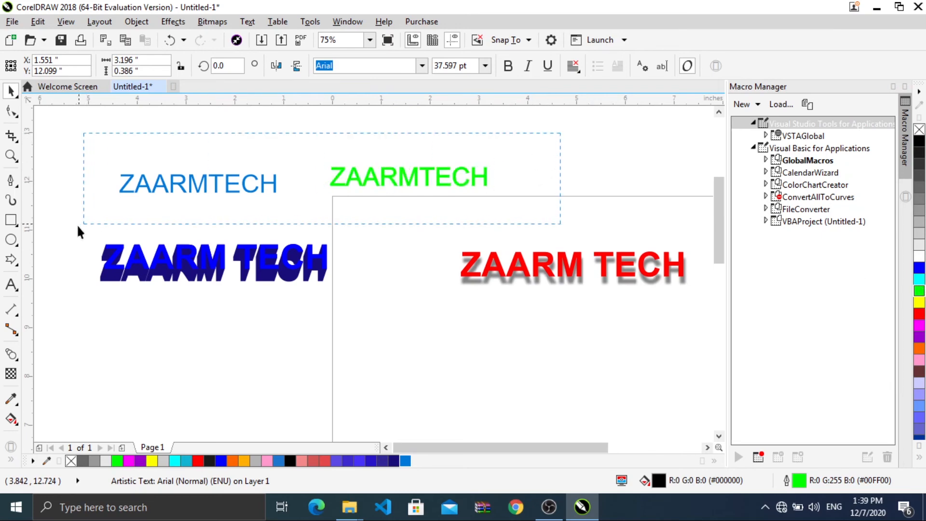
drag(76, 224, 77, 225)
drag(490, 195, 529, 230)
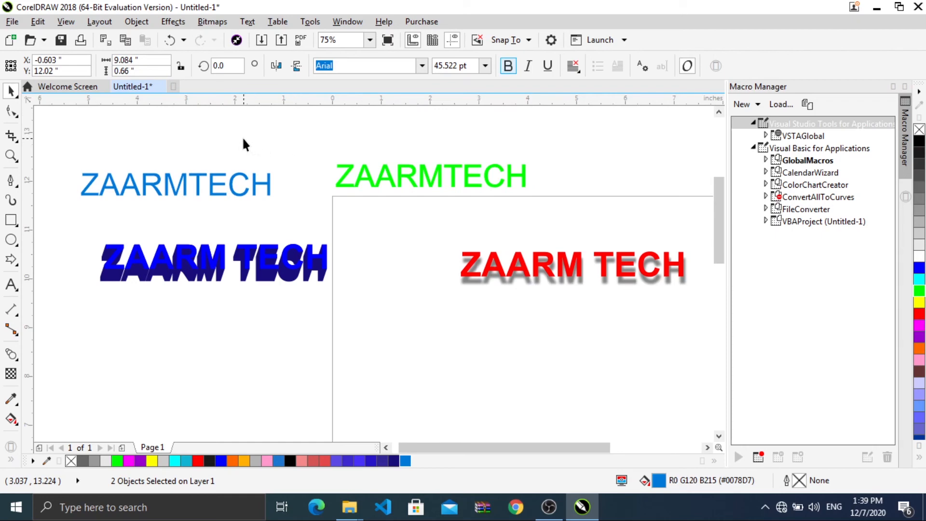
Blend the blue ZAARMTECH text into the green one with 20 steps and deselect the blend
click(198, 182)
click(11, 354)
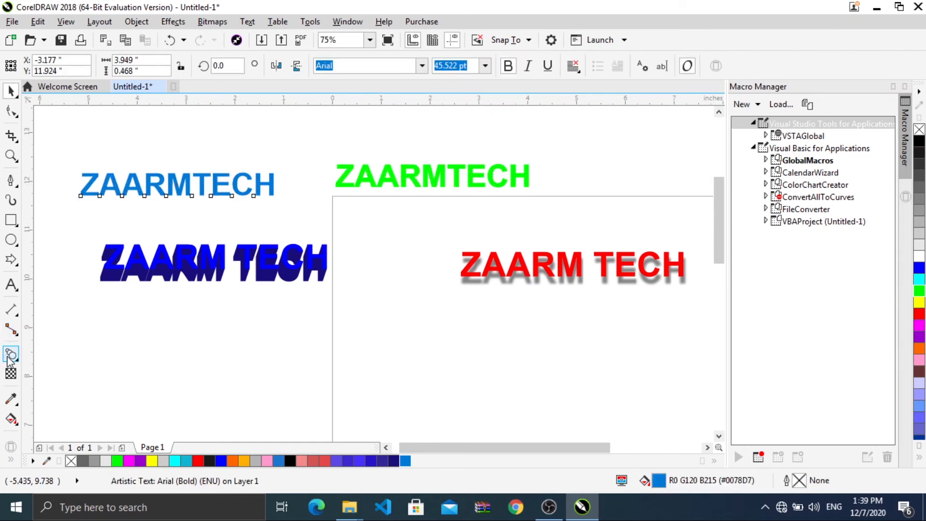
drag(222, 184, 437, 177)
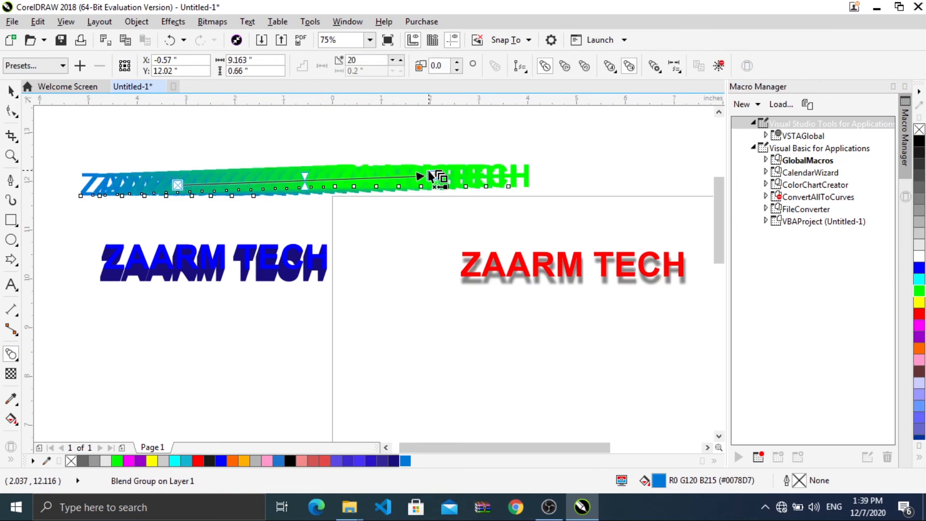
key(space)
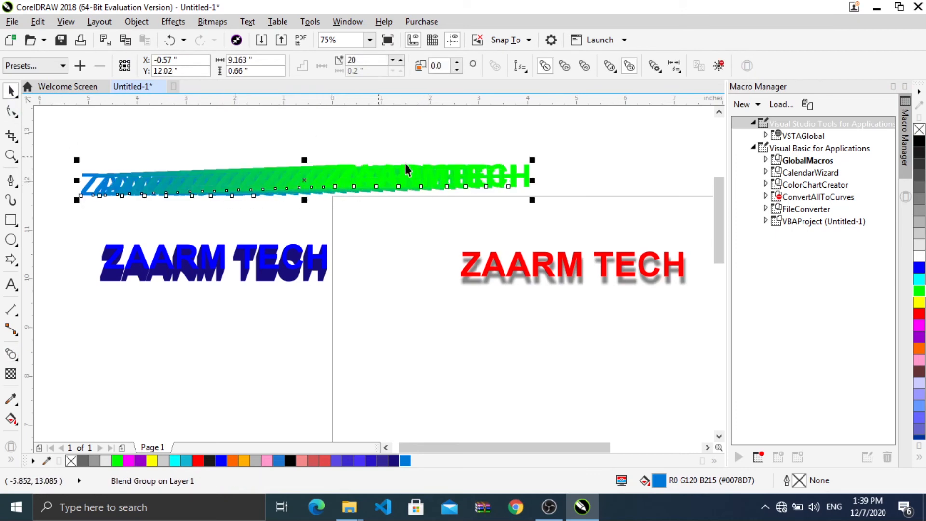
click(513, 119)
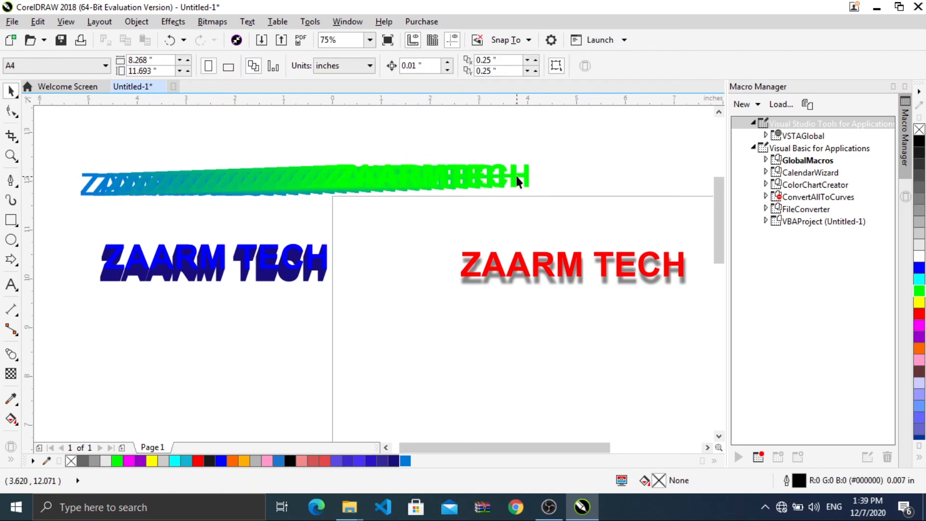
Move the green control text slightly below and left of the blue one to form a short extruded-looking blend
click(516, 175)
drag(432, 176, 170, 194)
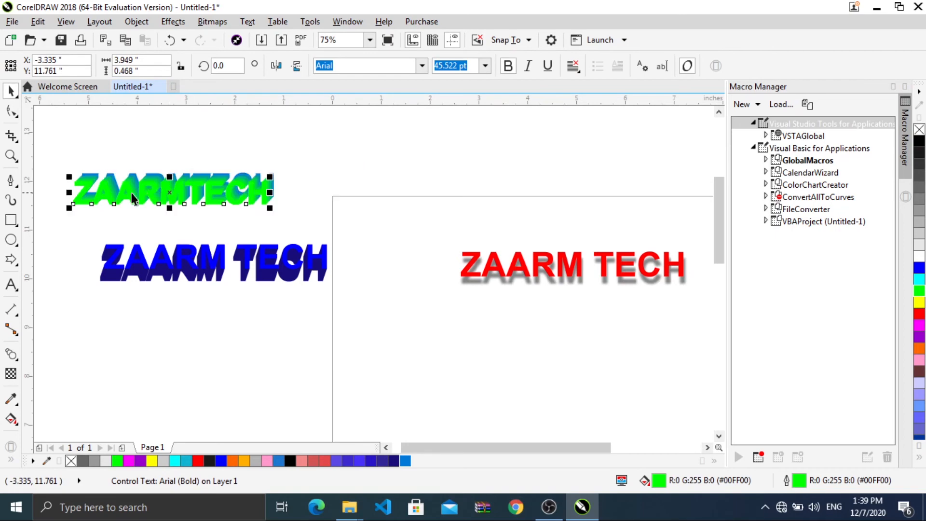
scroll(134, 198, up, 2)
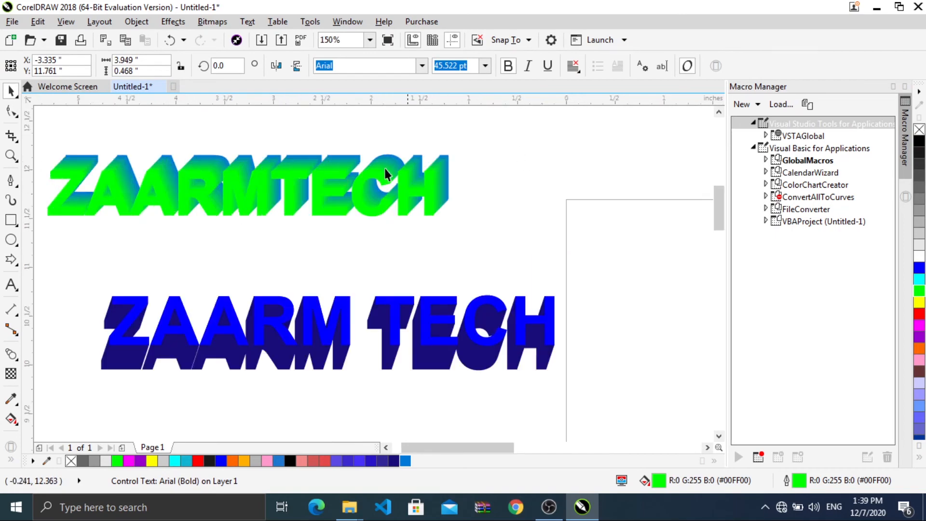
key(Escape)
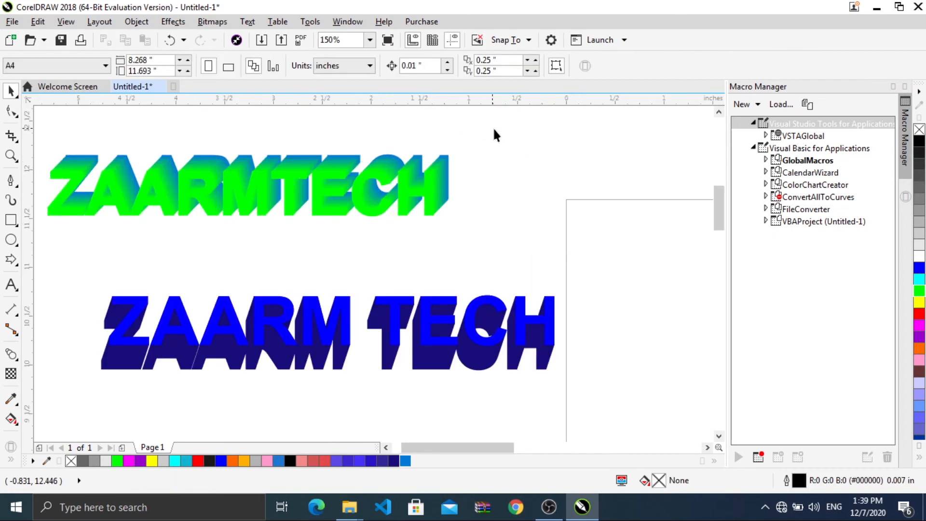
drag(494, 128, 109, 254)
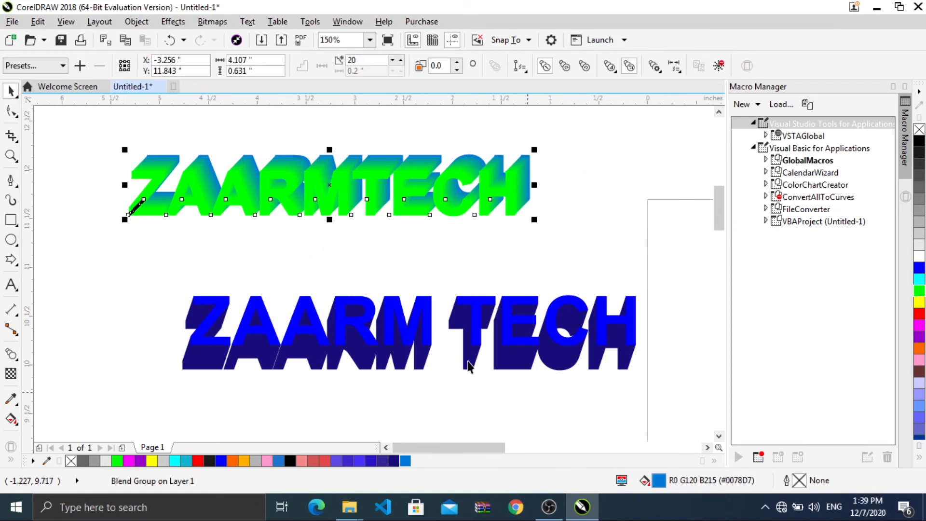
click(136, 231)
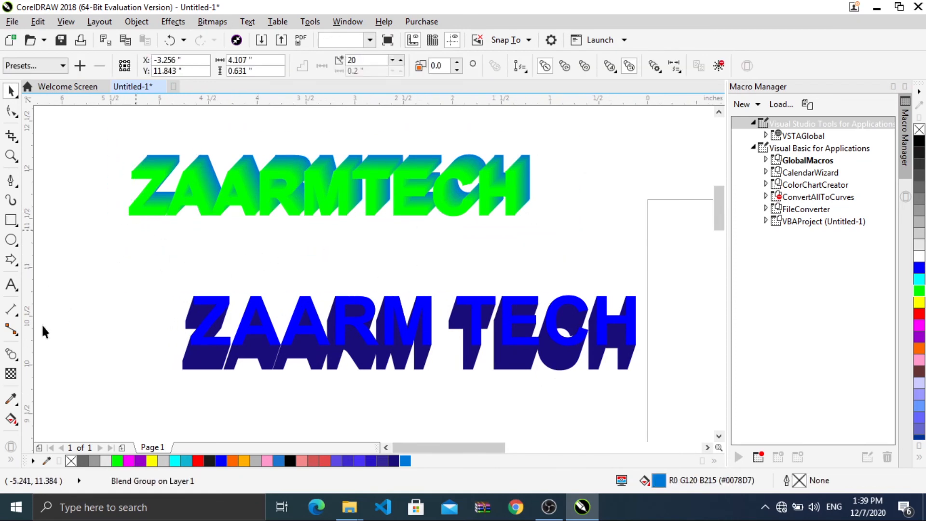
click(16, 361)
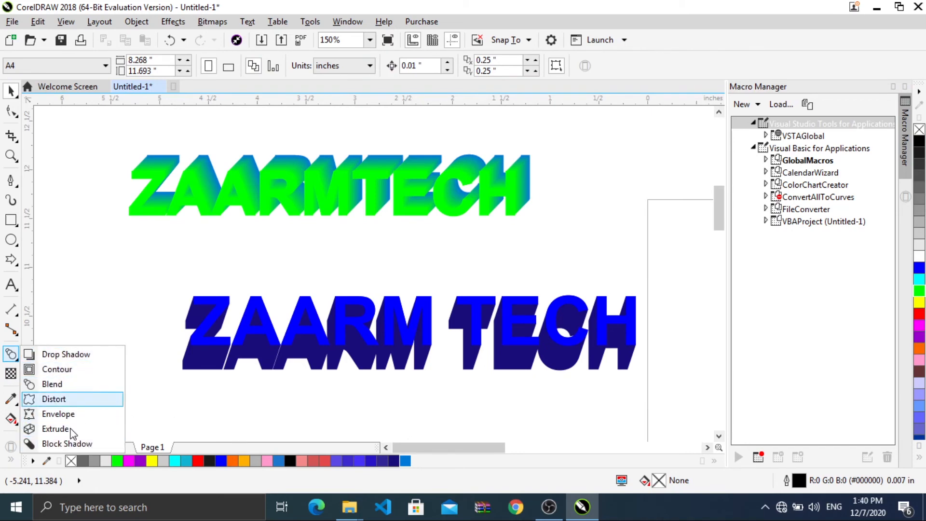
click(17, 97)
click(17, 96)
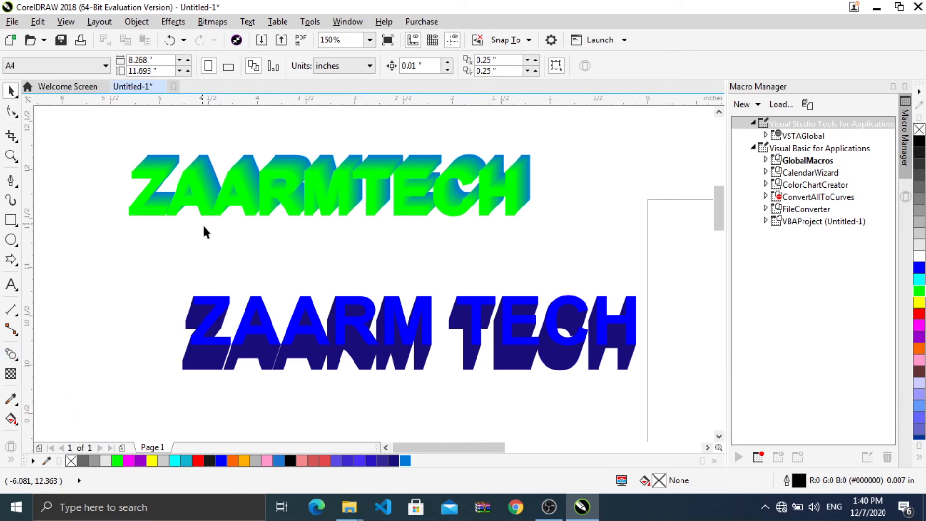
Paint a curved, tapering 0.5-inch preset stroke with the Artistic Media tool below the red ZAARM TECH text
scroll(218, 215, down, 5)
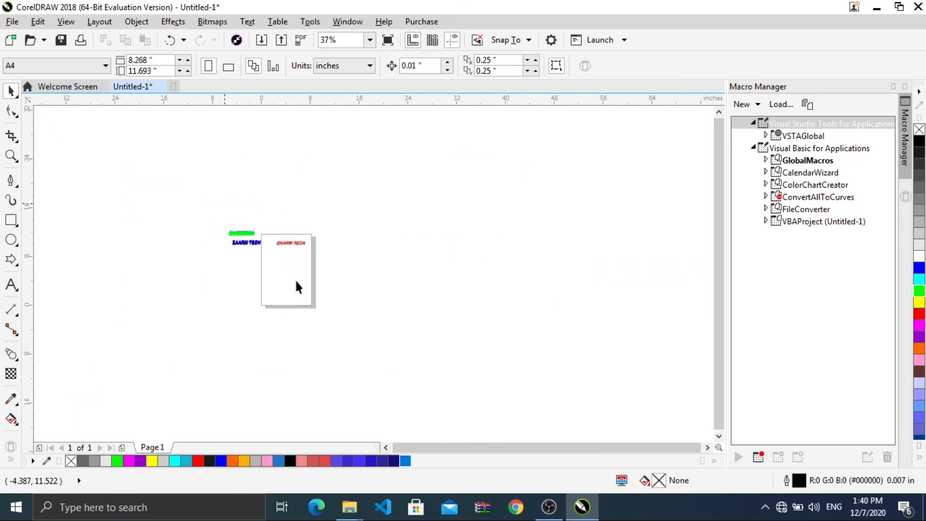
scroll(296, 286, up, 4)
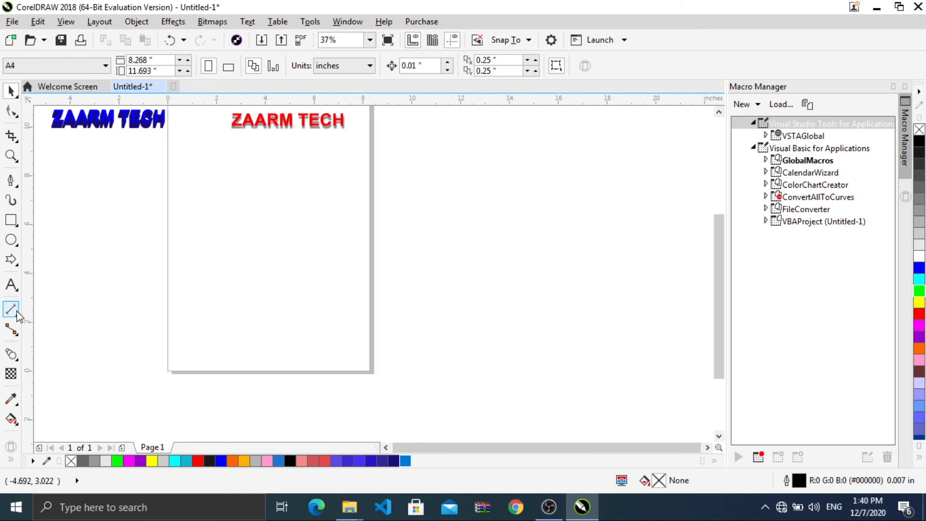
click(10, 200)
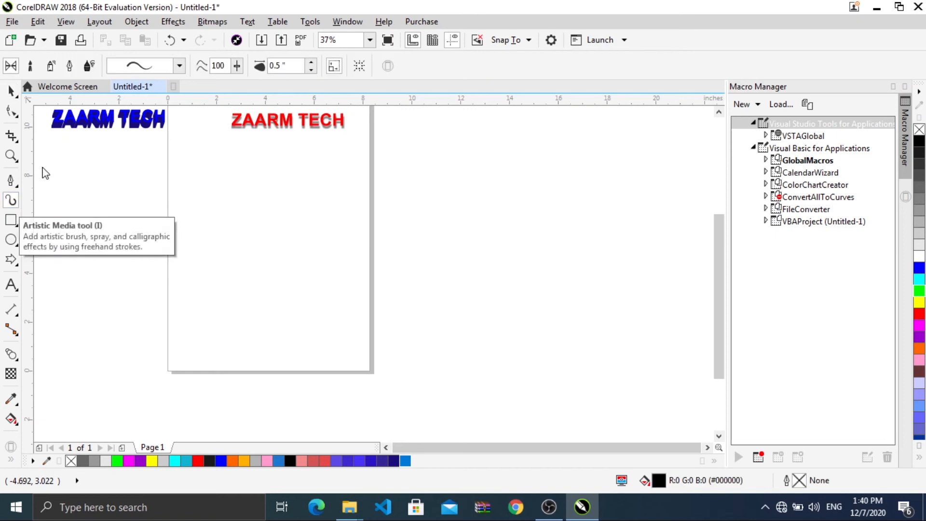
click(166, 65)
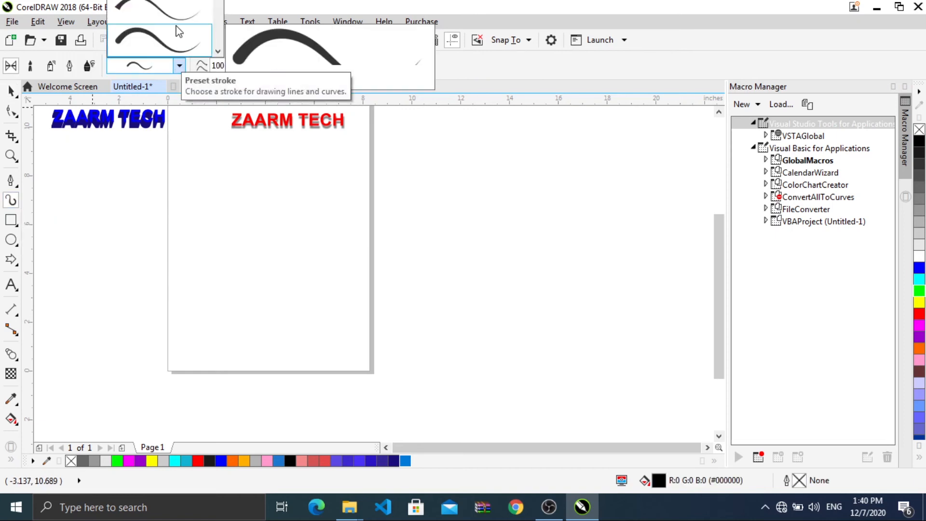
click(165, 39)
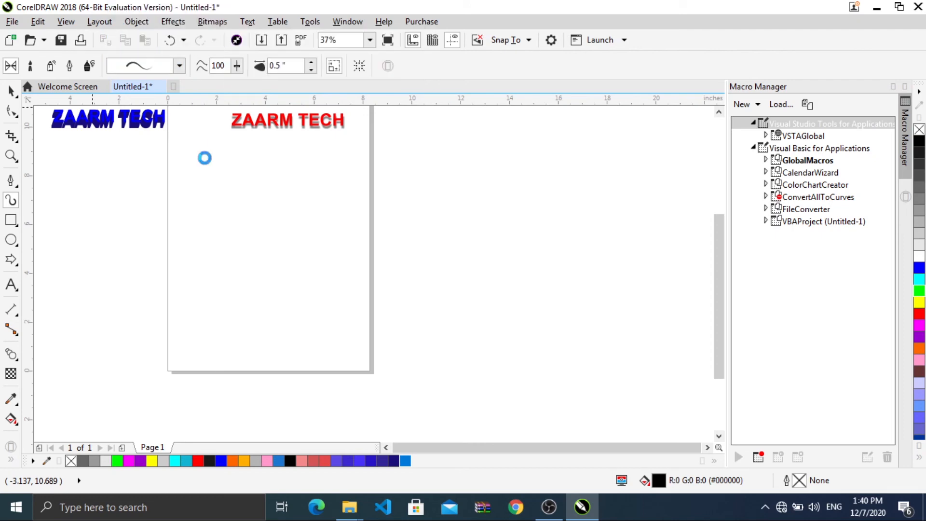
mouse_move(206, 177)
mouse_down()
mouse_move(241, 210)
mouse_move(310, 213)
mouse_move(359, 186)
mouse_up()
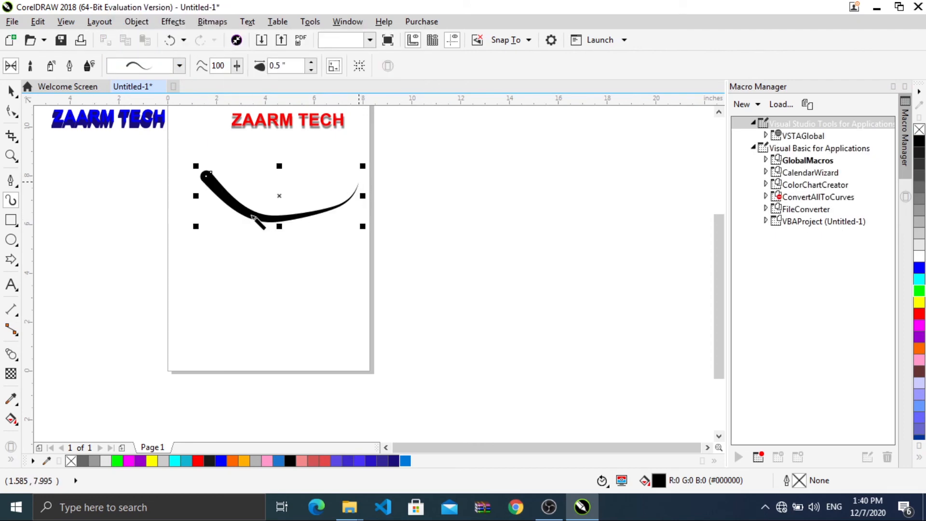
Spray a curved band of the multicoloured swirl pattern from the Brush Strokes category across the lower part of the page
click(178, 68)
click(178, 72)
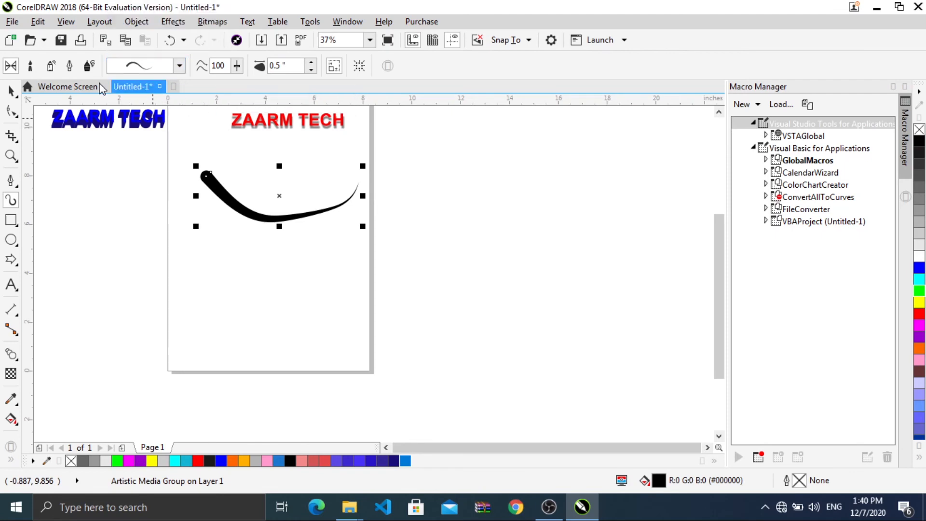
click(52, 70)
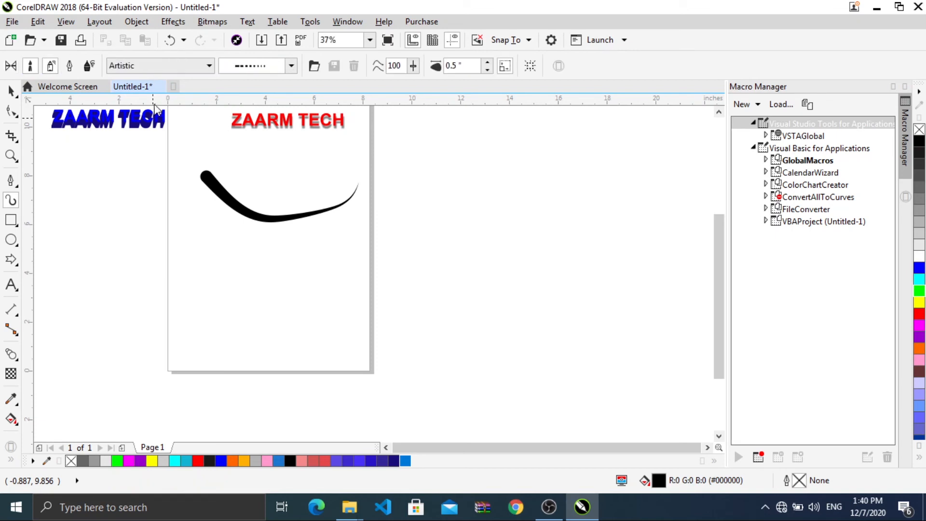
click(90, 66)
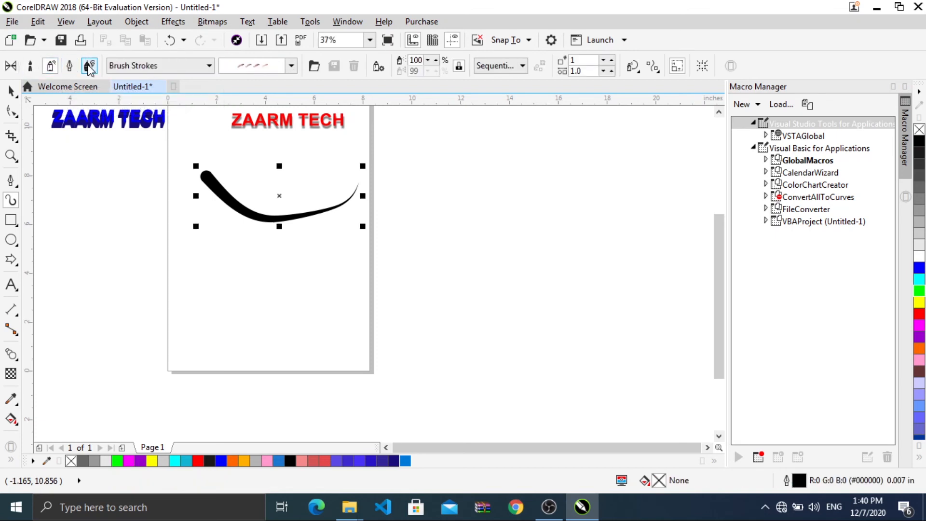
click(292, 68)
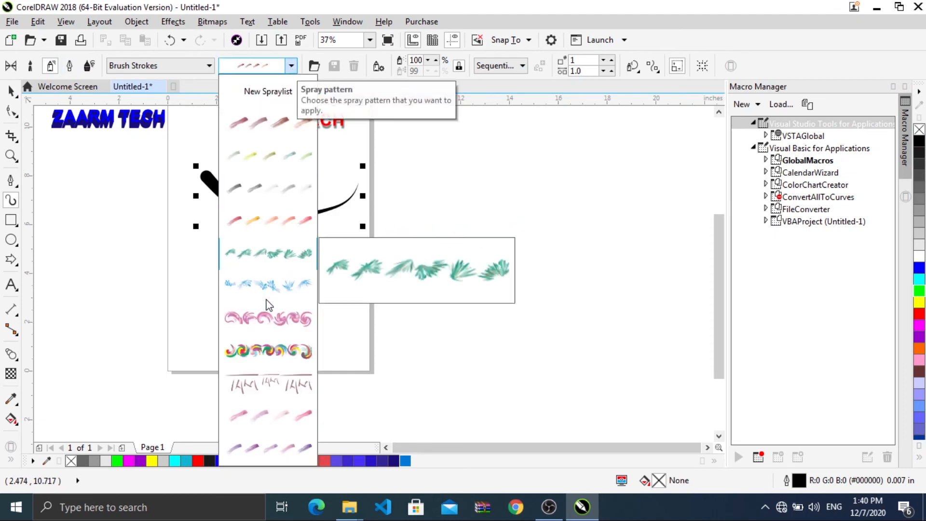
click(240, 347)
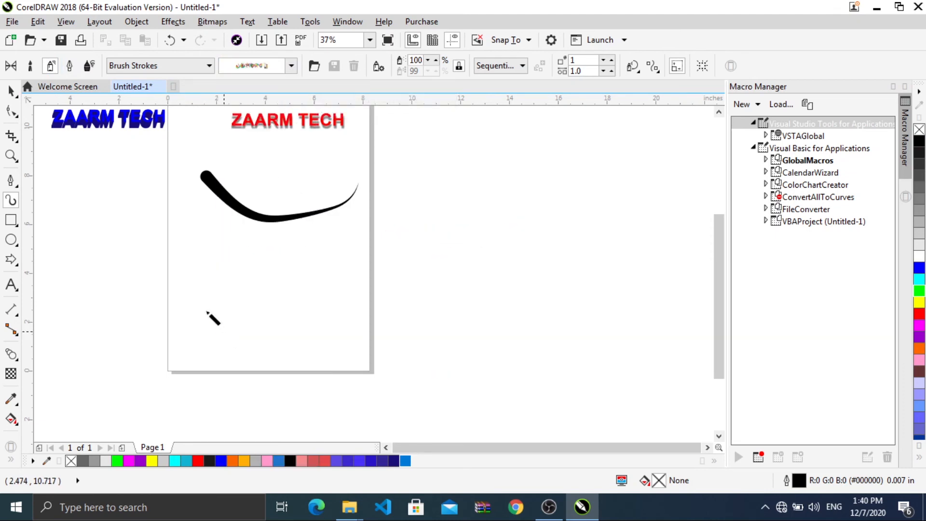
mouse_move(193, 305)
mouse_down()
mouse_move(231, 337)
mouse_move(310, 319)
mouse_move(340, 293)
mouse_up()
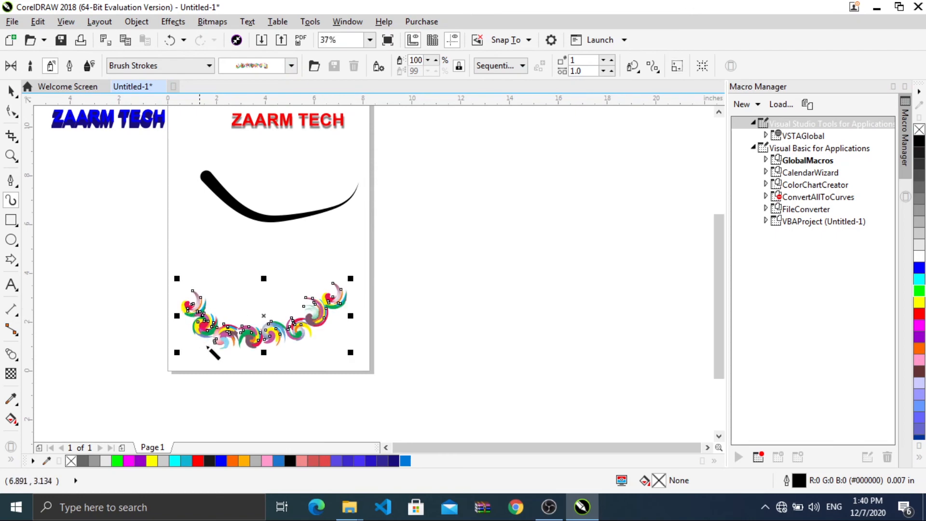
Break the swirl spray's artistic media group apart and deselect it
scroll(214, 351, up, 8)
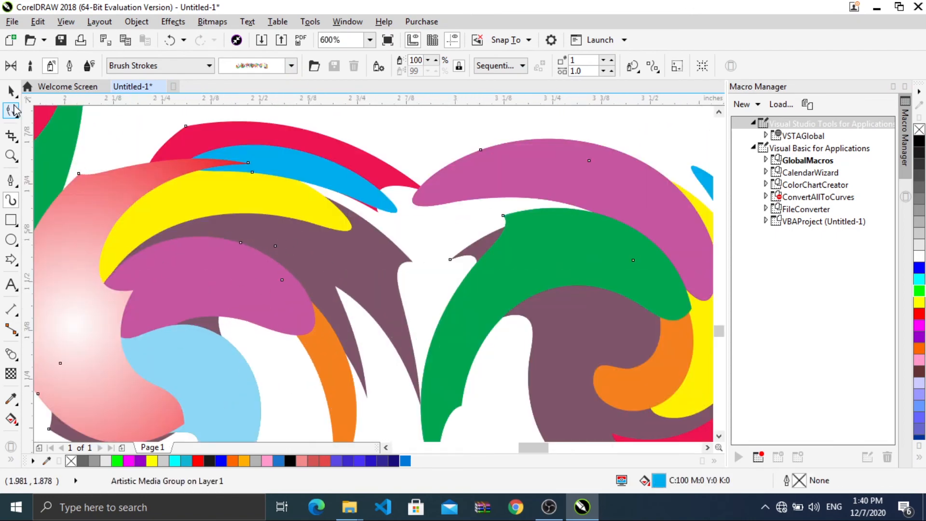
right_click(154, 269)
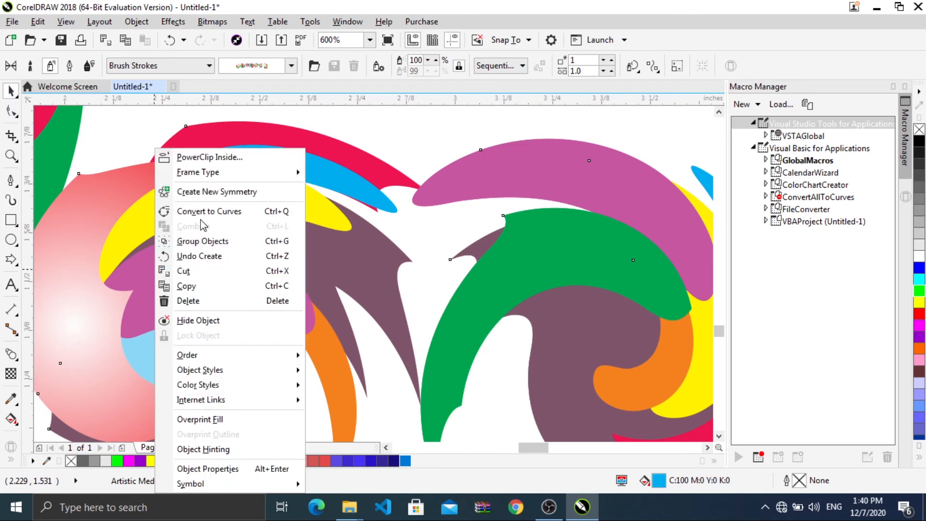
scroll(450, 282, down, 4)
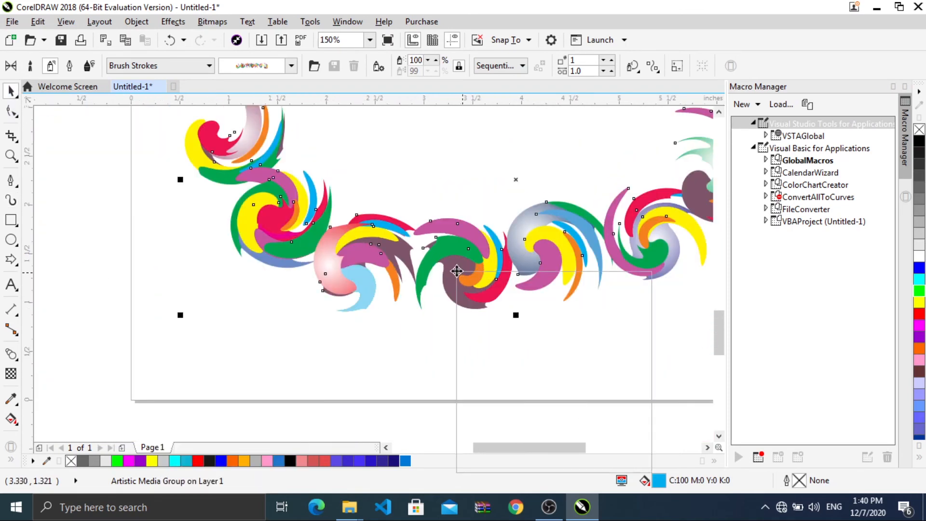
right_click(457, 273)
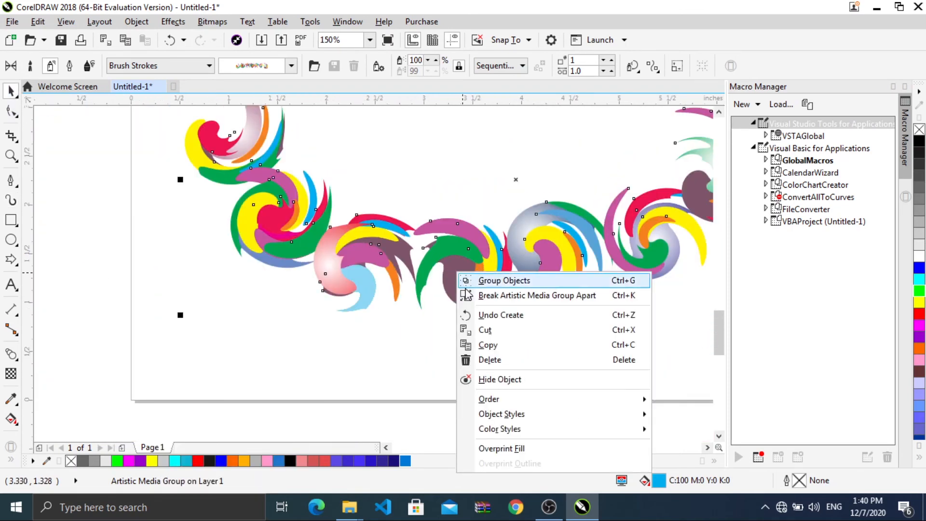
click(508, 295)
click(471, 348)
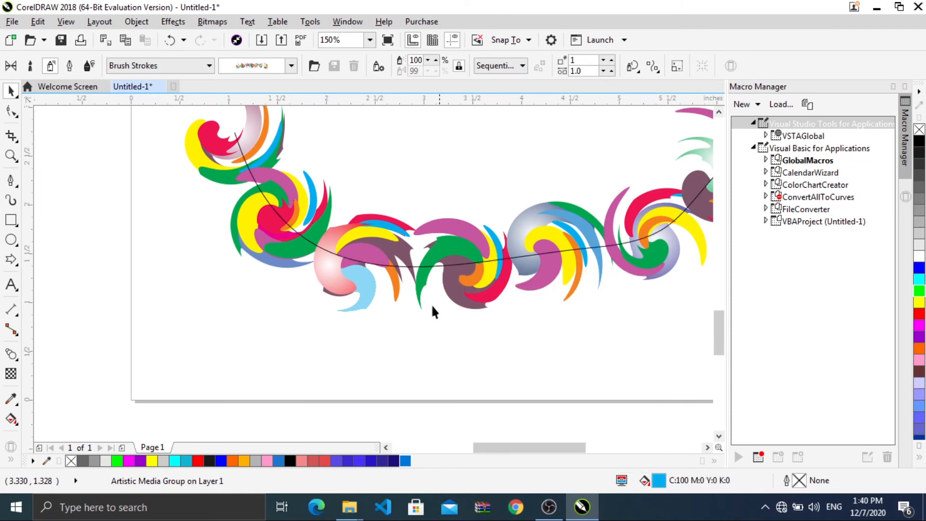
Delete the swirl spray's black path curve and ungroup the remaining band into individual swirls
click(423, 266)
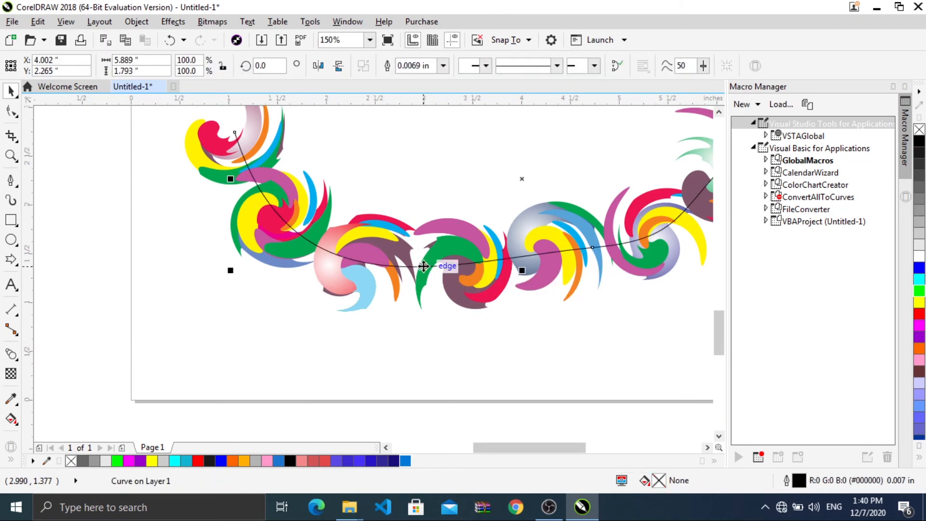
key(Delete)
click(436, 255)
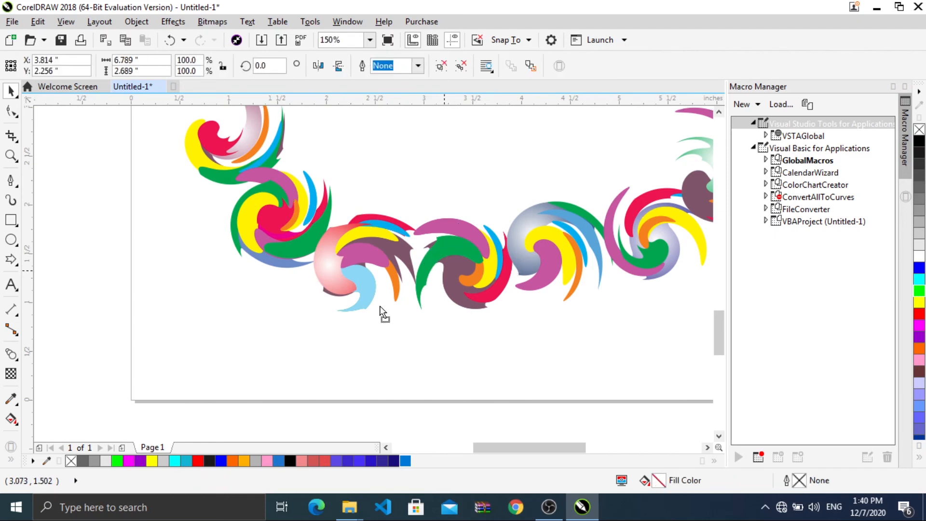
drag(380, 306, 379, 306)
right_click(379, 306)
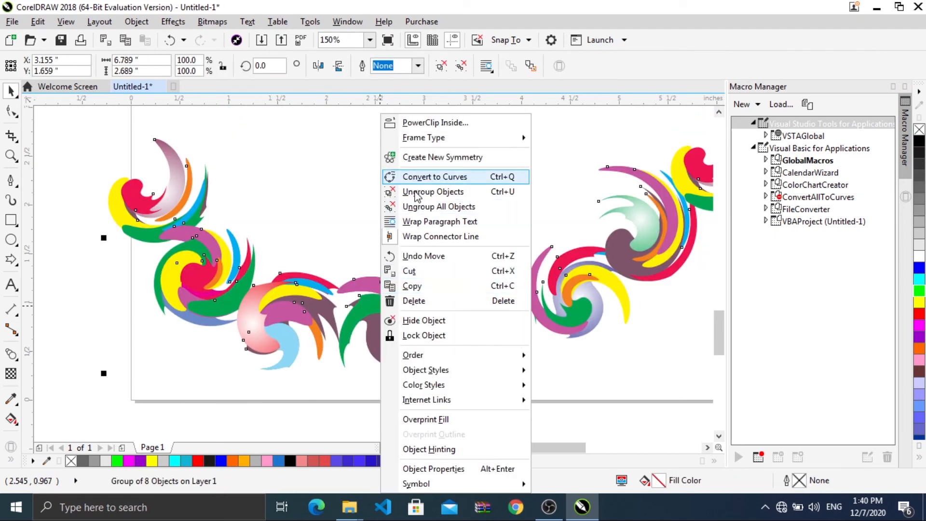
click(415, 192)
Move the green-and-purple swirl at the bottom of the band up above its neighbours and ungroup its shapes
click(379, 305)
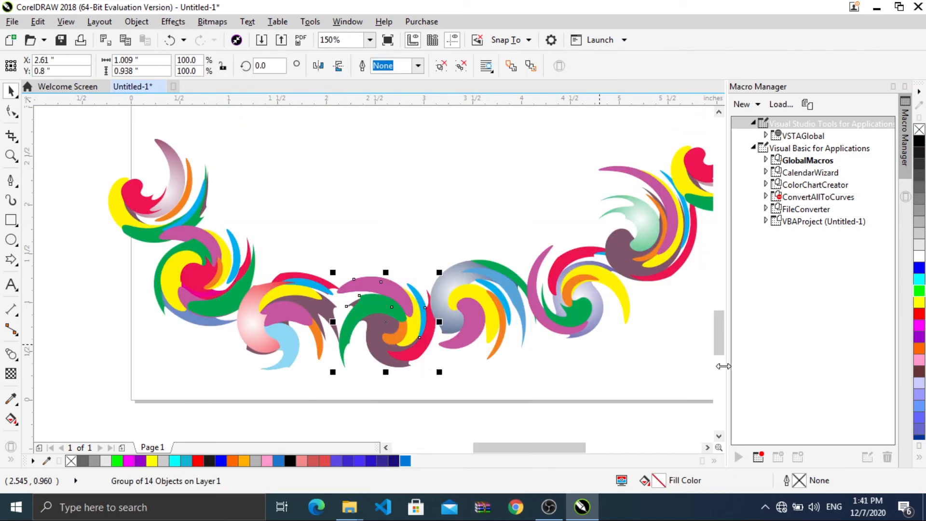
drag(409, 327, 385, 222)
right_click(385, 221)
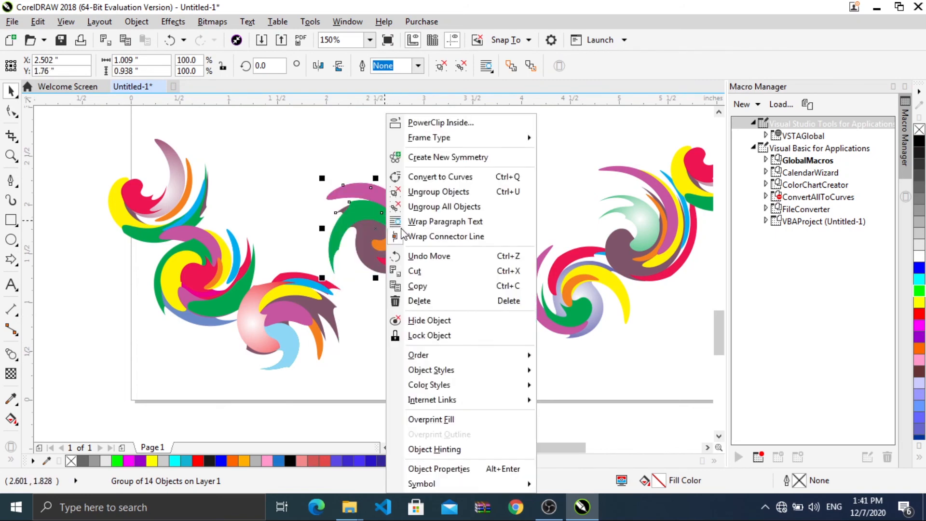
click(437, 191)
Fill the front green curved shape of the separated swirl with black
click(385, 219)
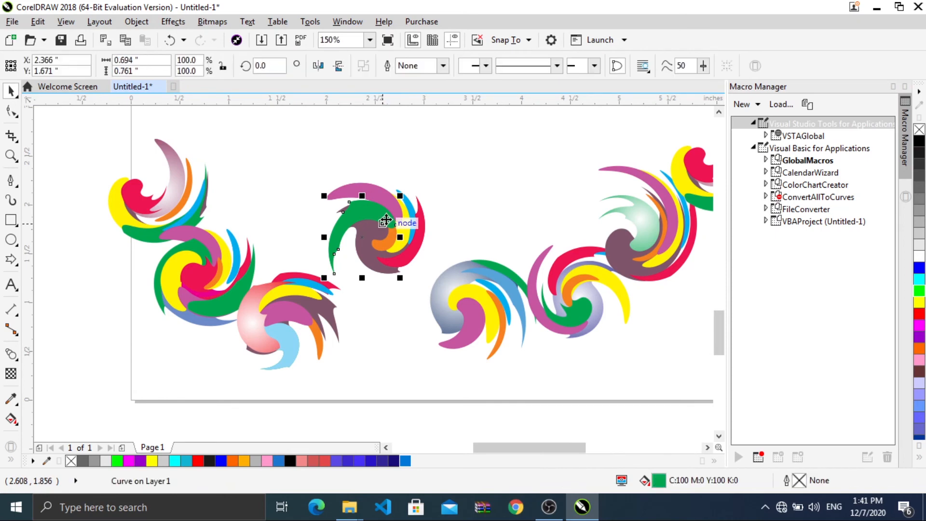
scroll(386, 219, up, 2)
drag(386, 220, 371, 220)
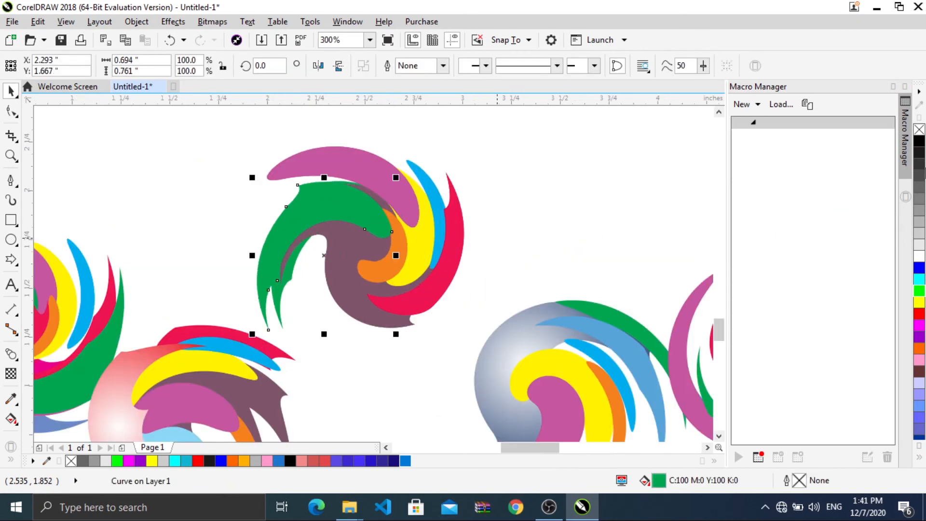
click(919, 141)
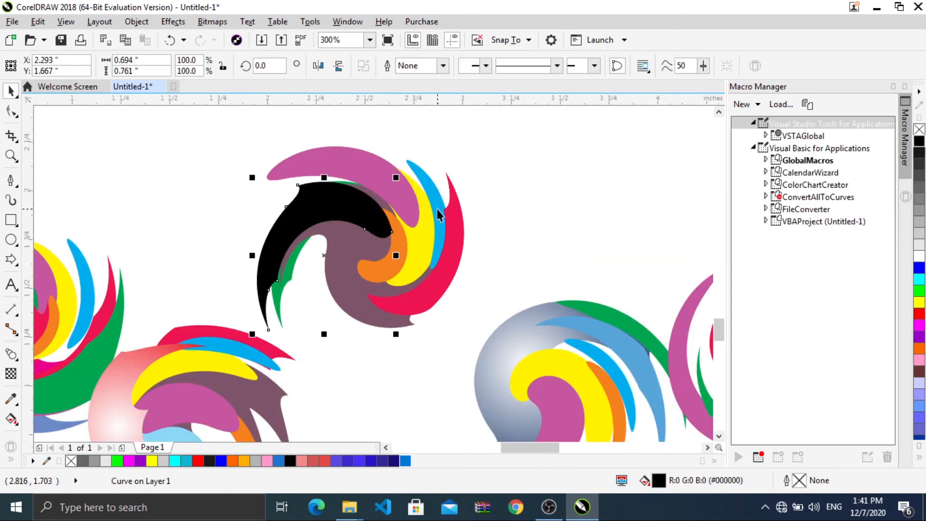
Spray a curved band of wrapped candies from the Artistic Media Food category above the swirls and shift it up and left
scroll(386, 256, down, 2)
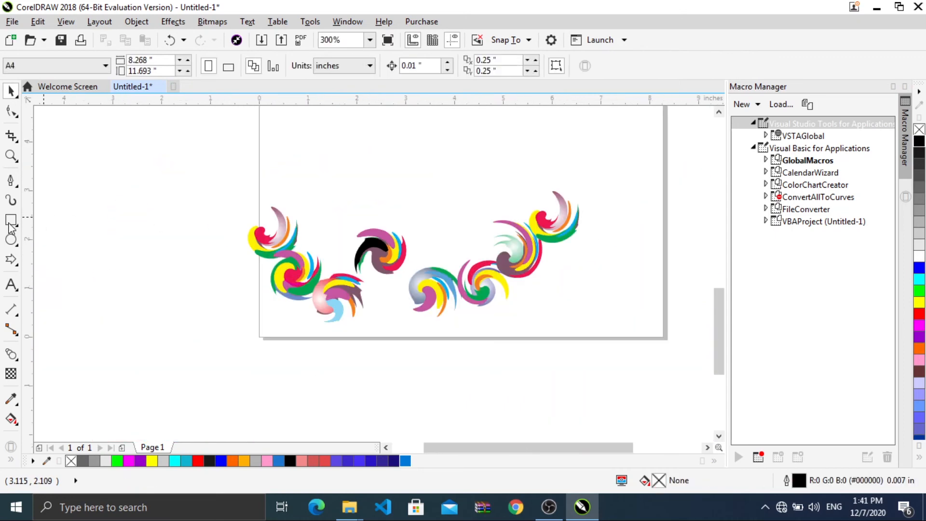
click(11, 200)
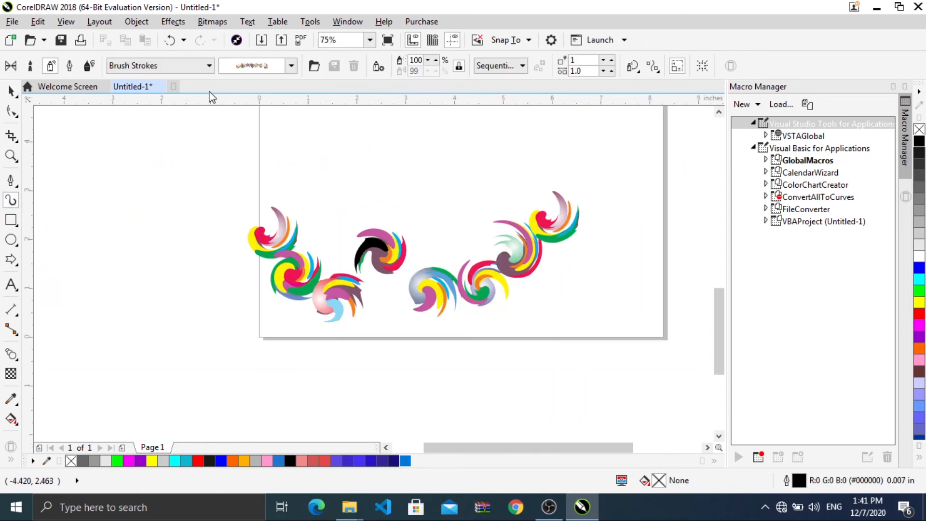
click(147, 66)
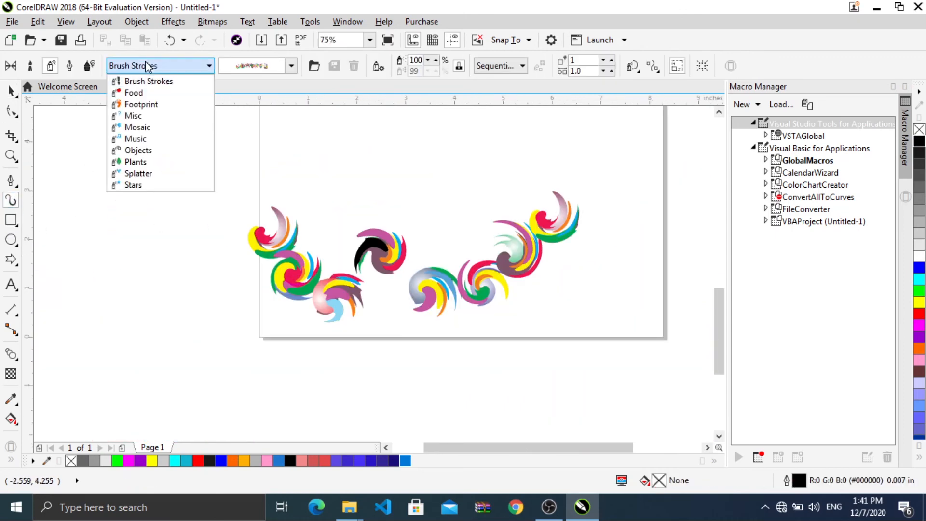
click(133, 91)
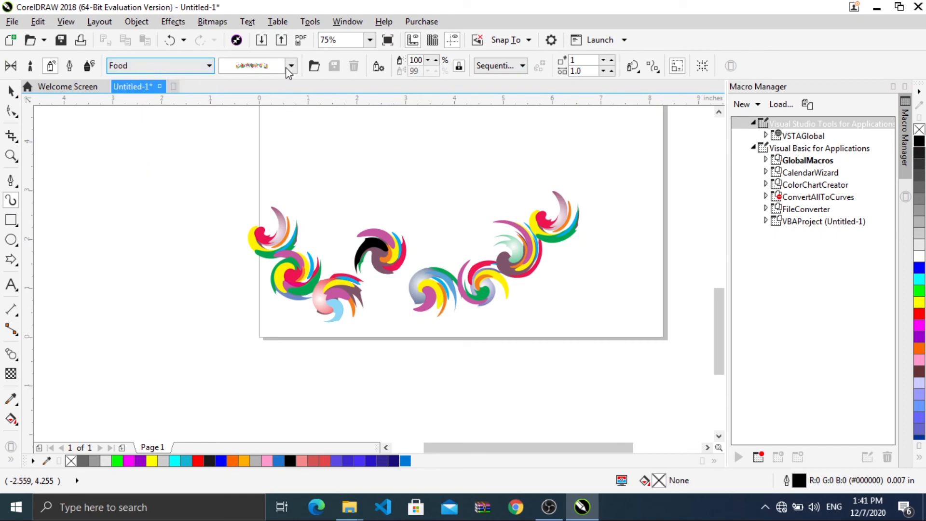
click(290, 68)
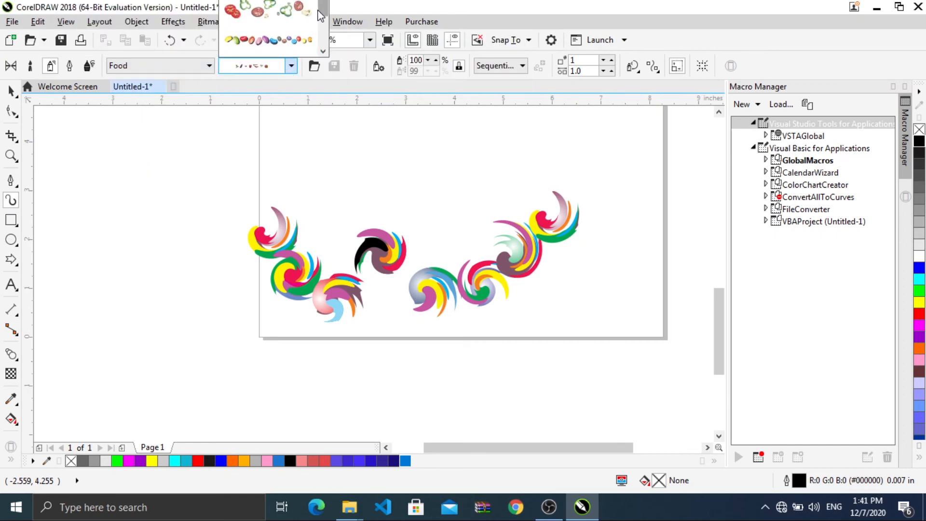
mouse_move(280, 35)
drag(327, 18, 325, 42)
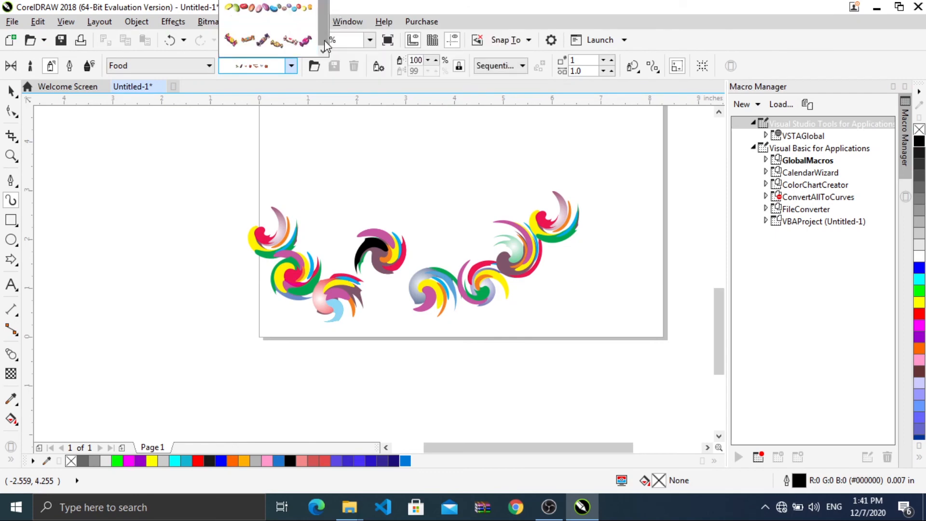
click(282, 44)
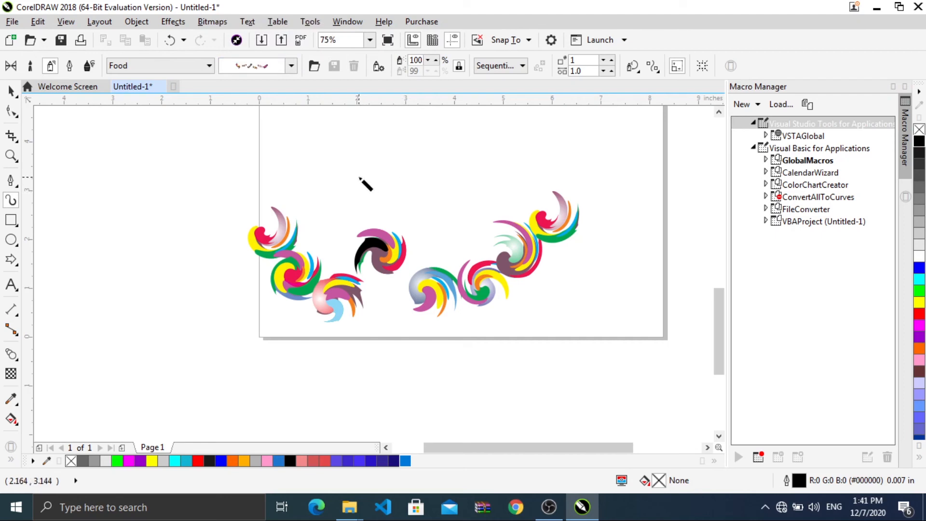
scroll(386, 198, down, 2)
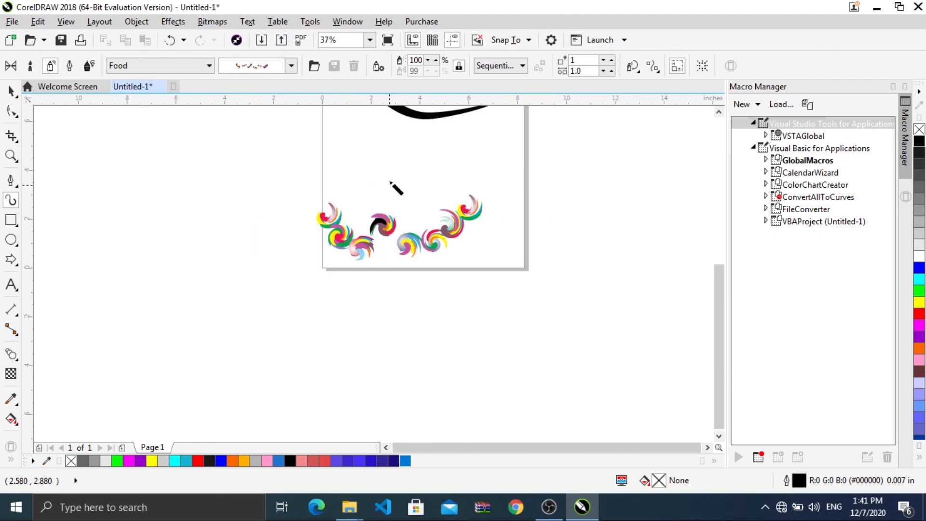
scroll(393, 165, up, 4)
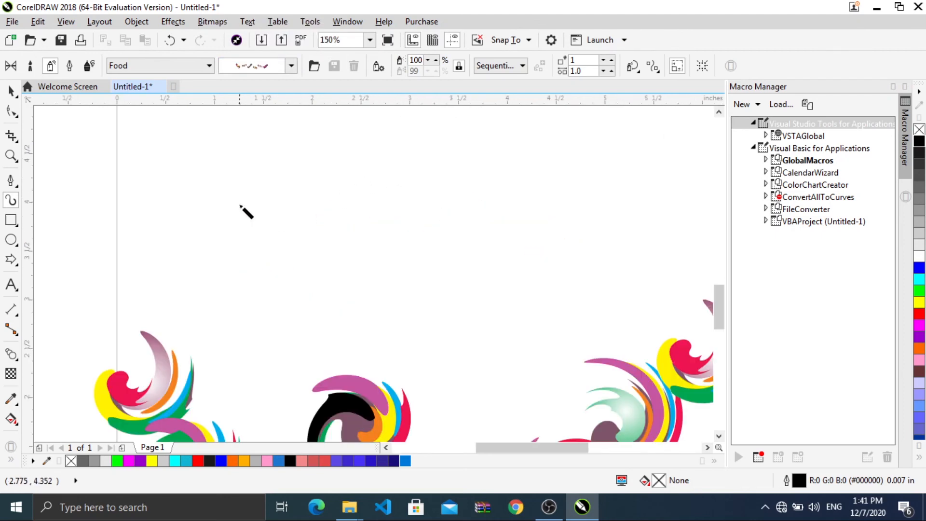
mouse_move(239, 205)
mouse_down()
mouse_move(378, 291)
mouse_move(554, 235)
mouse_move(571, 201)
mouse_up()
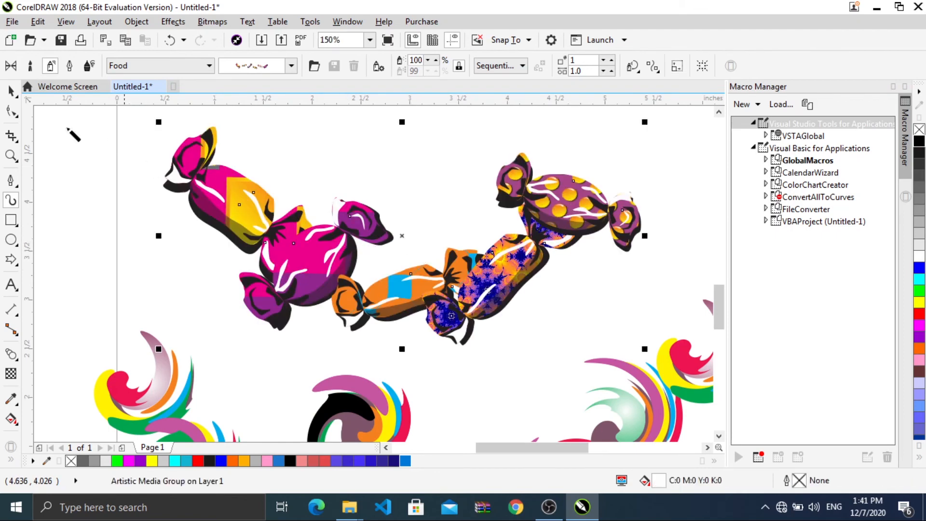
click(11, 91)
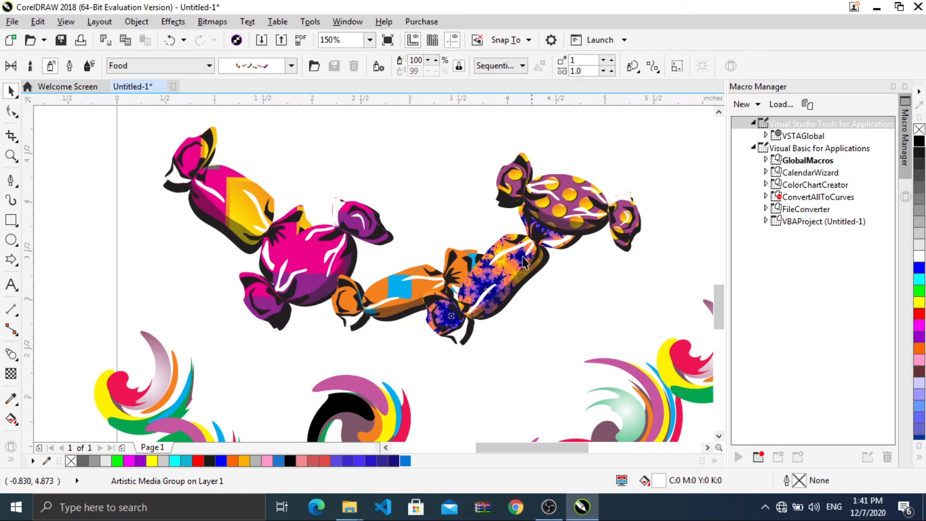
drag(557, 187, 460, 189)
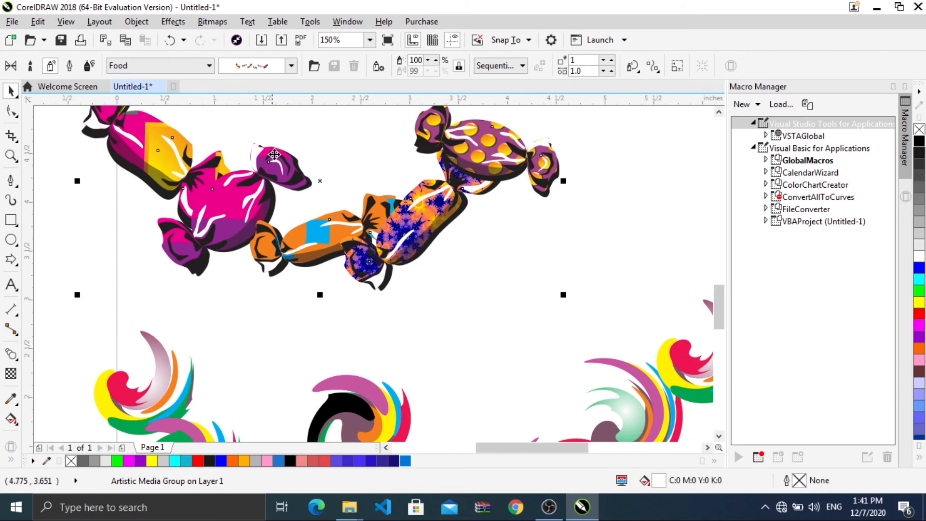
Change the candy spray to the mushroom pattern from the Plants category and spray a second mushroom band below it
click(180, 70)
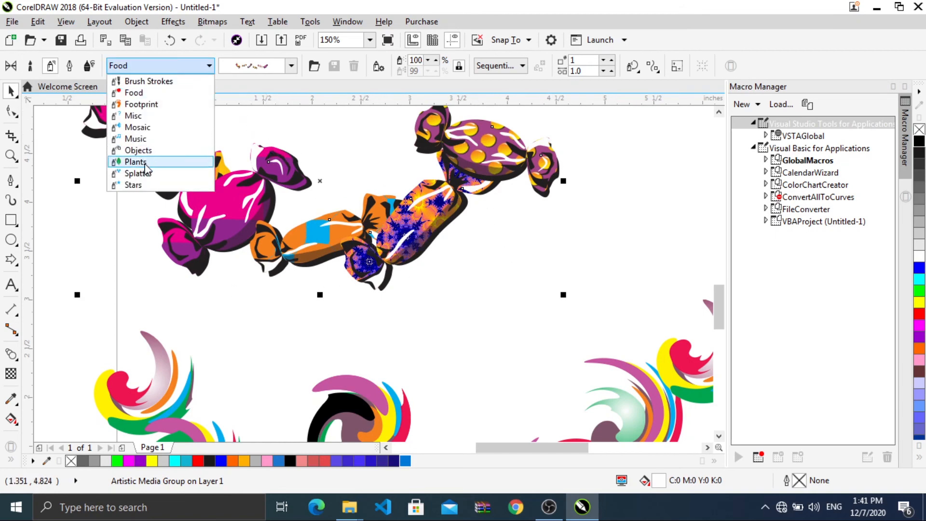
click(145, 163)
click(292, 66)
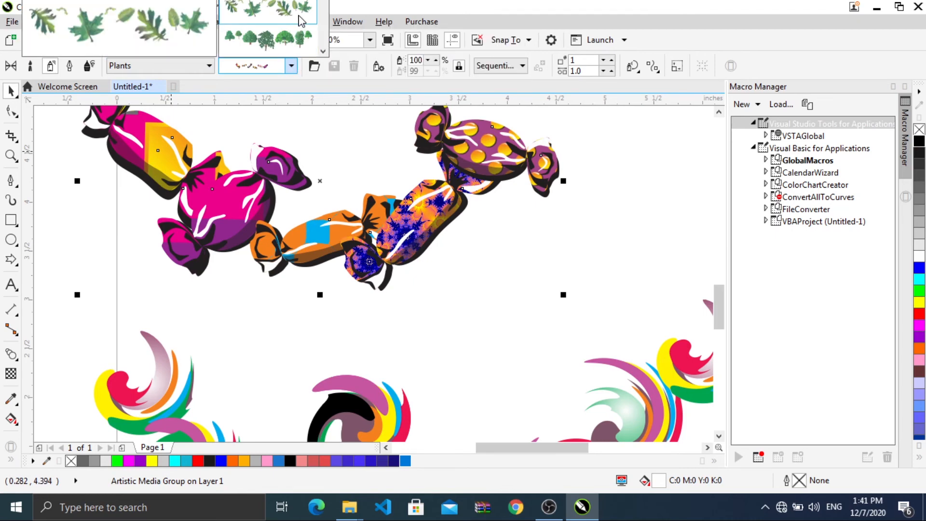
click(322, 52)
click(323, 52)
click(322, 51)
click(323, 52)
click(323, 52)
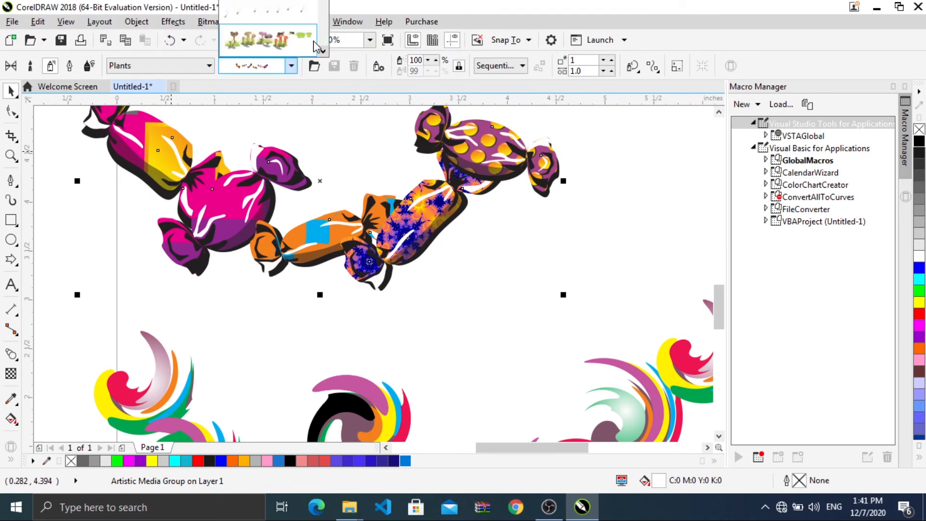
click(258, 39)
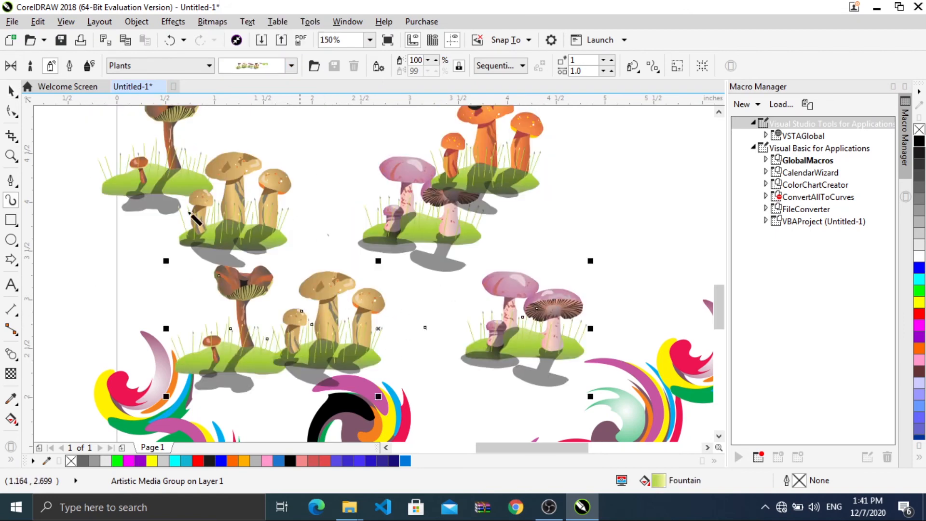
click(10, 90)
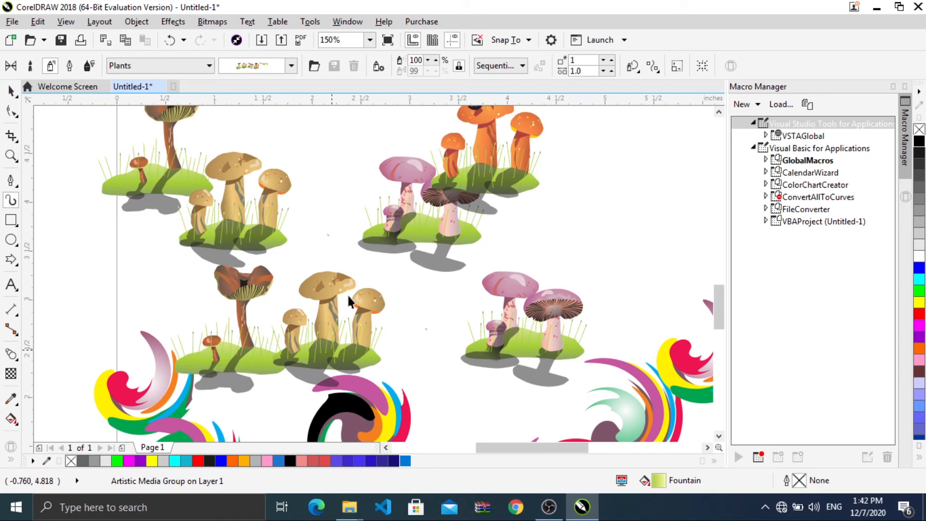
scroll(326, 277, down, 2)
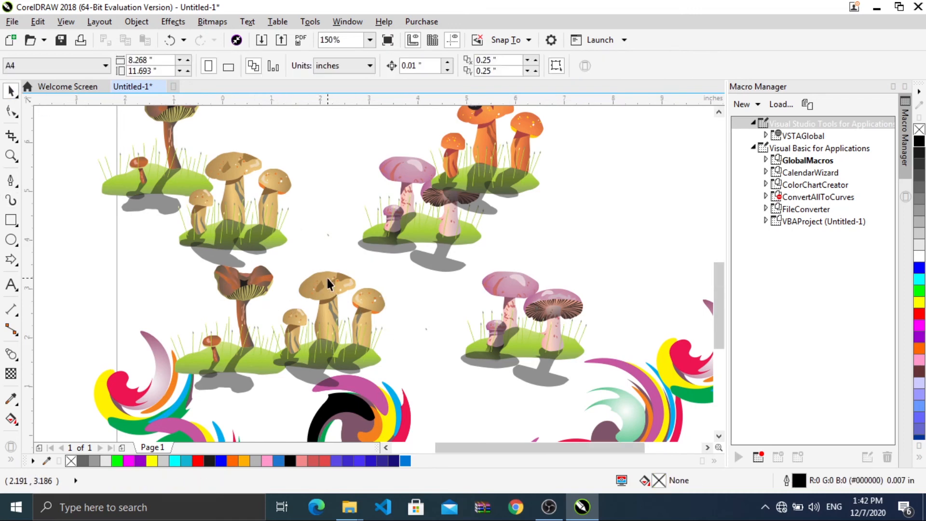
scroll(326, 278, down, 1)
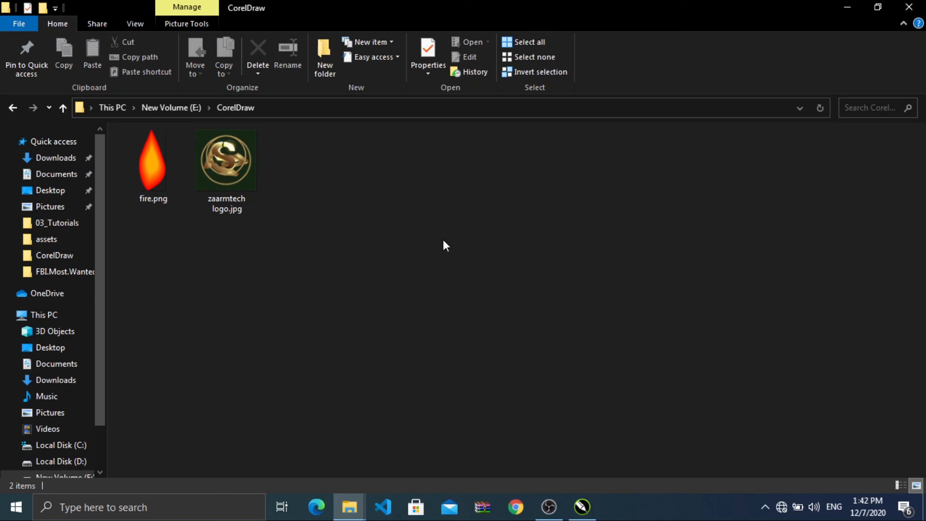
In the CorelDraw folder in File Explorer, create a new Microsoft Excel worksheet named sample data.xlsx
right_click(288, 247)
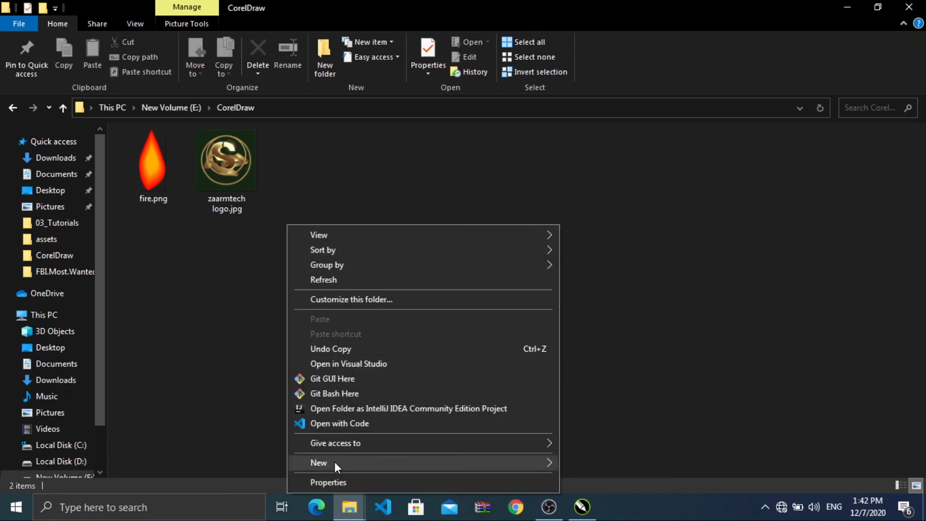
mouse_move(334, 462)
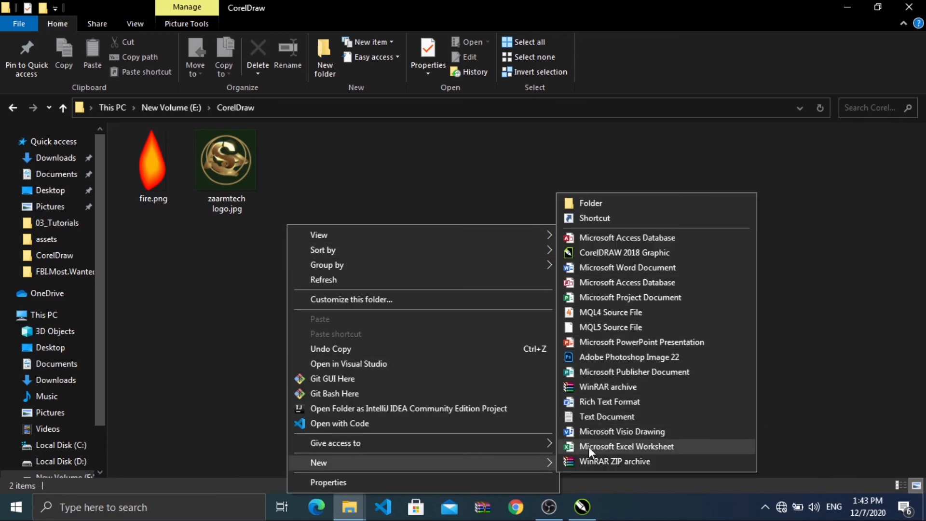
click(613, 450)
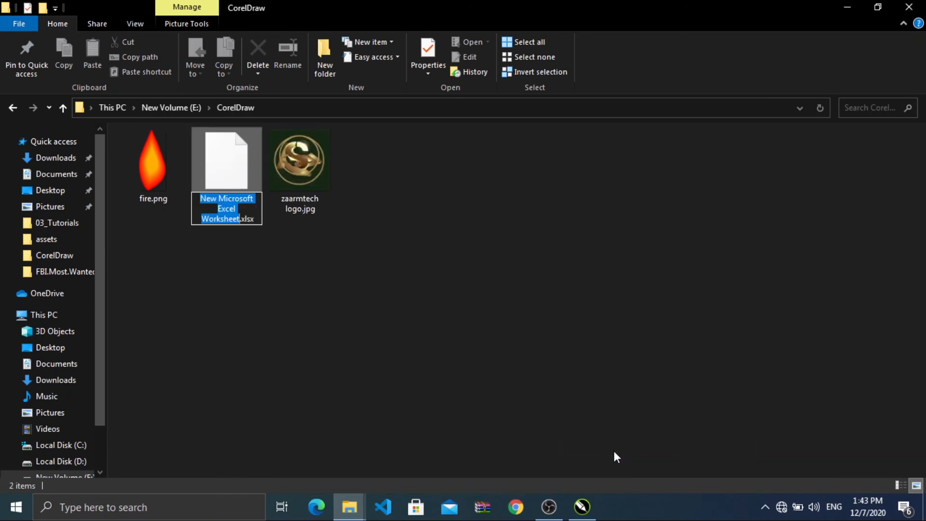
text(samplwe)
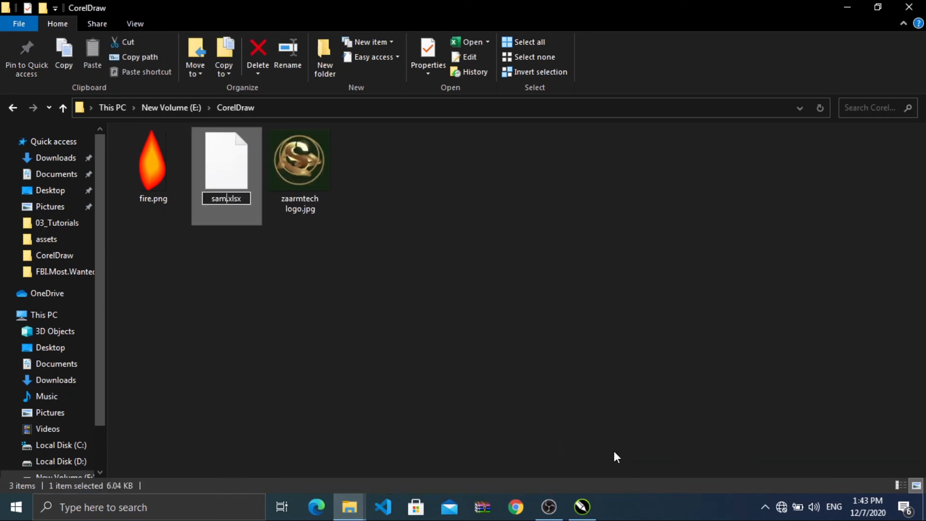
key(BackSpace)
key(BackSpace)
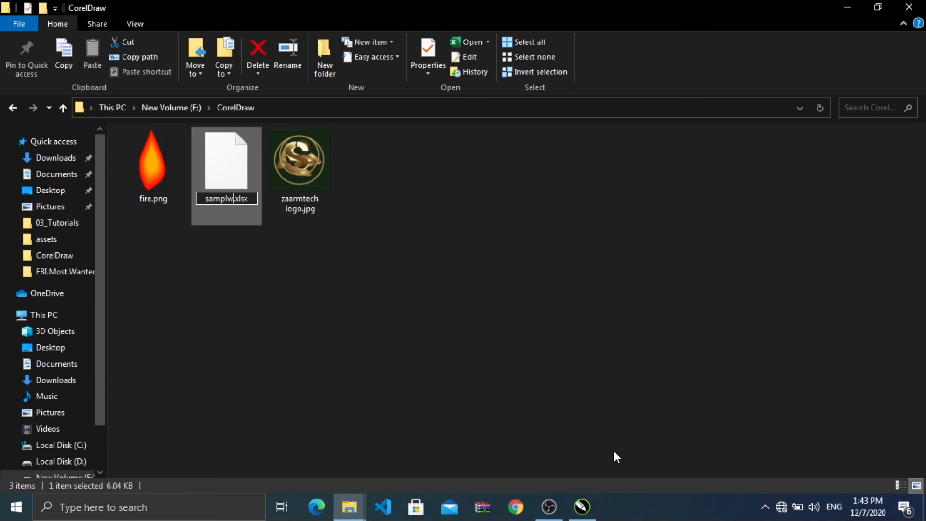
text(e dats)
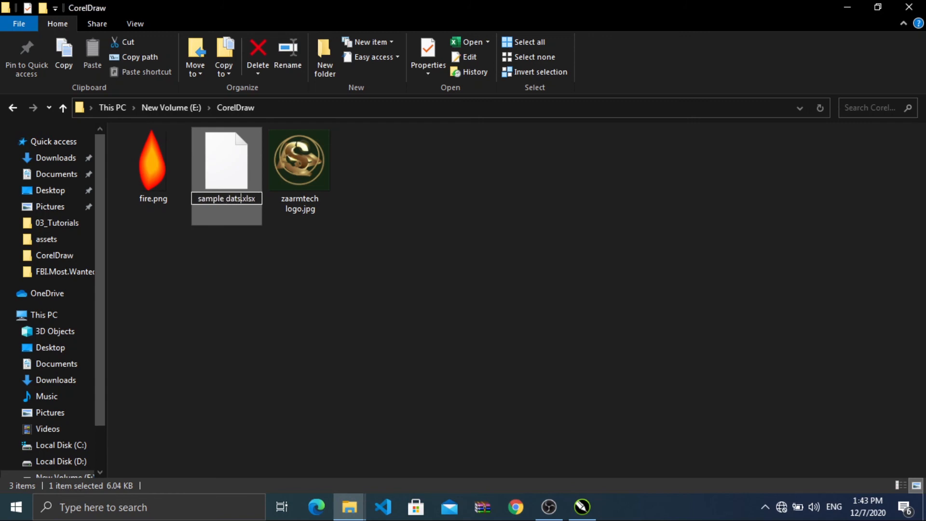
key(BackSpace)
text(a)
key(Return)
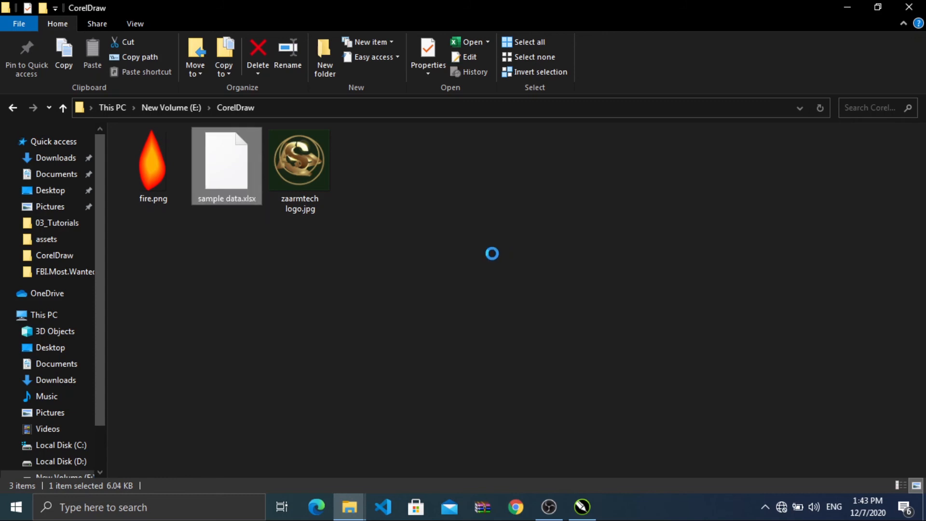
click(461, 256)
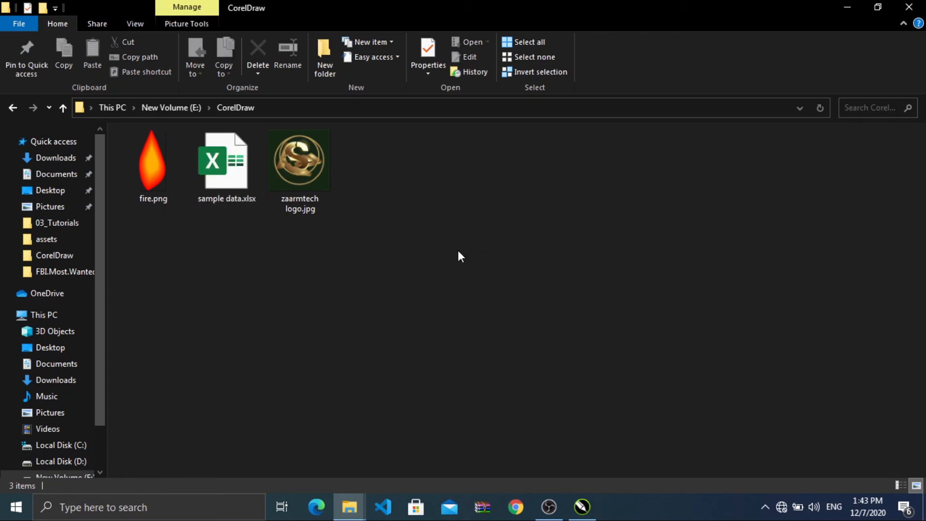
Open sample data.xlsx in Excel, dismissing the MySQL For Excel error, and maximize the workbook window
click(207, 144)
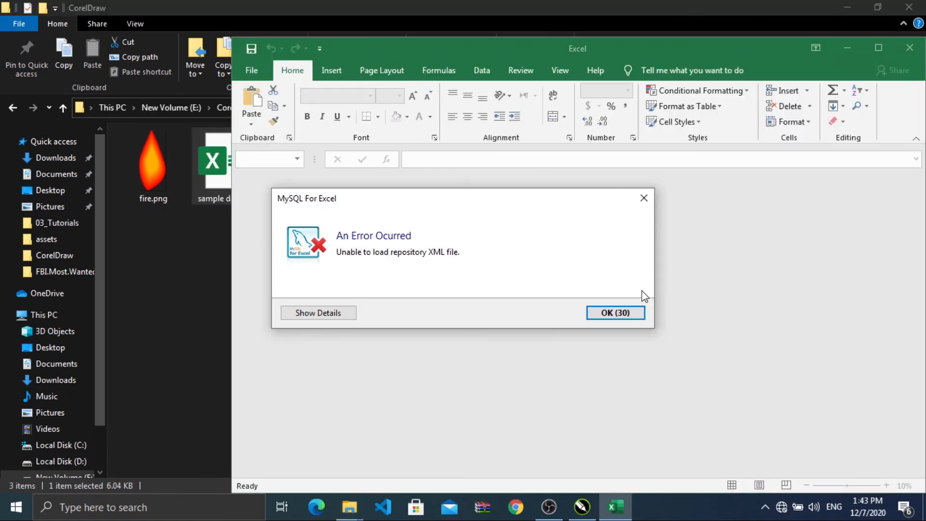
click(627, 312)
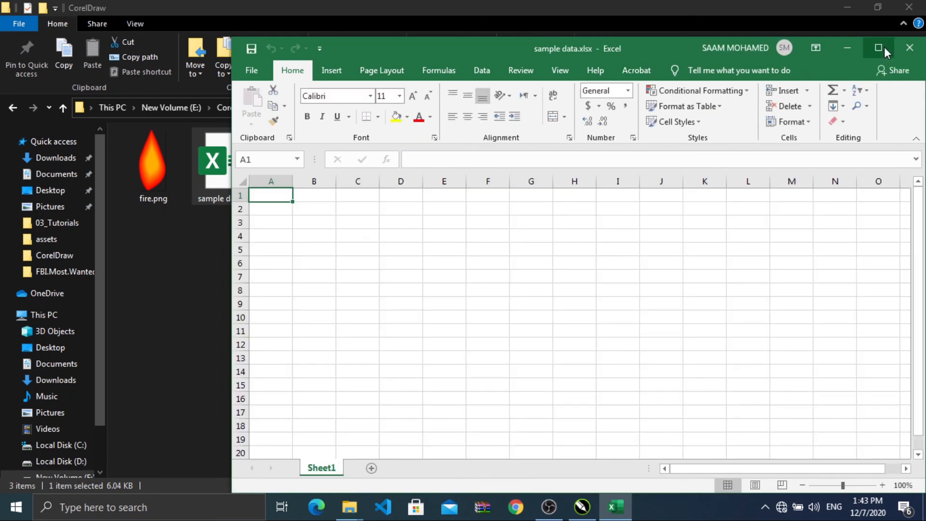
click(884, 47)
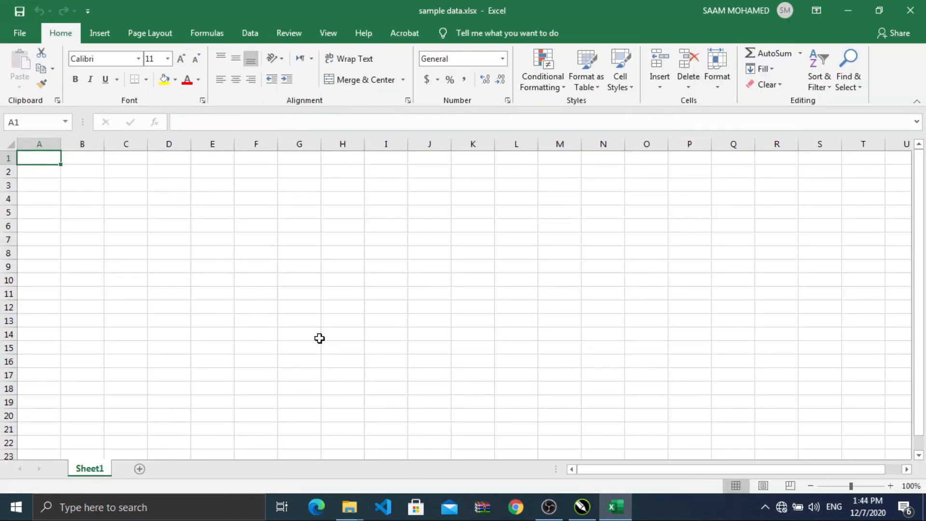
Enter the column headers Name, Position and Salary in cells A1 to C1
text(Nam)
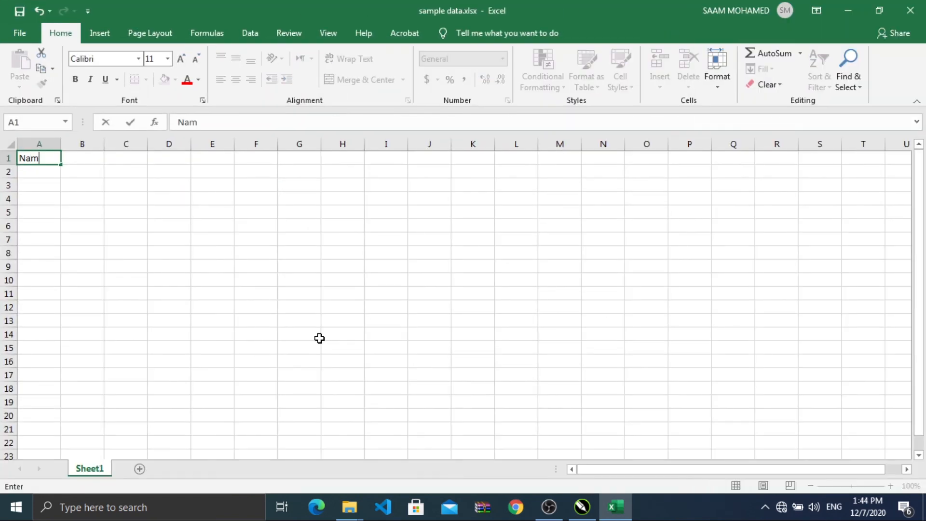
text(e)
key(Tab)
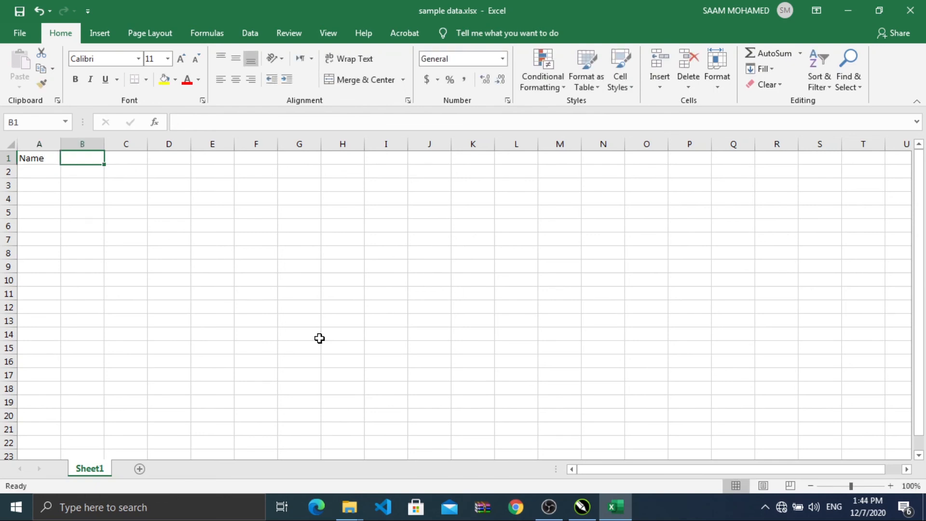
text(Position)
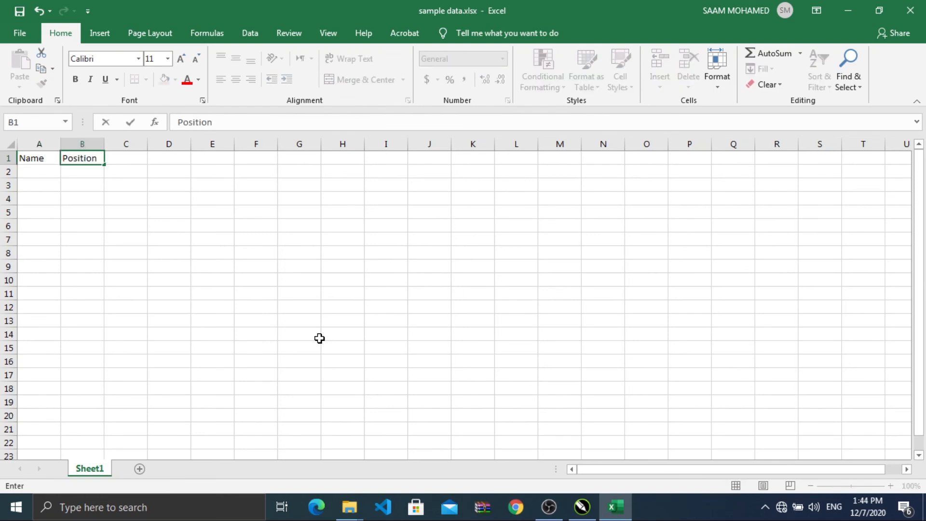
key(Tab)
text(Sa)
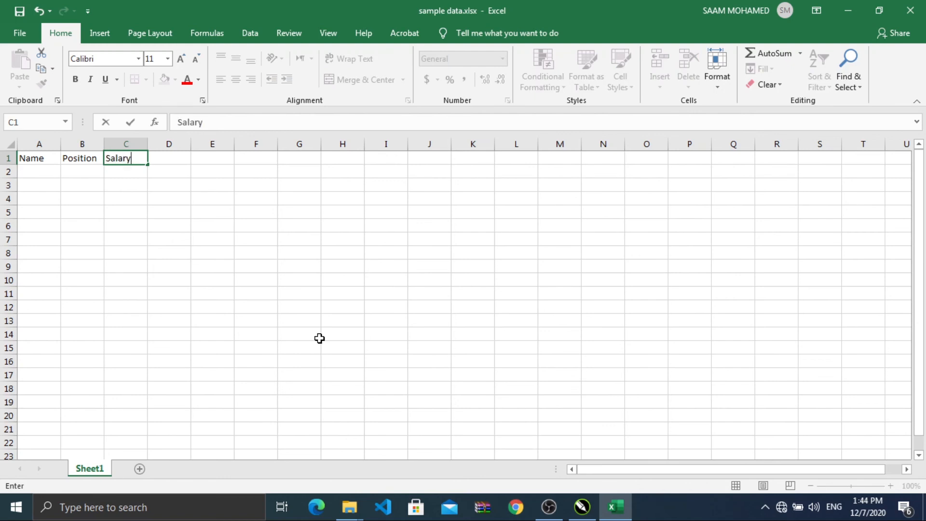
text(lary)
Fill cells A2 to A5 of the Name column with four sample first names
key(Down)
key(Left)
key(Left)
text(Al)
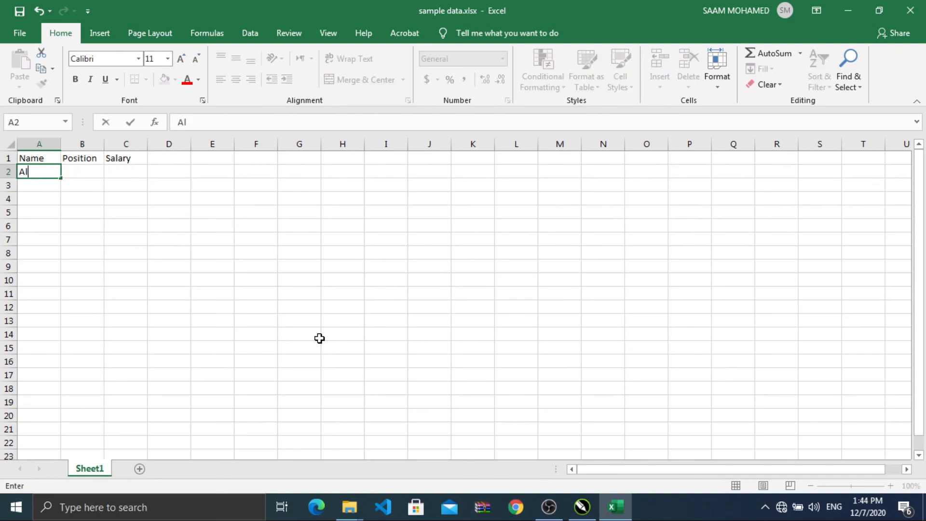
key(Return)
text(Mohamed)
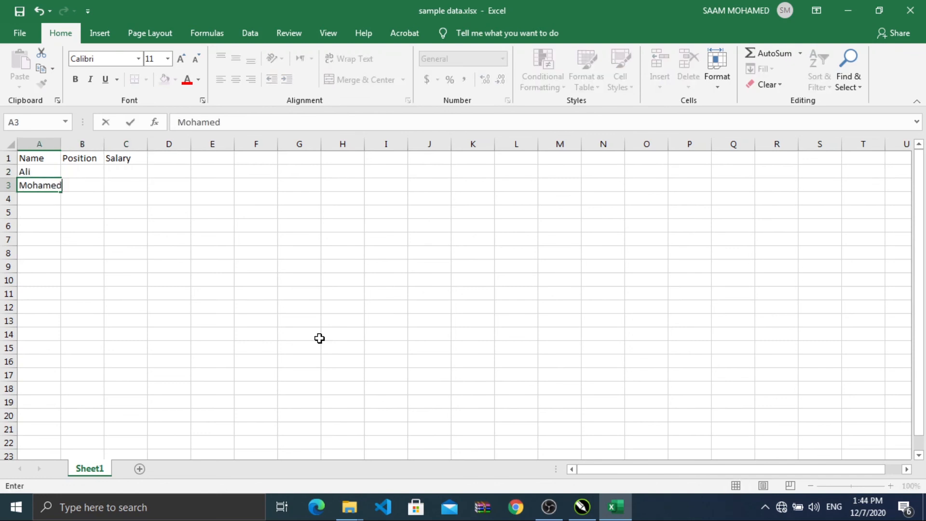
key(Return)
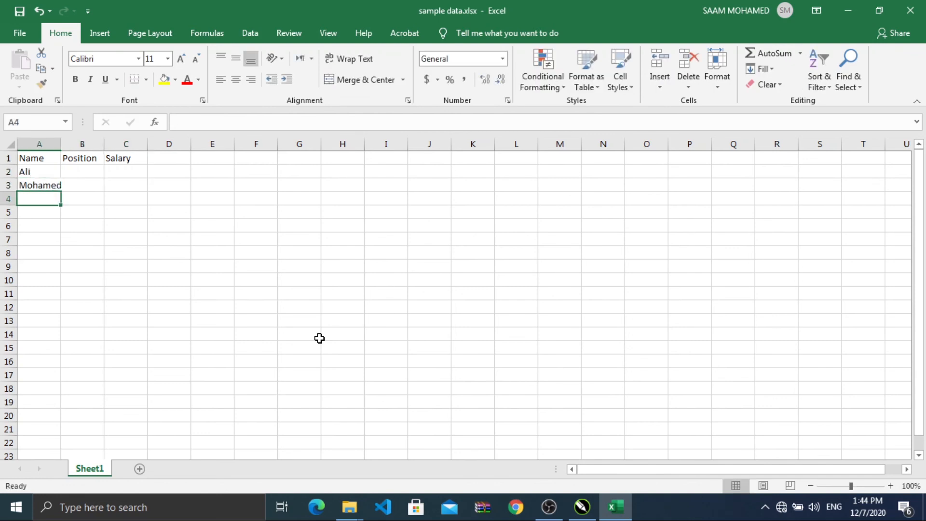
text(Jphn)
key(BackSpace)
key(BackSpace)
key(BackSpace)
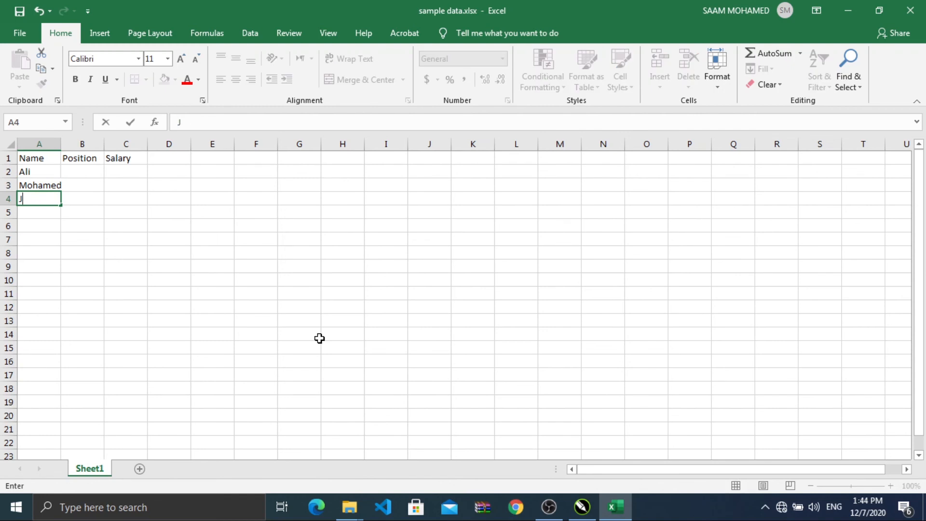
text(ohn)
key(Return)
text(ALi)
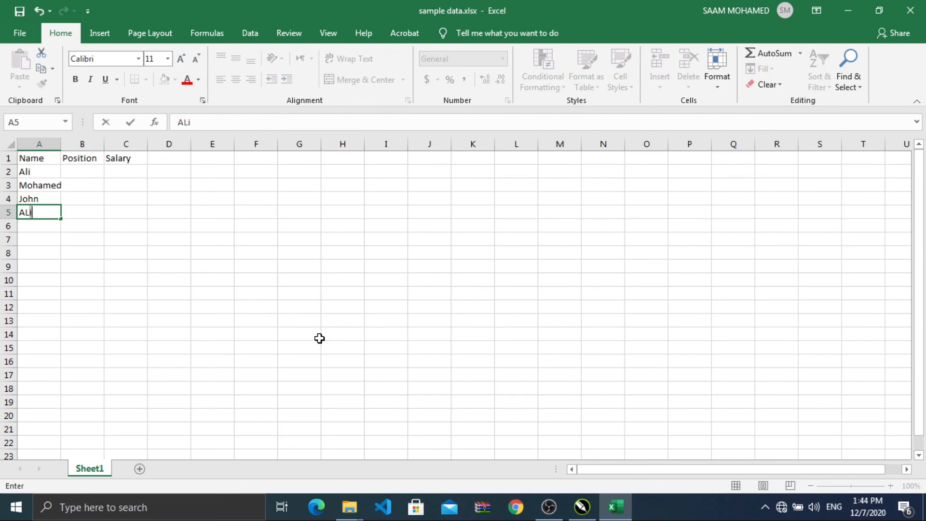
text(ce)
Fill B2 to B5 with Administrator, Marketing Manager, CEO and Manager, and autofit the width of column B
key(Tab)
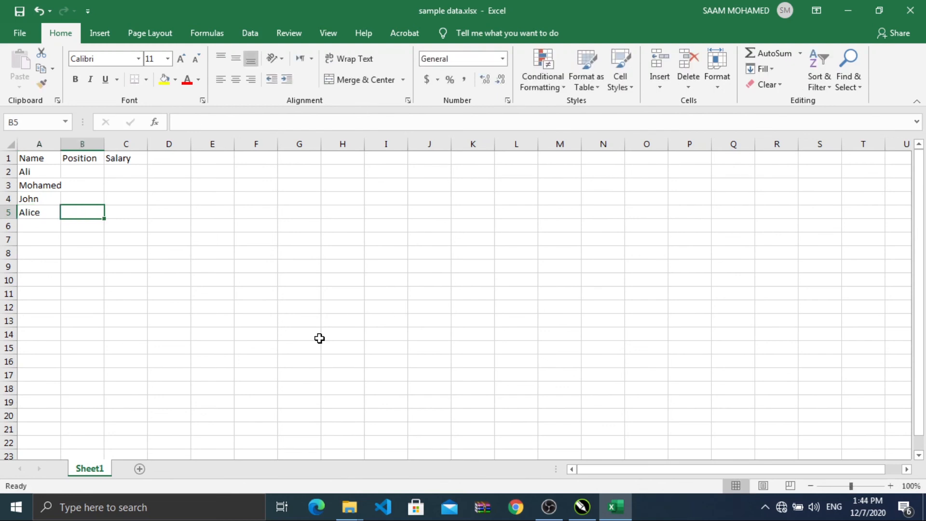
text(Manager)
key(Up)
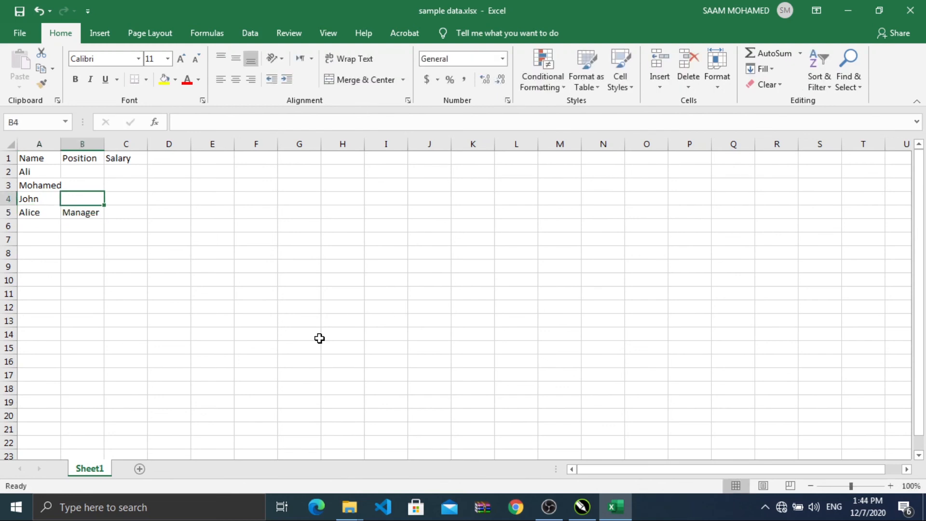
text(CEO)
key(Up)
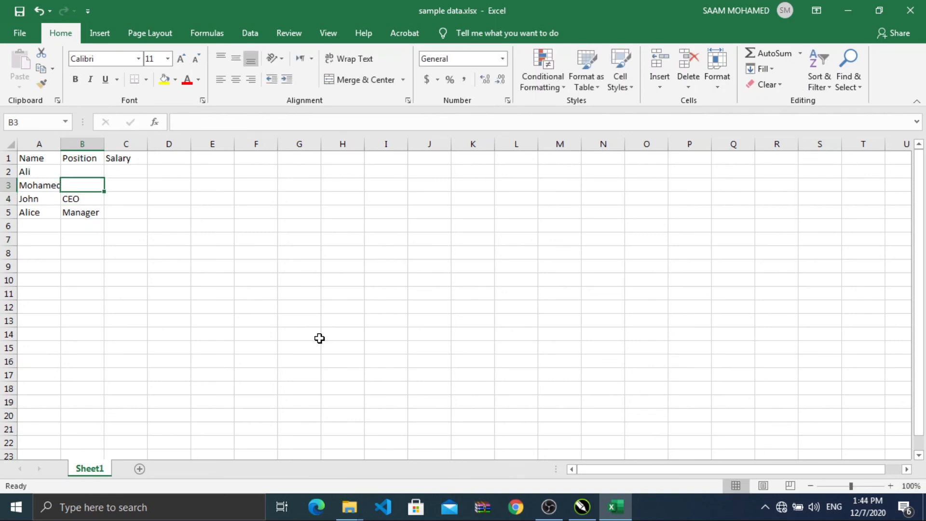
text(Mar)
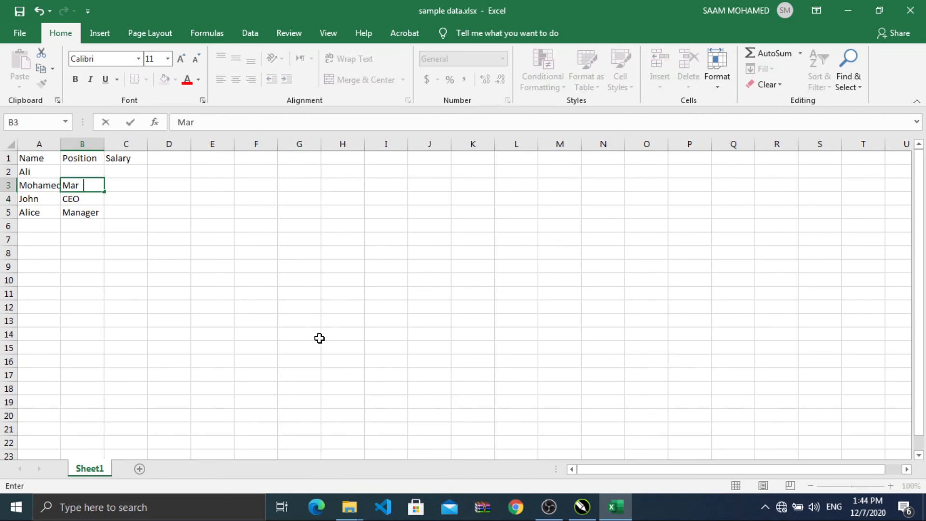
text(keting Manager)
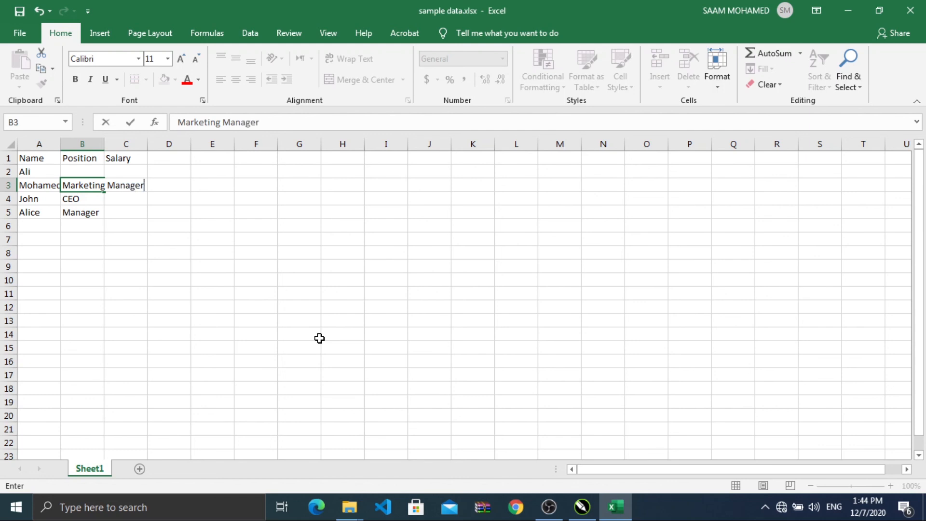
key(Up)
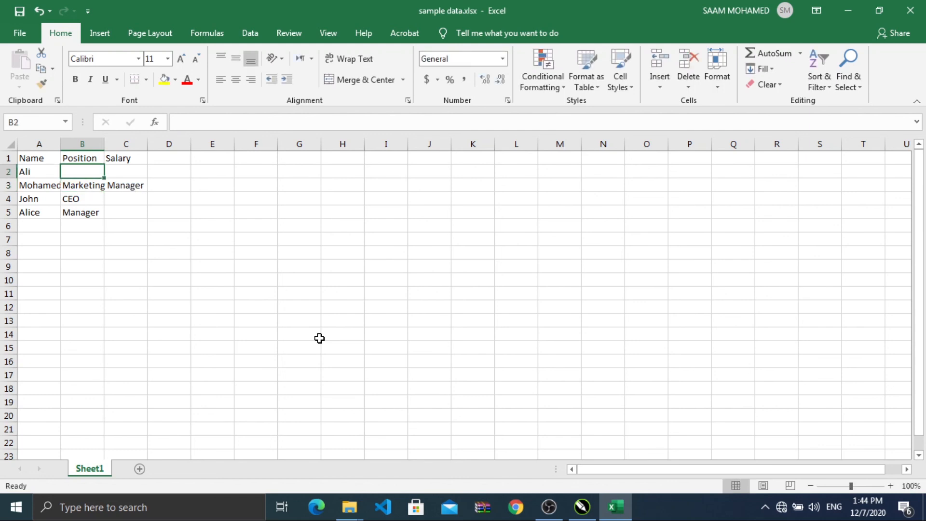
text(Admini)
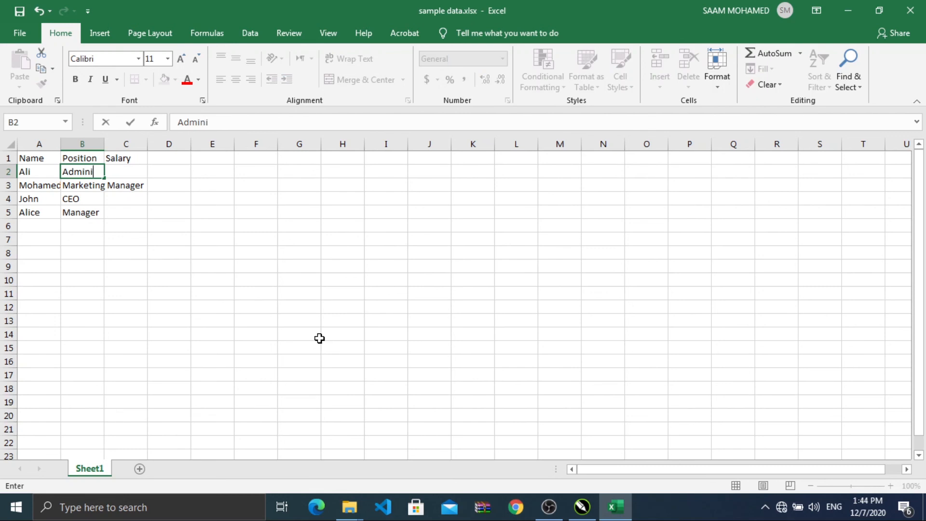
text(strator)
key(Tab)
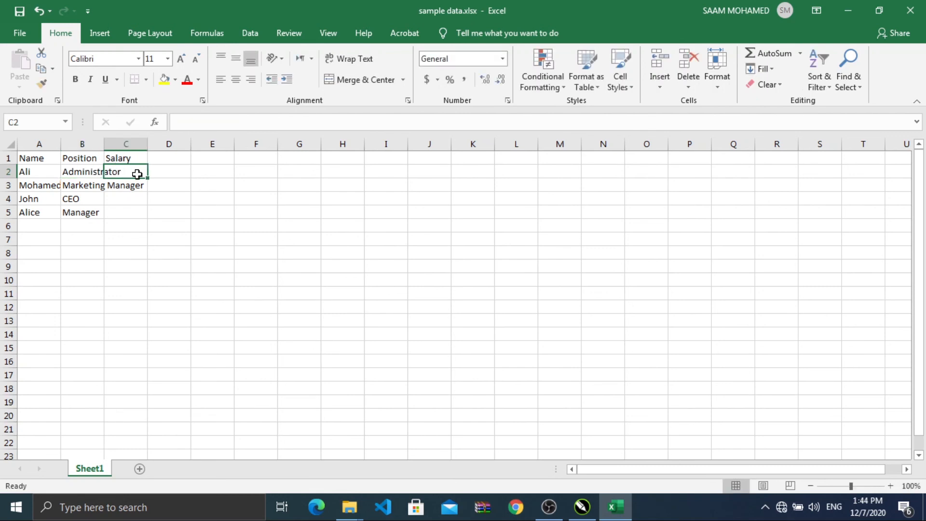
double_click(104, 145)
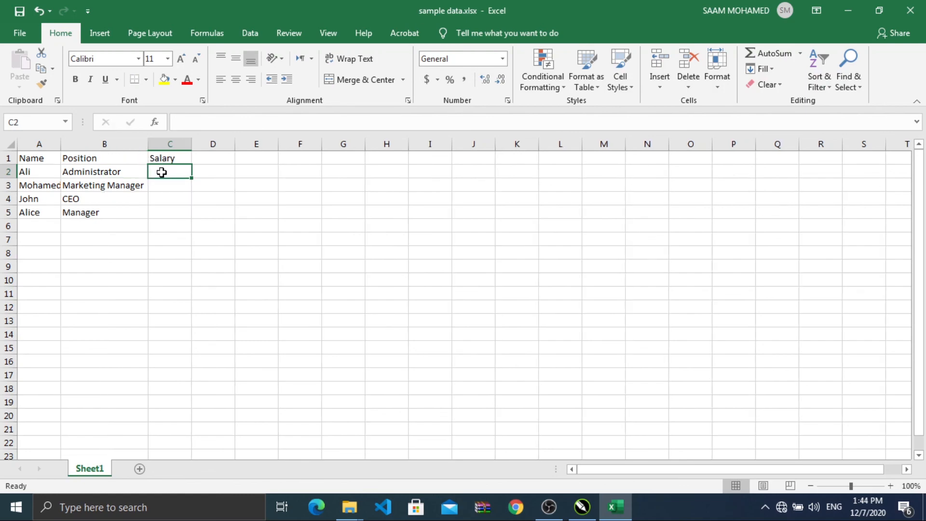
Enter the salaries 12000, 21000, 70000 and 12000 in cells C2 to C5
text(12000)
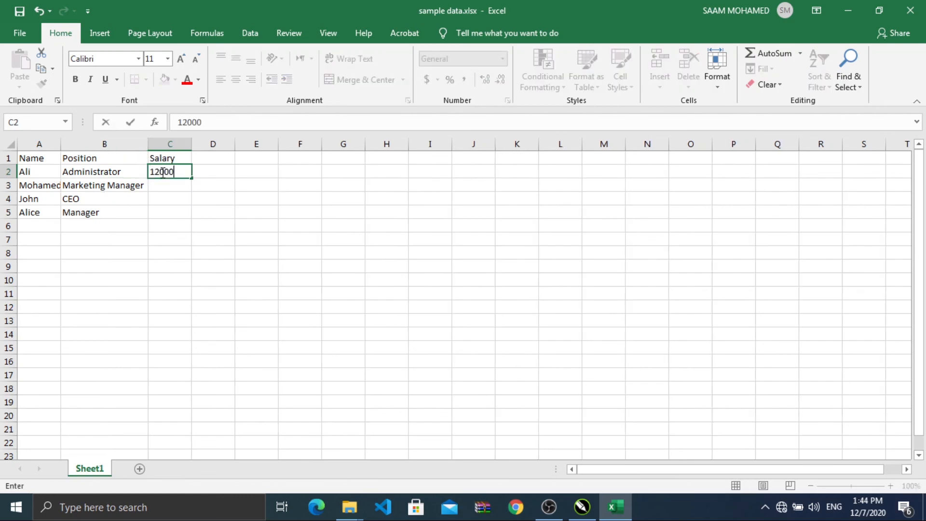
key(Return)
text(2)
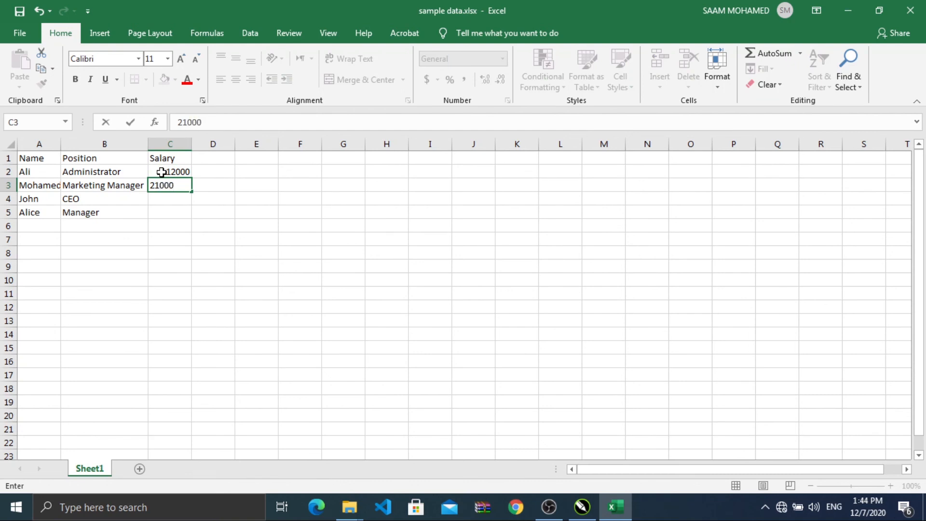
text(1000)
key(Return)
text(7)
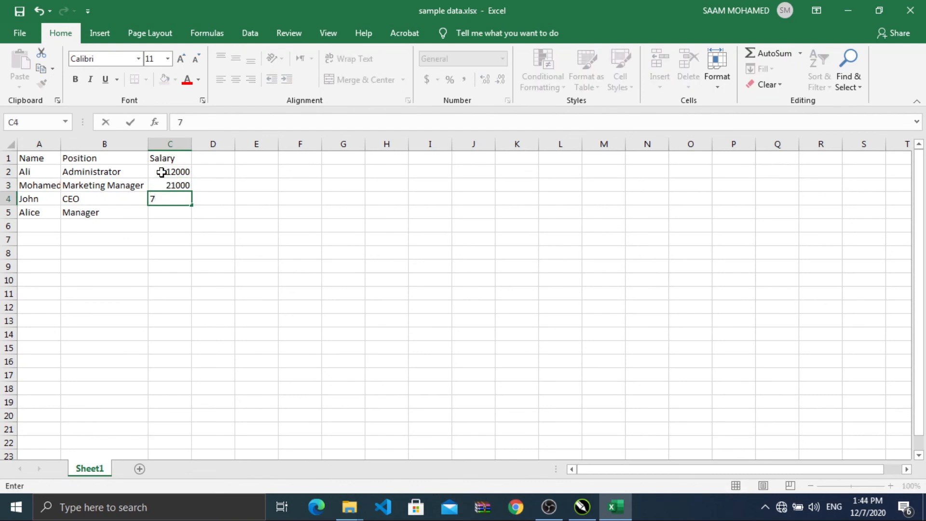
text(0000)
key(Return)
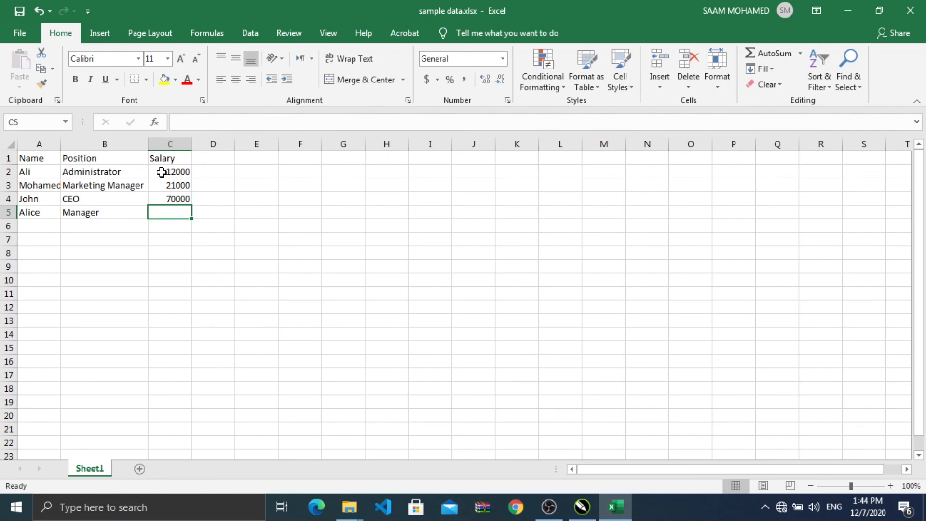
text(12000)
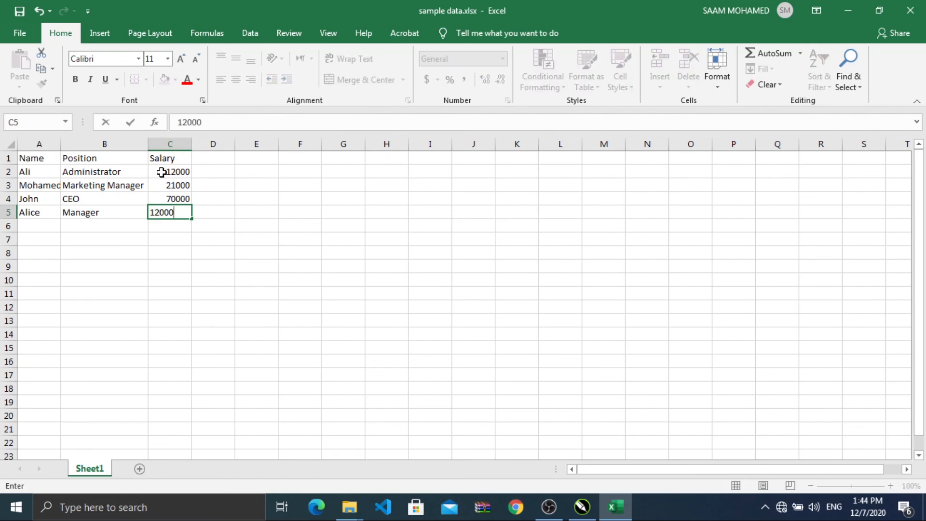
key(shift+Tab)
key(shift+Tab)
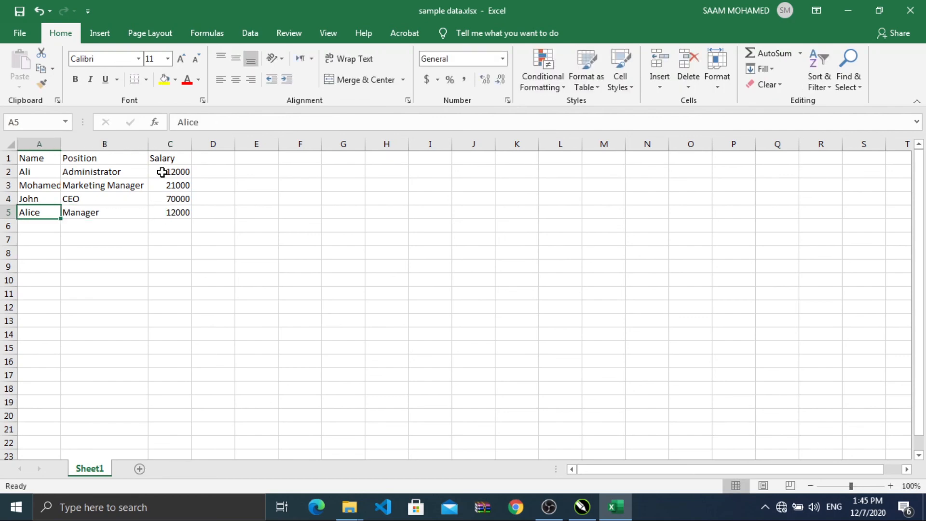
Change the salary in C5 to 14000 and save the workbook
click(183, 211)
text(1)
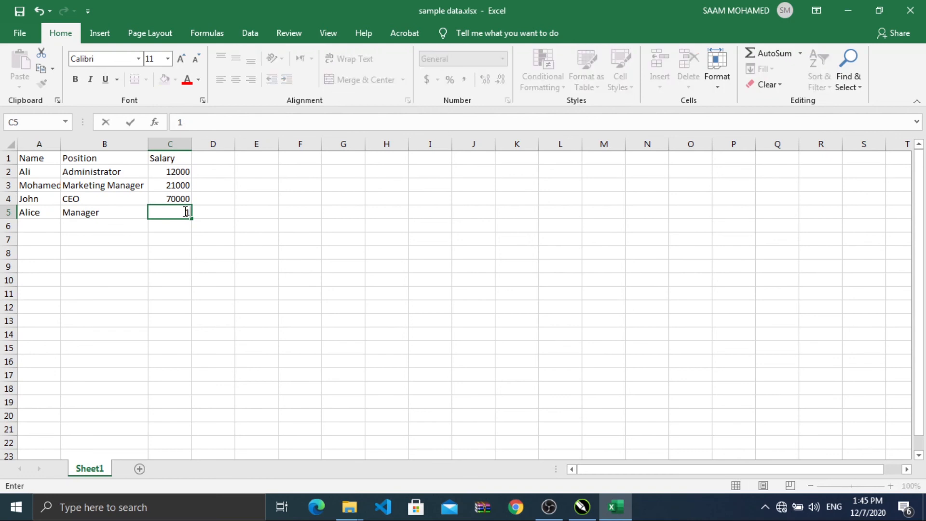
text(4000)
click(222, 224)
click(20, 11)
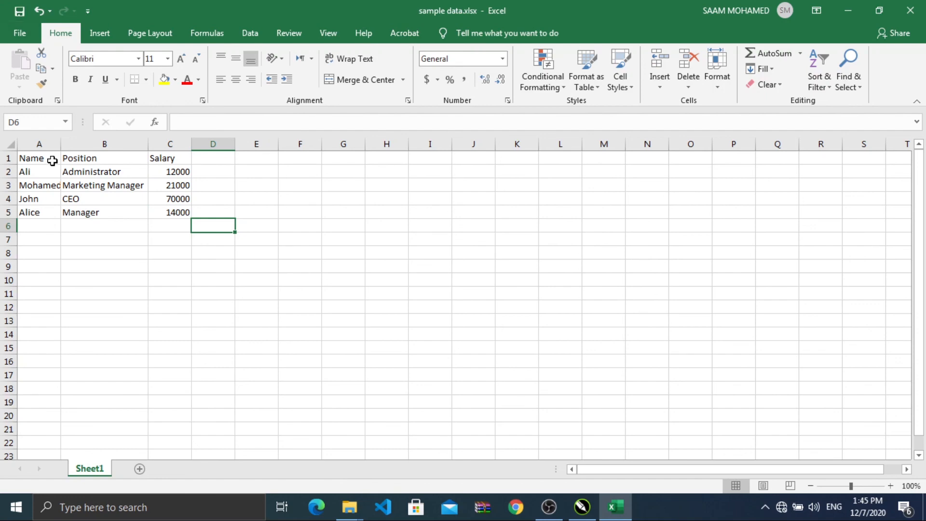
Close the sample data workbook
click(36, 174)
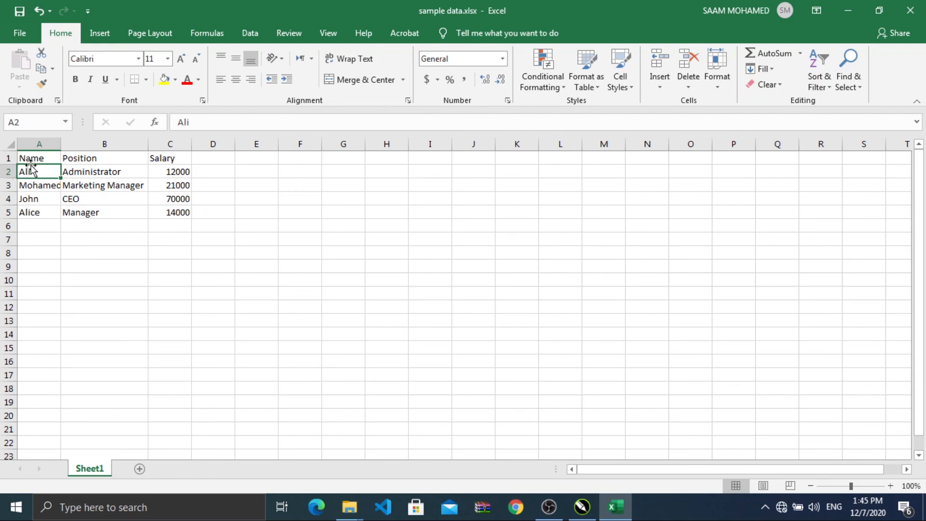
click(94, 177)
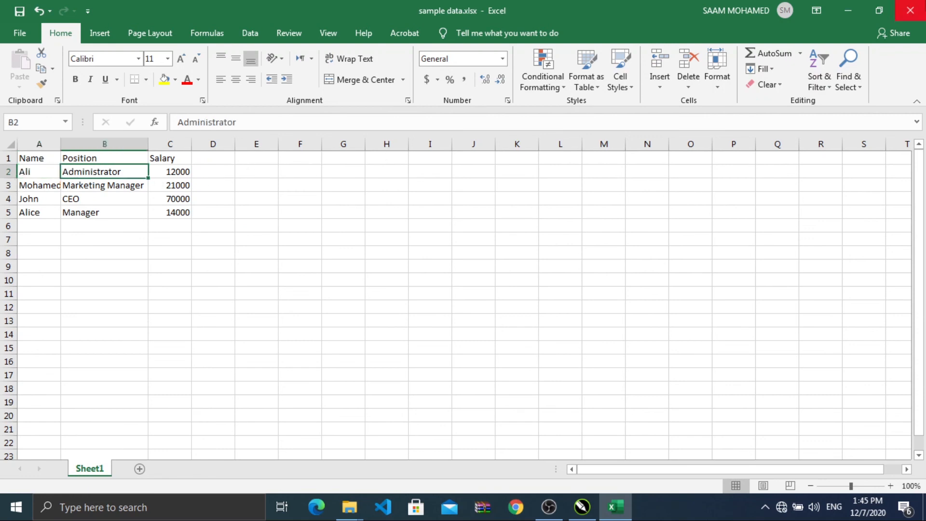
click(909, 11)
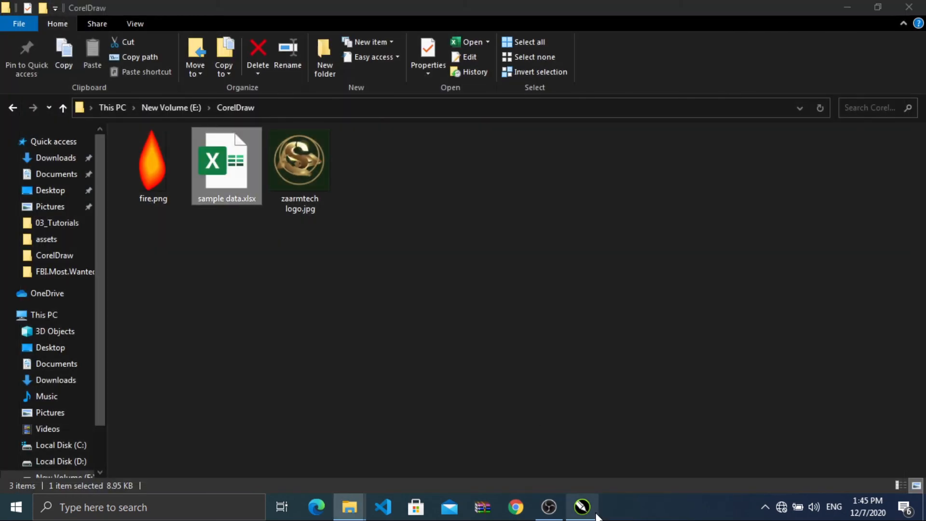
Switch to CorelDRAW and set the blank document's page size to Japanese Post Card
click(581, 506)
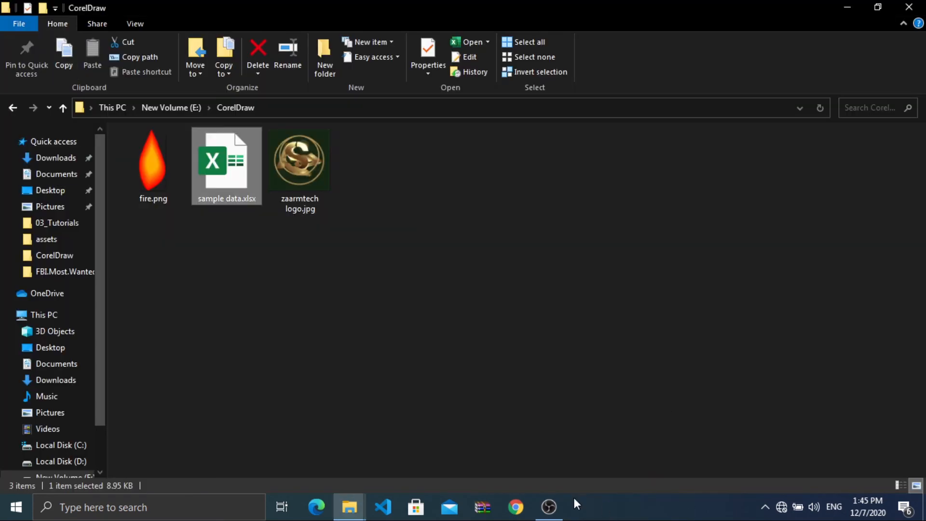
click(468, 348)
click(580, 501)
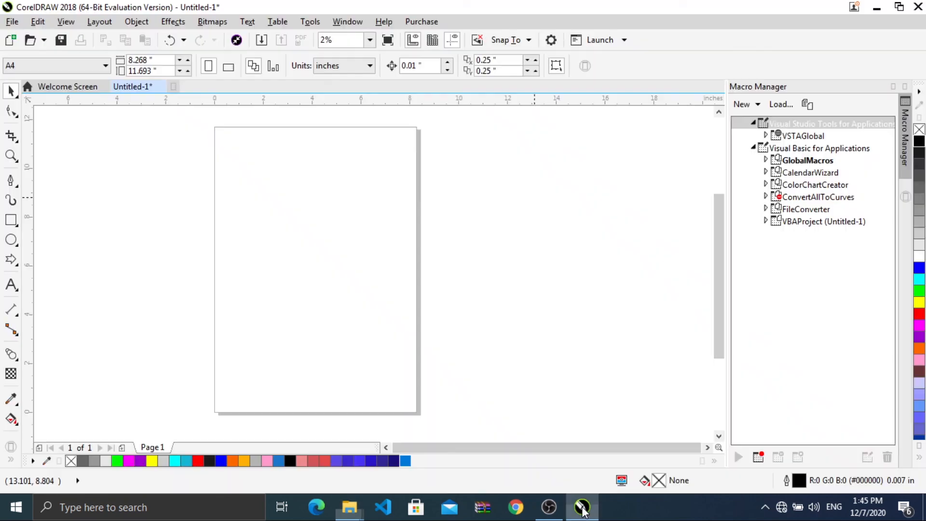
click(57, 71)
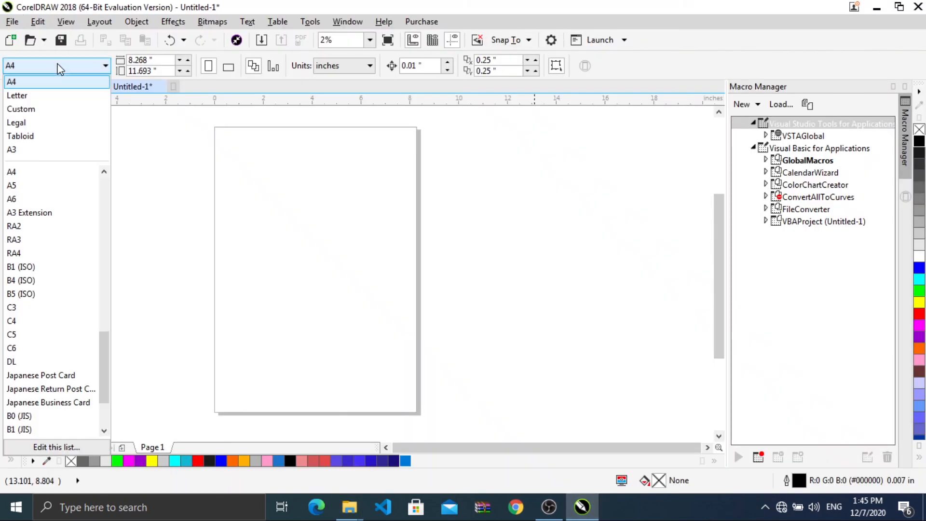
click(58, 68)
click(59, 68)
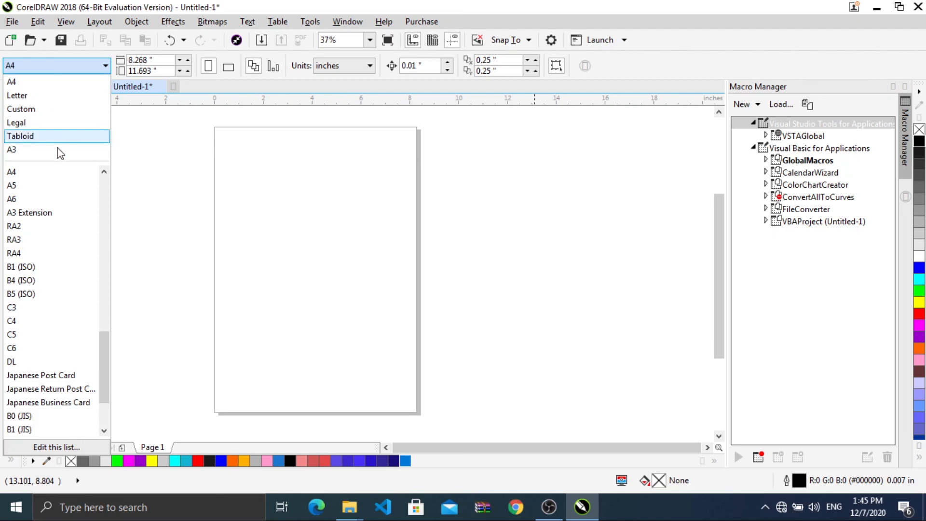
scroll(58, 239, down, 2)
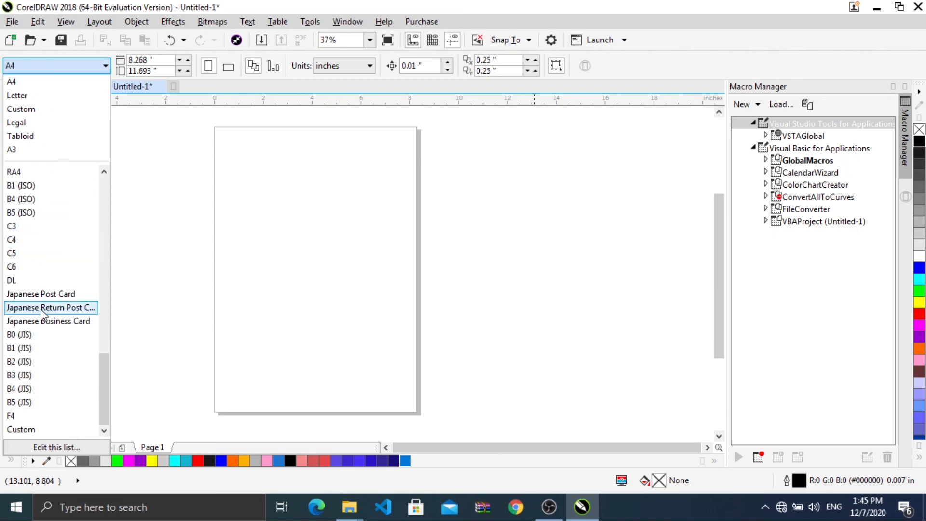
click(61, 303)
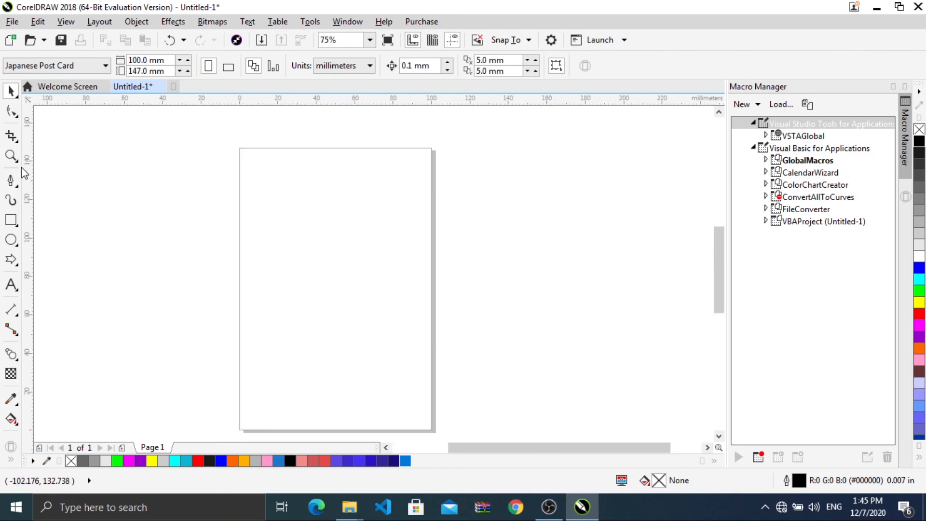
Draw a rectangle about 96 by 142 mm covering nearly the whole page and fill it with dark grey #1A1A1A
click(12, 220)
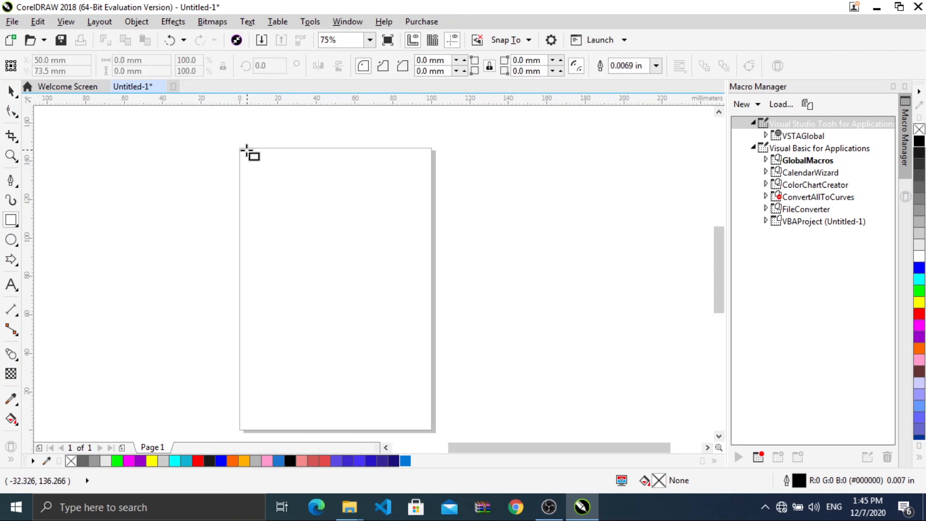
drag(245, 150, 429, 423)
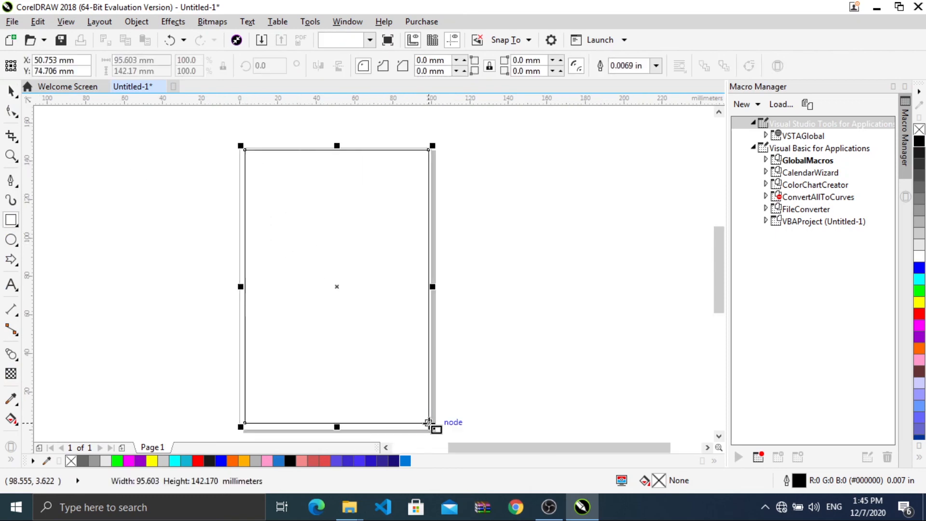
click(919, 154)
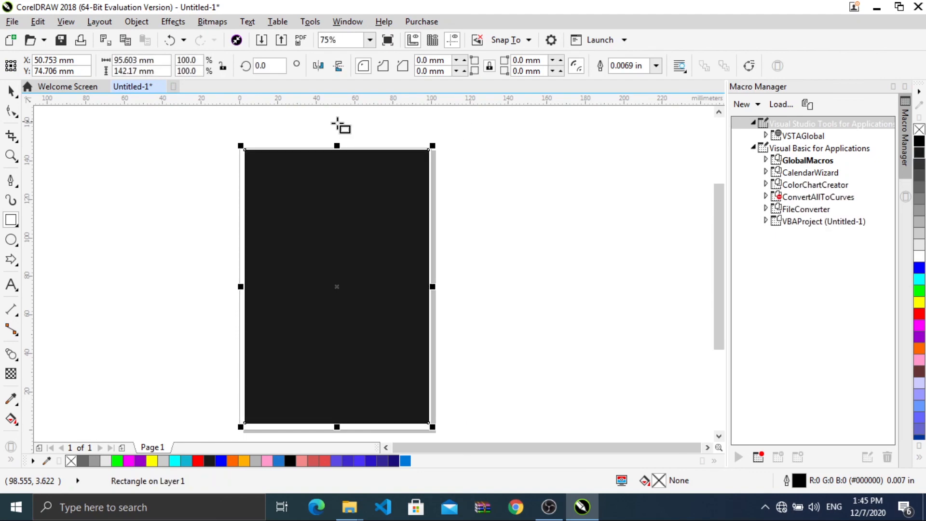
key(space)
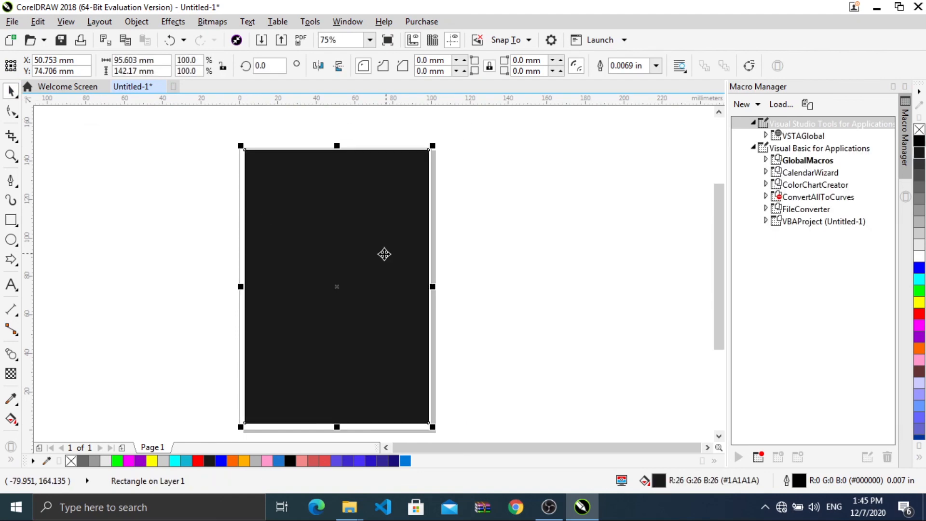
drag(374, 252, 383, 254)
click(557, 236)
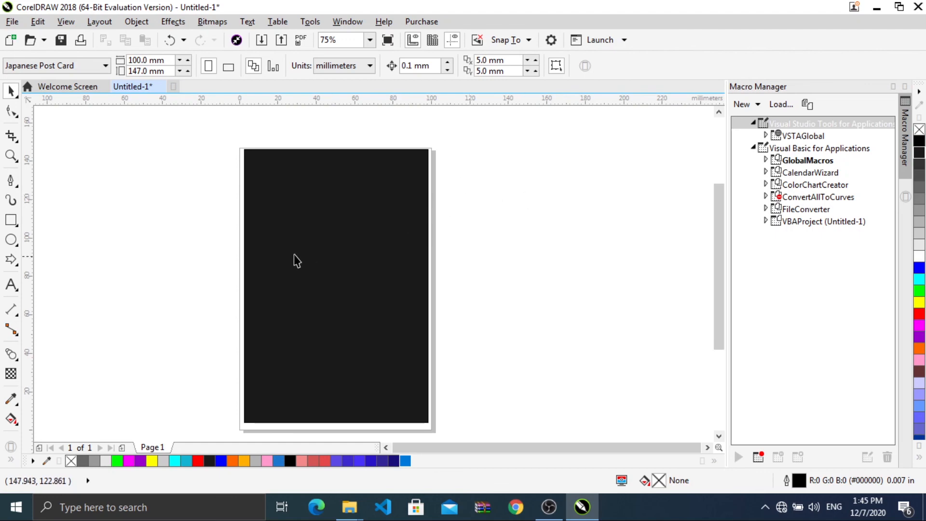
Add the artistic text "Name" in the upper part of the dark rectangle and colour it white
click(5, 287)
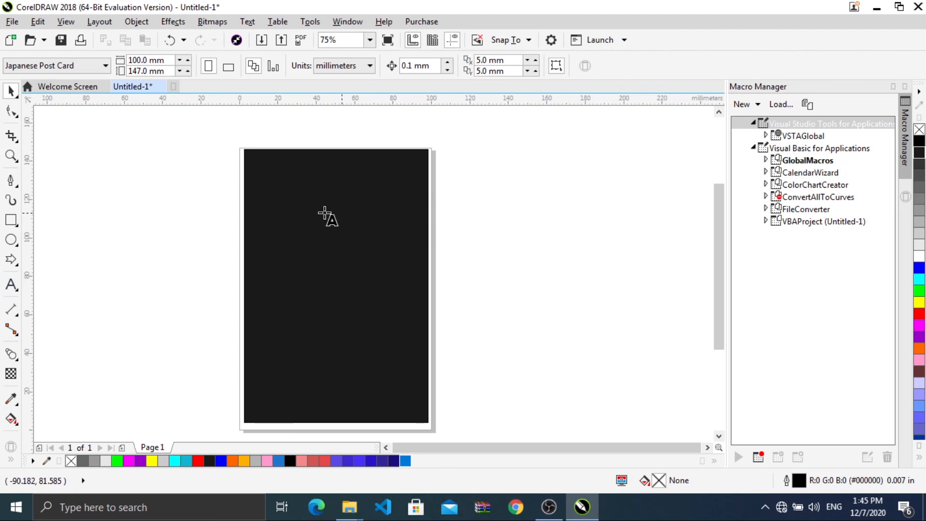
click(298, 212)
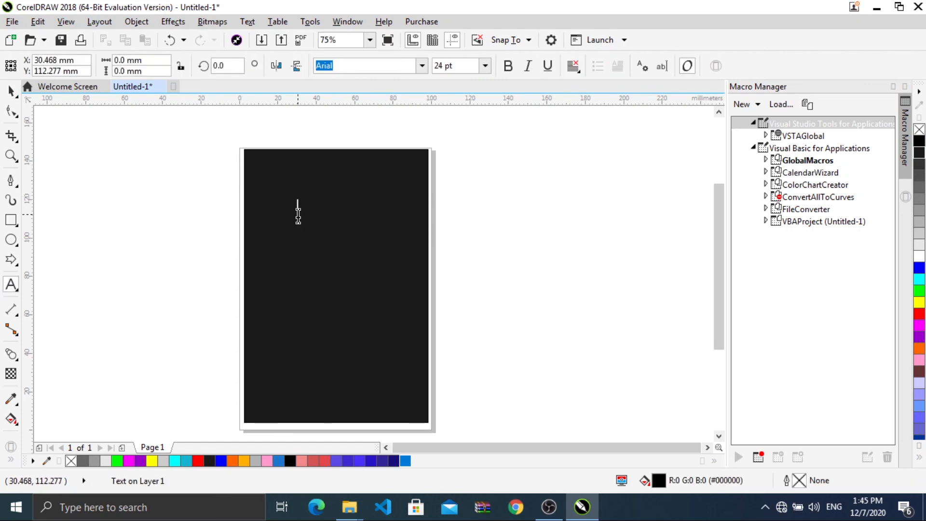
text(Name)
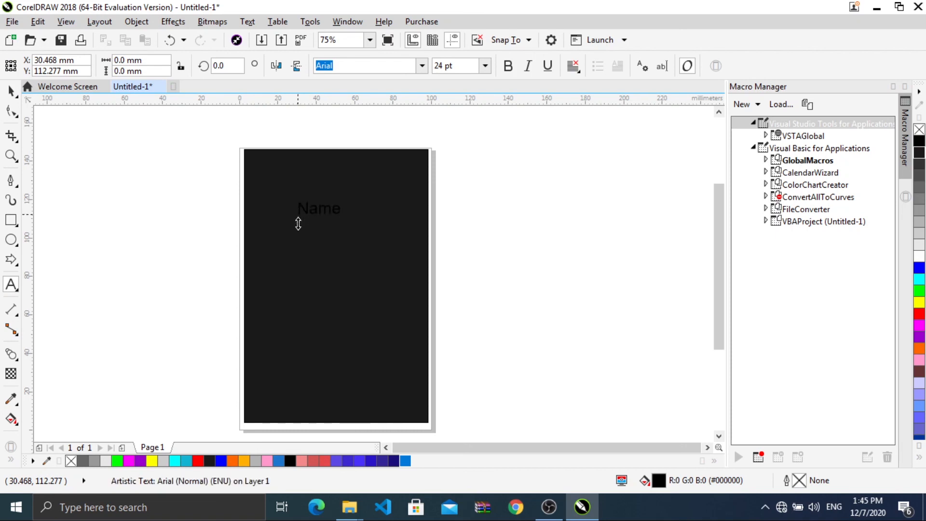
key(ctrl+a)
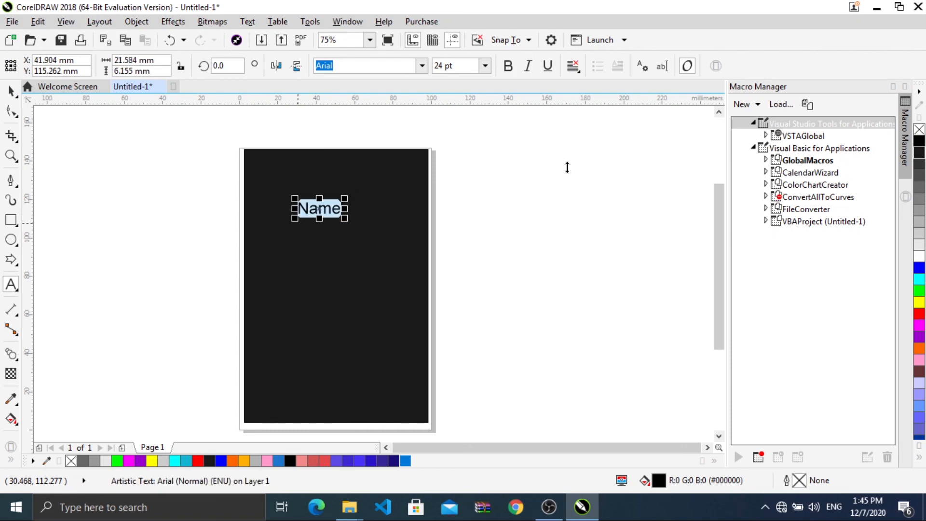
click(918, 259)
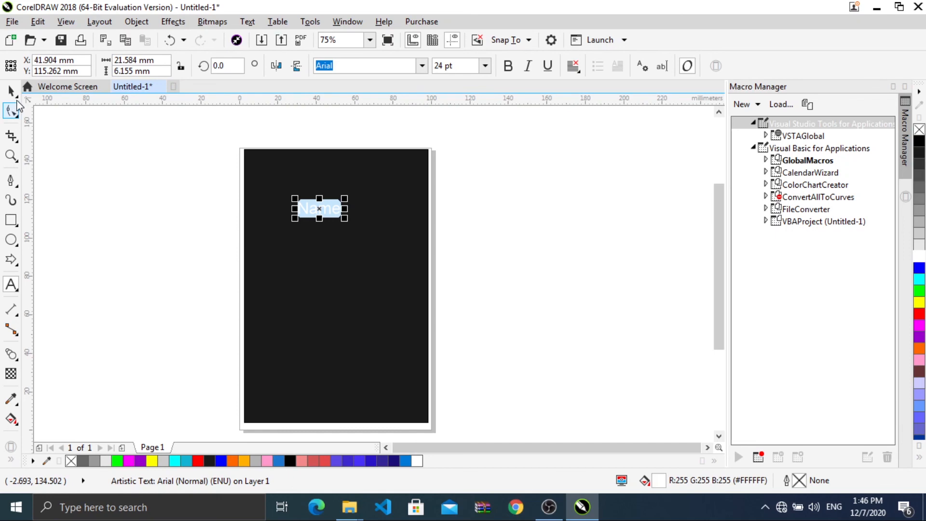
Place two copies of the white "Name" text in a column below the original and deselect them
click(12, 90)
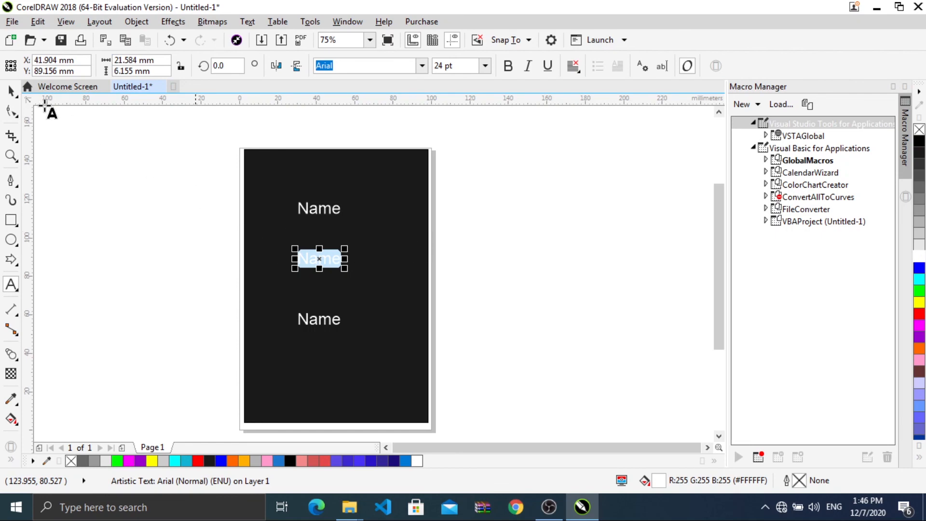
click(11, 91)
key(Escape)
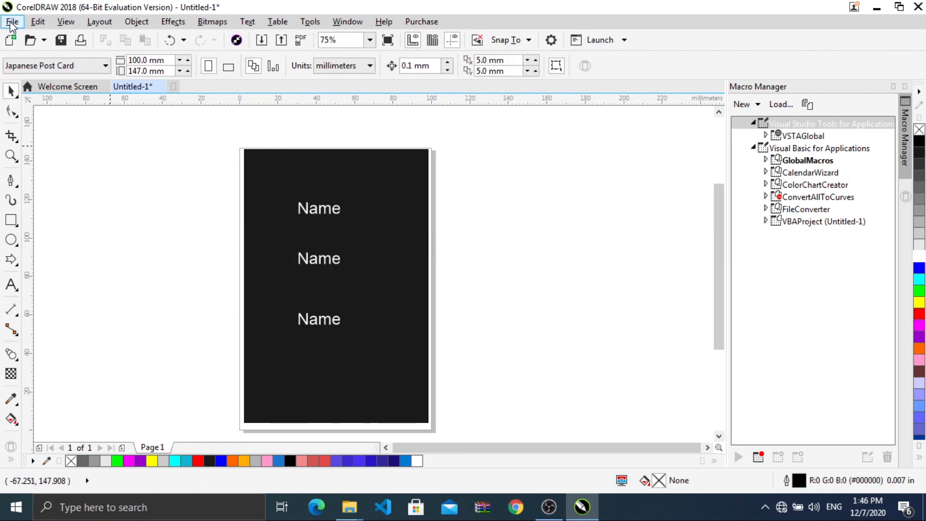
Start a new print merge that imports text from a file, and browse for the data file, checking the supported file types
click(12, 21)
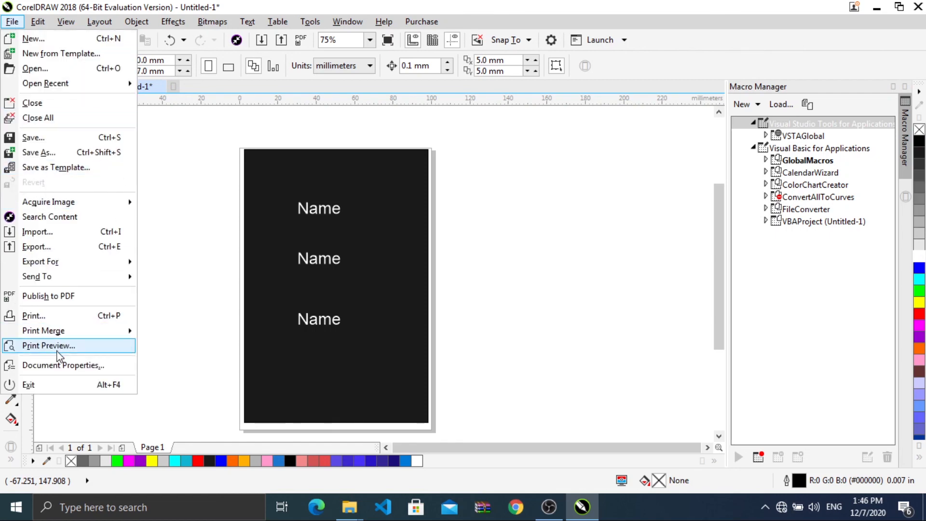
mouse_move(56, 331)
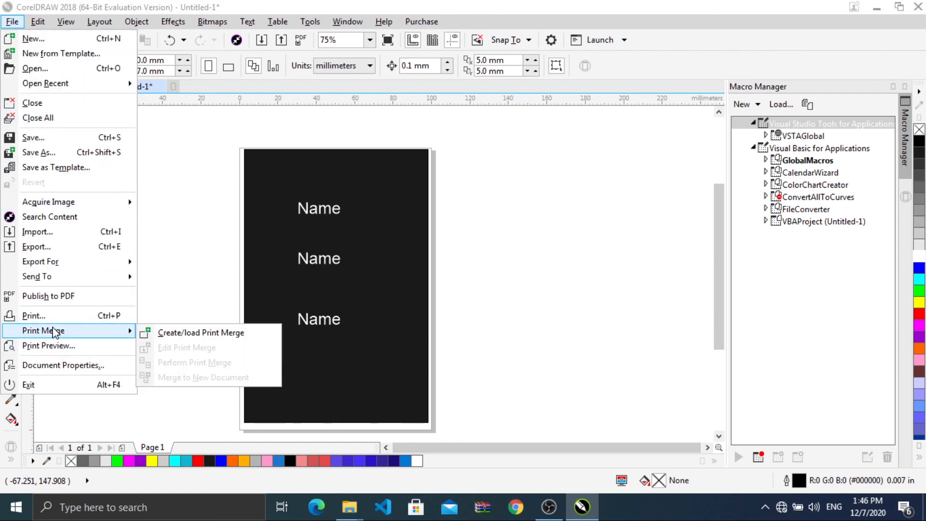
click(197, 333)
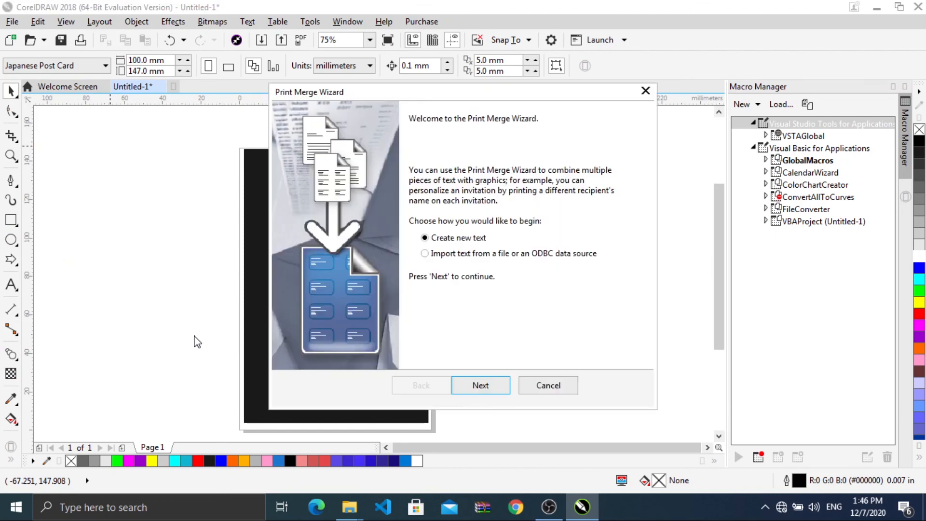
click(472, 257)
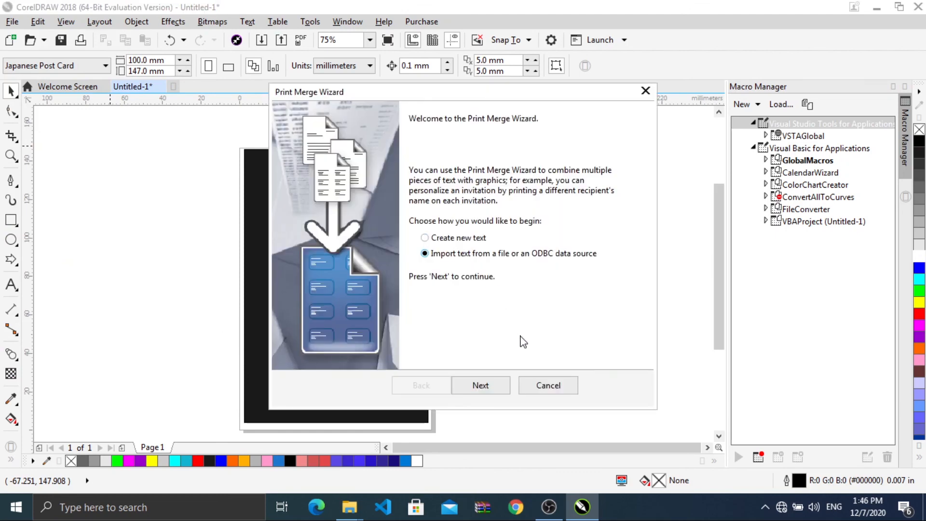
click(483, 381)
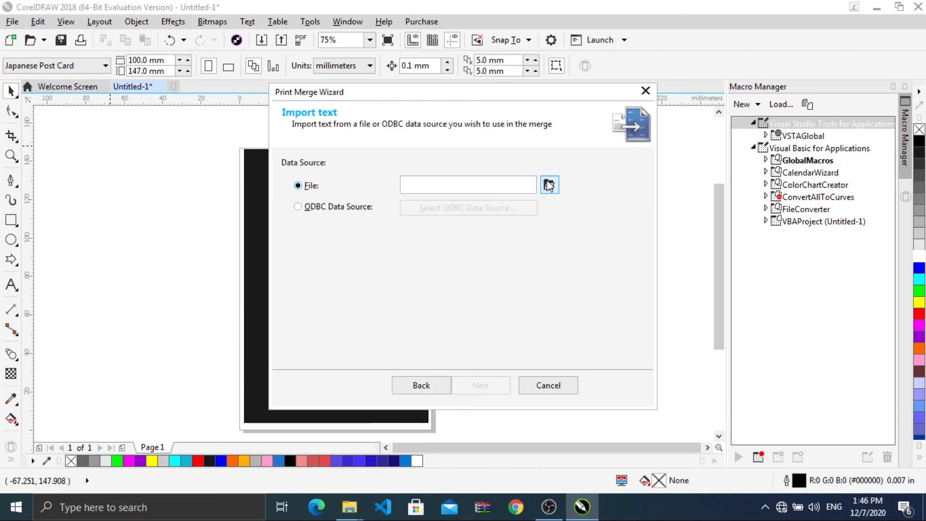
click(548, 185)
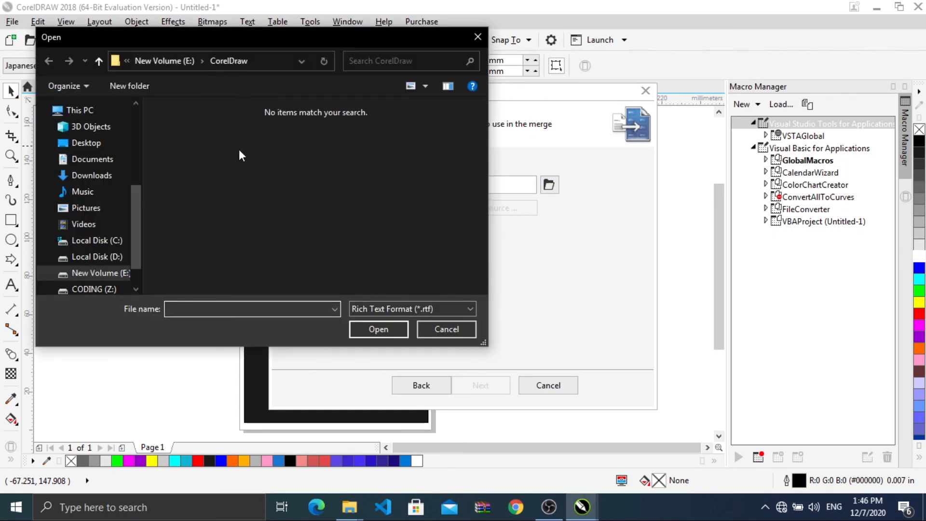
click(390, 311)
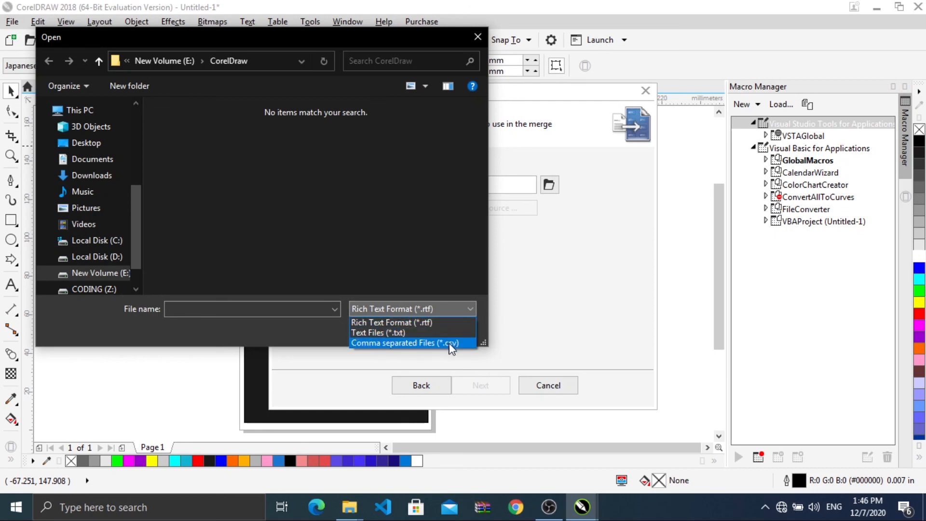
click(554, 294)
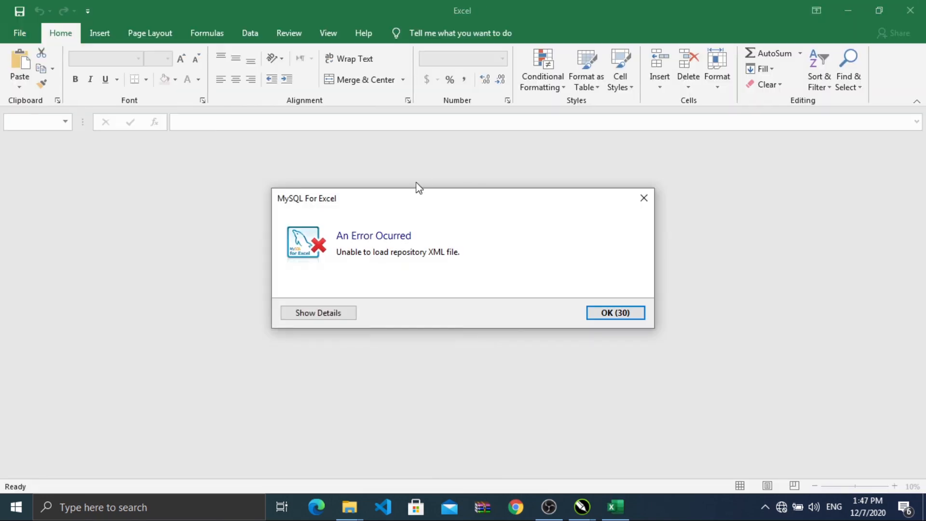
In Excel, save sample data.xlsx to the CorelDraw folder as sample data.csv in CSV (Comma delimited) format
click(614, 315)
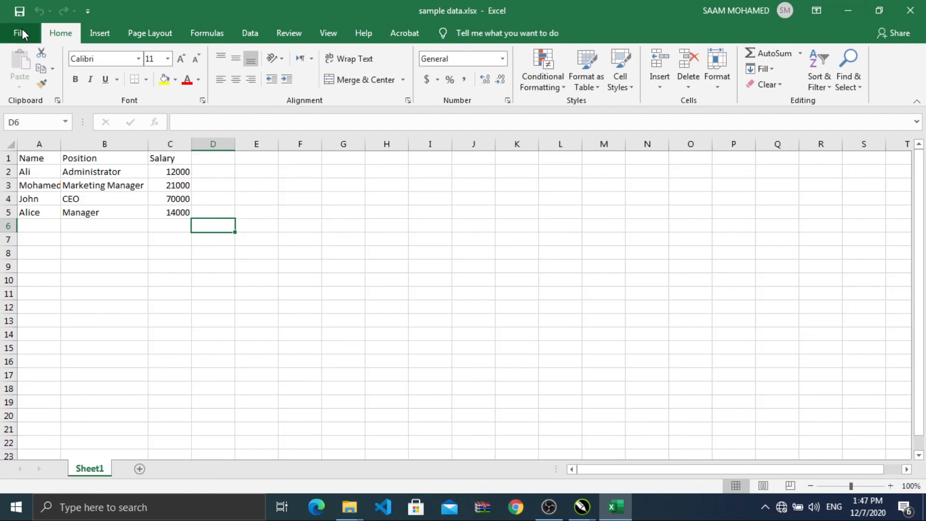
click(20, 33)
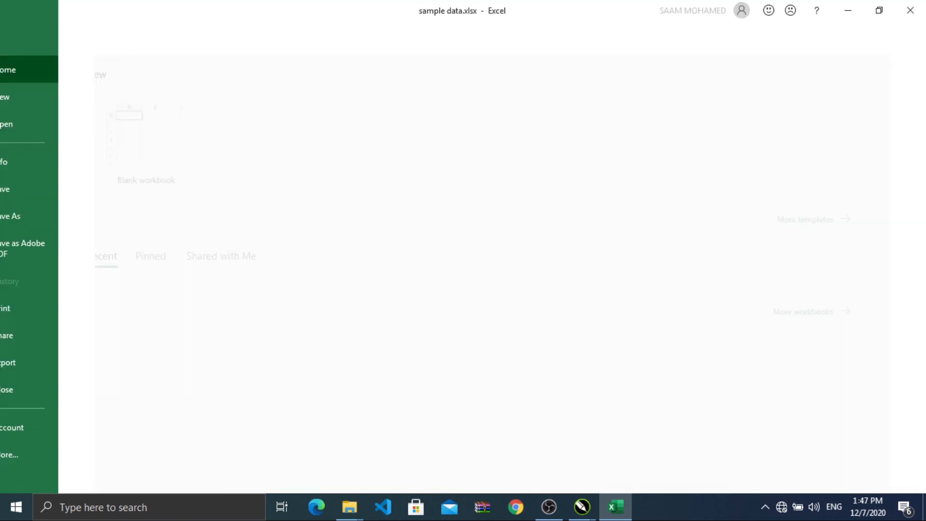
click(44, 215)
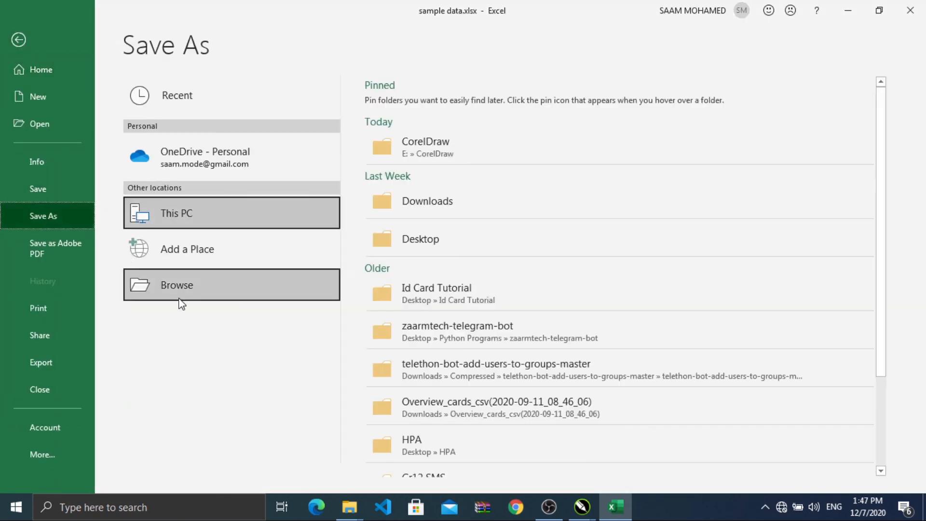
click(191, 298)
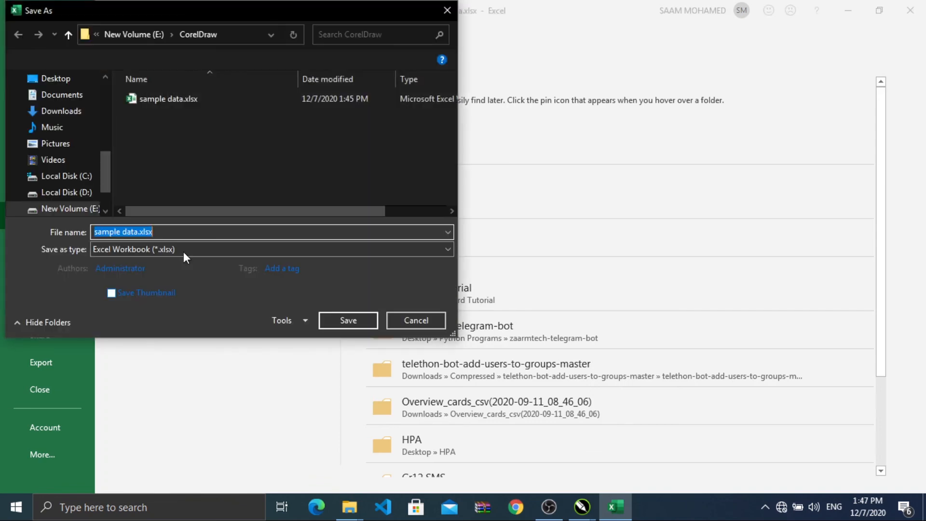
click(156, 249)
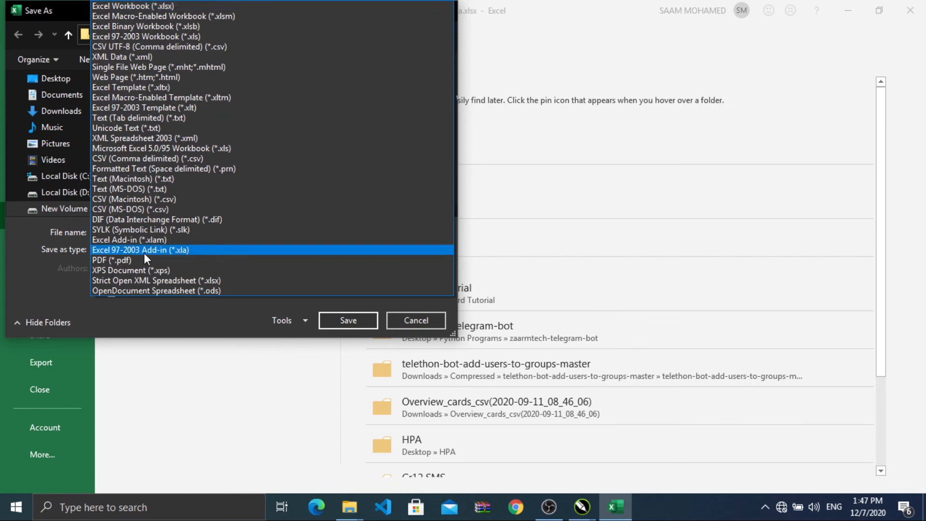
click(116, 158)
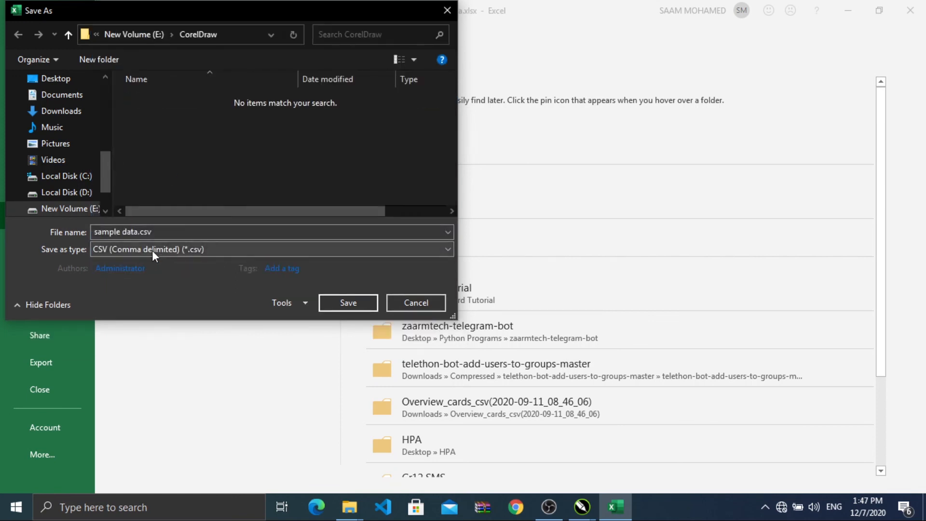
click(364, 303)
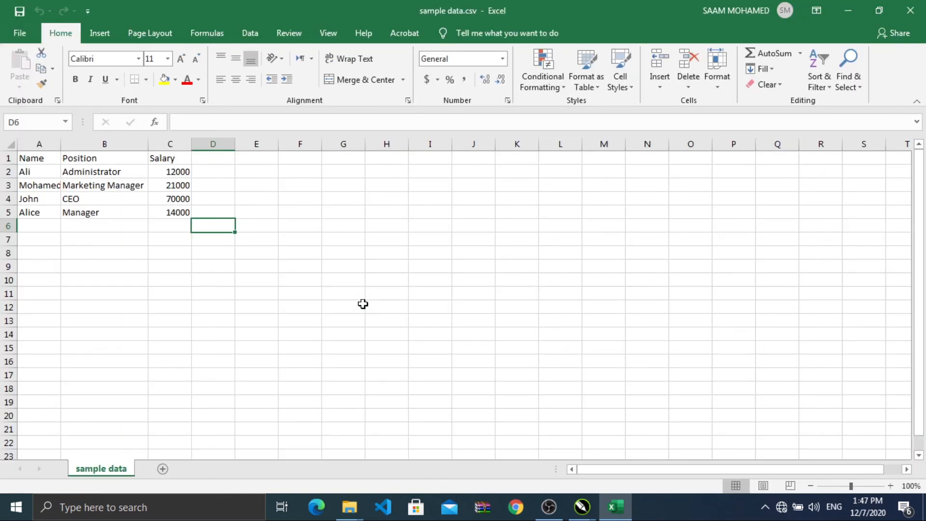
Close the CSV file in Excel, switch back to CorelDRAW and return the Print Merge Wizard to its text import page
key(alt+F4)
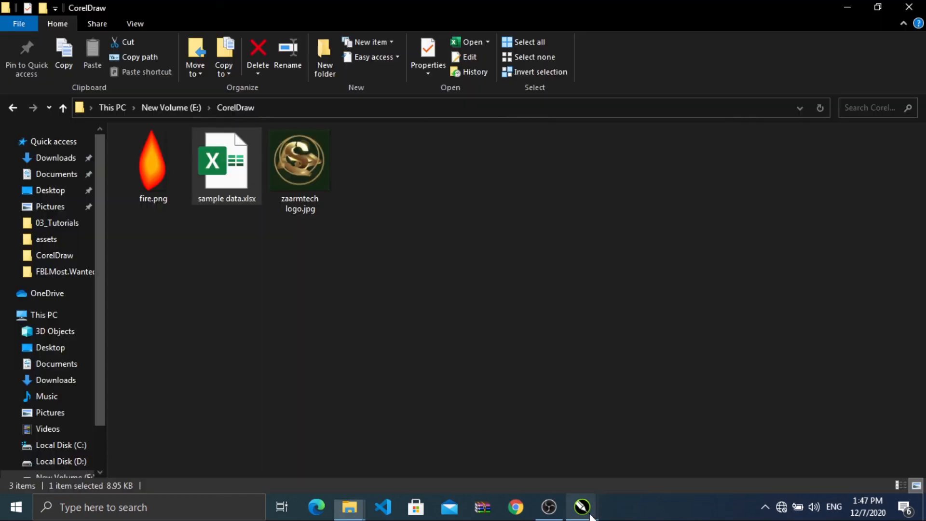
click(589, 515)
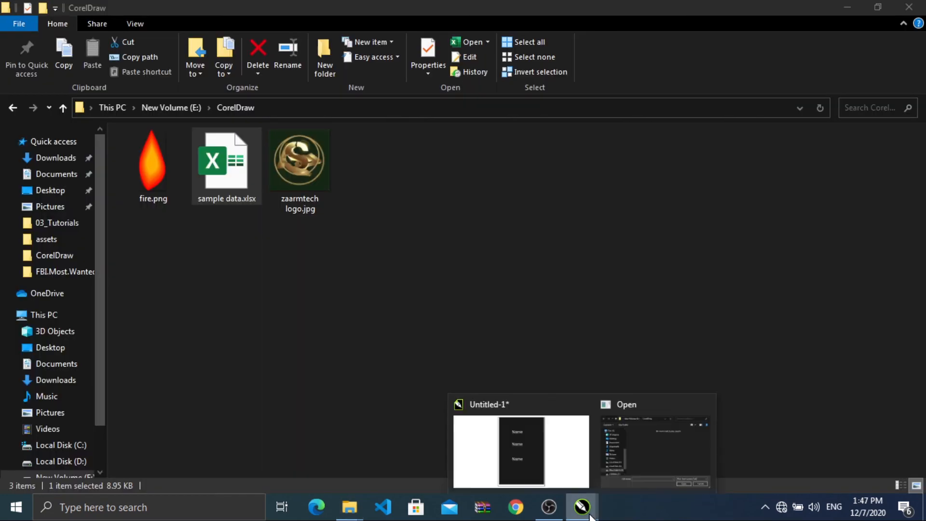
click(559, 463)
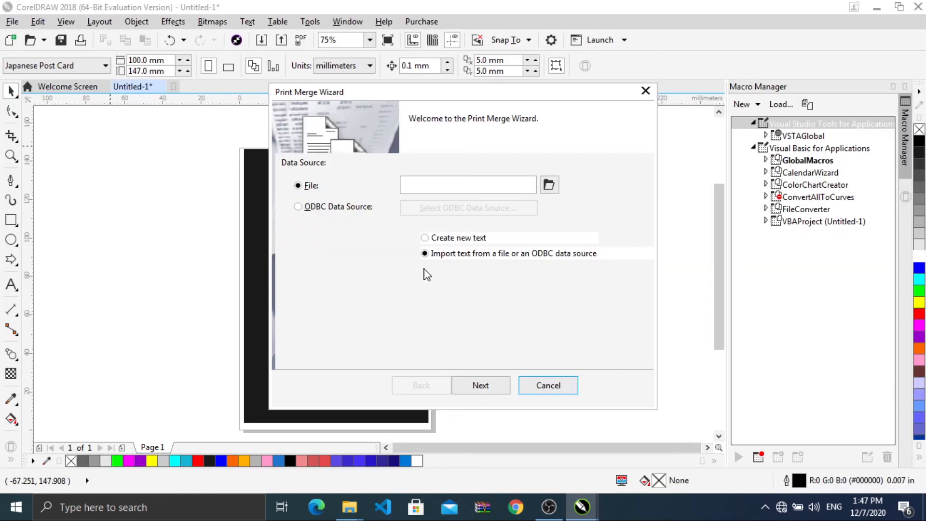
click(490, 390)
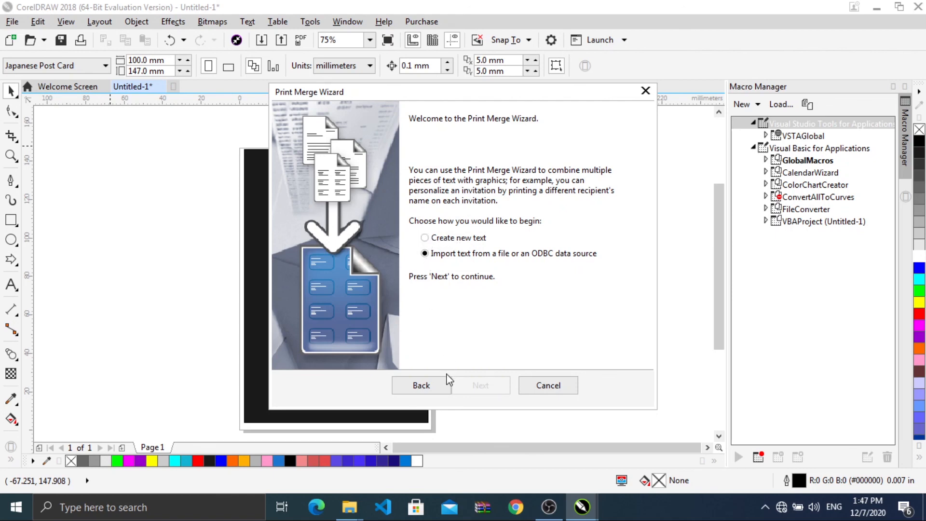
click(471, 384)
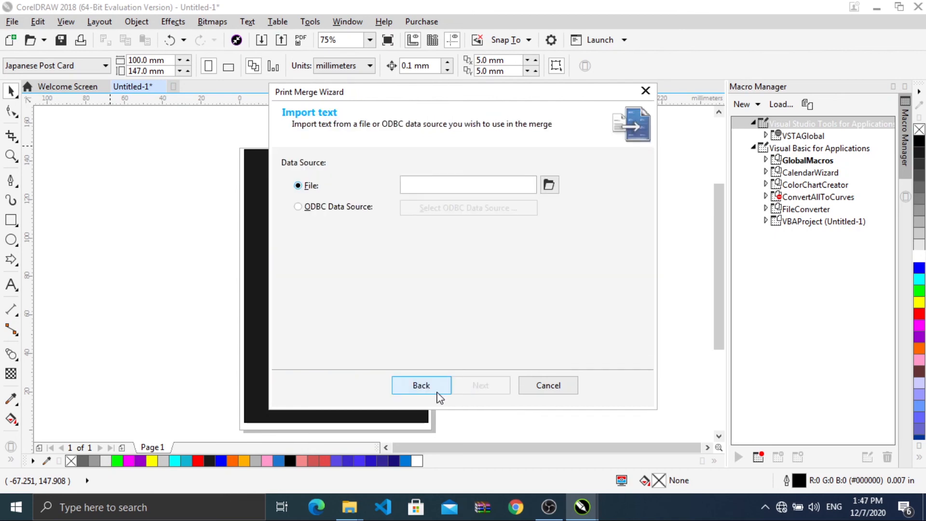
Import sample data.csv from the CorelDraw folder as the merge data source, using the Comma separated Files (*.csv) type
click(550, 187)
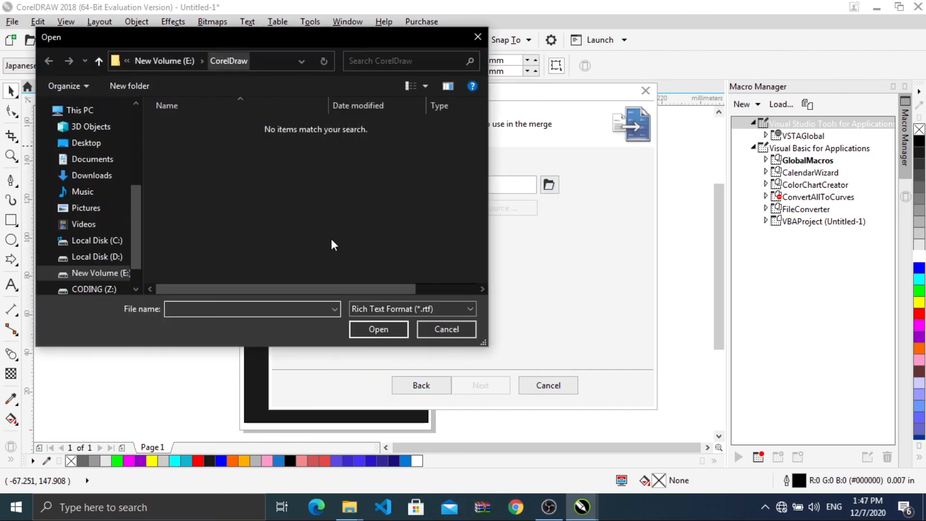
click(379, 311)
click(379, 342)
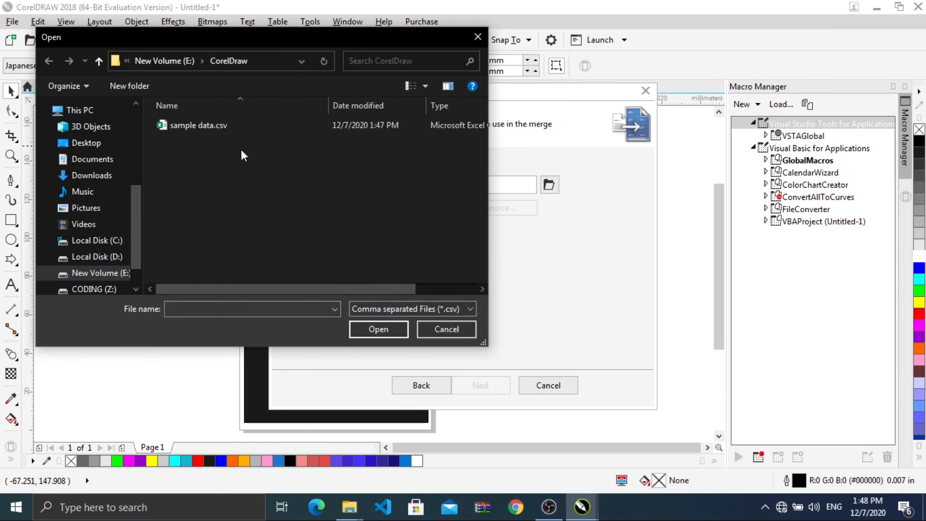
click(210, 125)
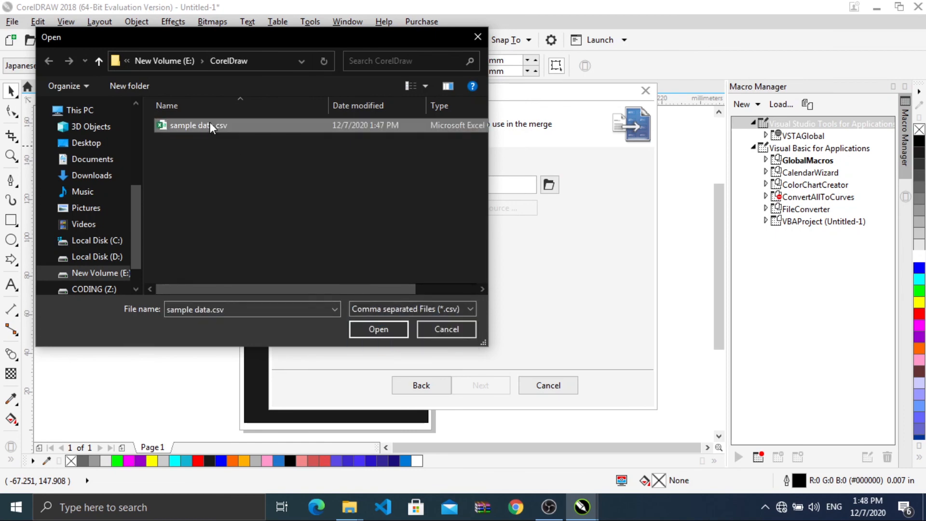
click(378, 329)
click(491, 386)
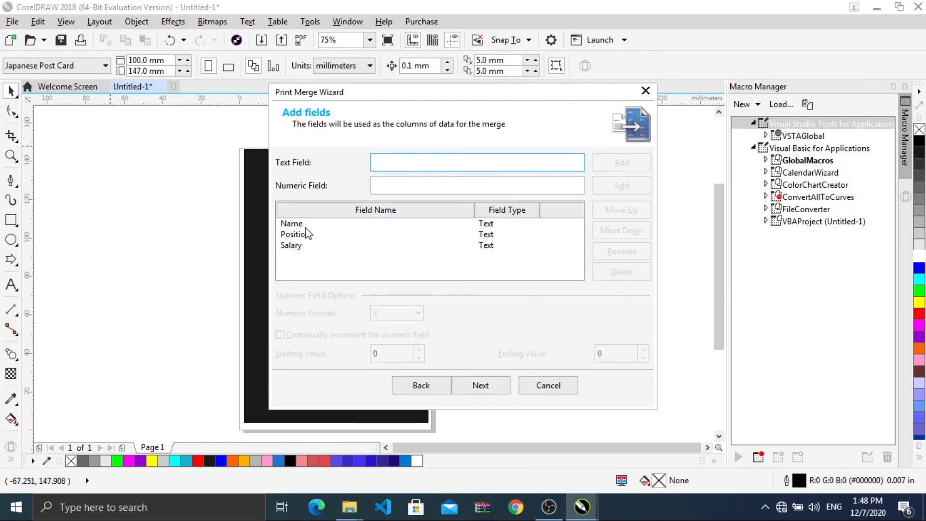
Review the imported Name, Position and Salary fields and their records, and finish the wizard without saving the data settings
click(302, 228)
click(302, 246)
click(308, 235)
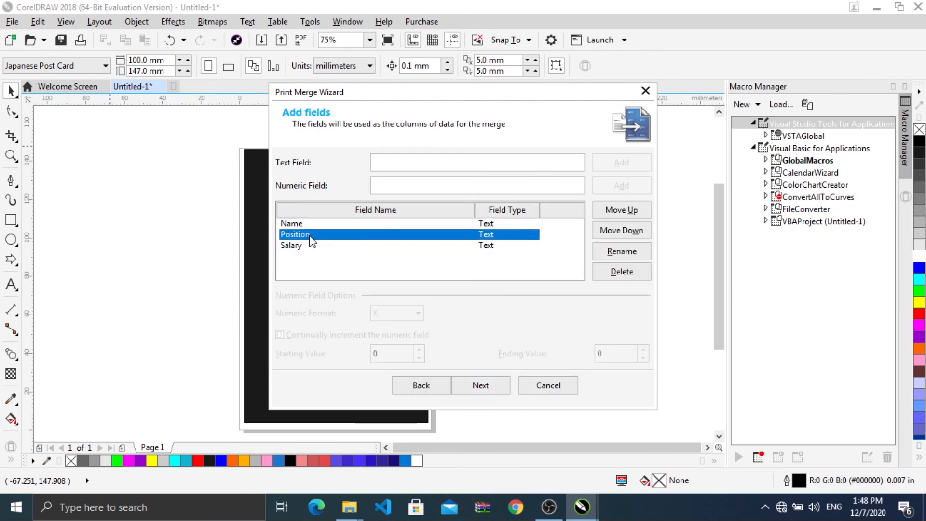
click(397, 163)
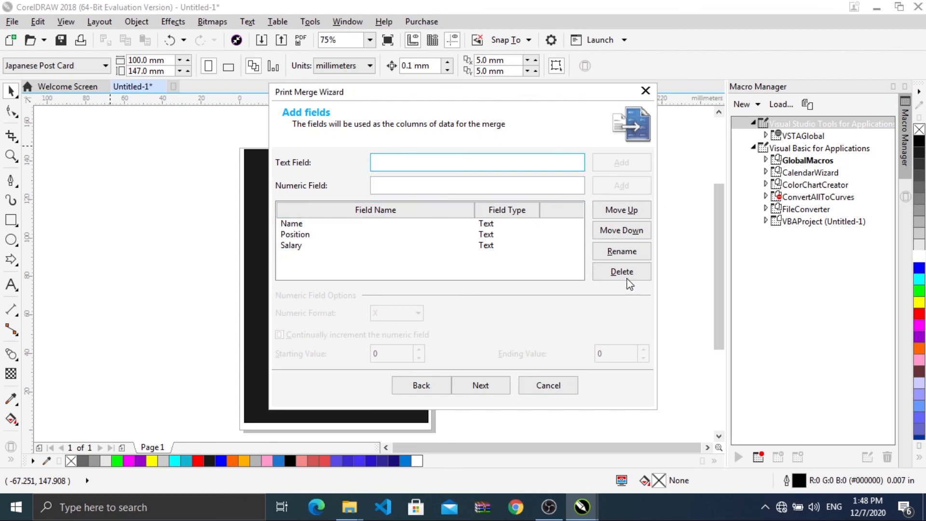
click(481, 385)
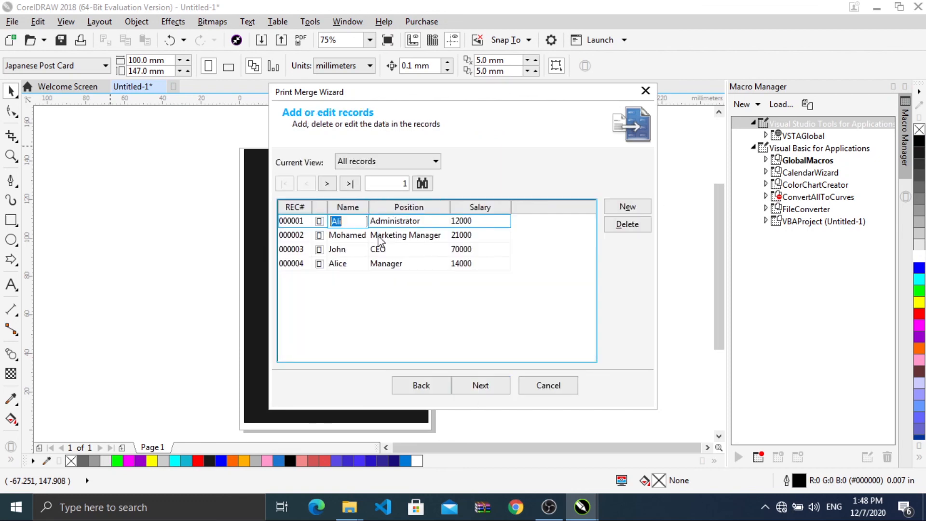
click(480, 385)
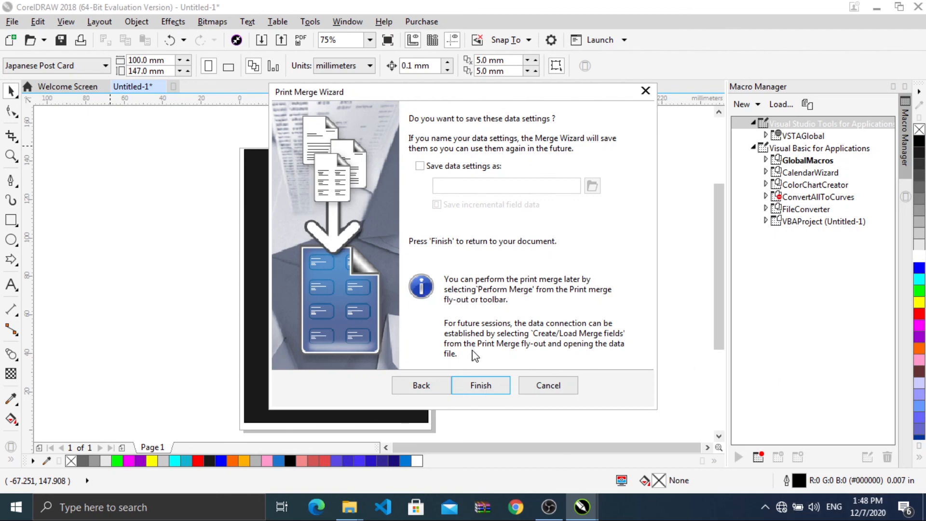
click(478, 382)
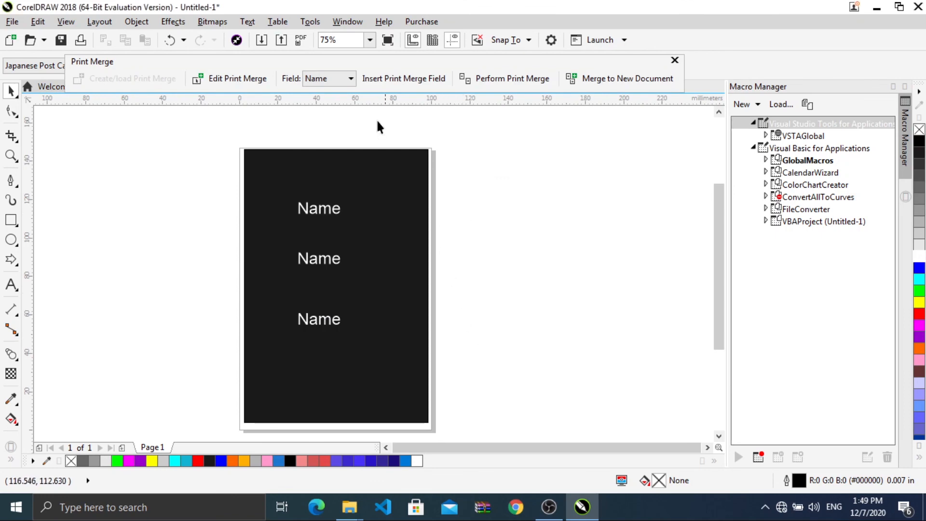
Replace the uppermost "Name" text on the card with the Name print merge field
click(341, 78)
click(339, 77)
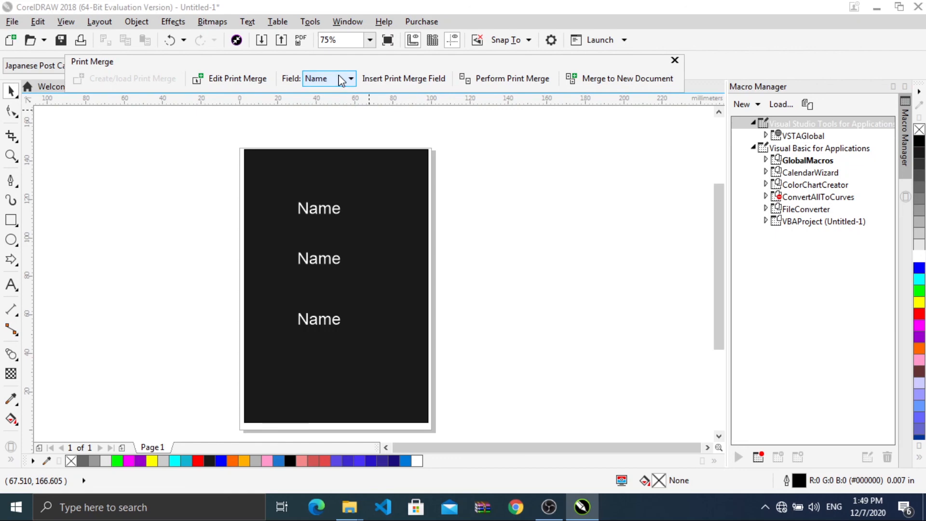
click(329, 208)
double_click(330, 207)
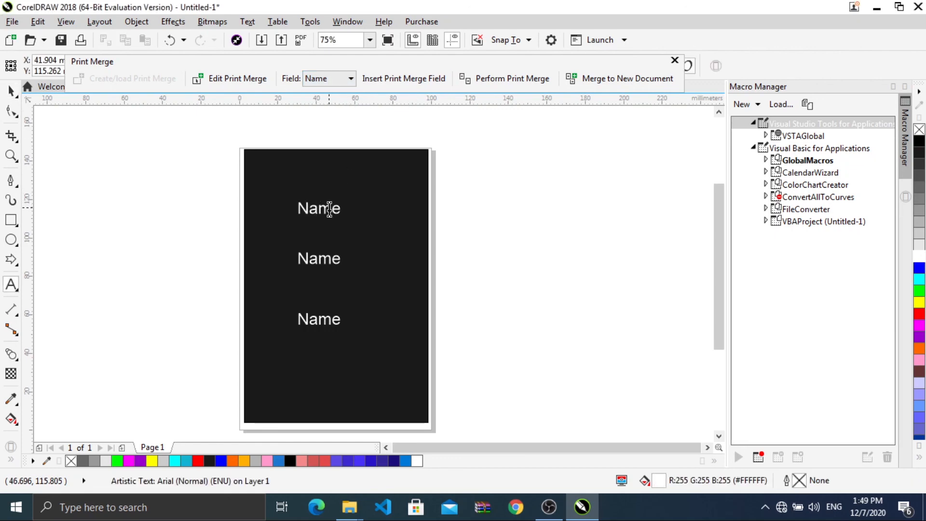
double_click(329, 209)
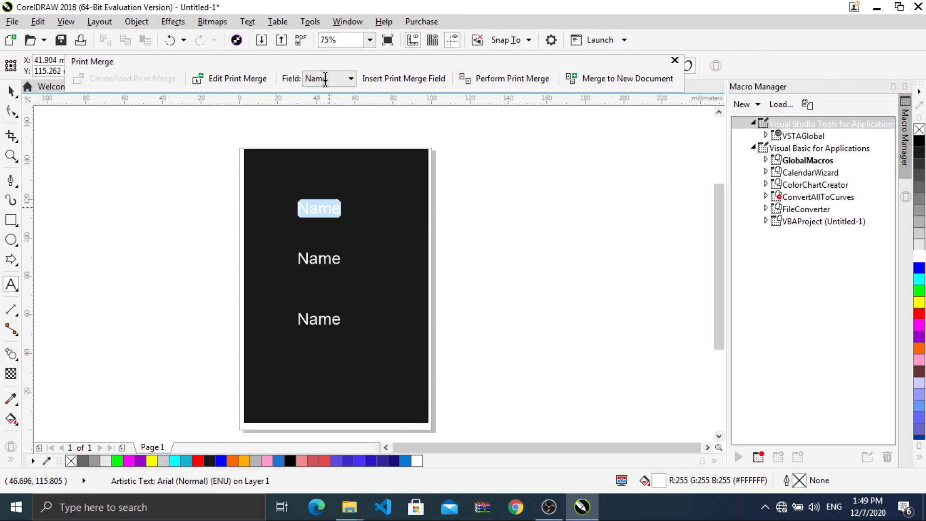
click(352, 79)
click(352, 79)
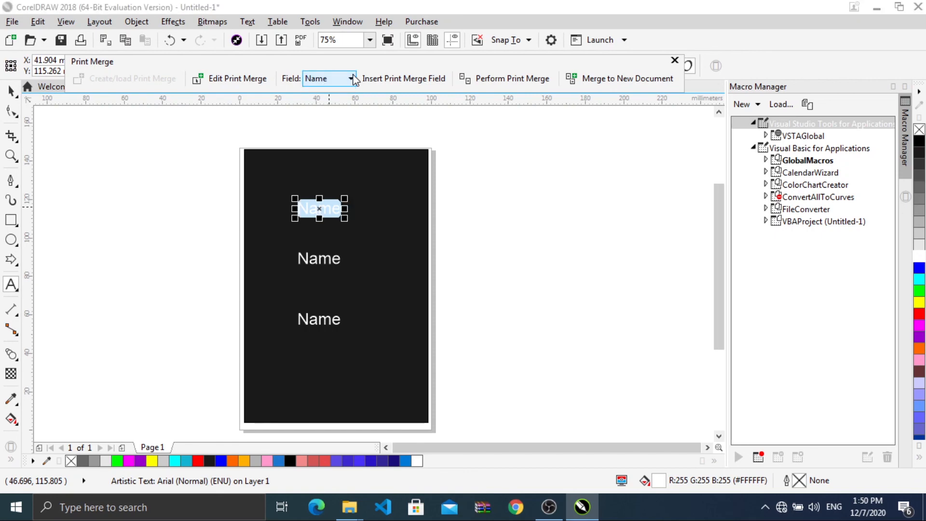
click(352, 79)
click(353, 79)
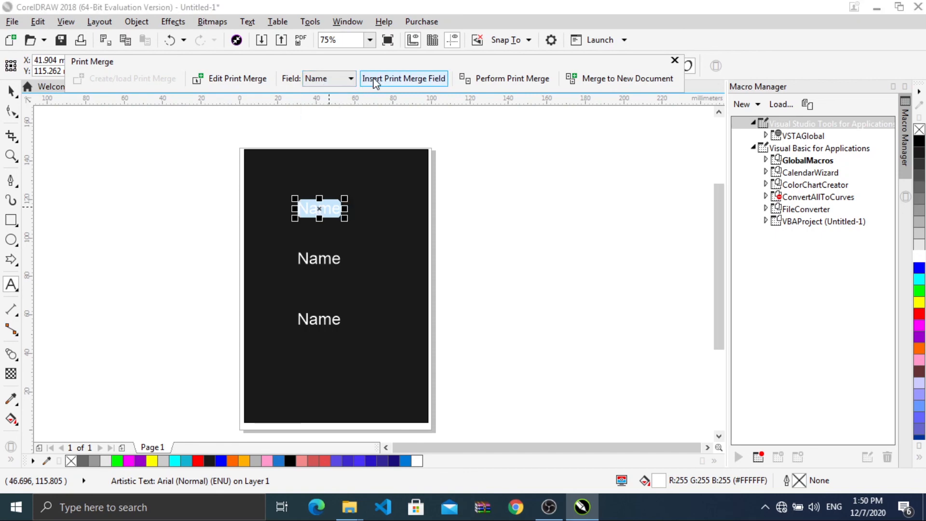
click(376, 80)
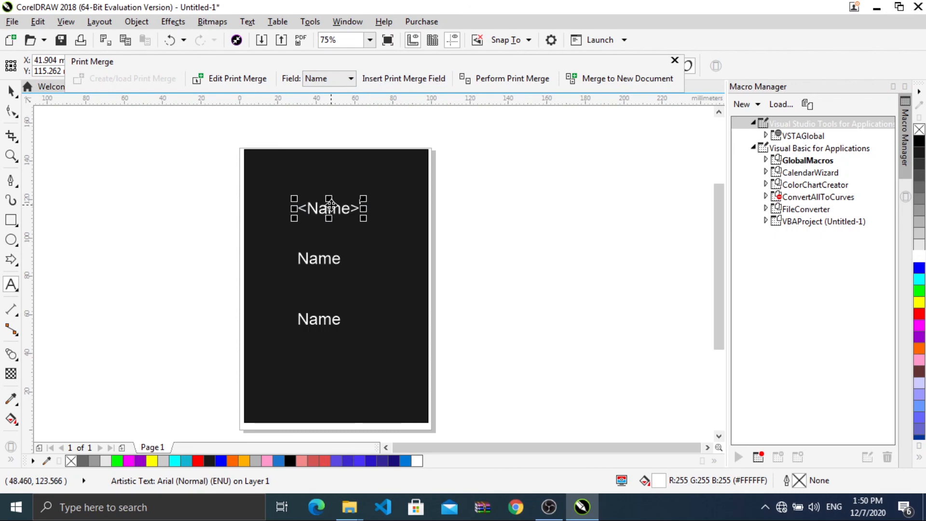
Replace the middle "Name" text on the card with the Position print merge field
click(320, 256)
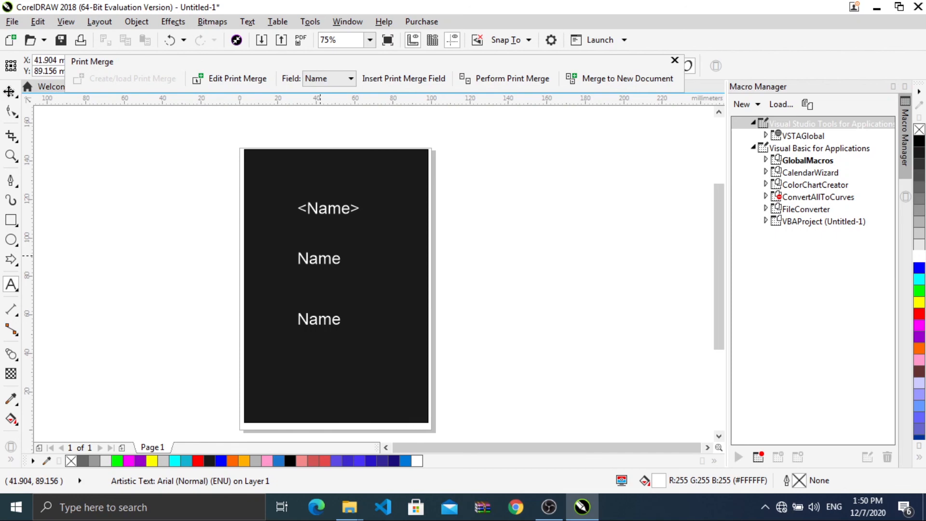
click(9, 91)
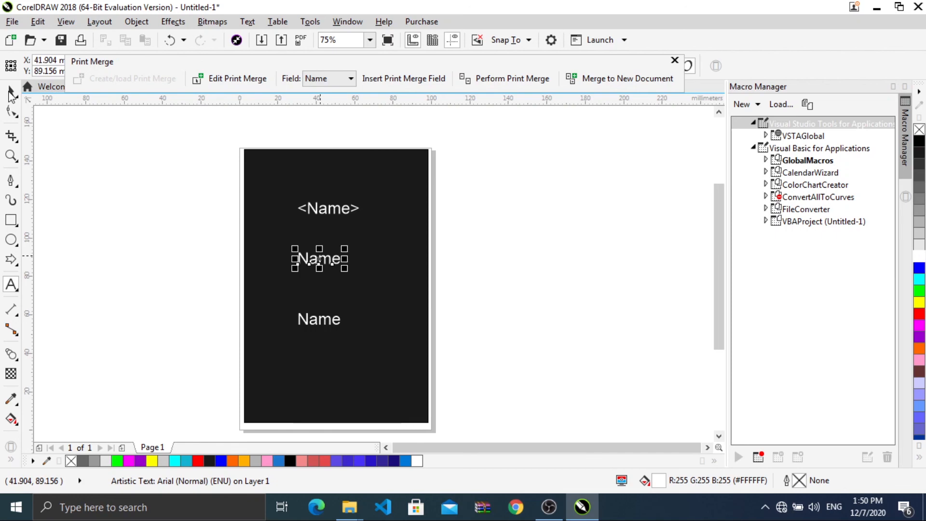
click(10, 287)
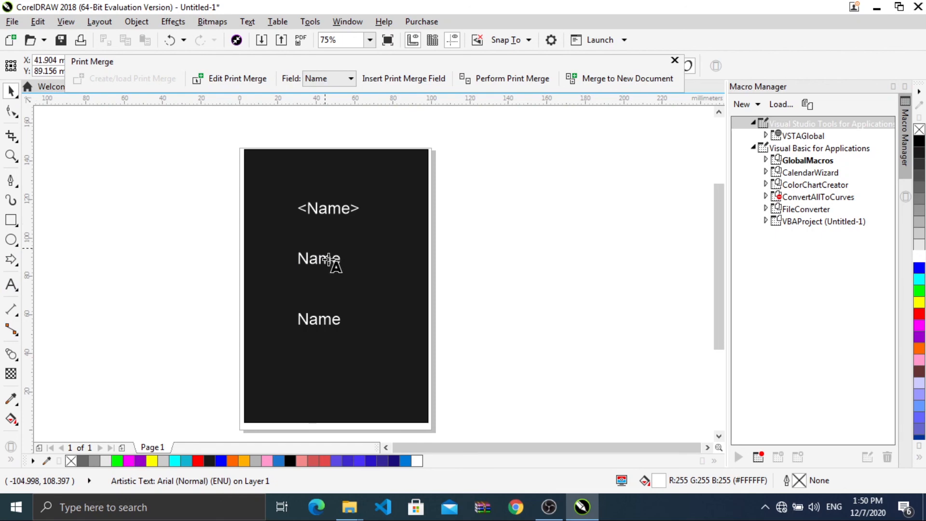
double_click(328, 259)
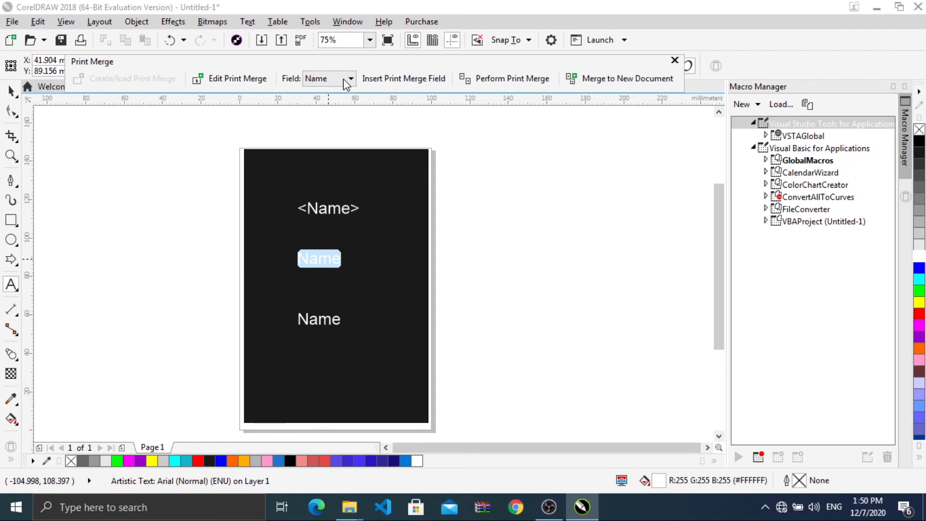
click(345, 81)
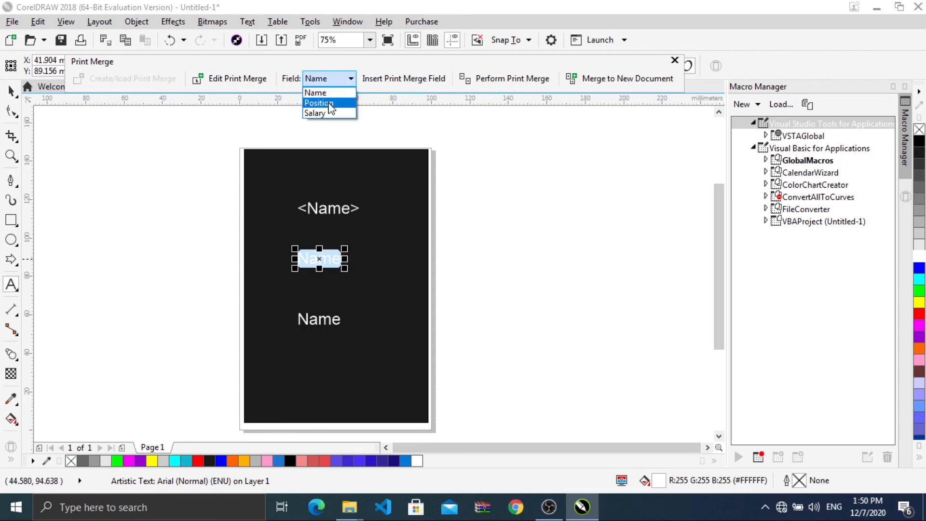
click(330, 103)
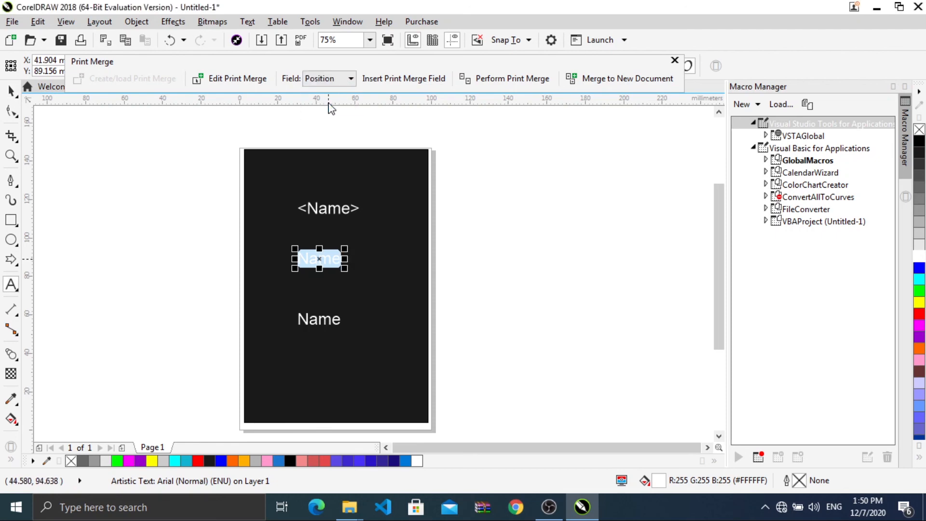
click(393, 79)
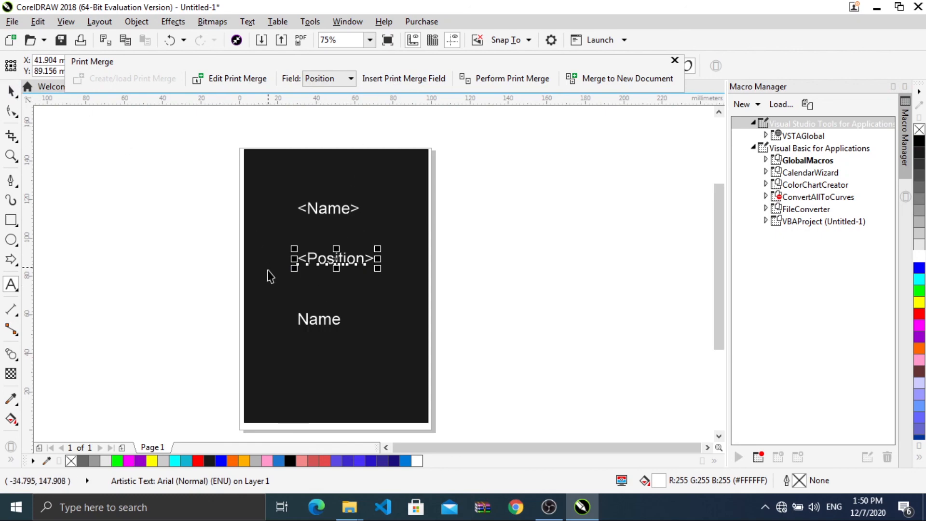
Replace the lowest "Name" text on the card with the Salary print merge field
click(322, 317)
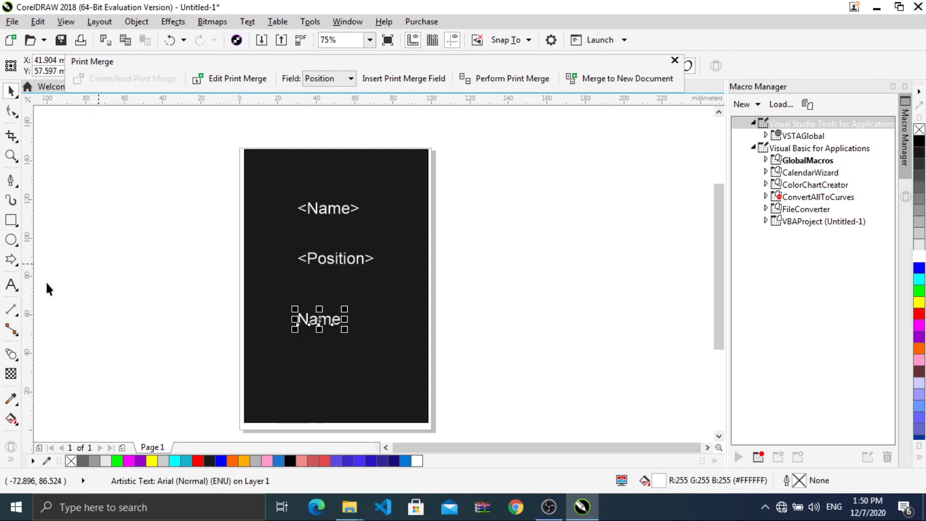
click(11, 284)
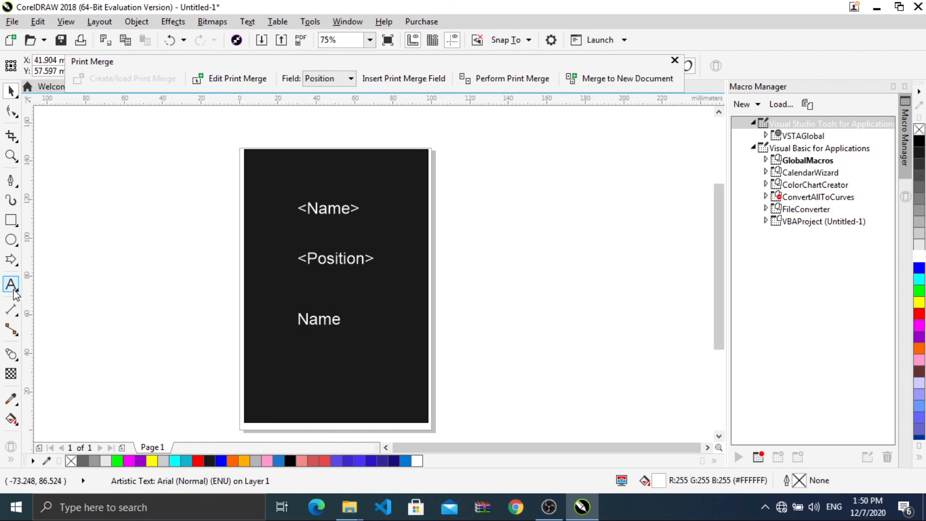
click(333, 322)
double_click(333, 321)
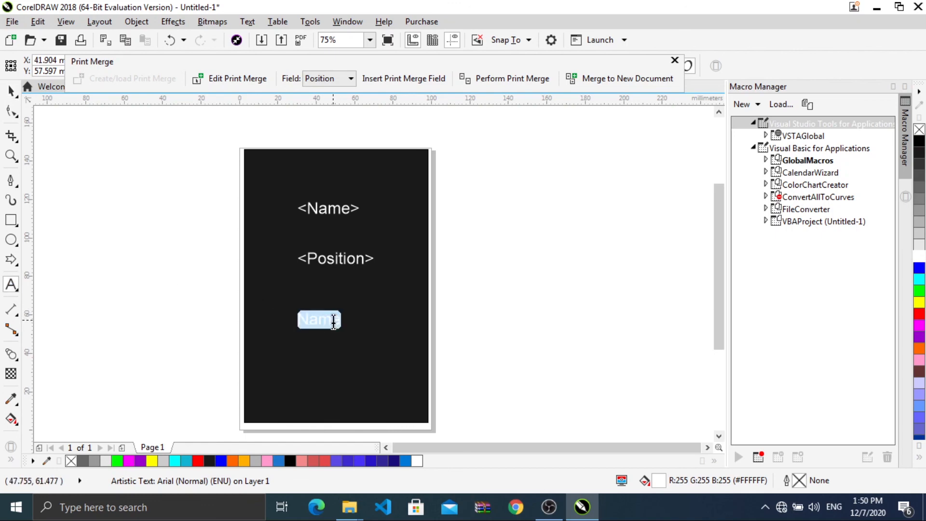
click(318, 78)
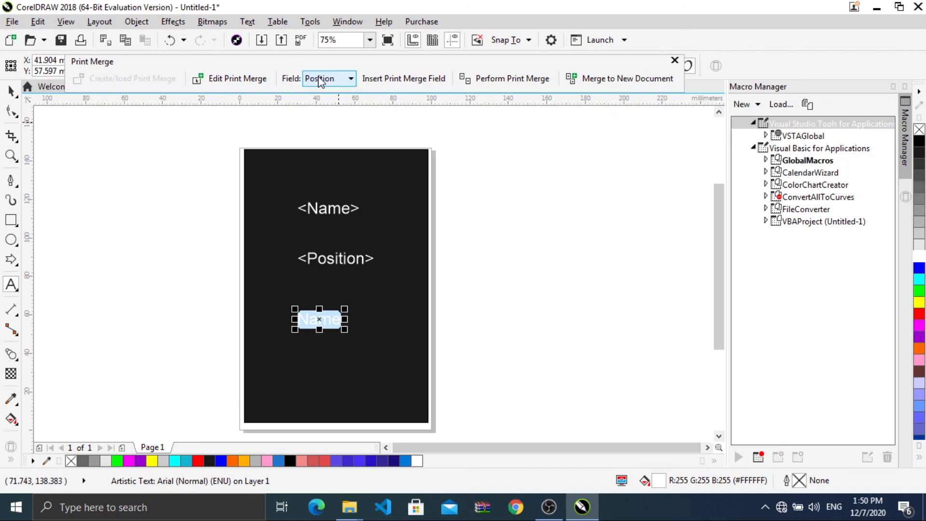
click(318, 79)
click(321, 114)
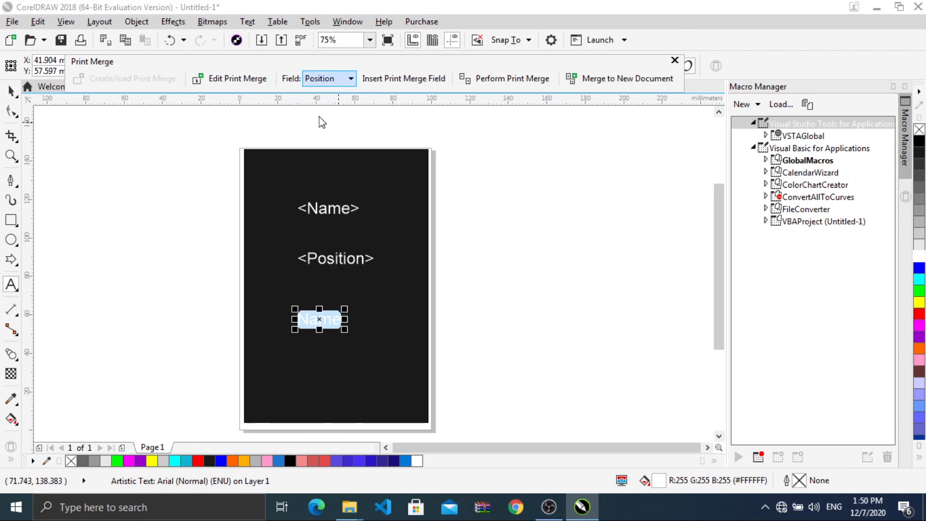
click(386, 80)
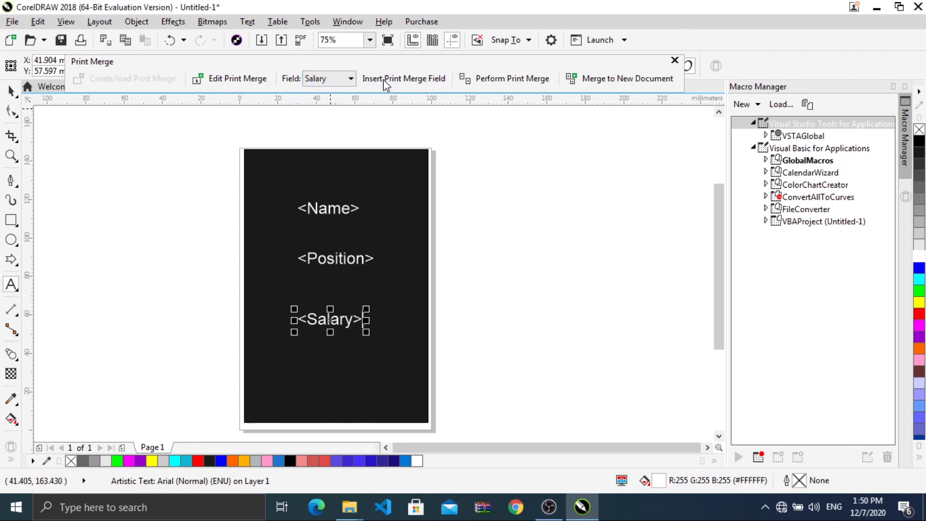
Check the print settings for performing the merge without printing, and merge the records to a new document instead
click(514, 78)
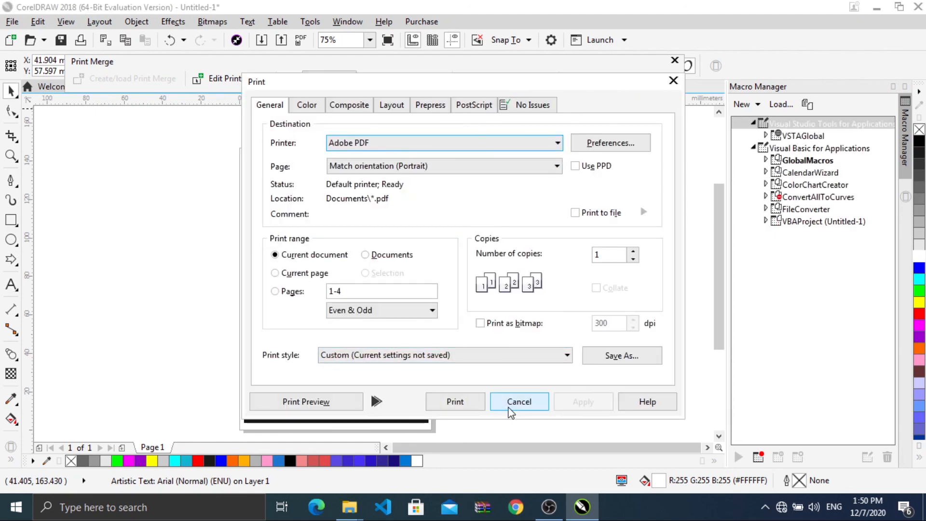
click(512, 405)
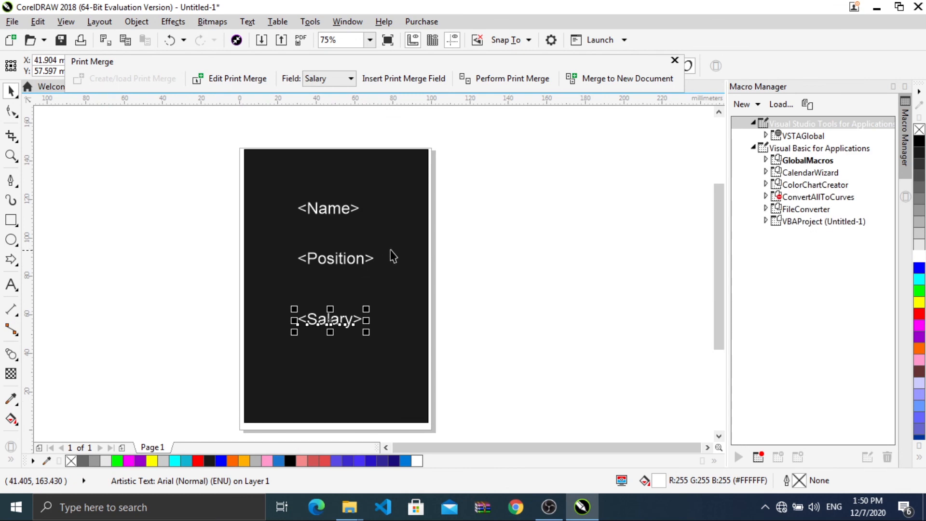
click(327, 344)
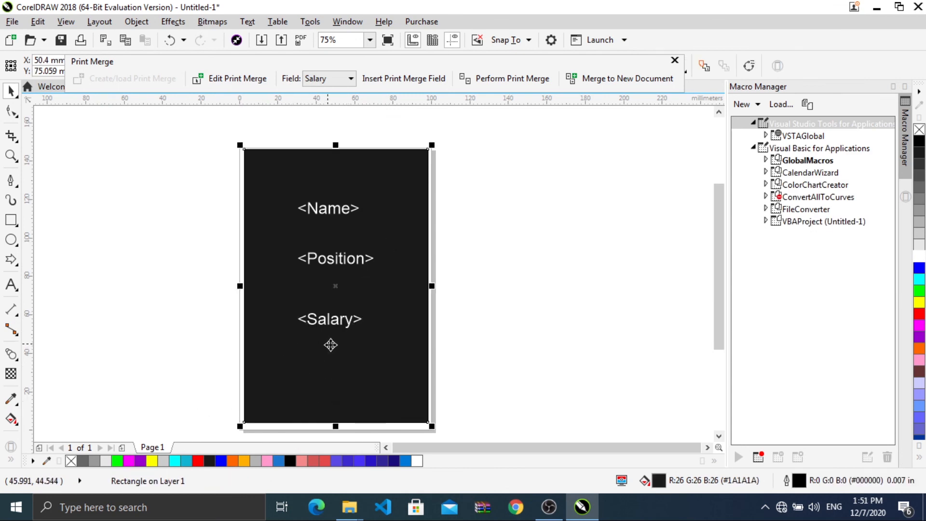
click(603, 77)
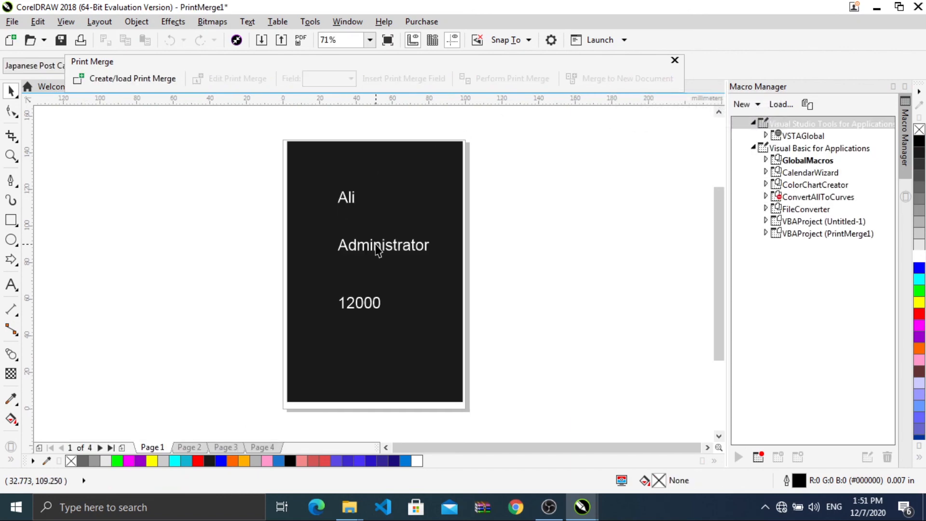
View pages 2, 3 and 4 of the merged document to check each employee's card
click(190, 450)
click(222, 447)
click(253, 446)
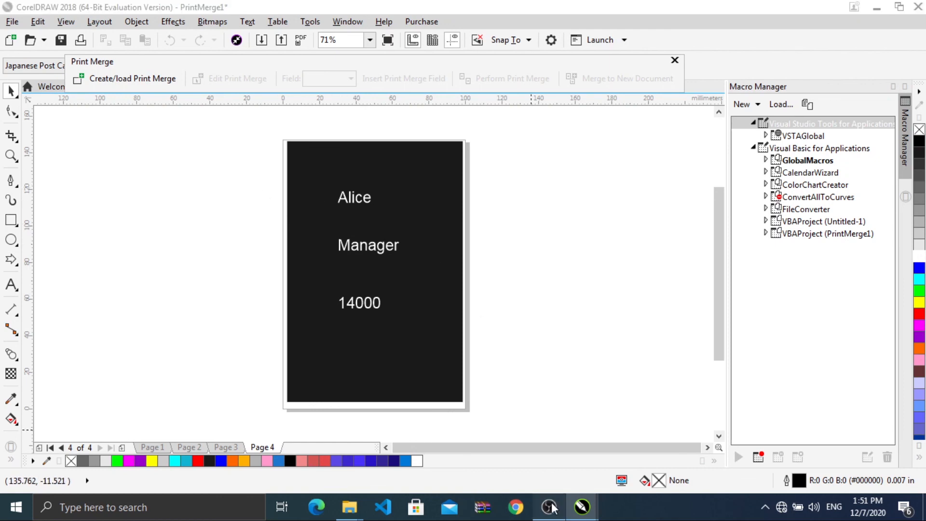
click(549, 505)
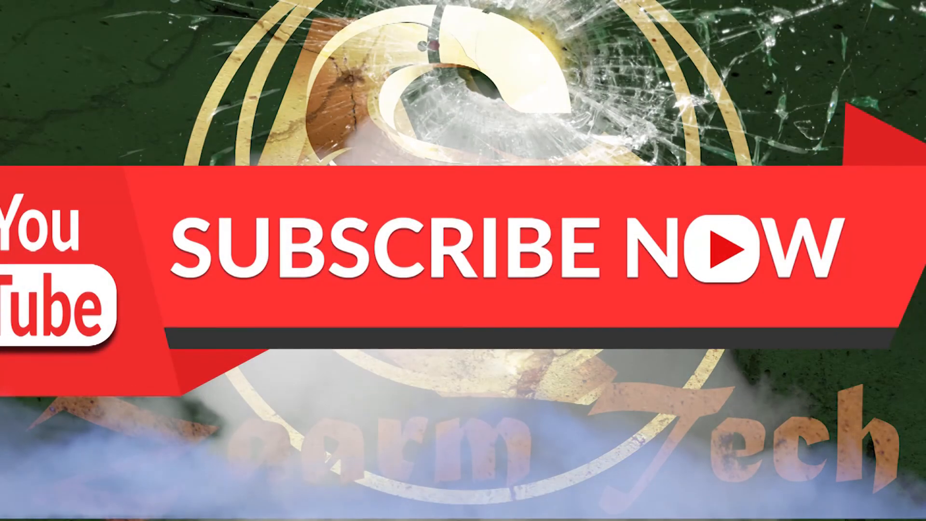